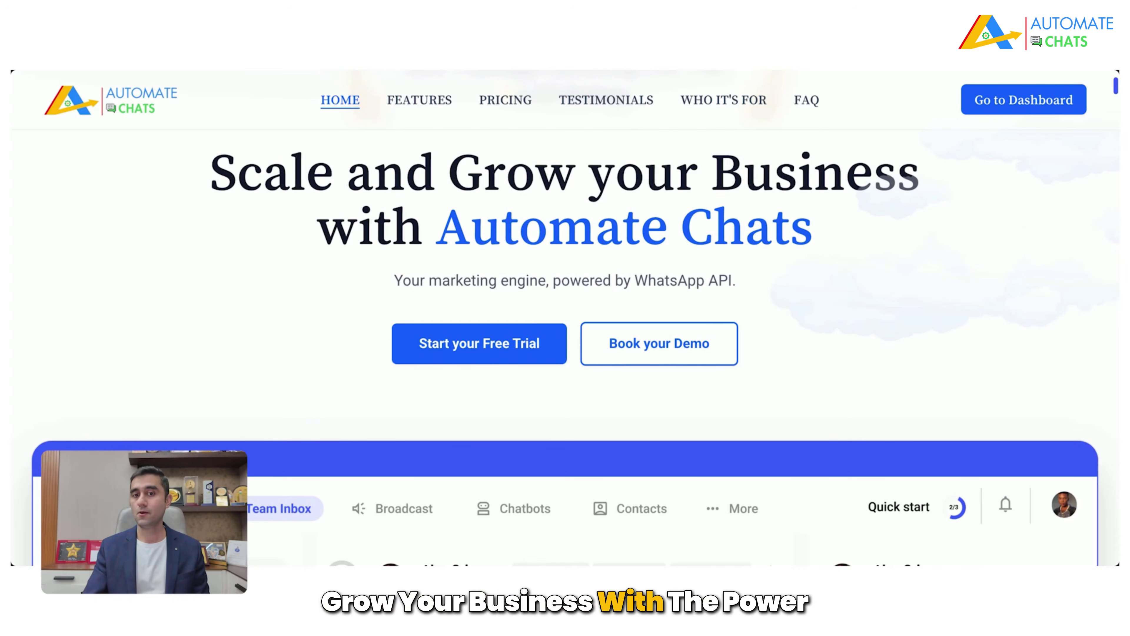
Step: Scroll the homepage down to the Features card on messaging lakhs of contacts in a day
{"action": "scroll", "coordinate": [565, 338], "scroll_direction": "down", "scroll_amount": 10}
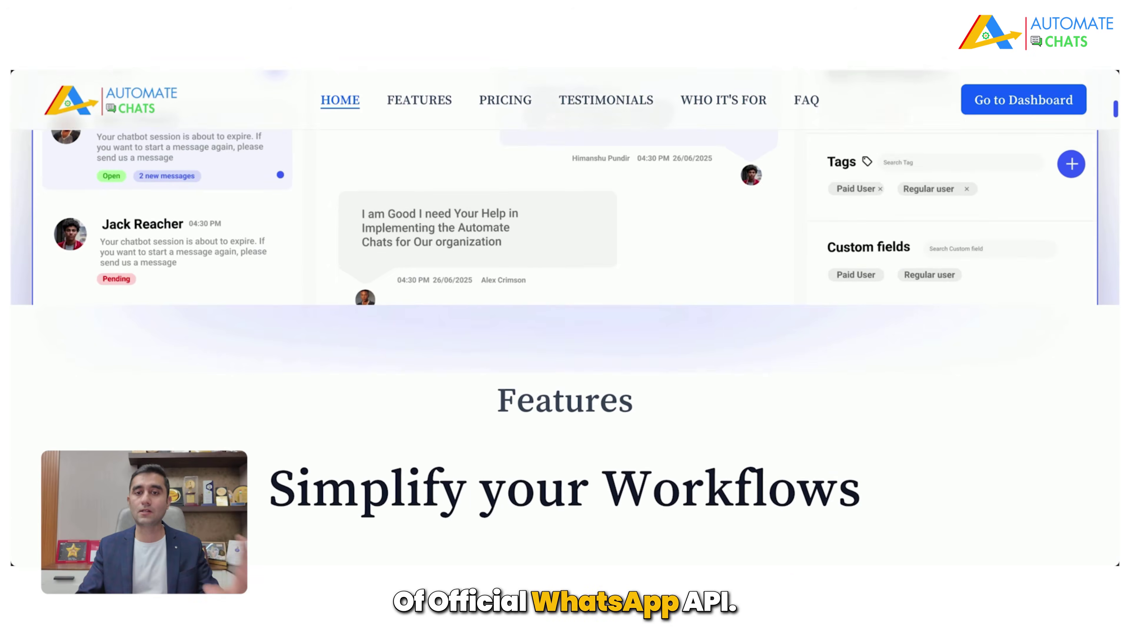
{"action": "scroll", "coordinate": [966, 316], "scroll_direction": "down", "scroll_amount": 5}
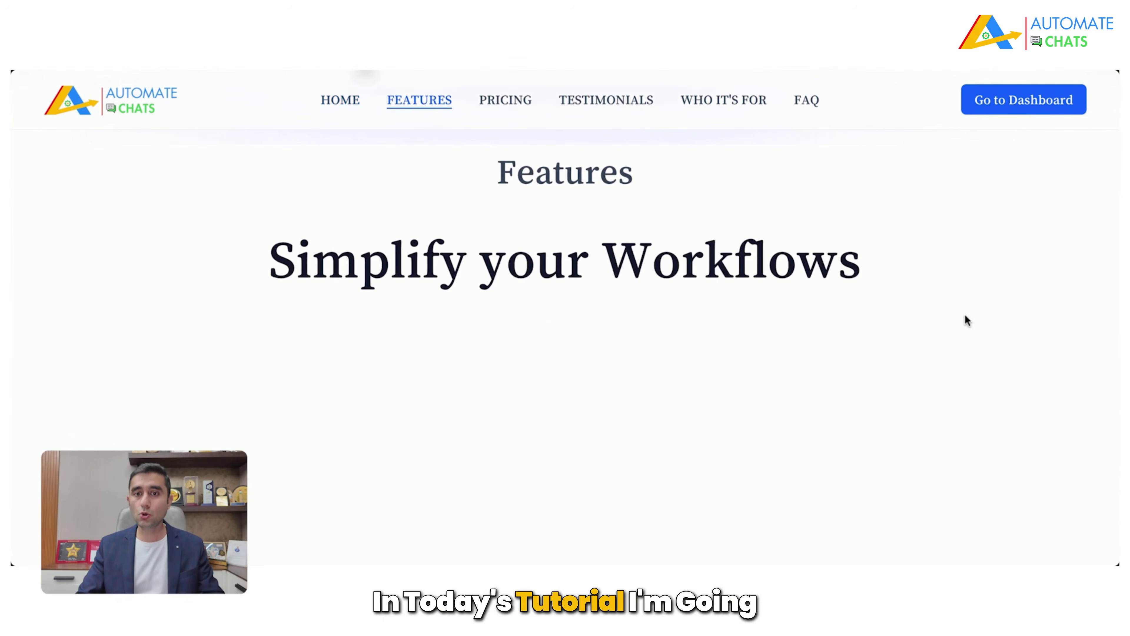
{"action": "scroll", "coordinate": [964, 313], "scroll_direction": "down", "scroll_amount": 2}
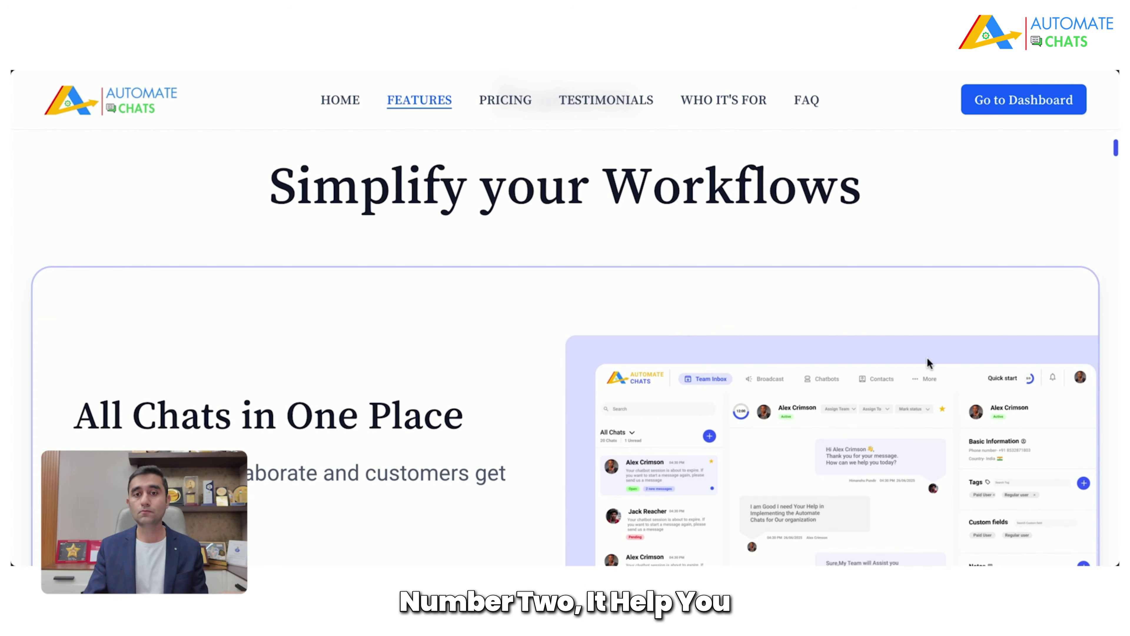
{"action": "scroll", "coordinate": [928, 357], "scroll_direction": "down", "scroll_amount": 5}
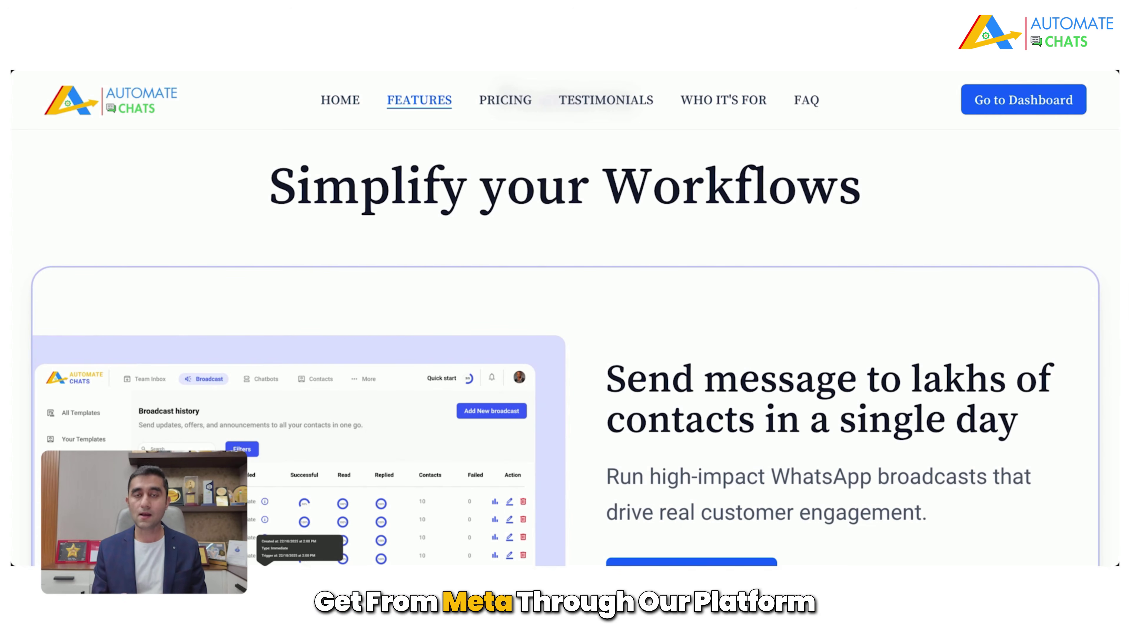
Step: Scroll on through the Centralized Contacts and No-code Chatbot Builder feature cards
{"action": "scroll", "coordinate": [565, 417], "scroll_direction": "down", "scroll_amount": 5}
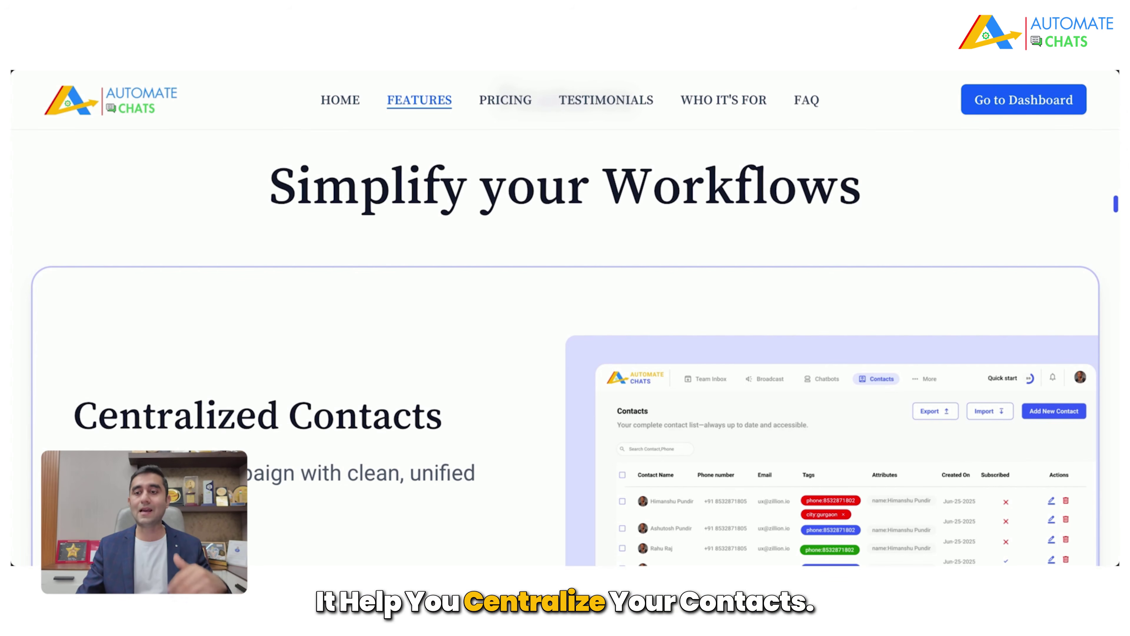
{"action": "scroll", "coordinate": [565, 416], "scroll_direction": "down", "scroll_amount": 3}
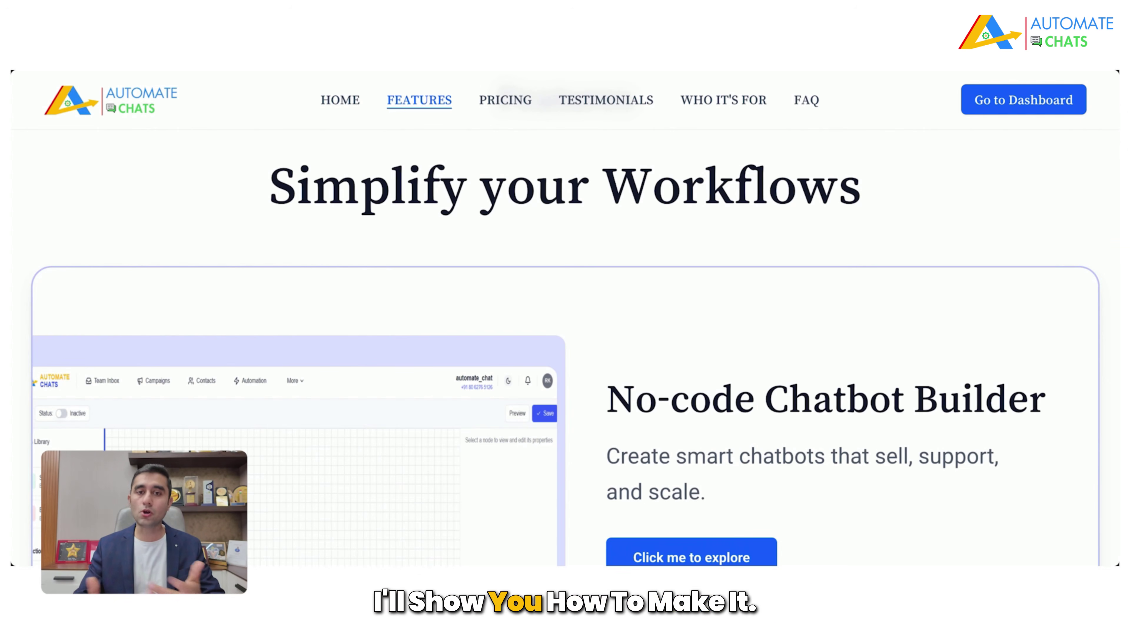
{"action": "scroll", "coordinate": [565, 450], "scroll_direction": "down", "scroll_amount": 5}
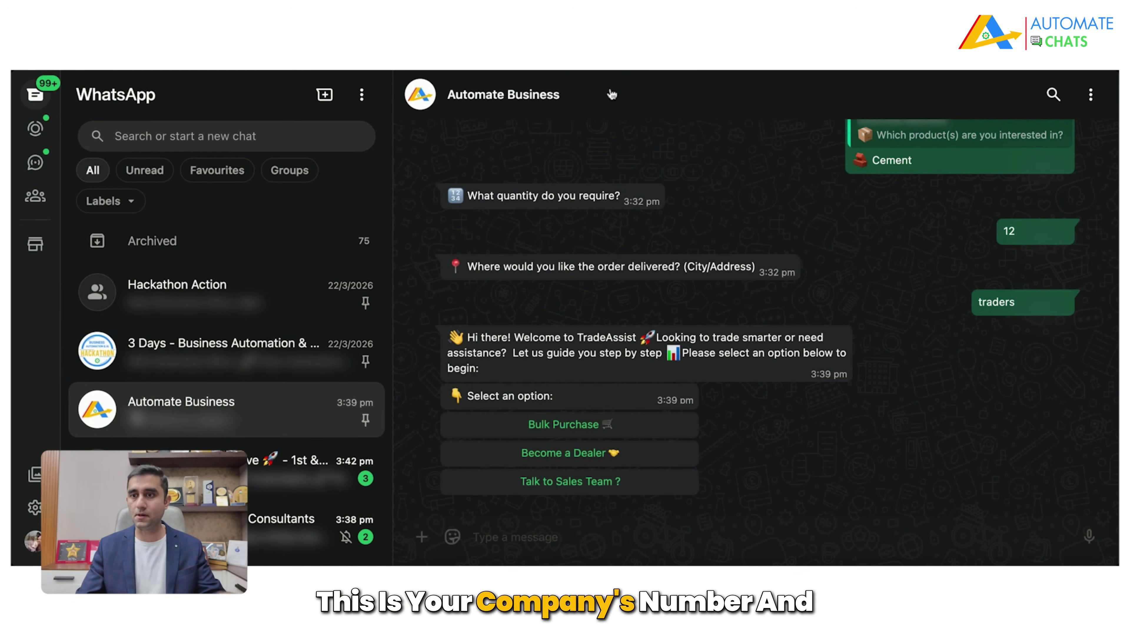
Step: Send 'traders' in the Automate Business chat to trigger TradeAssist's three-option menu
{"action": "left_click", "coordinate": [557, 534]}
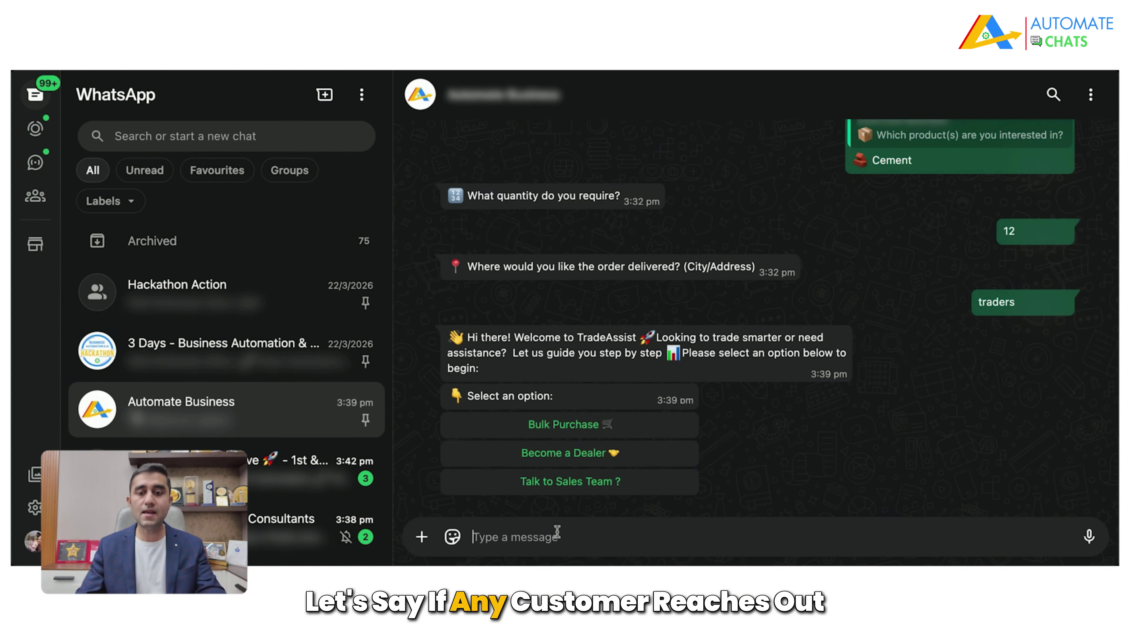
{"action": "type", "text": "traders"}
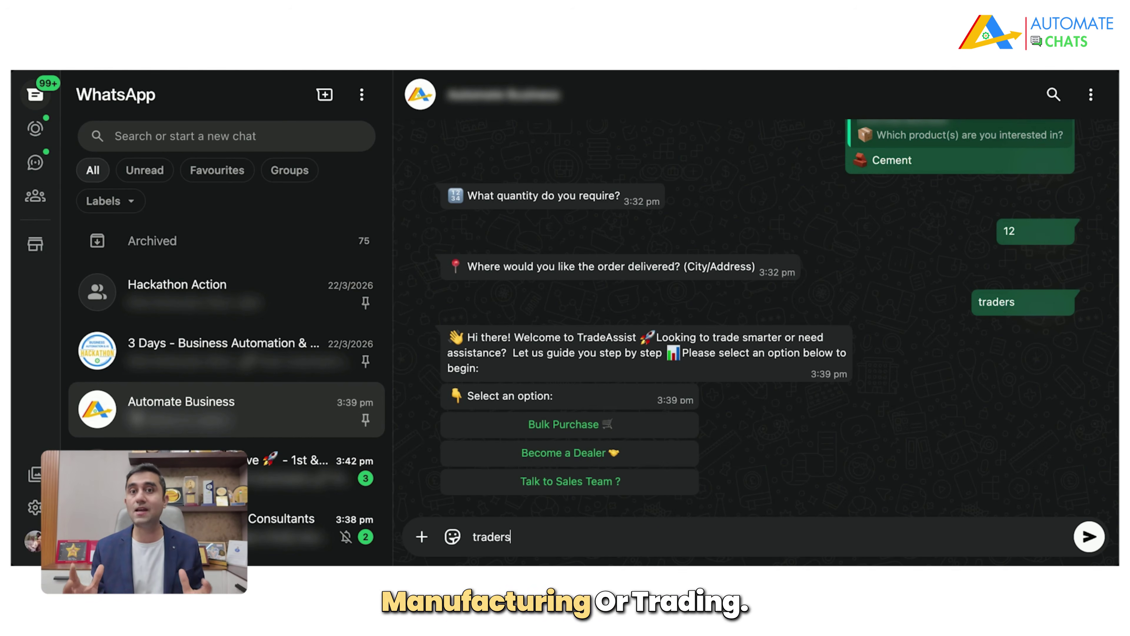
{"action": "key", "text": "Return"}
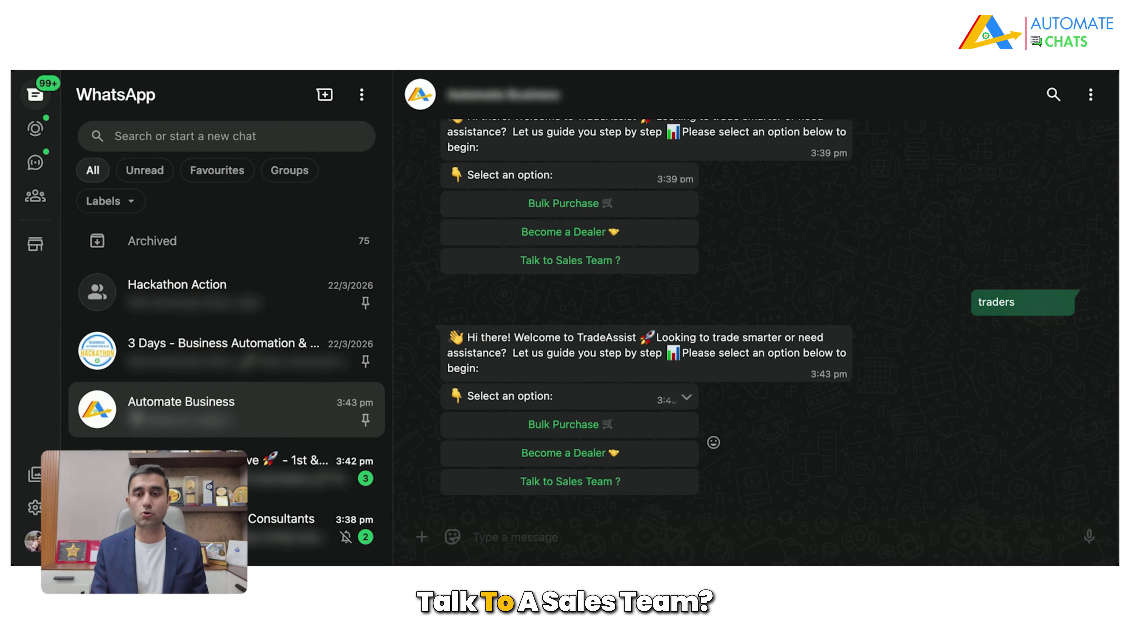
Step: Answer TradeAssist with Bulk Purchase, Cement, '50 bags' and delivery Within Delhi
{"action": "left_click", "coordinate": [563, 424]}
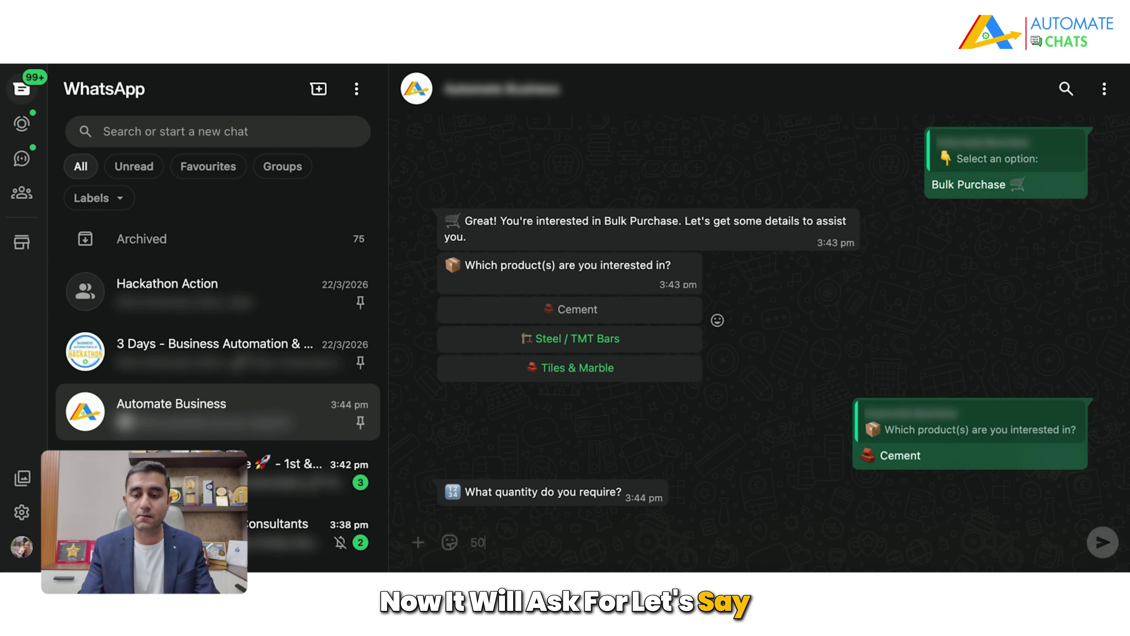
{"action": "type", "text": "50 bags"}
{"action": "key", "text": "Return"}
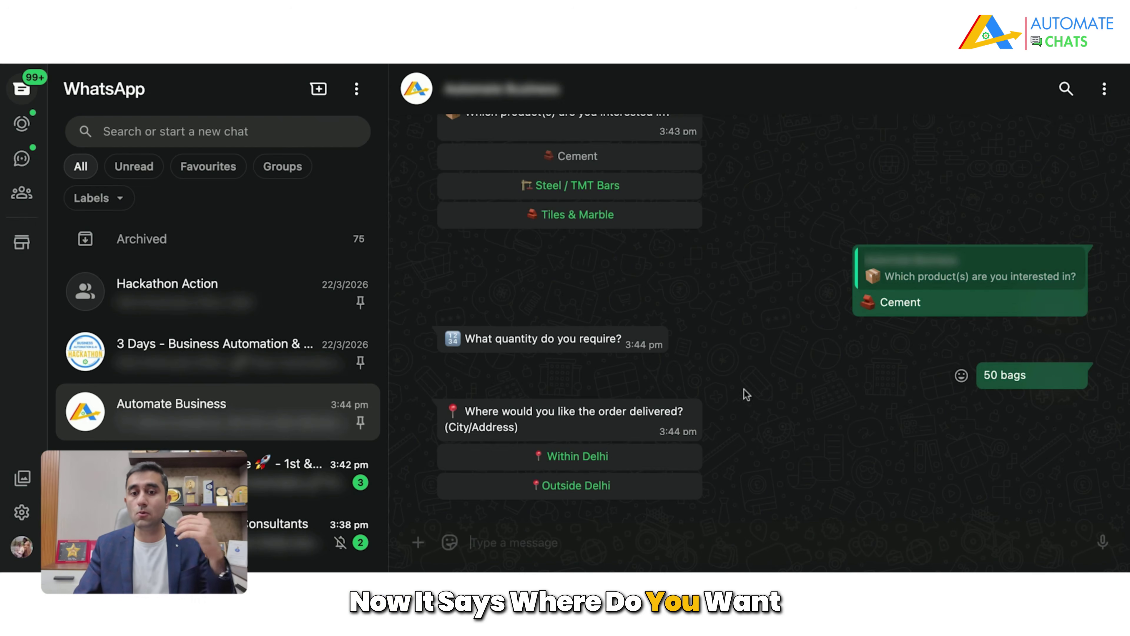
{"action": "left_click", "coordinate": [638, 459]}
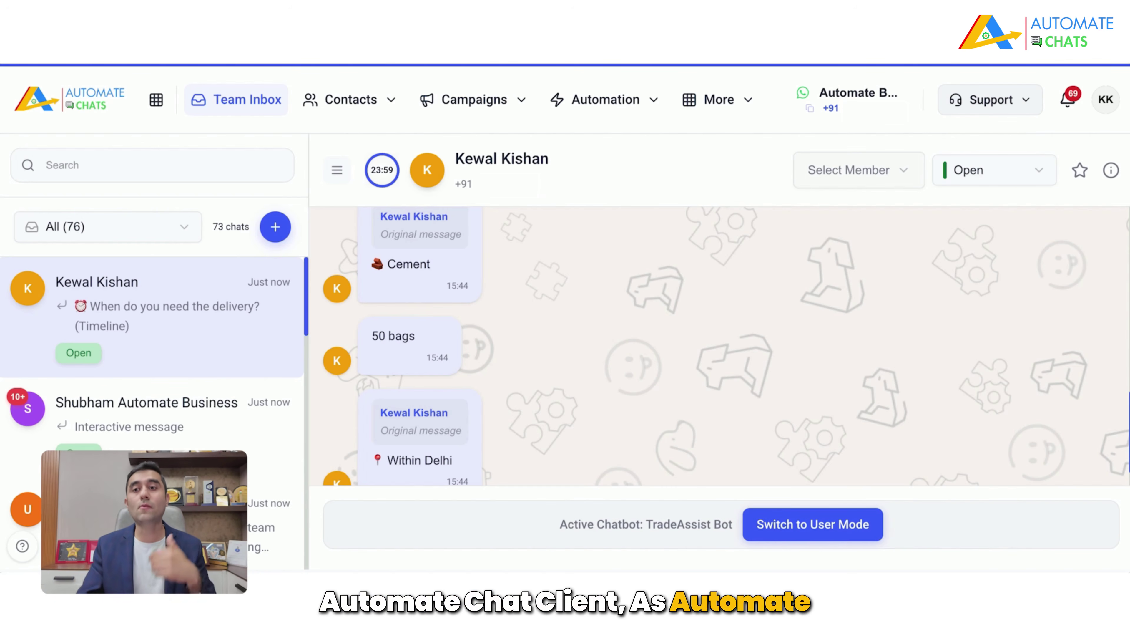
Step: Review the Select Member list without assigning the chat to anyone
{"action": "scroll", "coordinate": [592, 366], "scroll_direction": "up", "scroll_amount": 10}
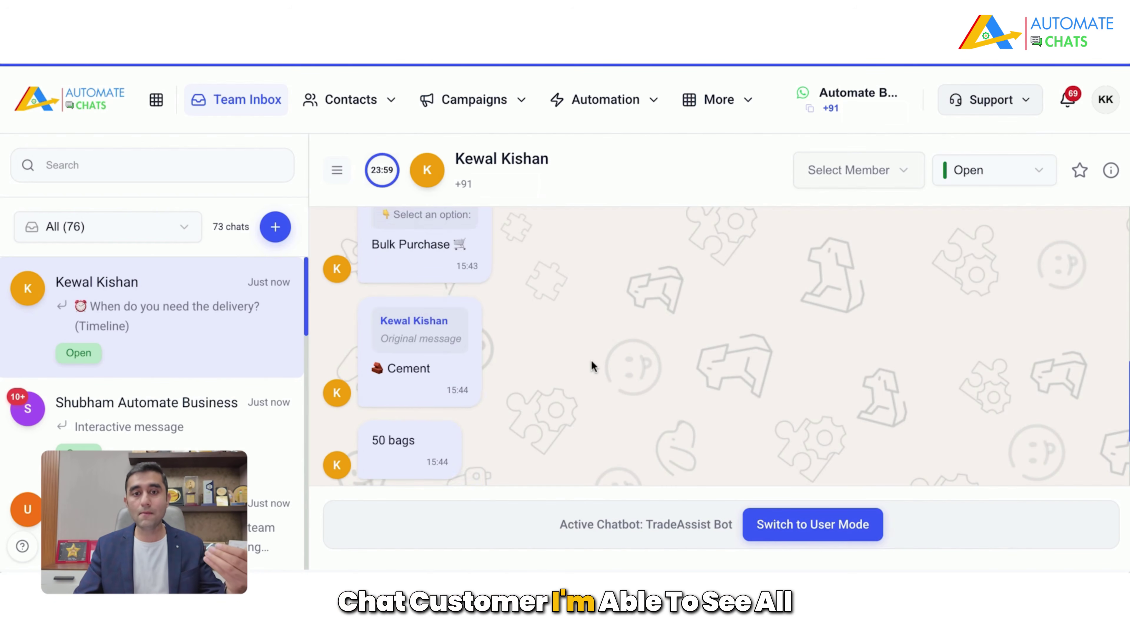
{"action": "scroll", "coordinate": [592, 365], "scroll_direction": "up", "scroll_amount": 2}
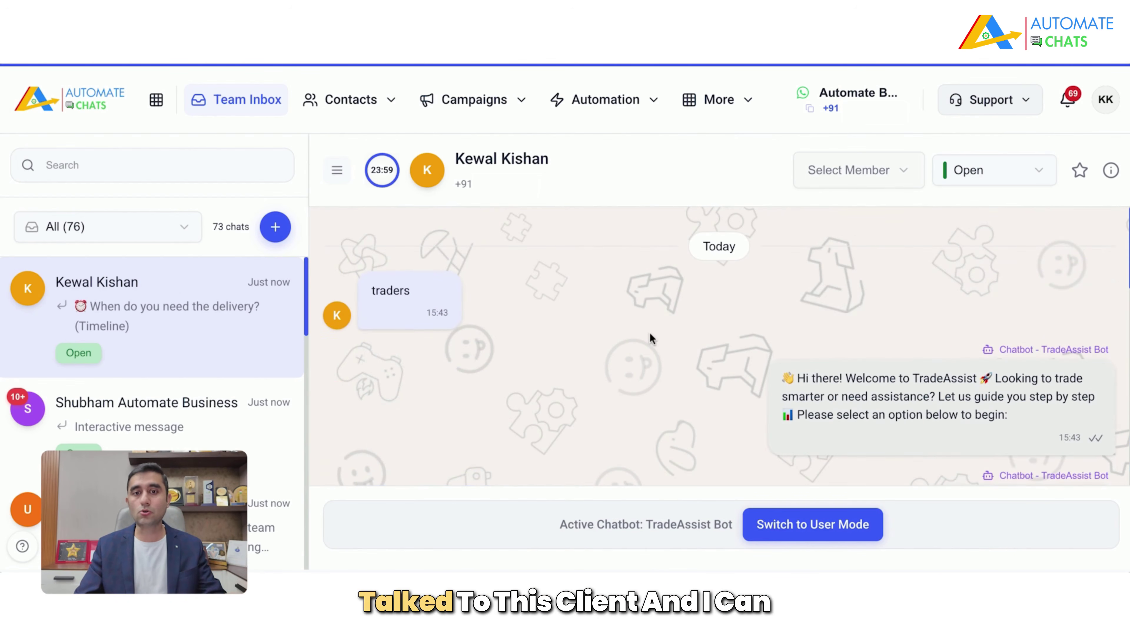
{"action": "left_click", "coordinate": [843, 175]}
{"action": "scroll", "coordinate": [848, 296], "scroll_direction": "down", "scroll_amount": 1}
{"action": "scroll", "coordinate": [849, 298], "scroll_direction": "down", "scroll_amount": 2}
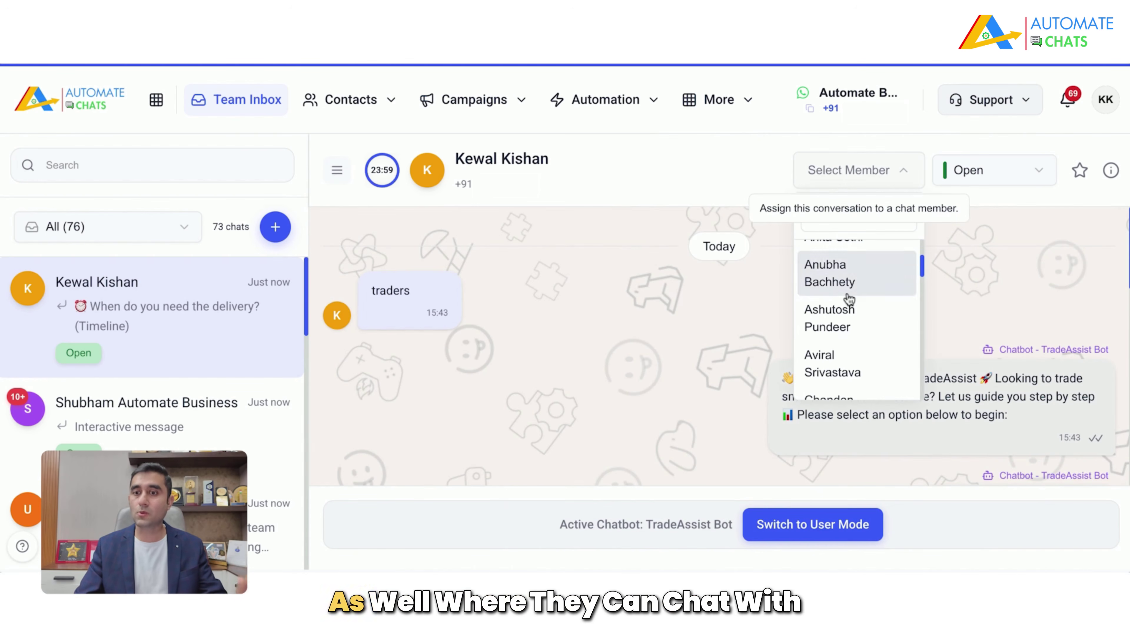
{"action": "left_click", "coordinate": [606, 367]}
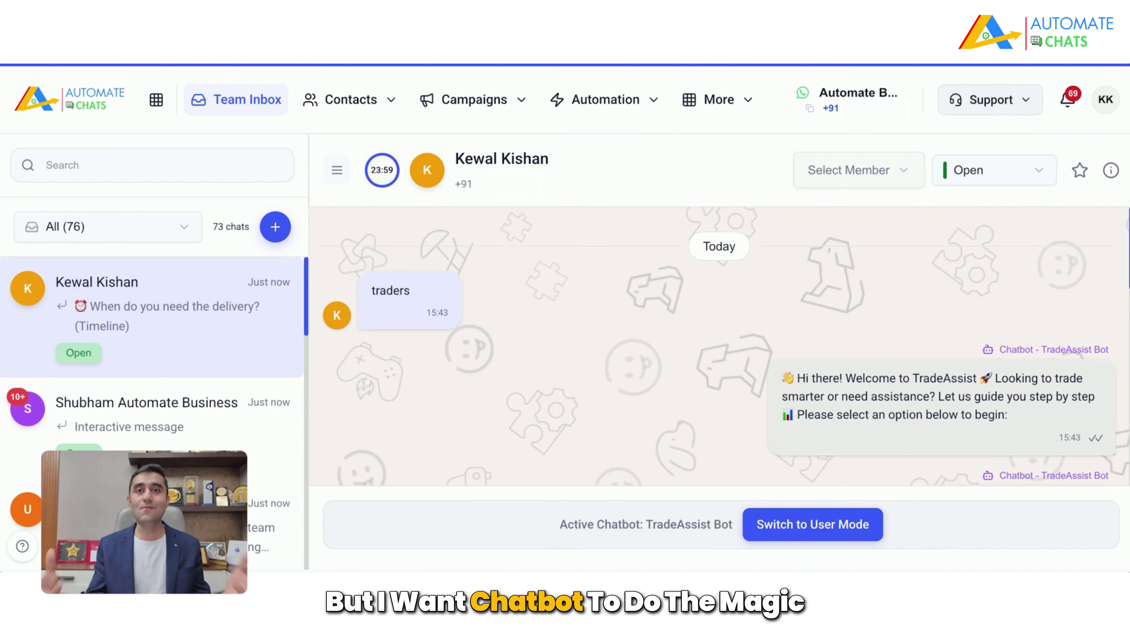
Step: Leave the conversation status Open and reply 'Hi' to the customer as an agent
{"action": "left_click", "coordinate": [1039, 179]}
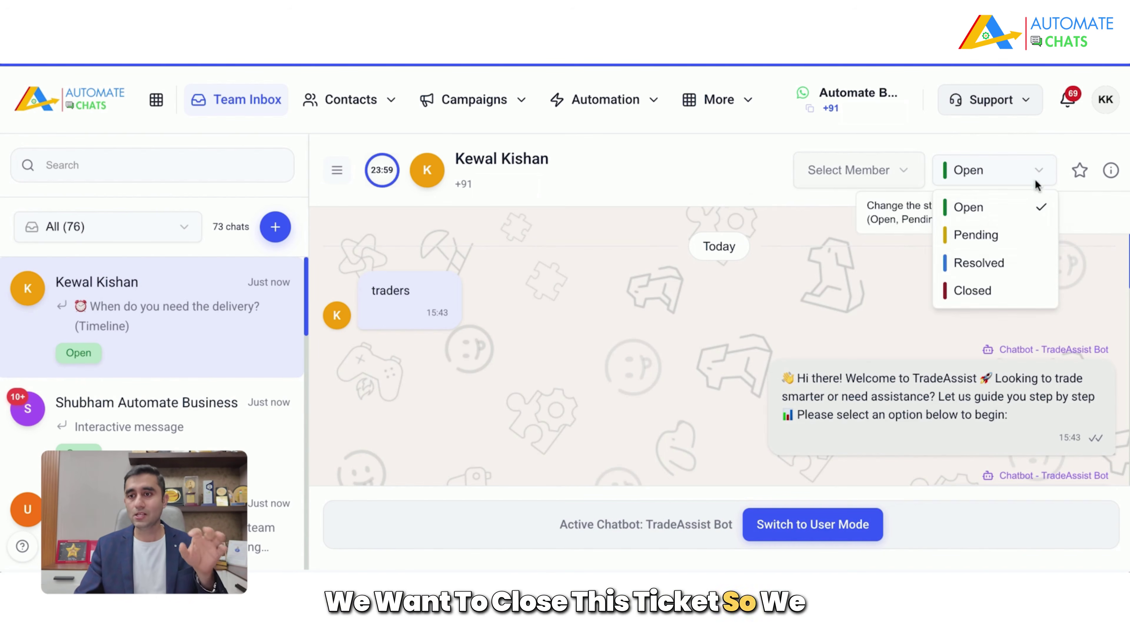
{"action": "left_click", "coordinate": [973, 289]}
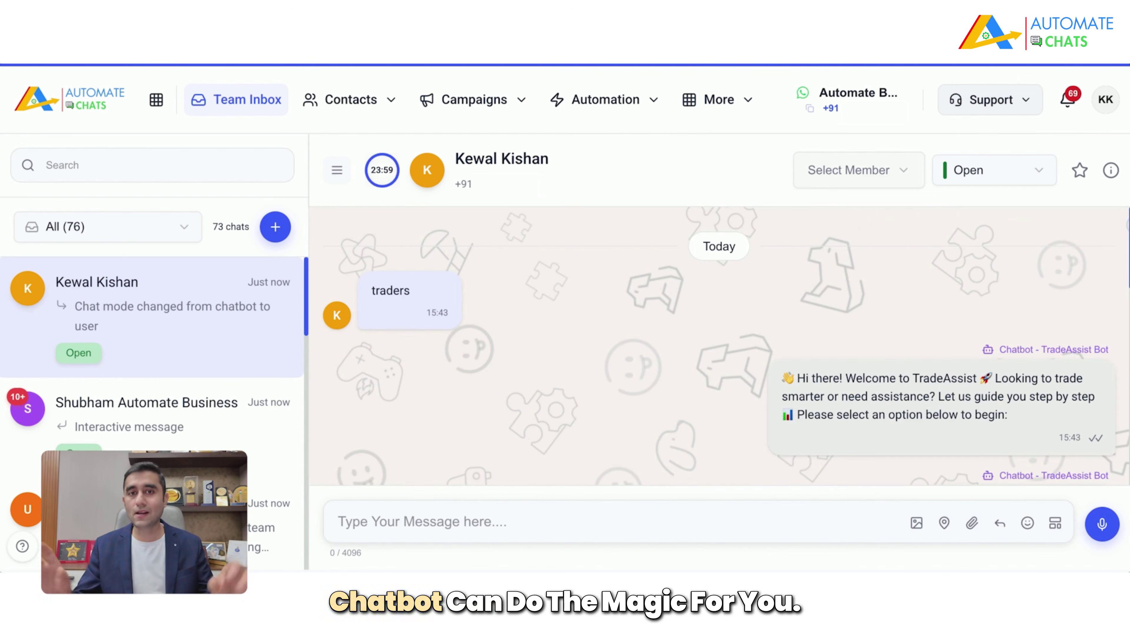
{"action": "type", "text": "Hi"}
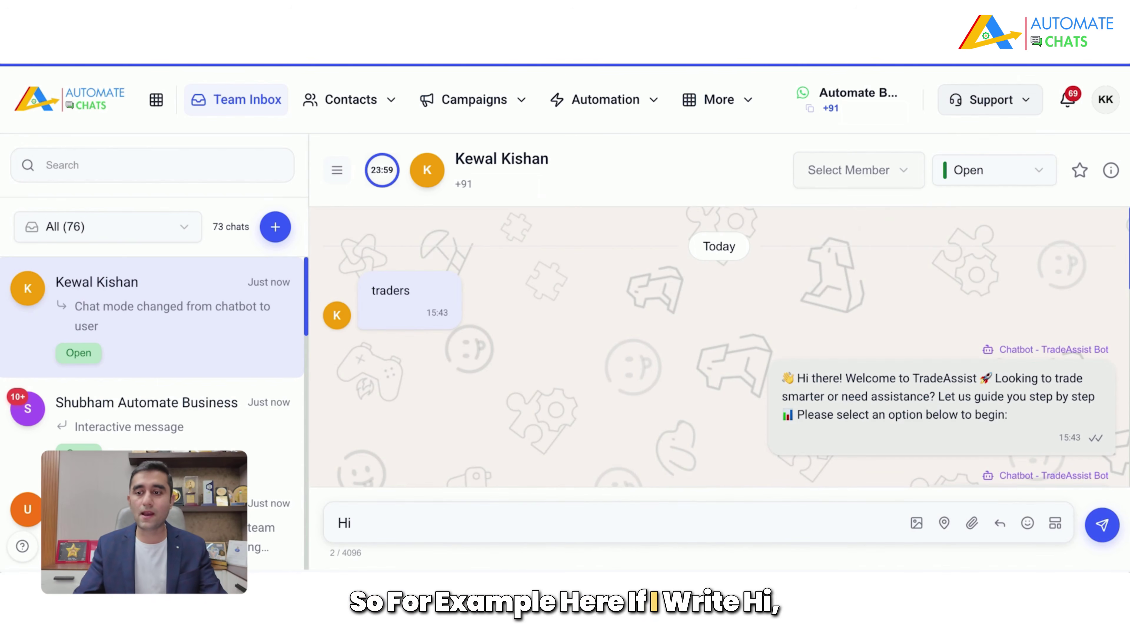
{"action": "key", "text": "Return"}
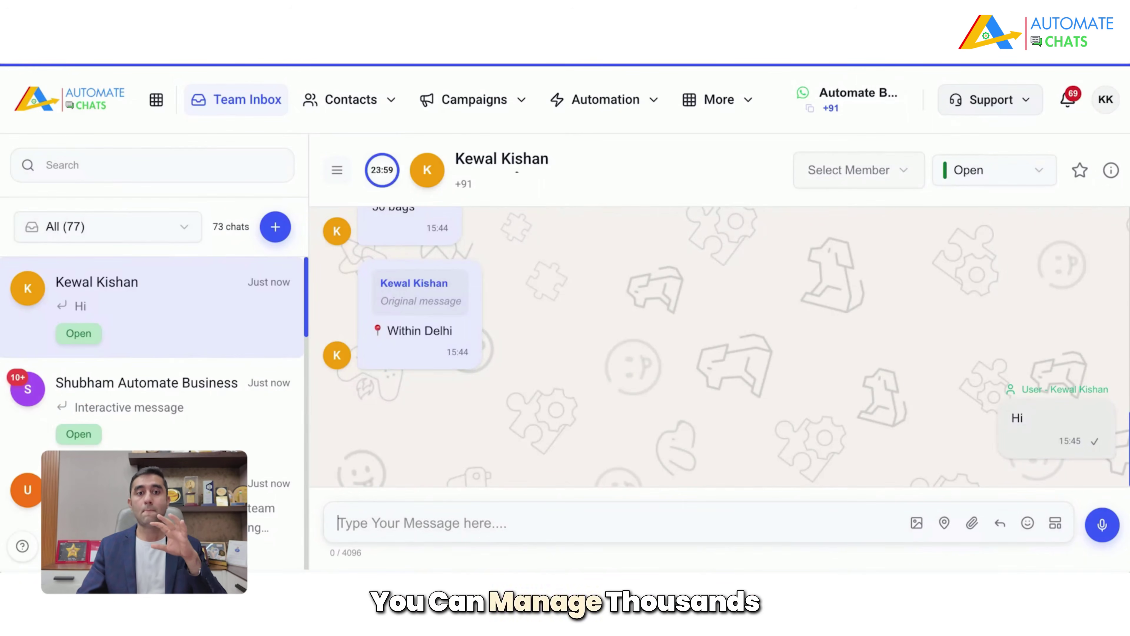
Step: Open the full Contacts list and skip its onboarding tour
{"action": "left_click", "coordinate": [373, 106]}
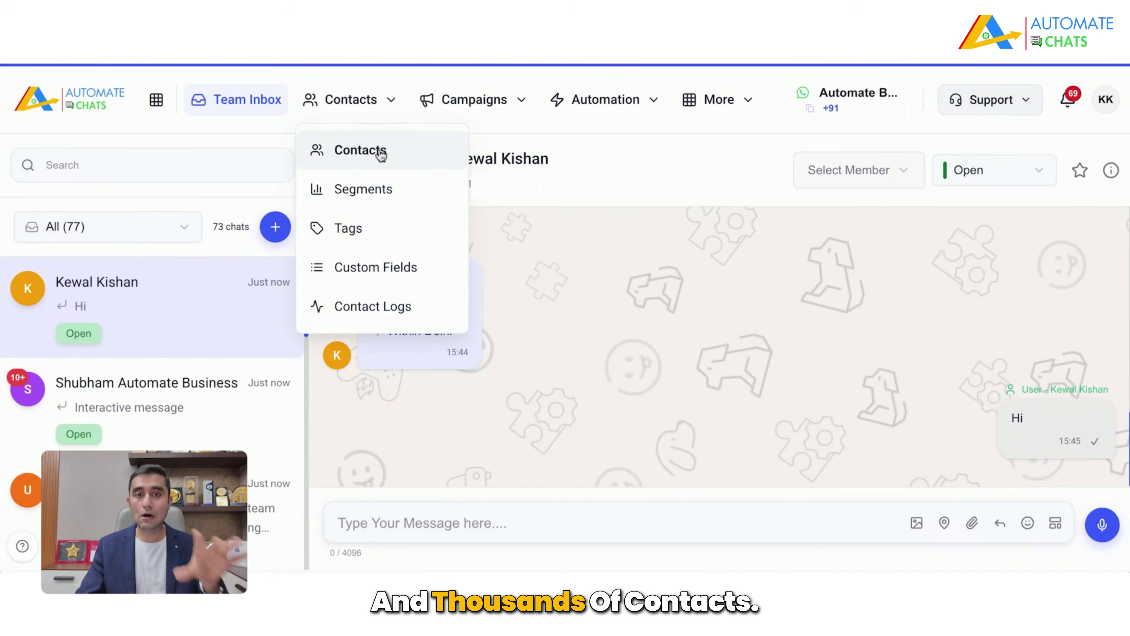
{"action": "left_click", "coordinate": [378, 151]}
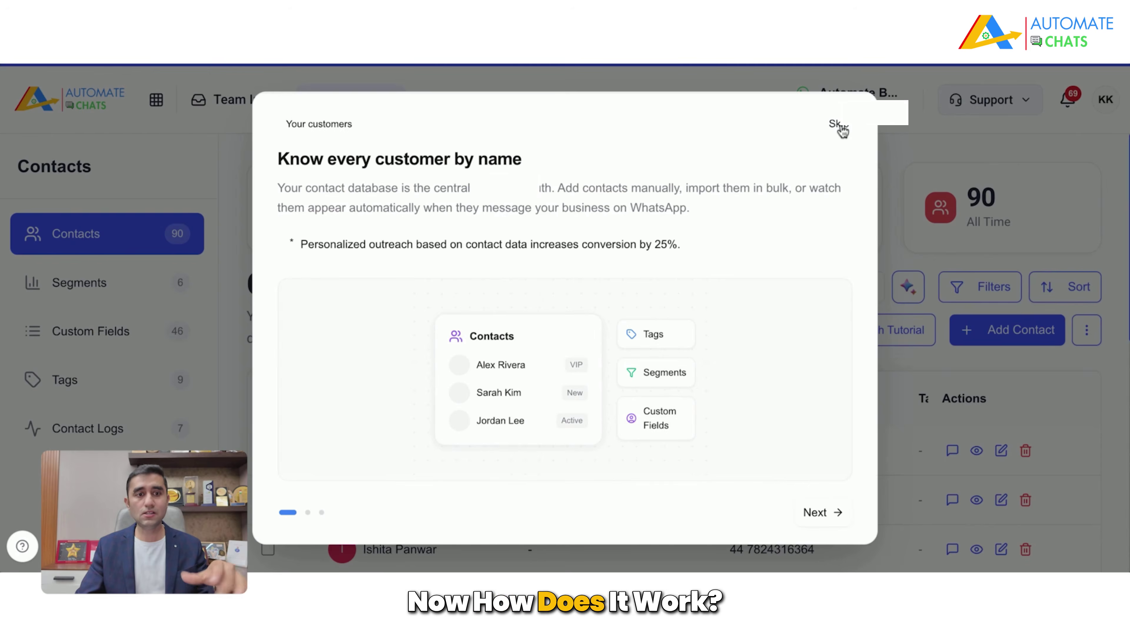
{"action": "left_click", "coordinate": [840, 125]}
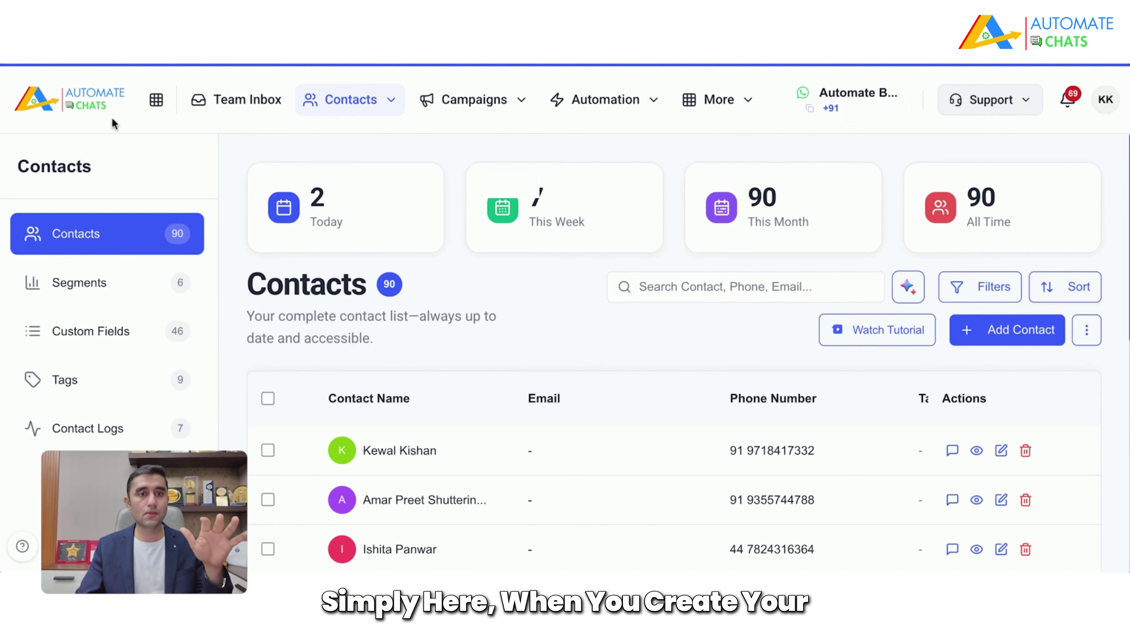
Step: From the home dashboard's setup checklist, go to the Channels page
{"action": "left_click", "coordinate": [87, 104]}
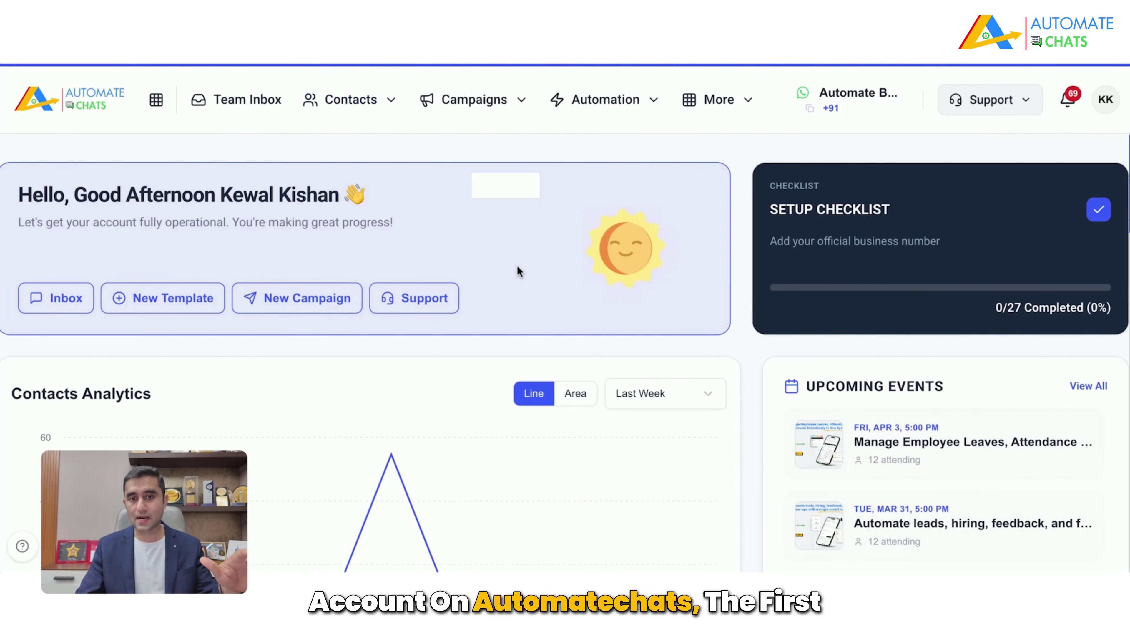
{"action": "left_click", "coordinate": [955, 225]}
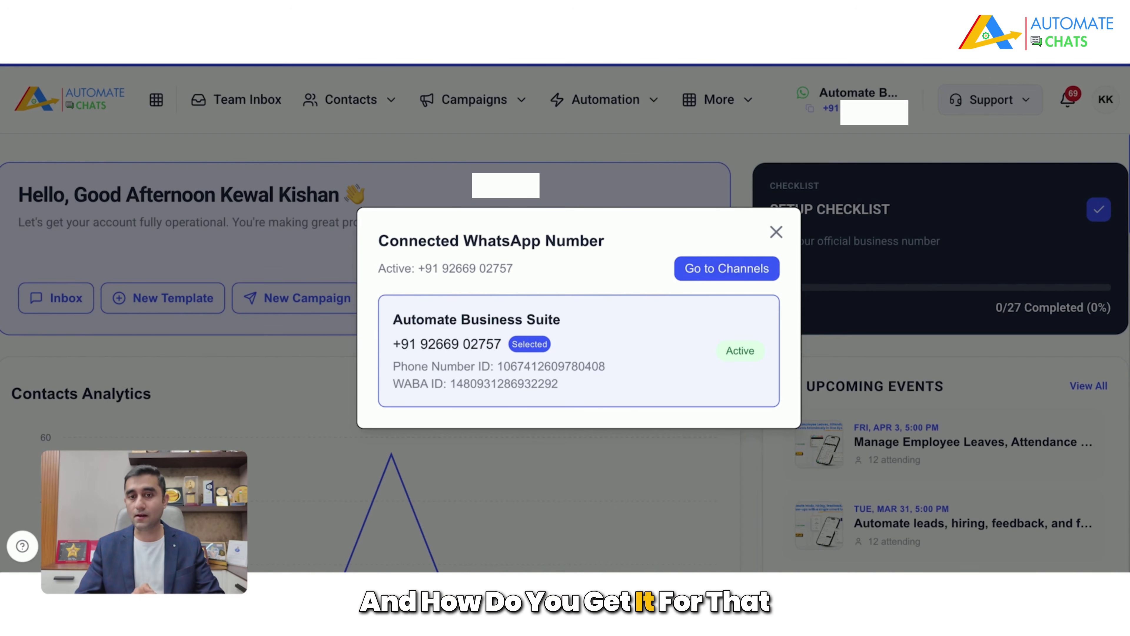
{"action": "left_click", "coordinate": [727, 269]}
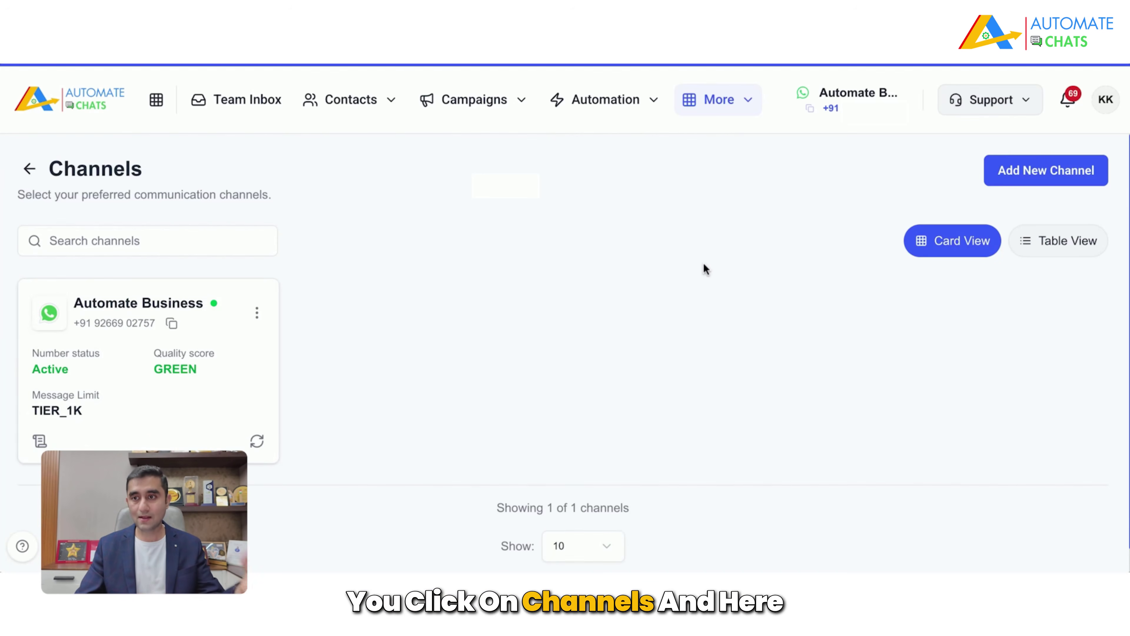
Step: Start connecting a new WhatsApp number, confirm all four prerequisites and continue to Meta's onboarding
{"action": "left_click", "coordinate": [1071, 184]}
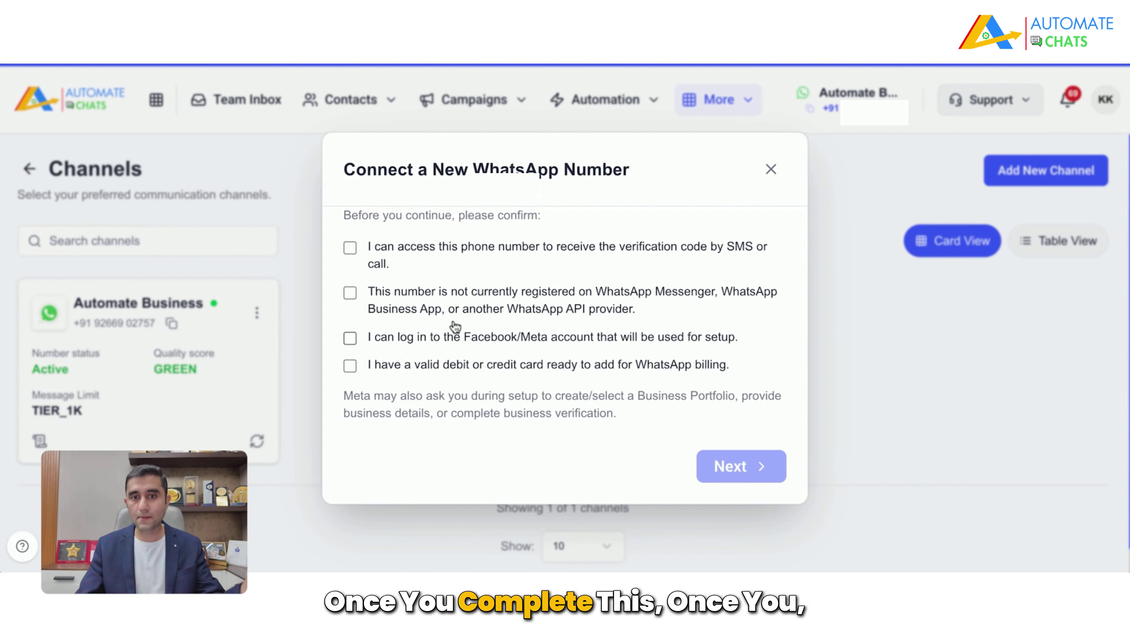
{"action": "left_click", "coordinate": [350, 248]}
{"action": "left_click", "coordinate": [350, 296]}
{"action": "left_click", "coordinate": [351, 339]}
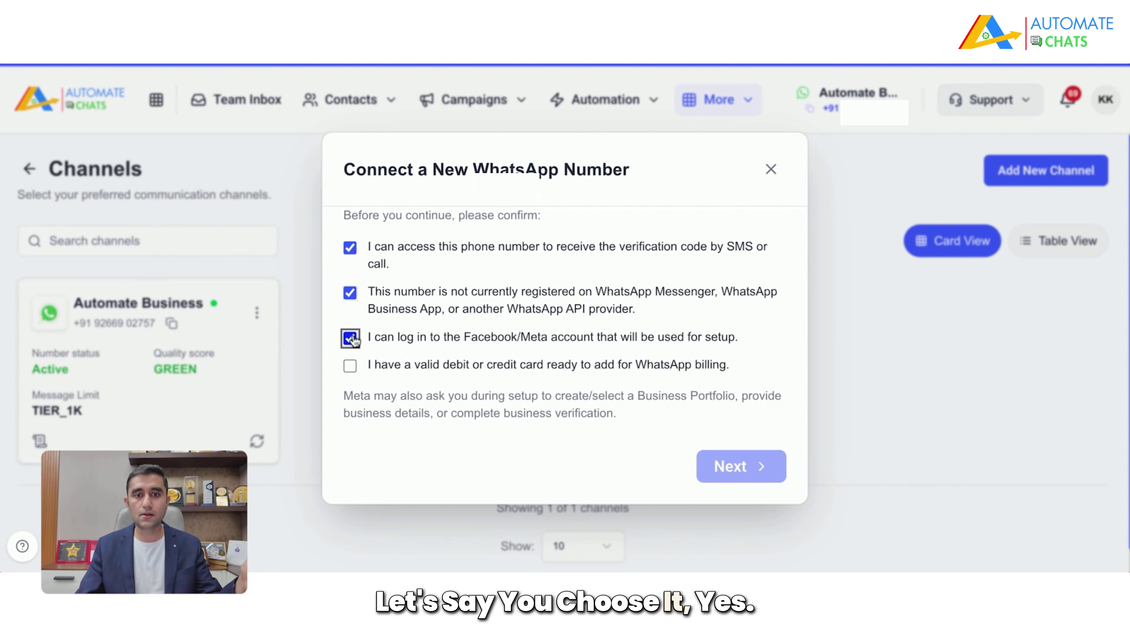
{"action": "left_click", "coordinate": [350, 366]}
{"action": "left_click", "coordinate": [717, 465]}
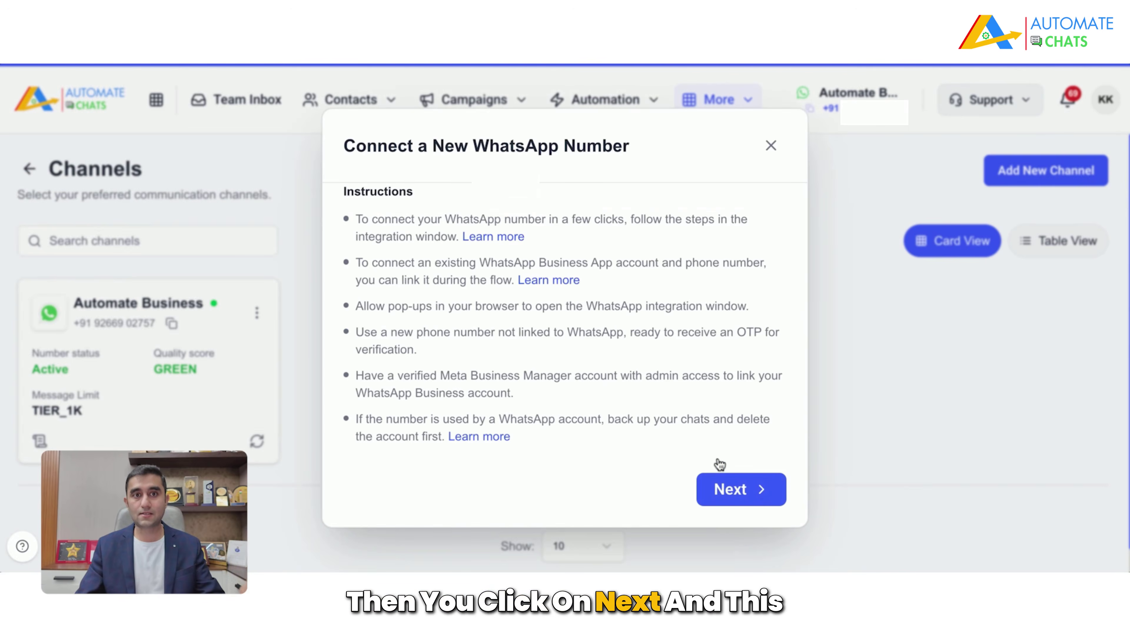
{"action": "left_click", "coordinate": [756, 492]}
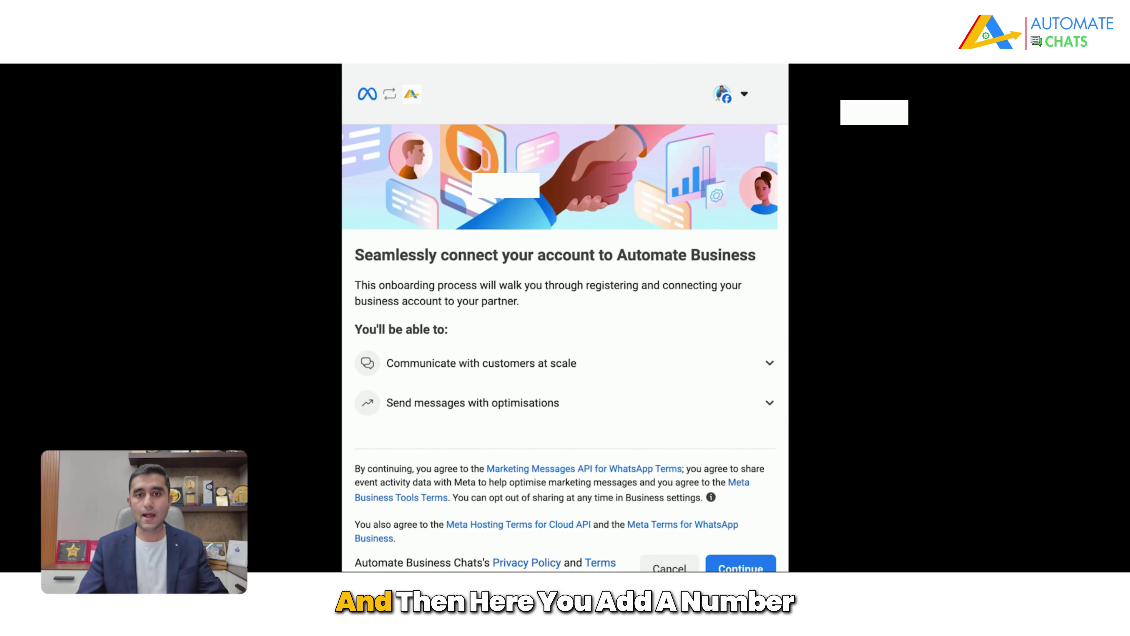
{"action": "scroll", "coordinate": [564, 400], "scroll_direction": "down", "scroll_amount": 1}
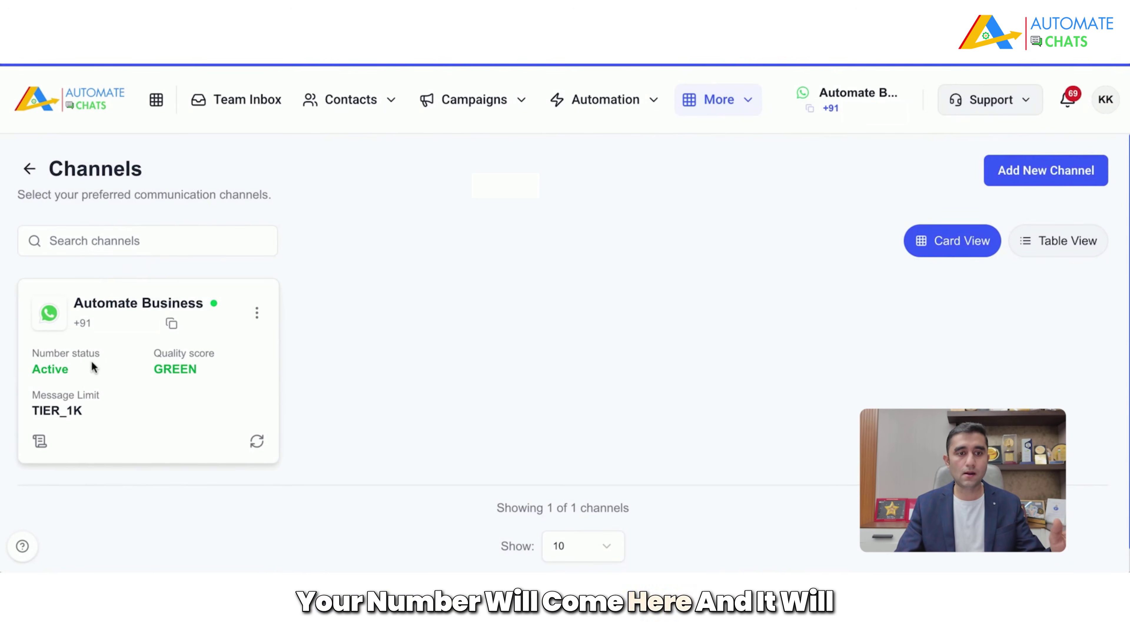
Step: Highlight the channel's Active status and GREEN quality score, then return to Team Inbox
{"action": "left_click_drag", "start_coordinate": [75, 369], "coordinate": [29, 371]}
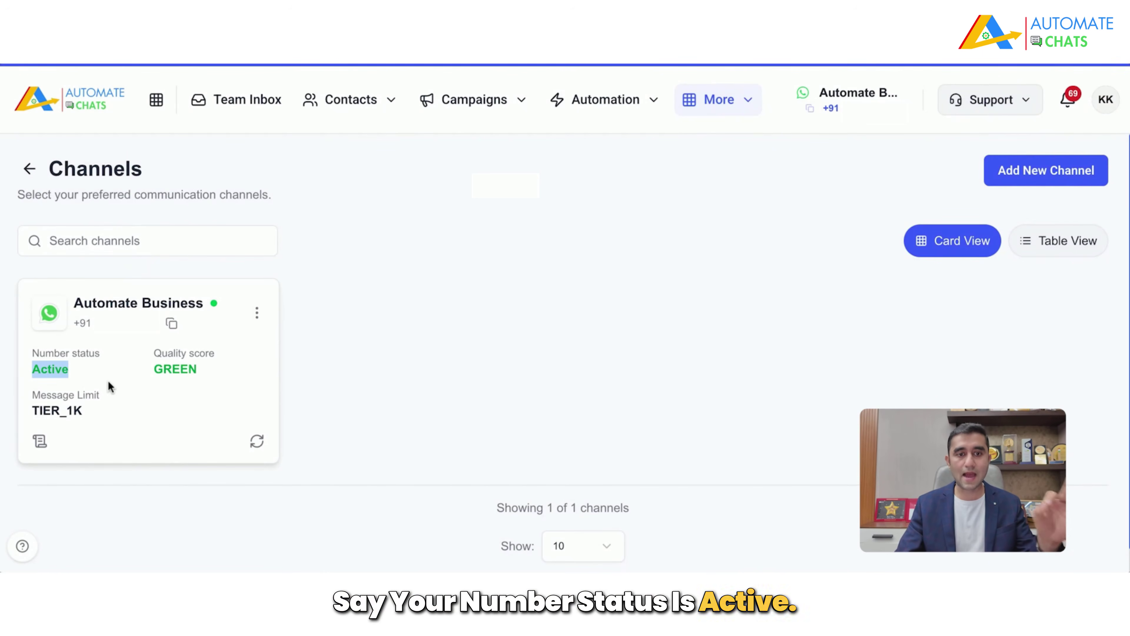
{"action": "left_click_drag", "start_coordinate": [203, 374], "coordinate": [141, 370]}
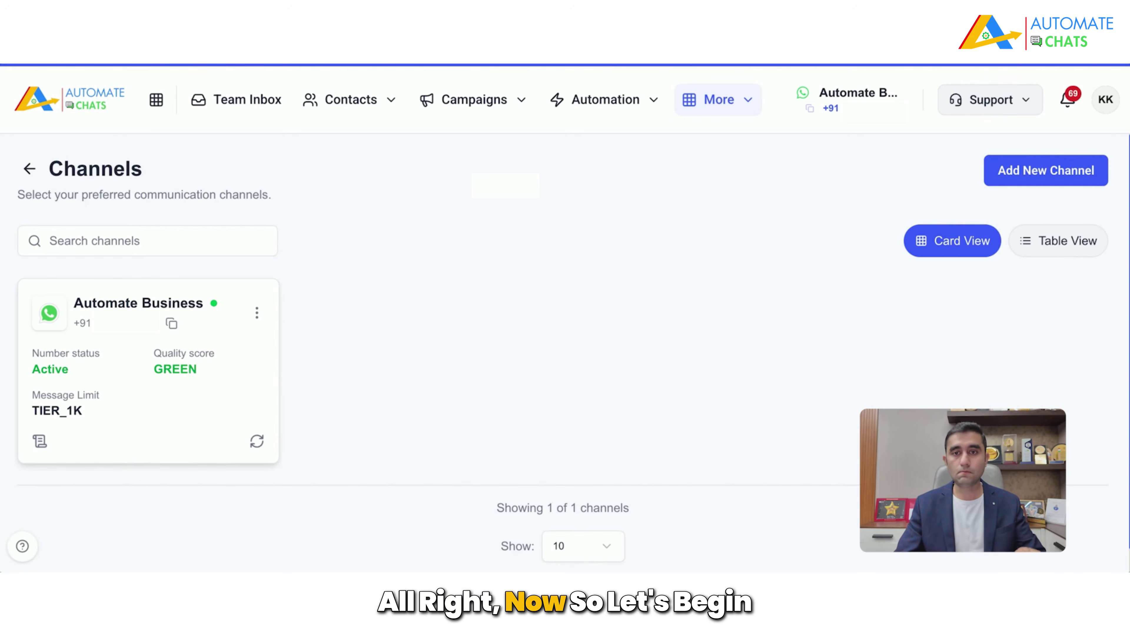
{"action": "left_click", "coordinate": [267, 112]}
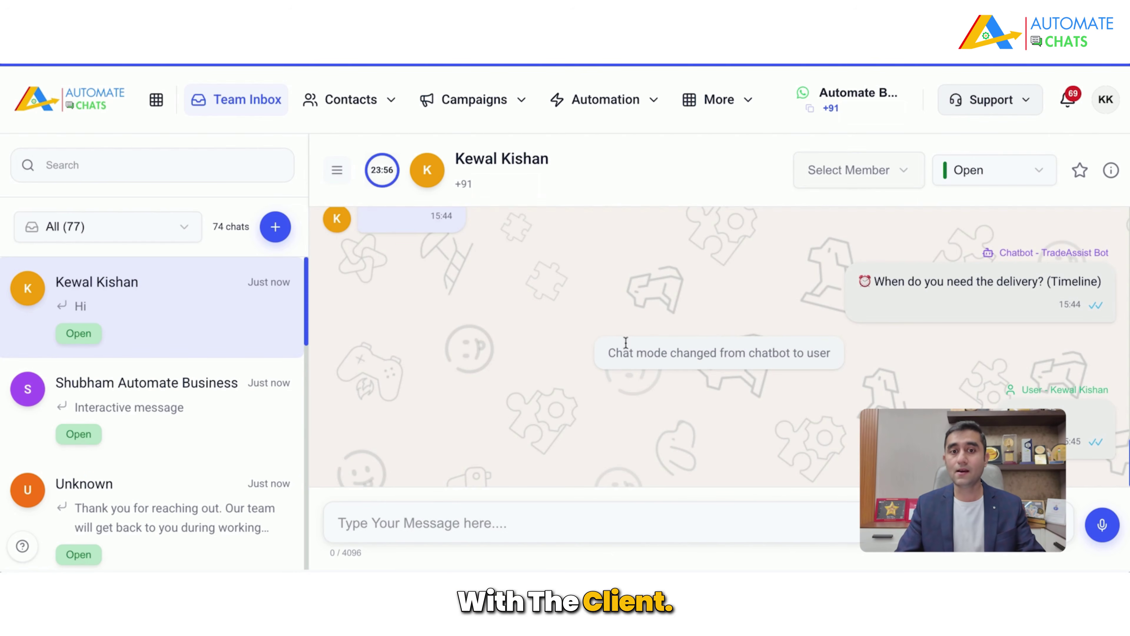
Step: Show the chat's Select Member list of assignable teammates
{"action": "left_click", "coordinate": [906, 174]}
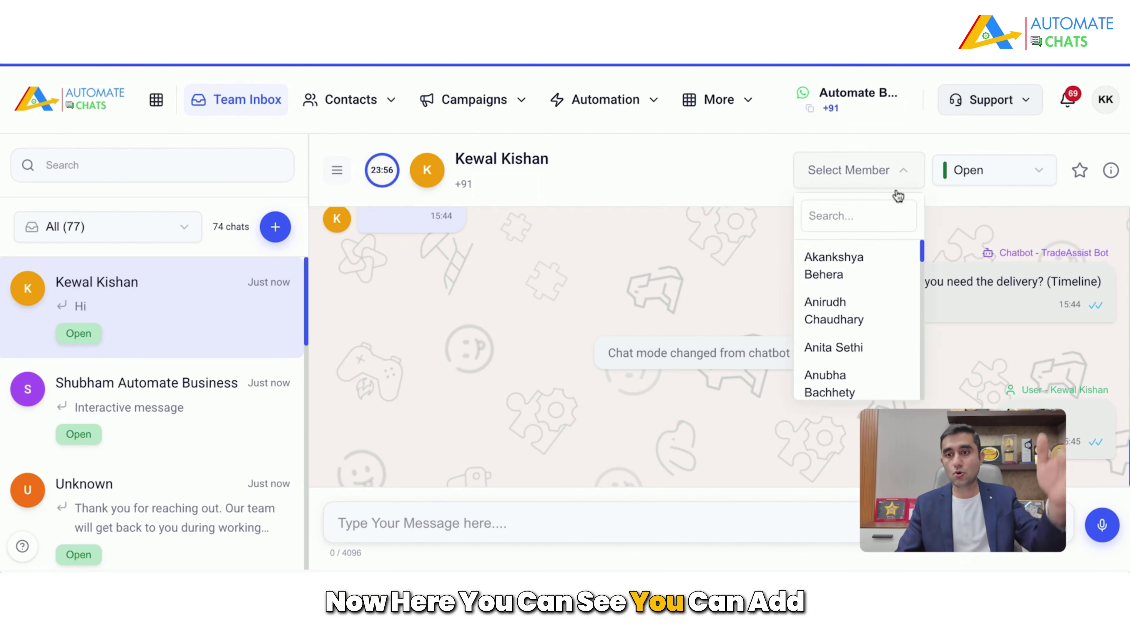
{"action": "scroll", "coordinate": [851, 345], "scroll_direction": "down", "scroll_amount": 4}
{"action": "scroll", "coordinate": [853, 344], "scroll_direction": "down", "scroll_amount": 5}
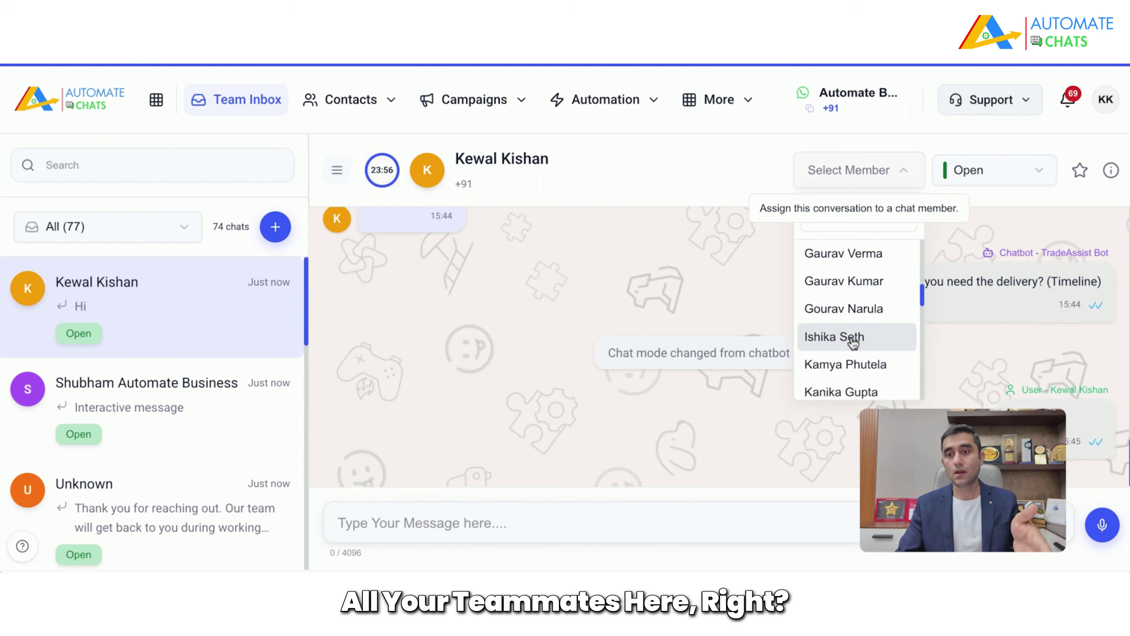
{"action": "scroll", "coordinate": [852, 344], "scroll_direction": "down", "scroll_amount": 2}
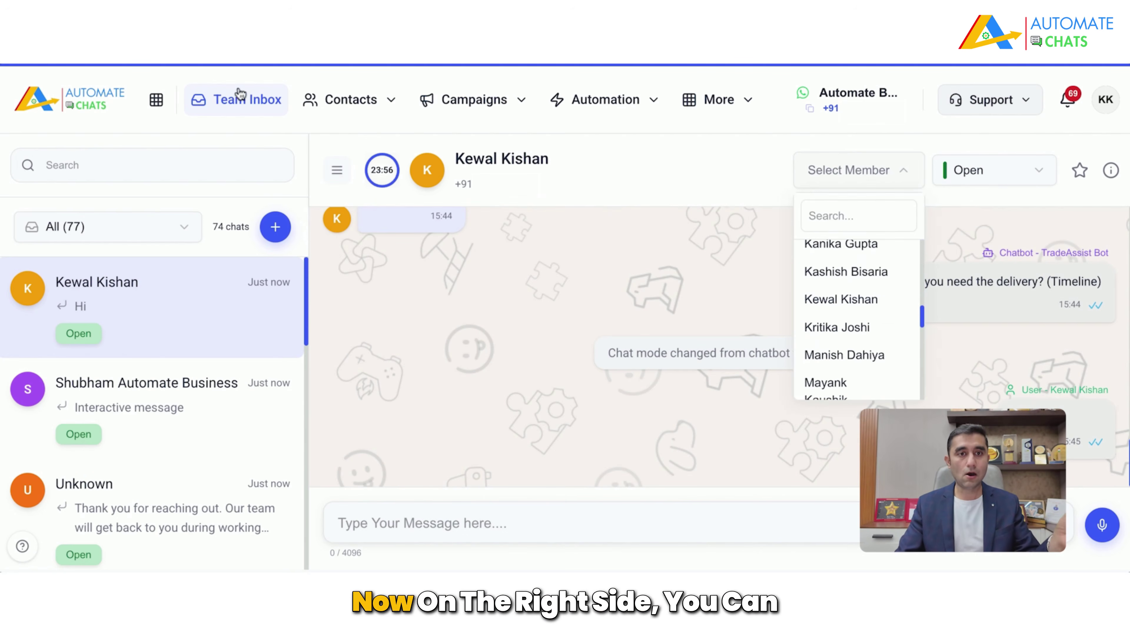
Step: Open Team Management's Chat Members page and view a member's Role options
{"action": "left_click", "coordinate": [736, 103]}
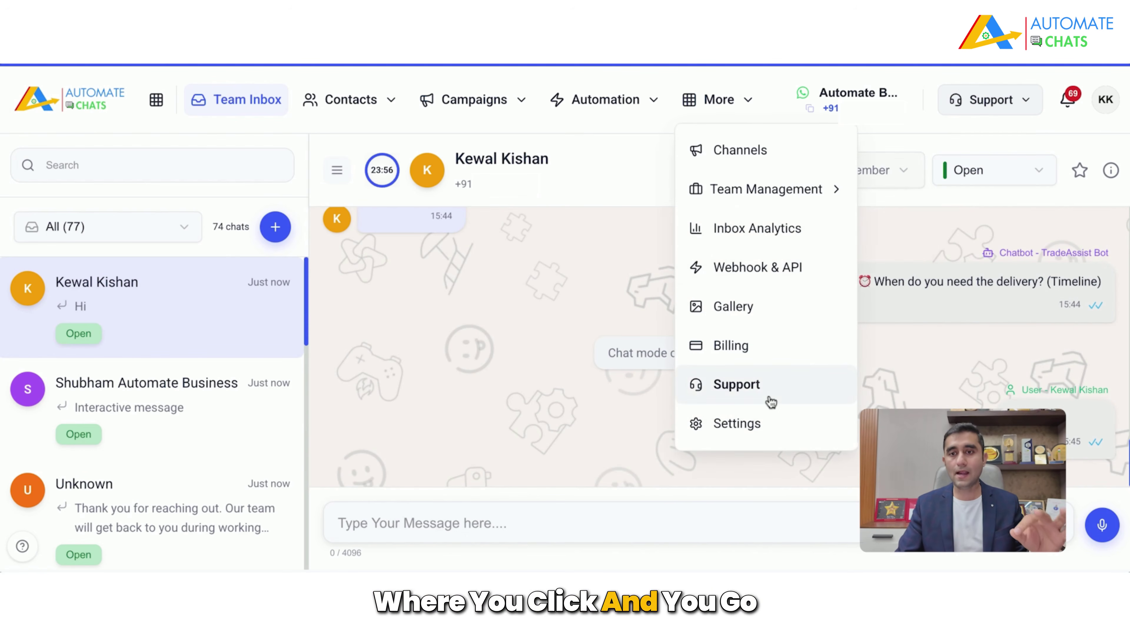
{"action": "mouse_move", "coordinate": [769, 196]}
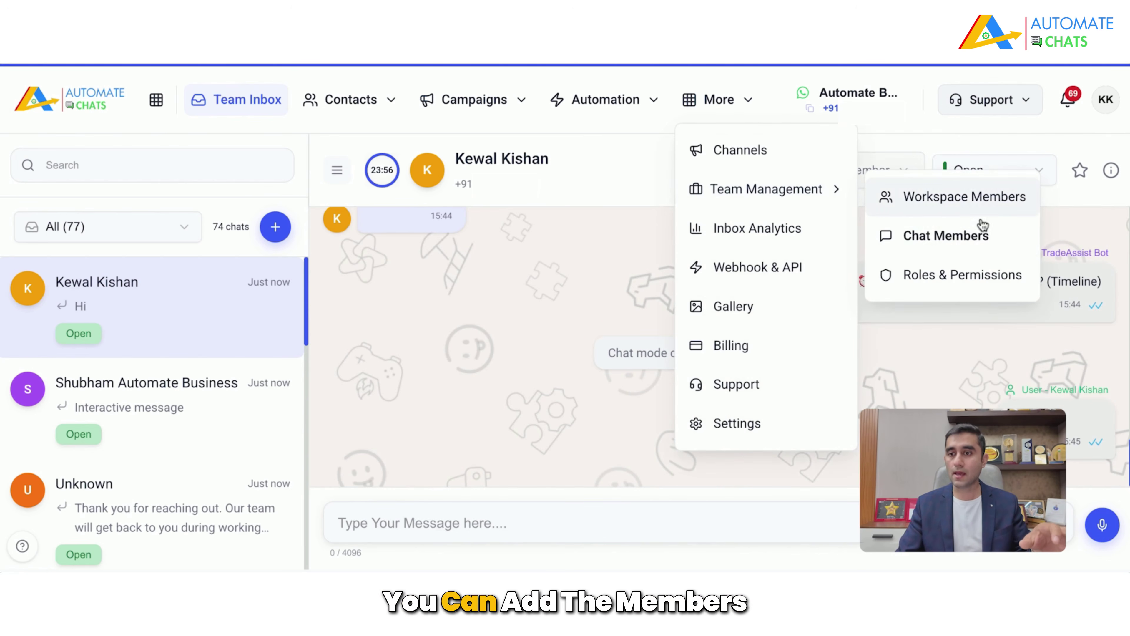
{"action": "left_click", "coordinate": [984, 245]}
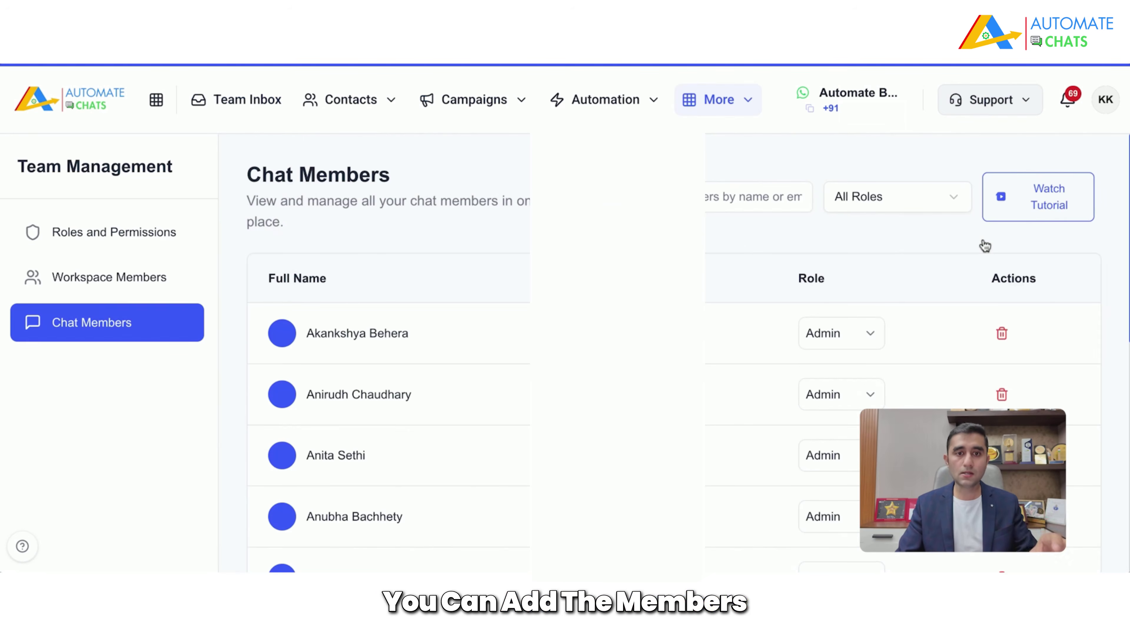
{"action": "scroll", "coordinate": [808, 438], "scroll_direction": "down", "scroll_amount": 3}
{"action": "scroll", "coordinate": [808, 438], "scroll_direction": "down", "scroll_amount": 4}
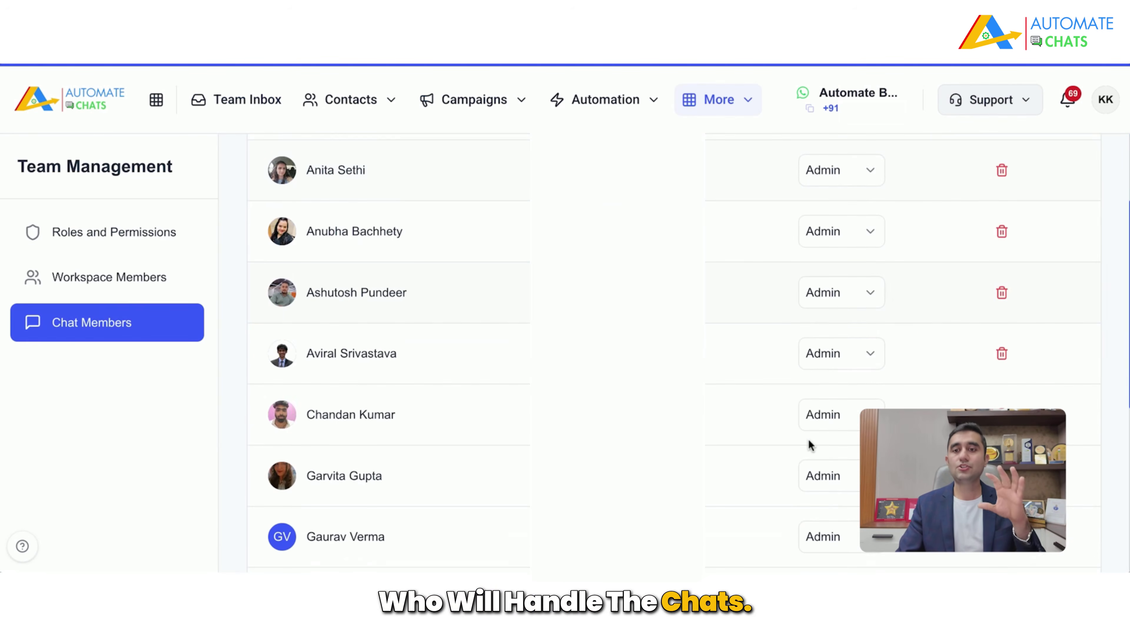
{"action": "left_click", "coordinate": [840, 390]}
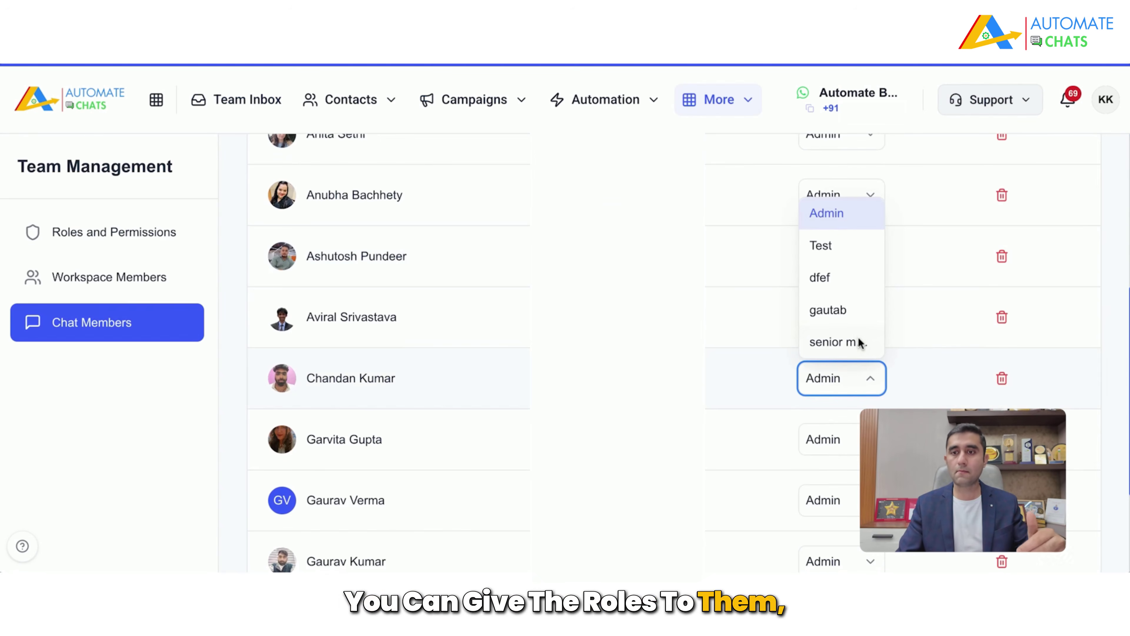
{"action": "scroll", "coordinate": [712, 325], "scroll_direction": "up", "scroll_amount": 7}
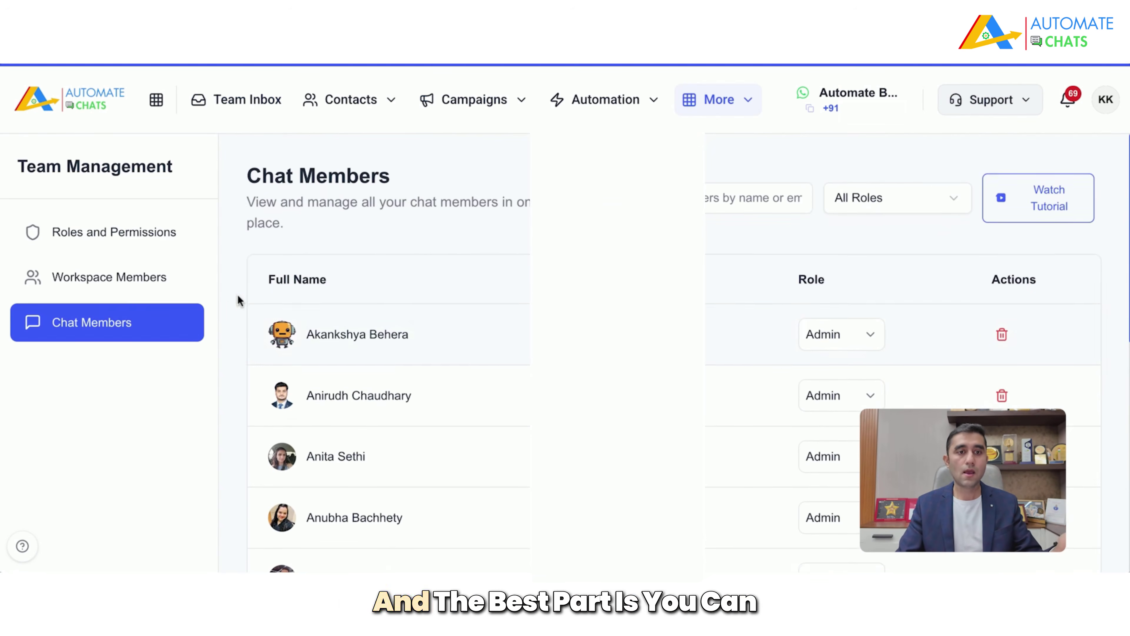
Step: Browse Roles and Permissions, cancel the New Role form unsaved, and go back to Team Inbox
{"action": "left_click", "coordinate": [154, 232]}
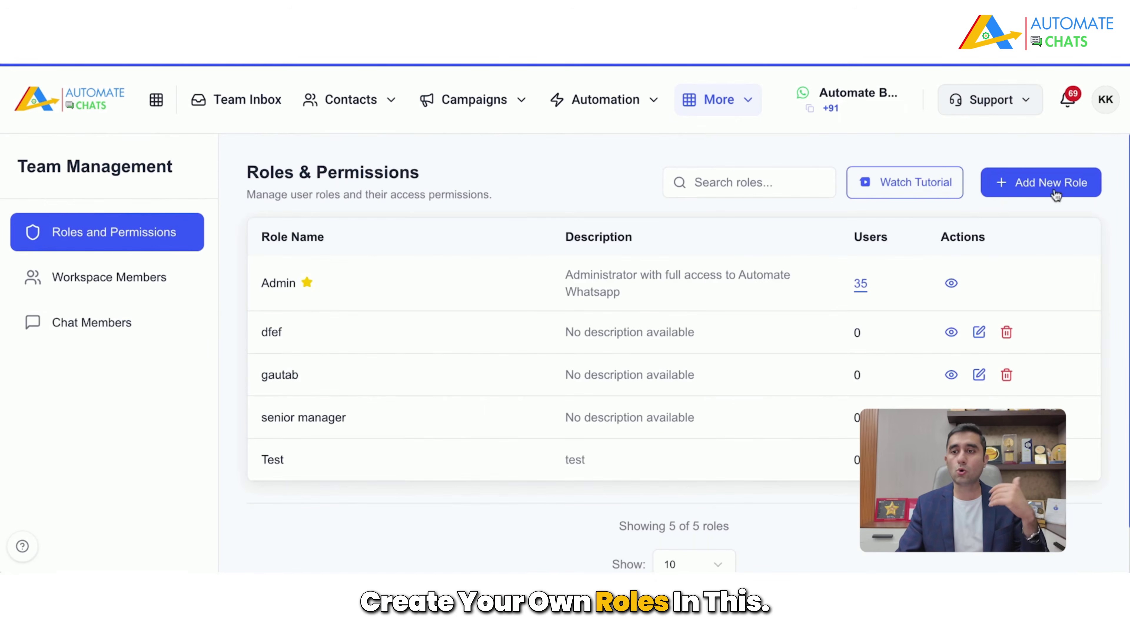
{"action": "left_click", "coordinate": [1056, 195]}
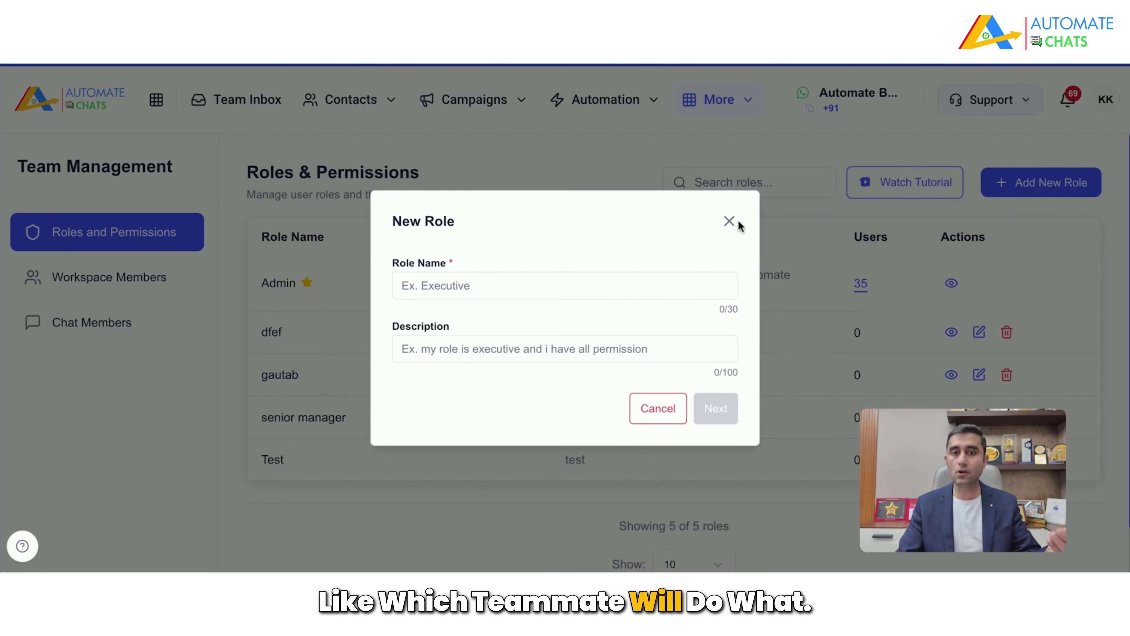
{"action": "left_click", "coordinate": [729, 222]}
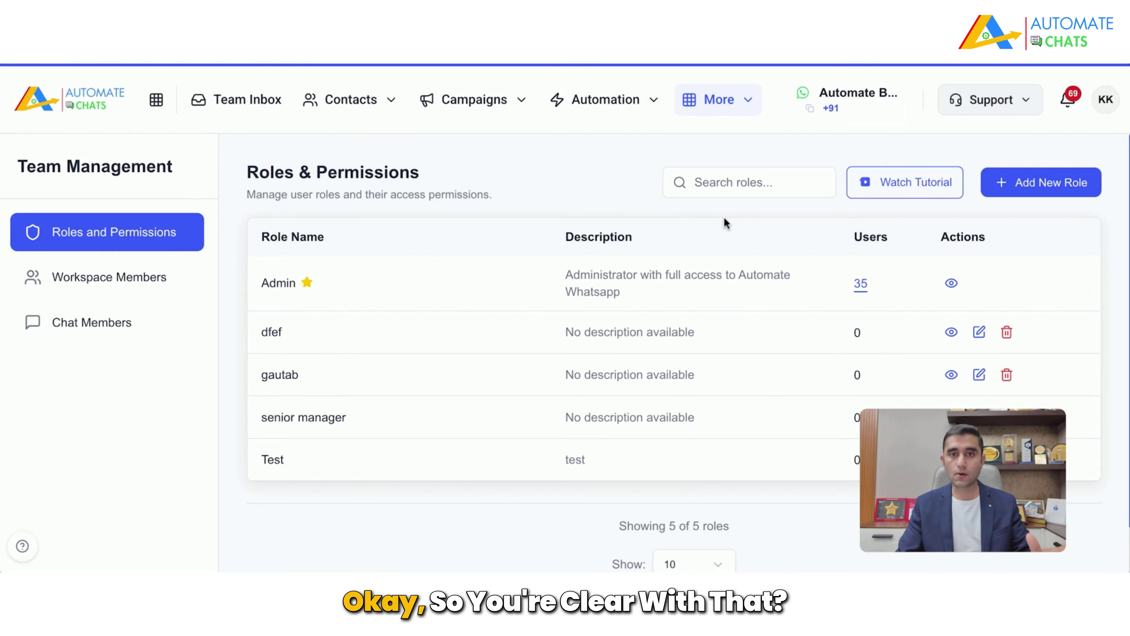
{"action": "left_click", "coordinate": [258, 106]}
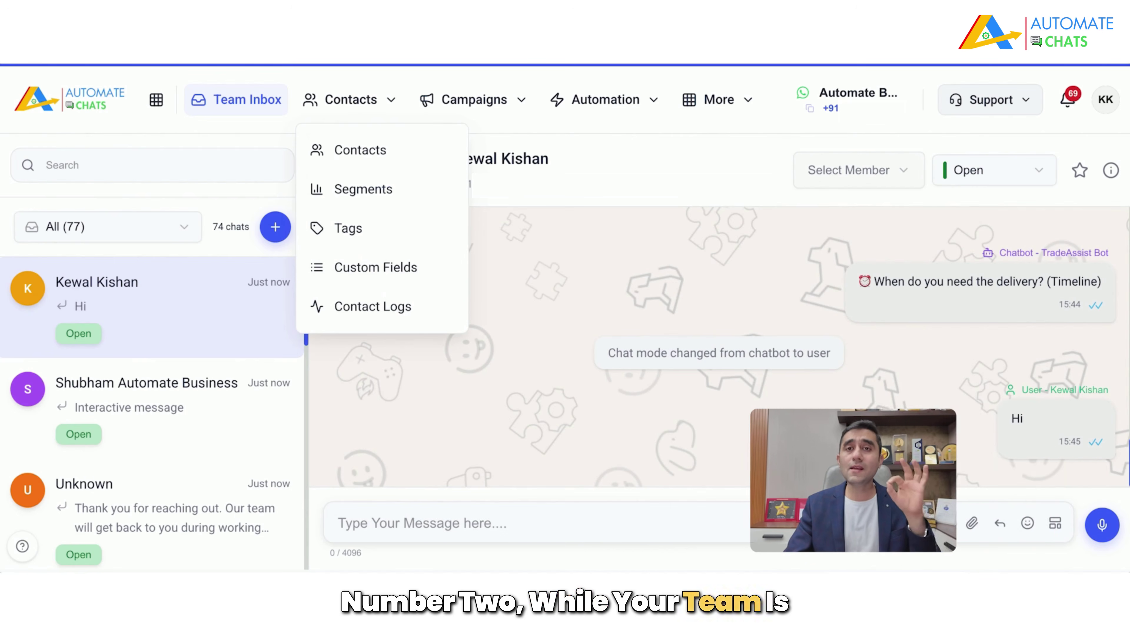
Step: Open the full contacts list under Contacts > Contacts
{"action": "left_click", "coordinate": [765, 413]}
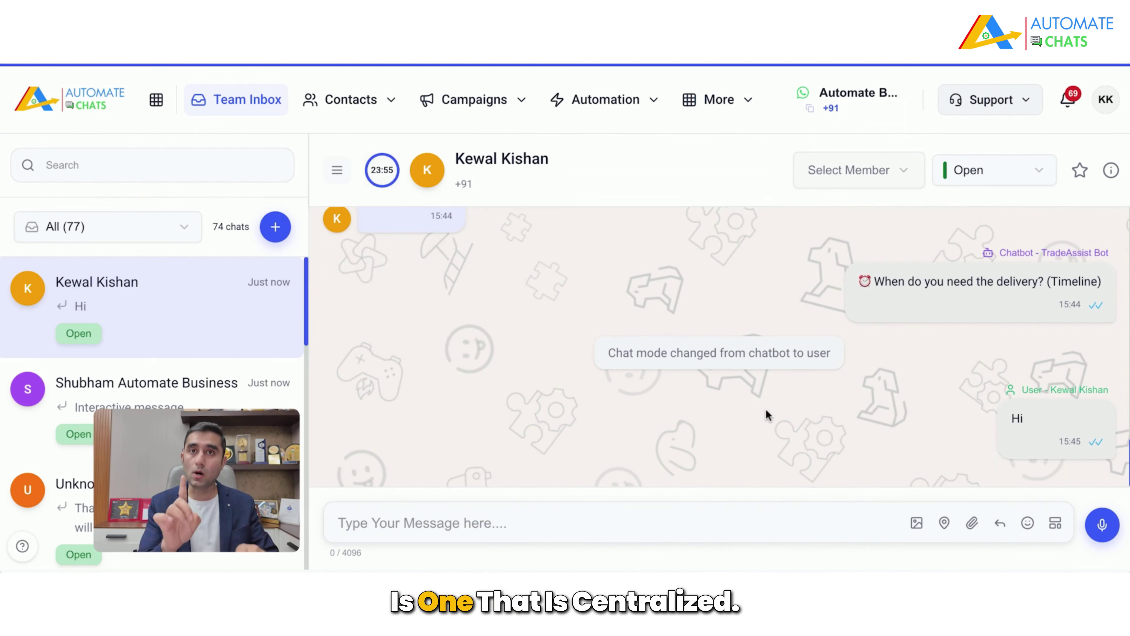
{"action": "left_click", "coordinate": [365, 111]}
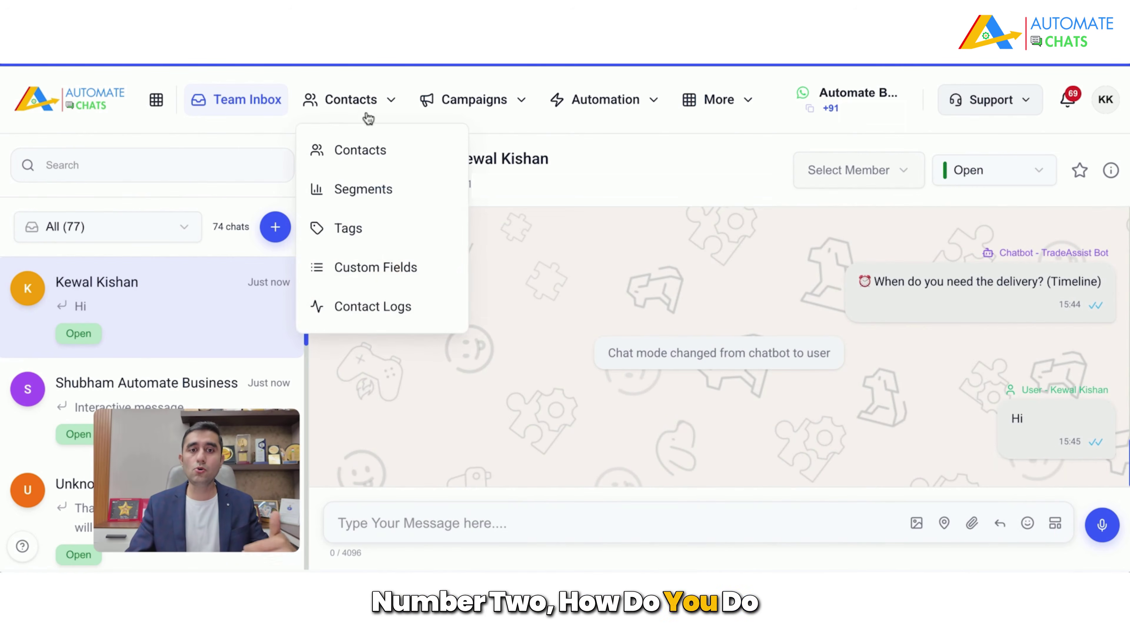
{"action": "left_click", "coordinate": [375, 150]}
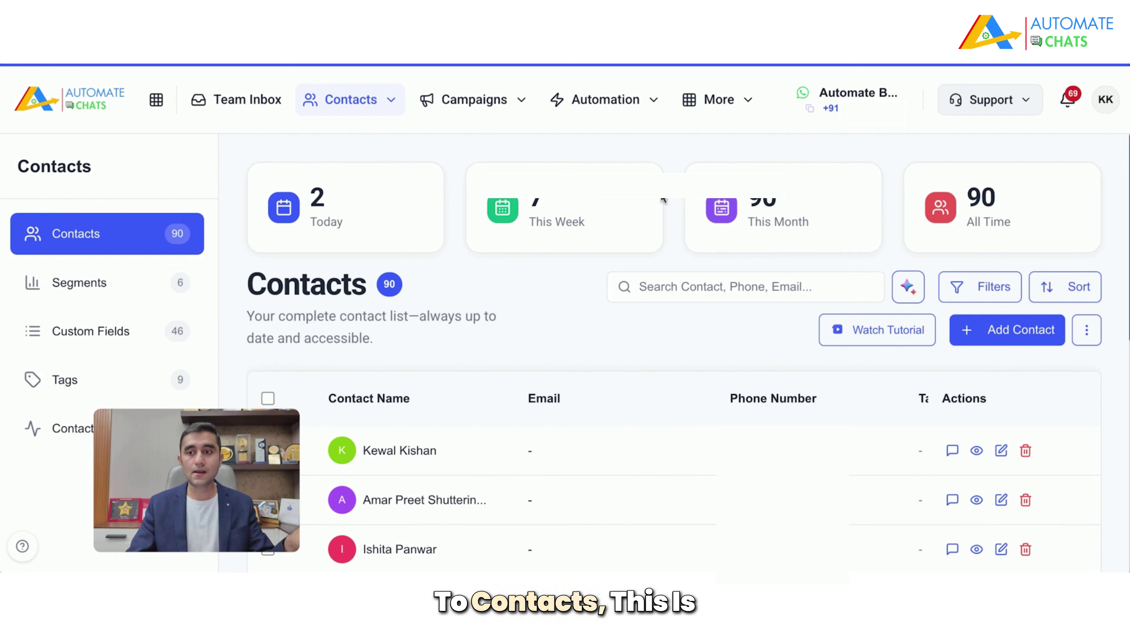
Step: Open the New Contact form and the CSV import dialog, closing both without adding anyone
{"action": "left_click", "coordinate": [999, 348]}
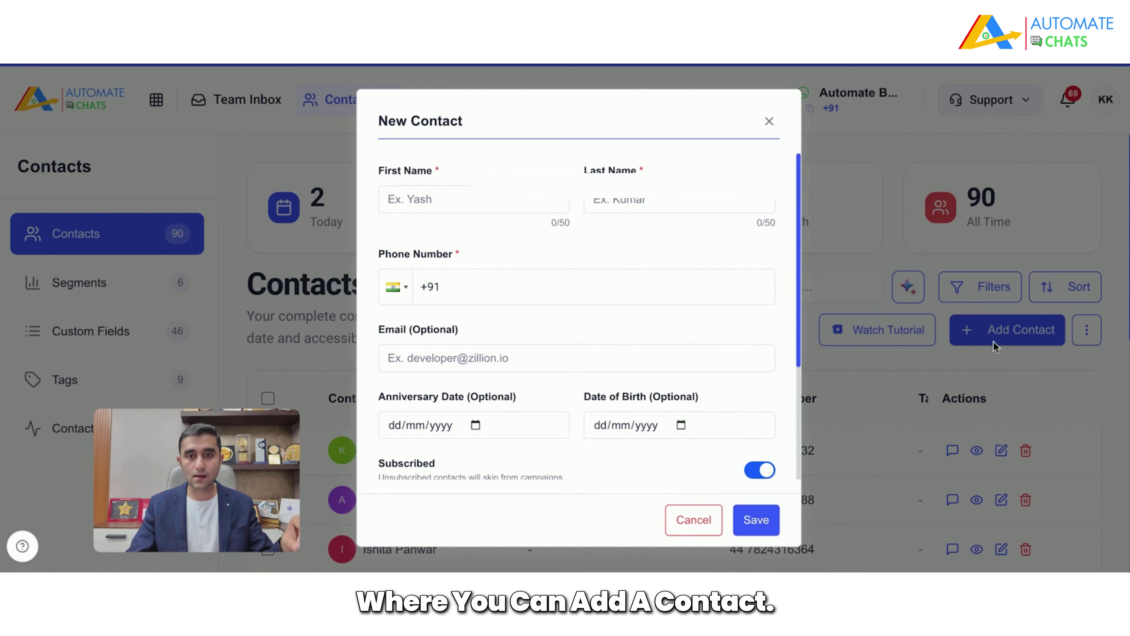
{"action": "scroll", "coordinate": [748, 236], "scroll_direction": "down", "scroll_amount": 3}
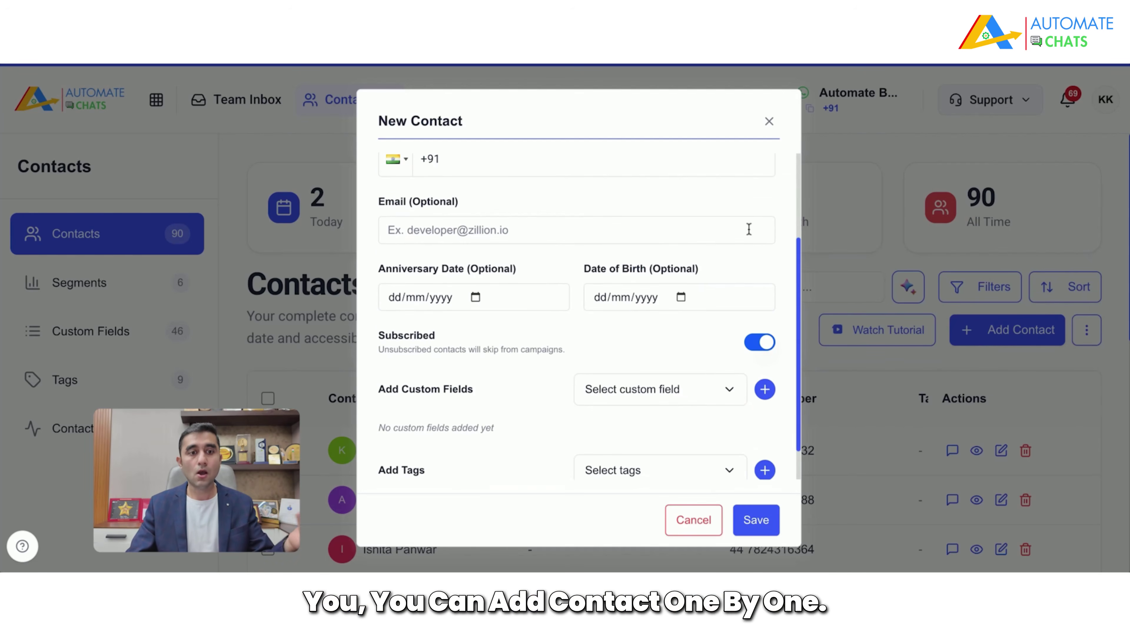
{"action": "left_click", "coordinate": [772, 122]}
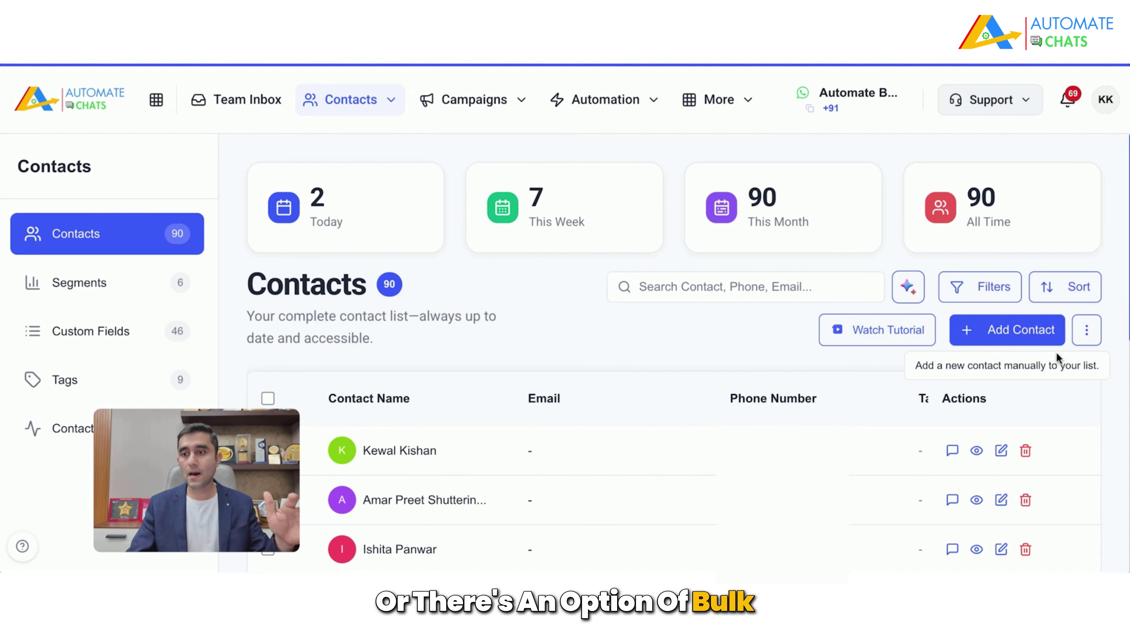
{"action": "left_click", "coordinate": [1085, 330]}
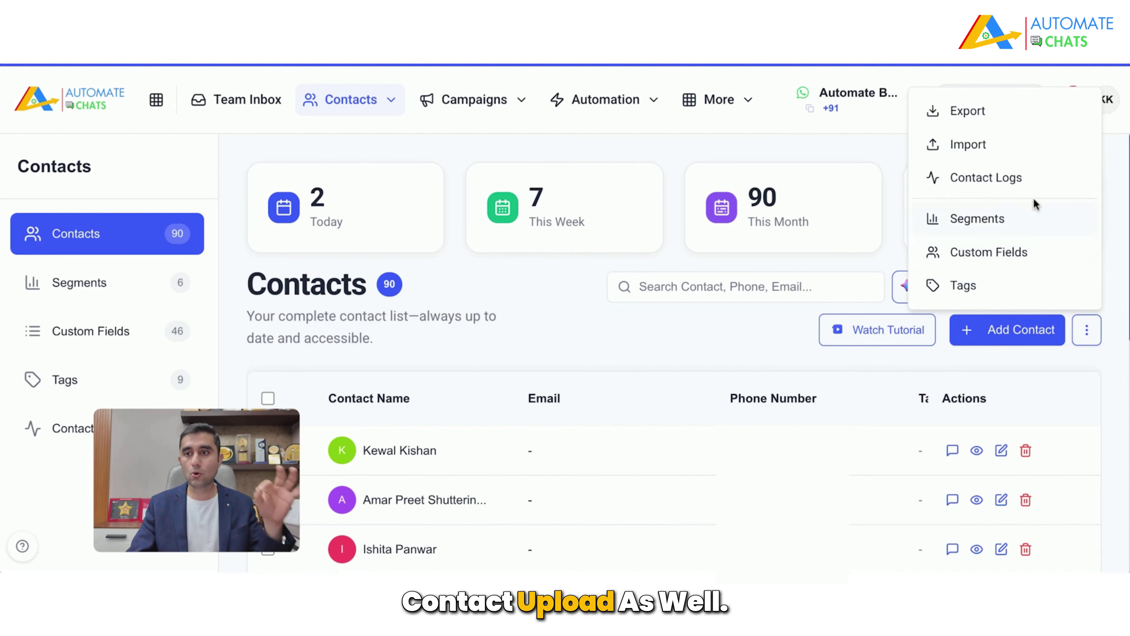
{"action": "left_click", "coordinate": [945, 147]}
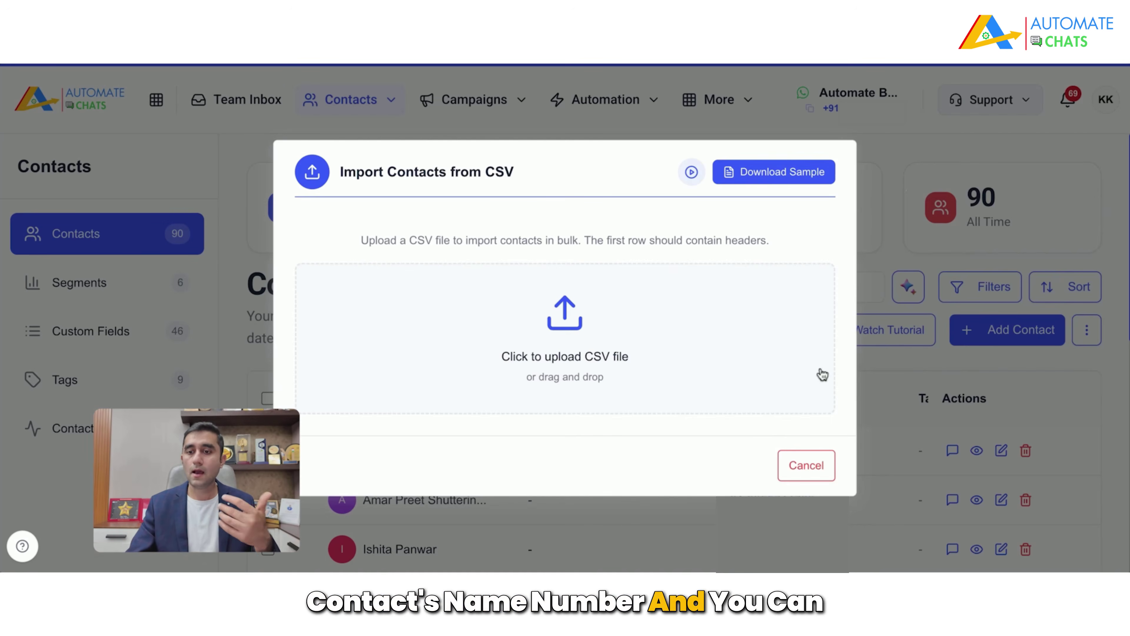
{"action": "left_click", "coordinate": [820, 467]}
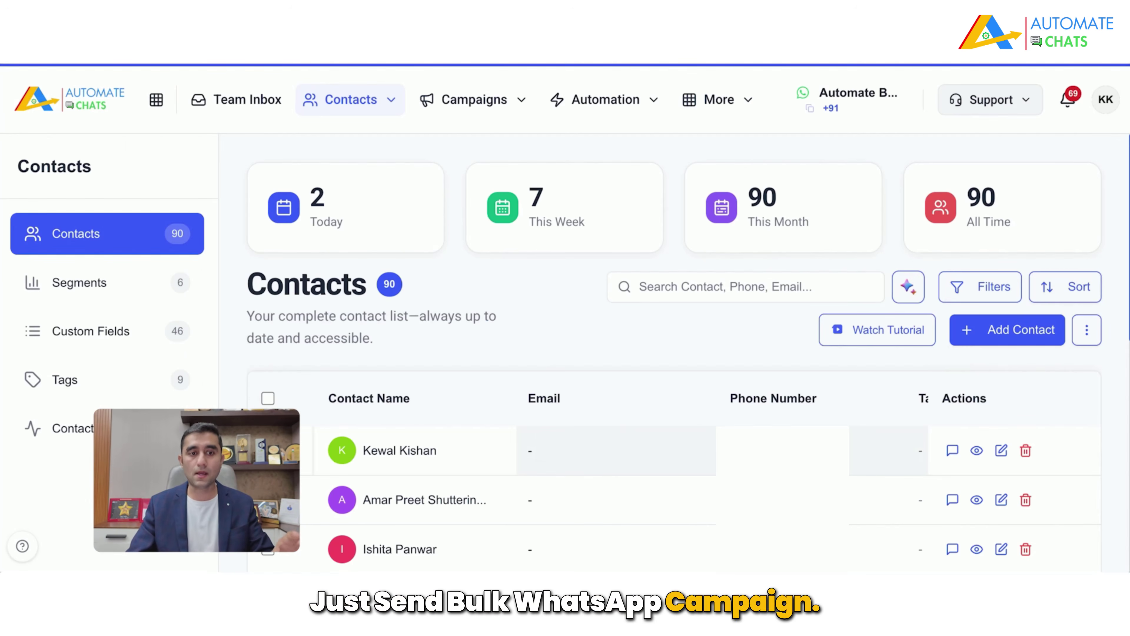
Step: Go from Campaigns and Create Campaign to the Message Templates list of 61 templates
{"action": "left_click", "coordinate": [498, 106]}
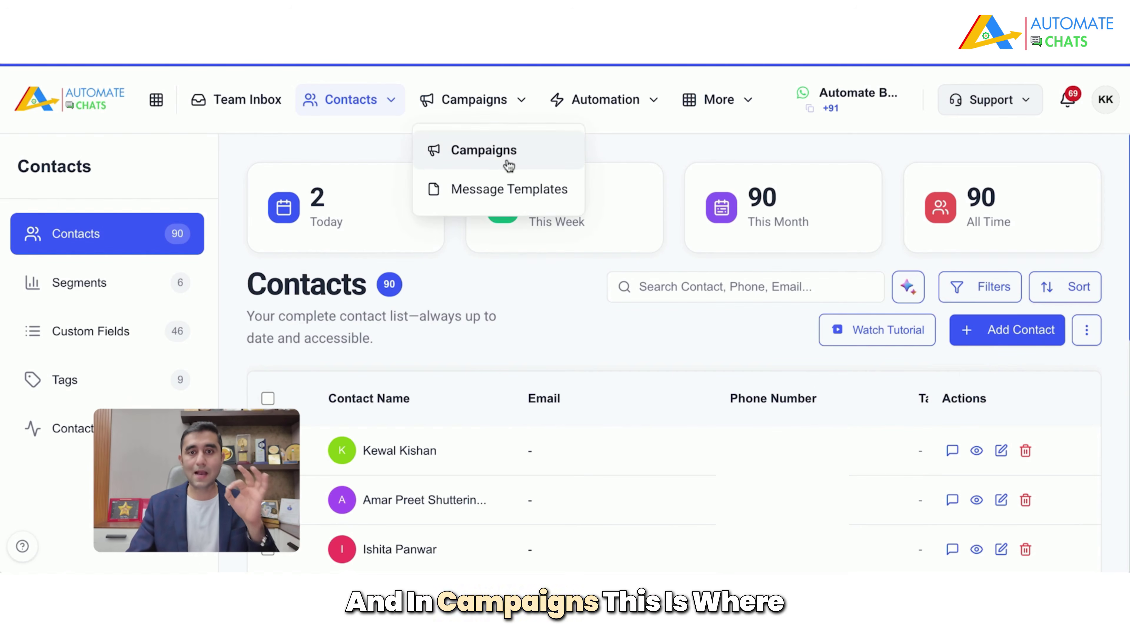
{"action": "left_click", "coordinate": [509, 166]}
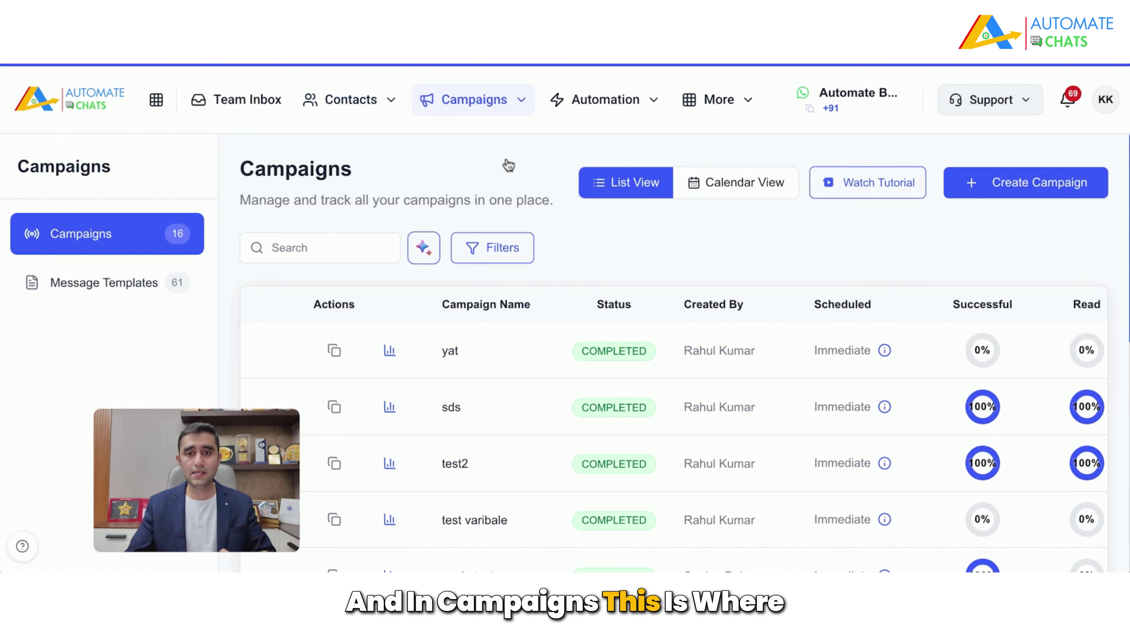
{"action": "left_click", "coordinate": [1068, 202]}
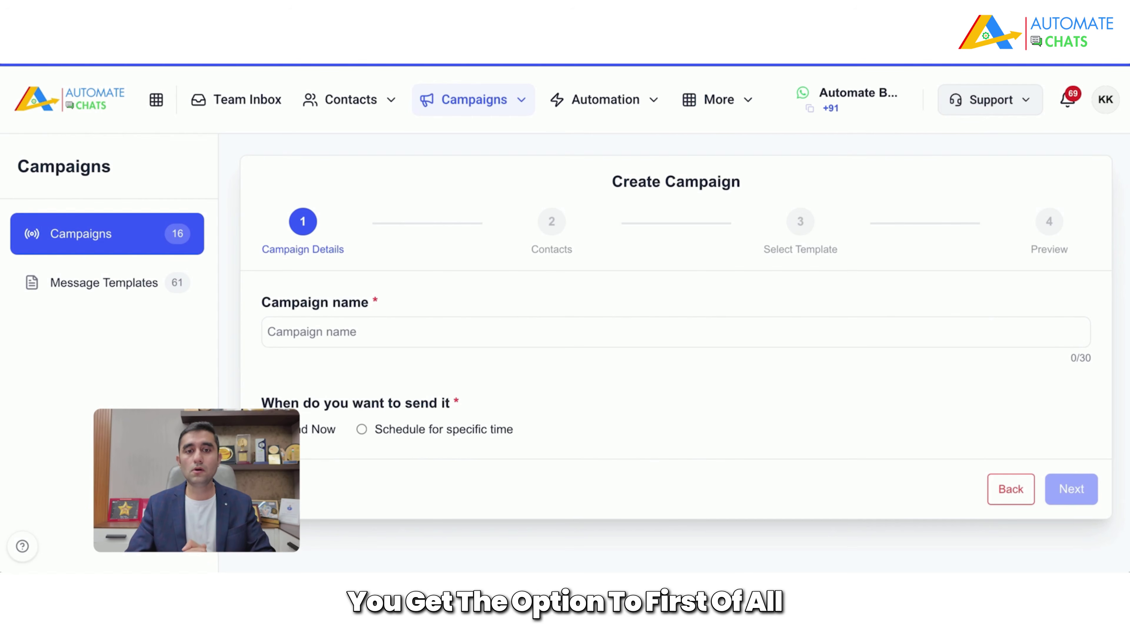
{"action": "left_click", "coordinate": [67, 282]}
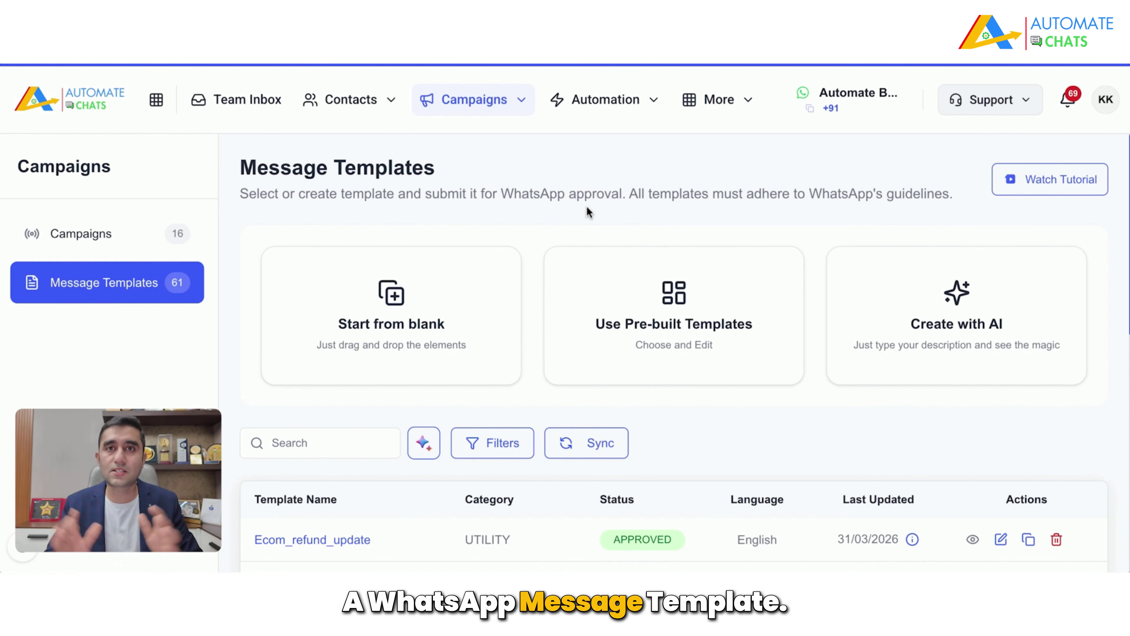
Step: Back out of the blank new template and open the Create with AI generator
{"action": "left_click", "coordinate": [353, 343]}
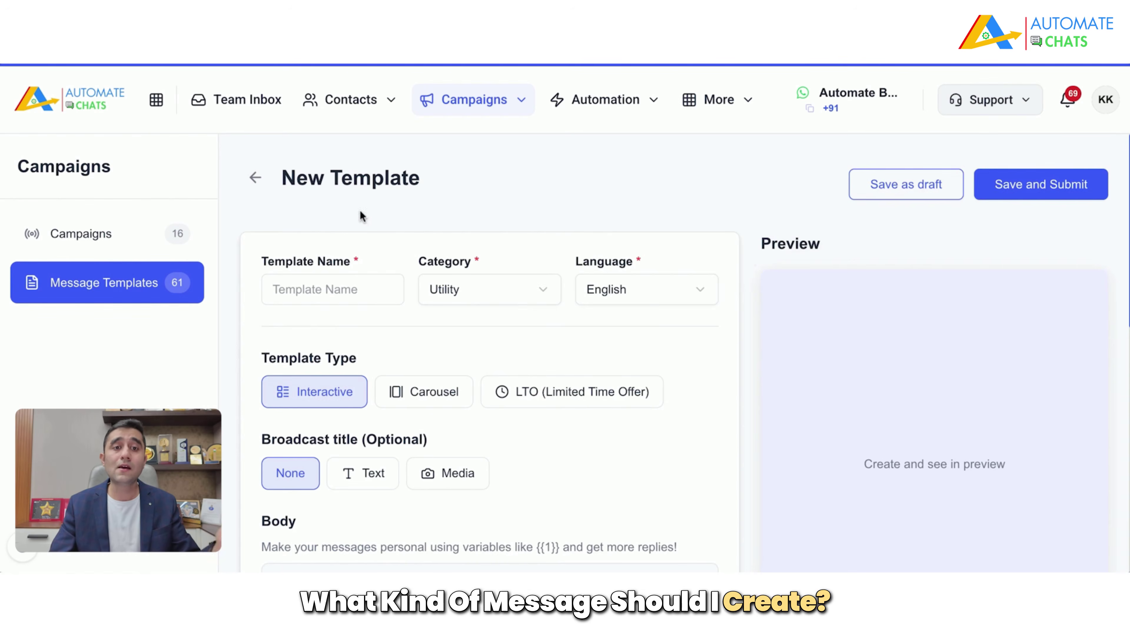
{"action": "left_click", "coordinate": [255, 178]}
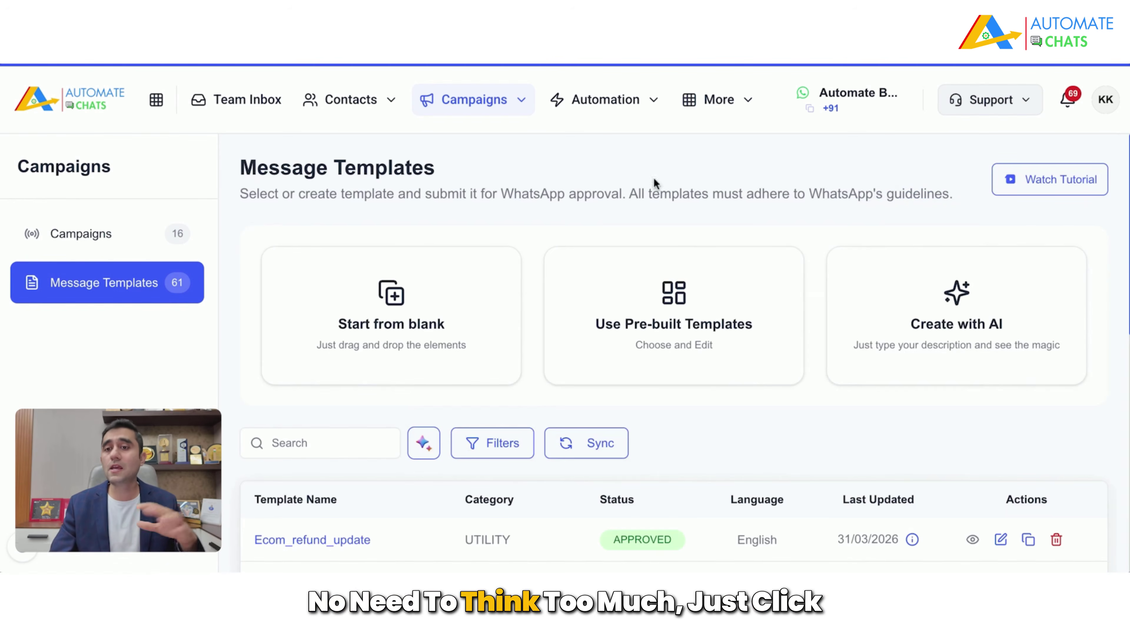
{"action": "left_click", "coordinate": [956, 338]}
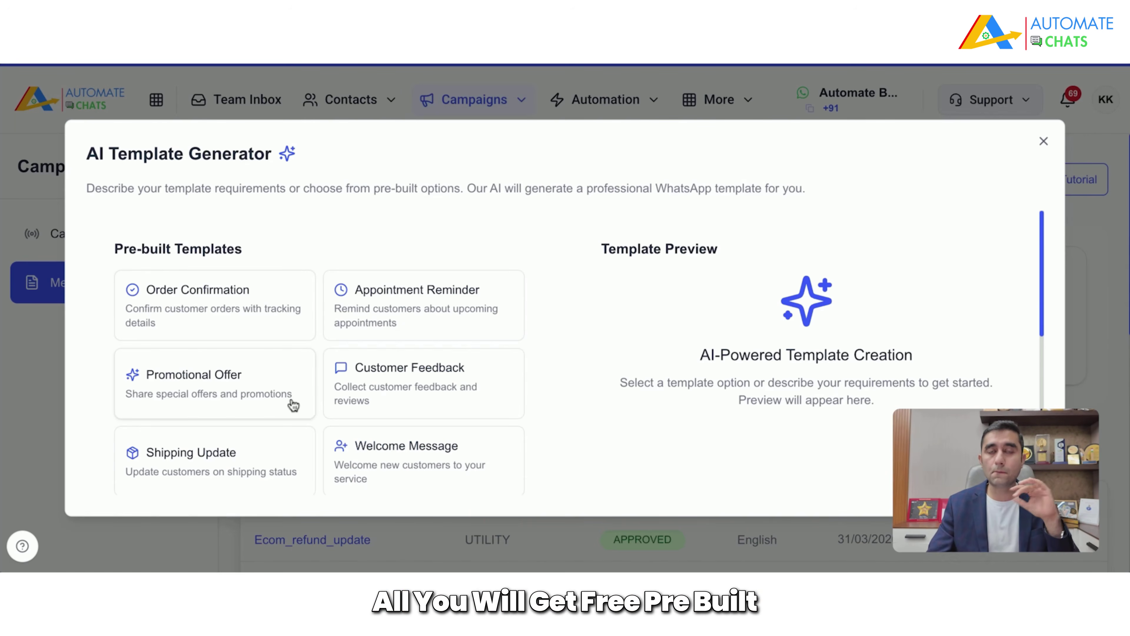
Step: Scroll to Custom Description and put the caret in its empty text box
{"action": "scroll", "coordinate": [291, 403], "scroll_direction": "down", "scroll_amount": 1}
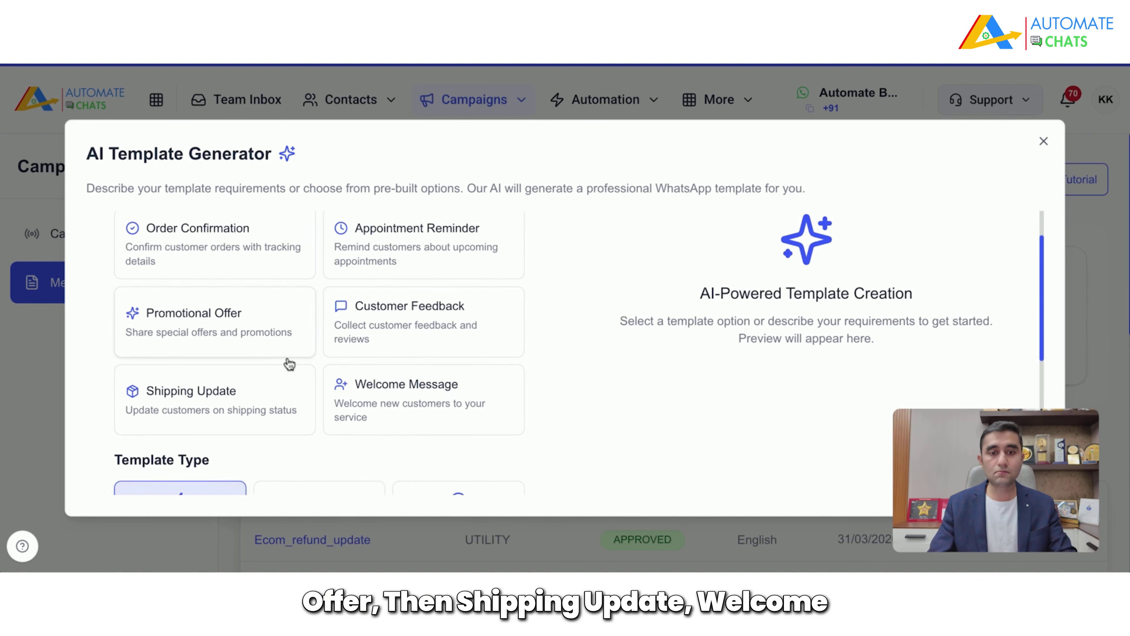
{"action": "scroll", "coordinate": [366, 346], "scroll_direction": "down", "scroll_amount": 1}
{"action": "scroll", "coordinate": [472, 361], "scroll_direction": "down", "scroll_amount": 3}
{"action": "scroll", "coordinate": [472, 361], "scroll_direction": "down", "scroll_amount": 2}
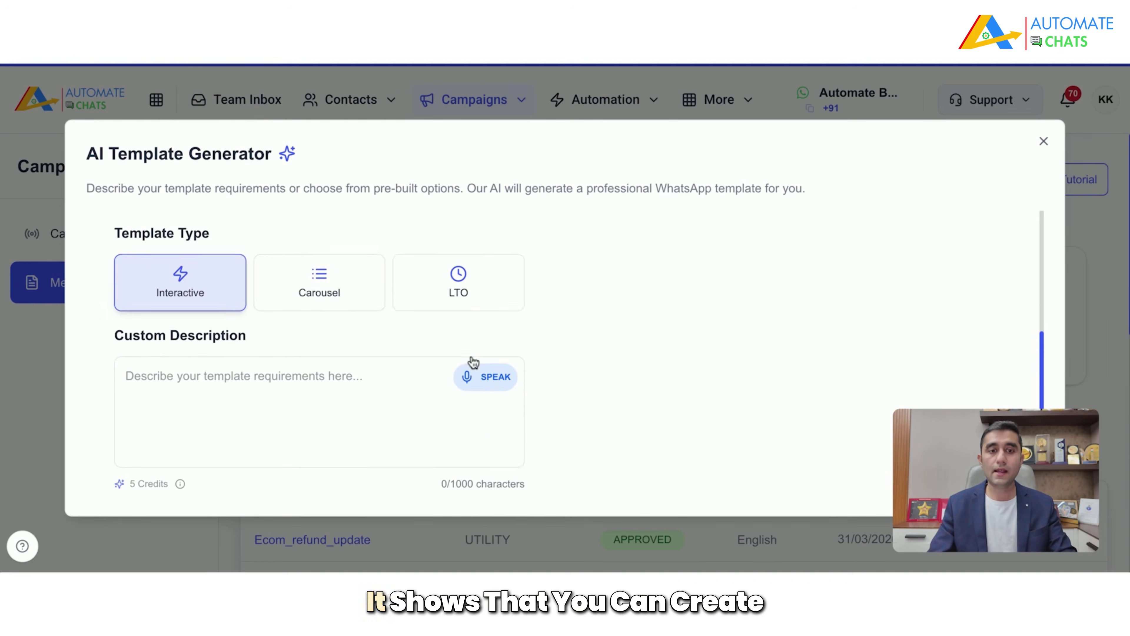
{"action": "scroll", "coordinate": [453, 351], "scroll_direction": "up", "scroll_amount": 1}
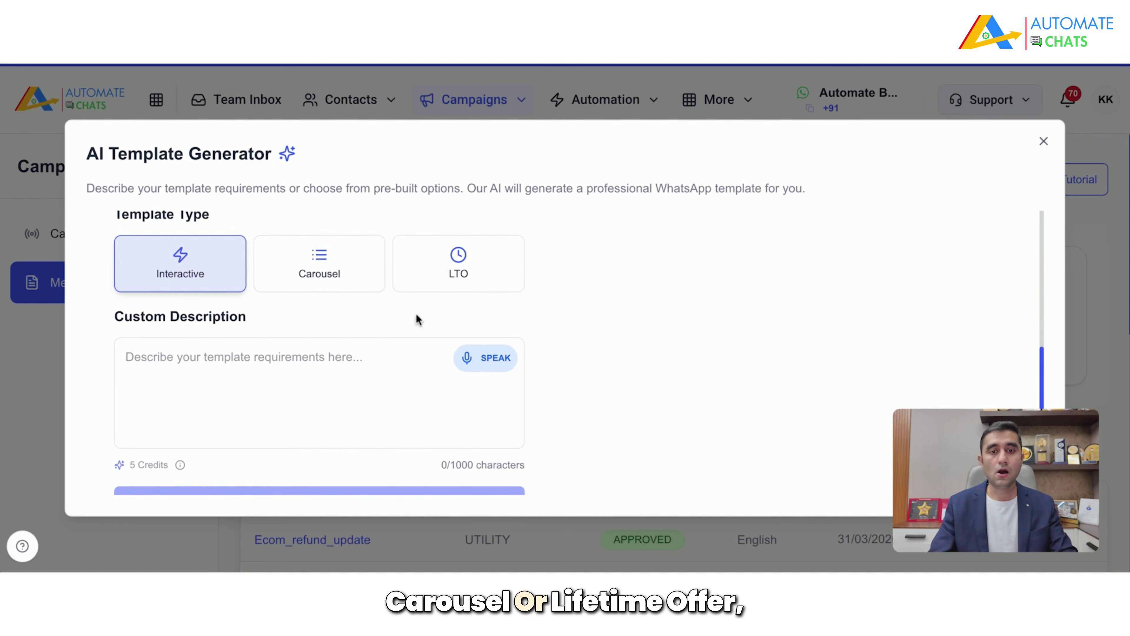
{"action": "scroll", "coordinate": [471, 312], "scroll_direction": "down", "scroll_amount": 1}
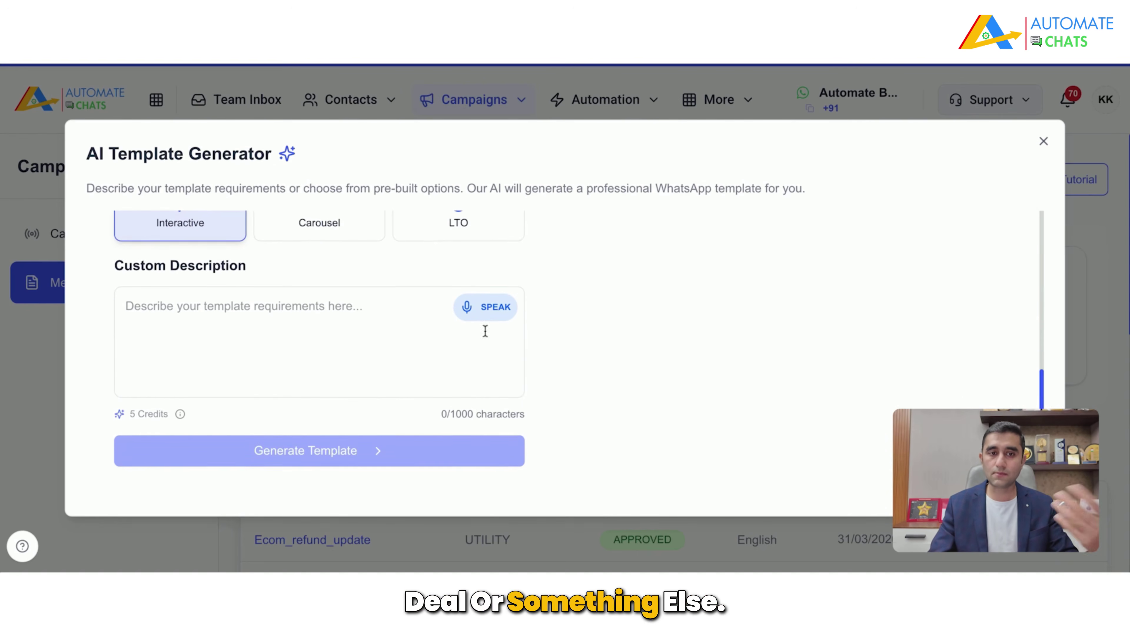
{"action": "left_click", "coordinate": [366, 315]}
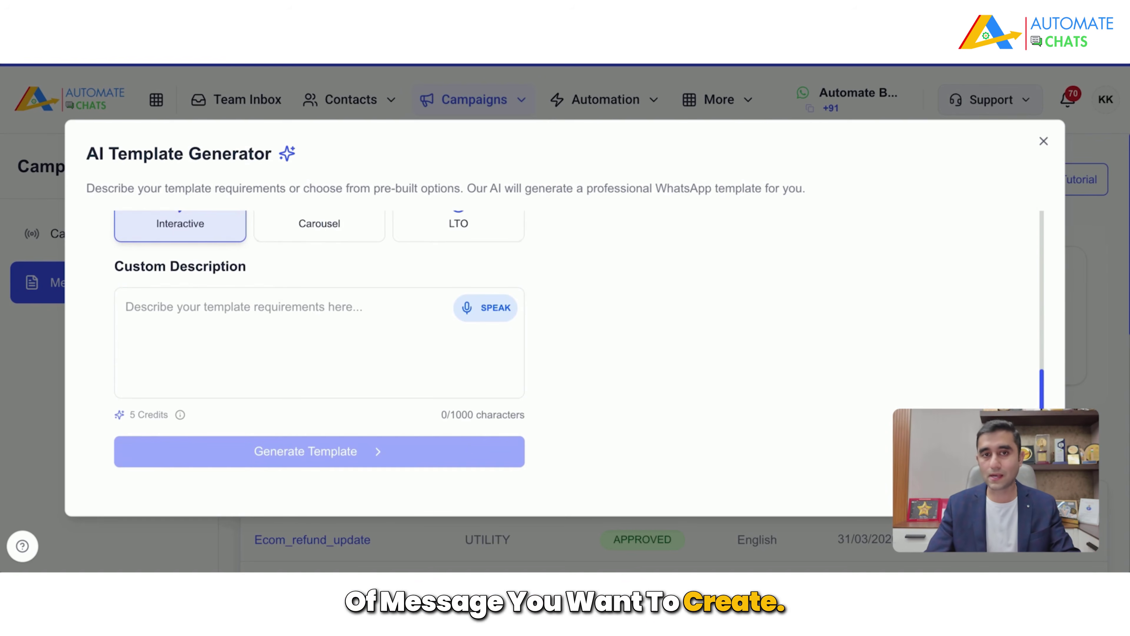
{"action": "left_click", "coordinate": [126, 307]}
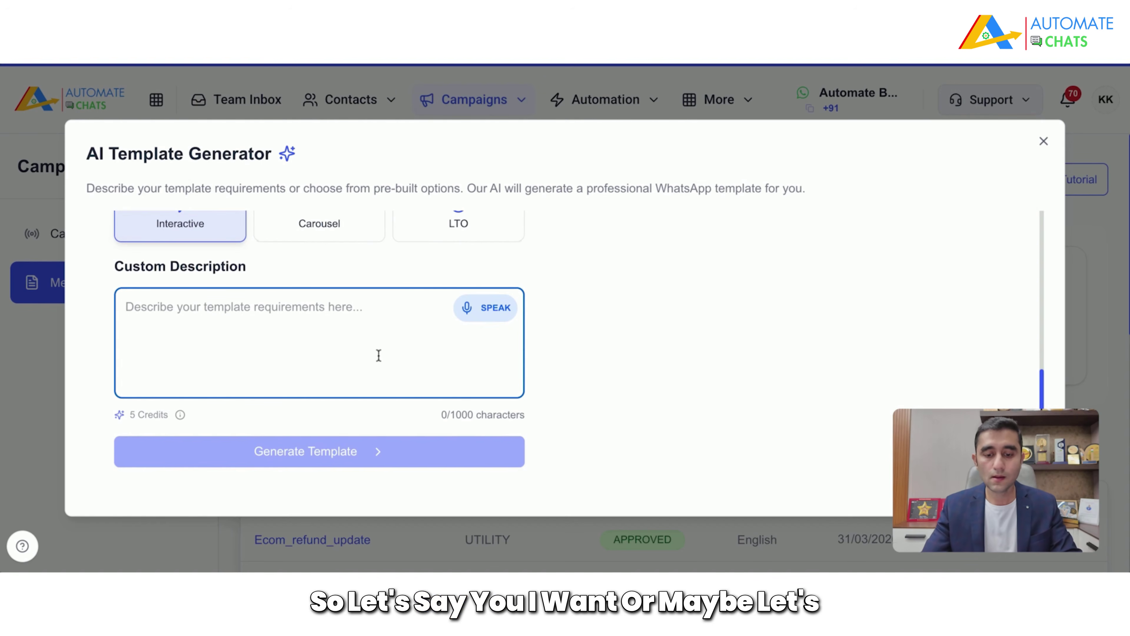
Step: Clear the typed text, dictate the description, then stop to generate the Diwali template
{"action": "type", "text": "I wCreate"}
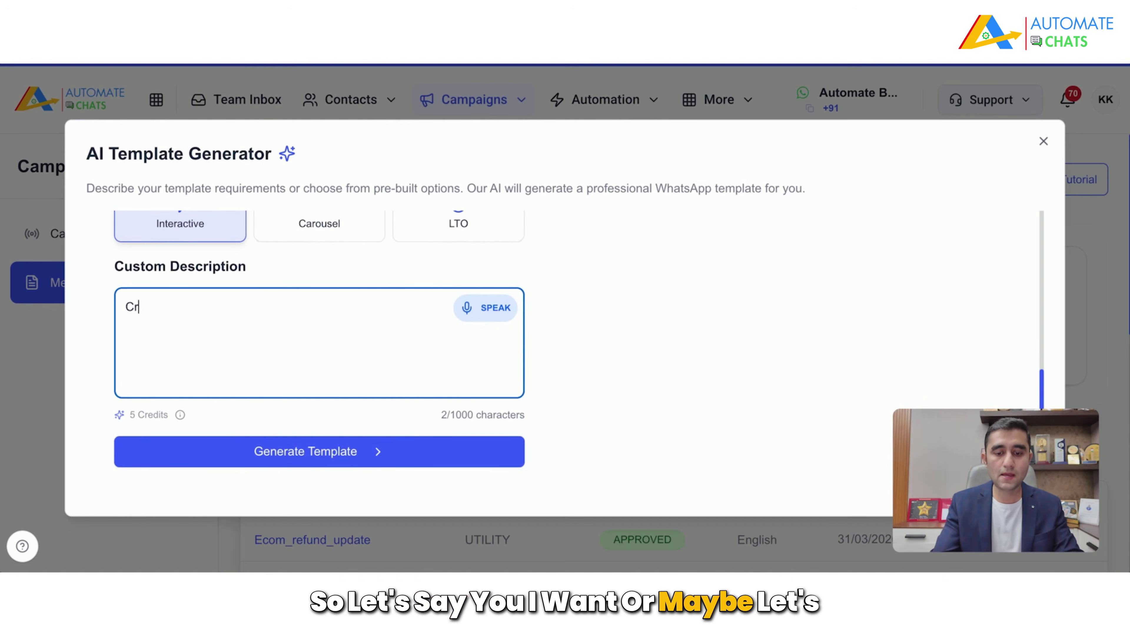
{"action": "key", "text": "BackSpace"}
{"action": "key", "text": "BackSpace"}
{"action": "key", "text": "BackSpace"}
{"action": "key", "text": "BackSpace"}
{"action": "key", "text": "BackSpace"}
{"action": "key", "text": "BackSpace"}
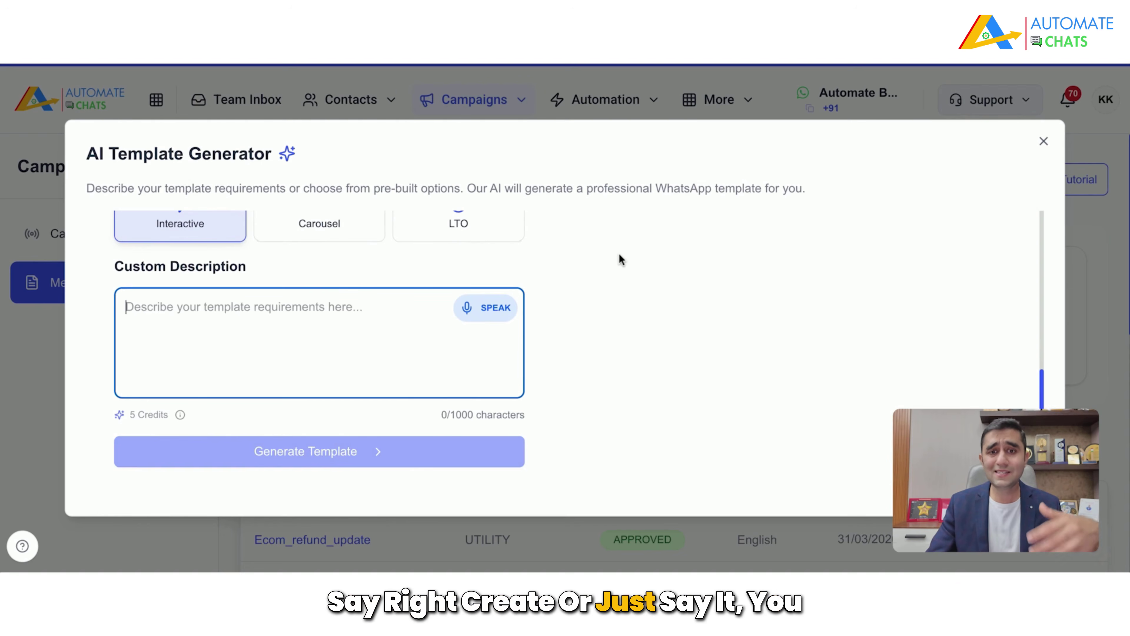
{"action": "left_click", "coordinate": [507, 311]}
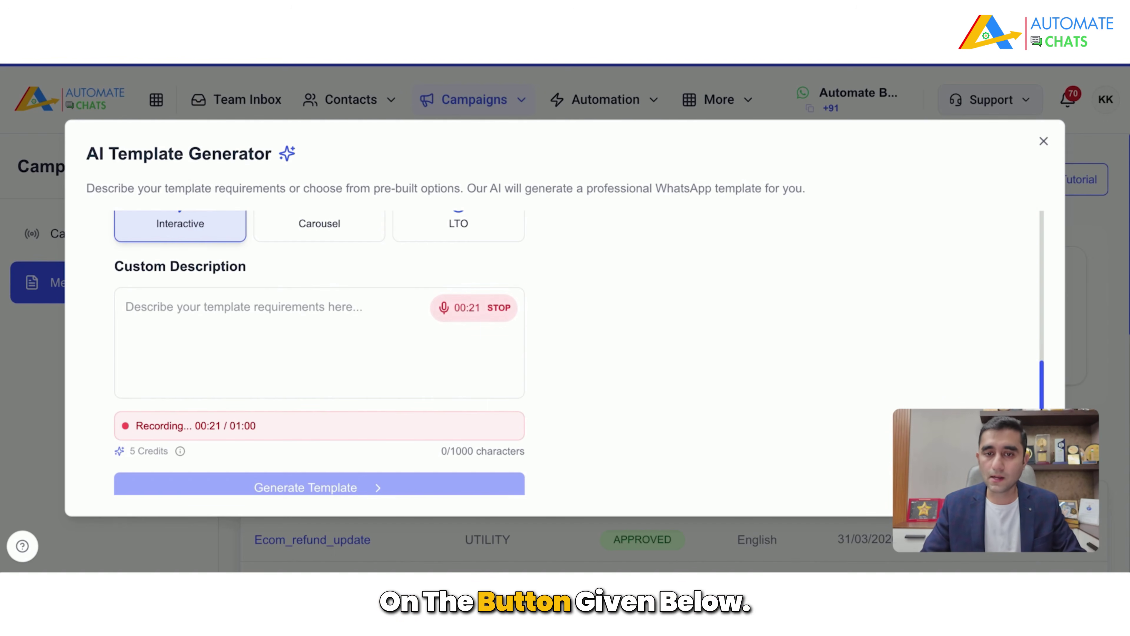
{"action": "left_click", "coordinate": [495, 307]}
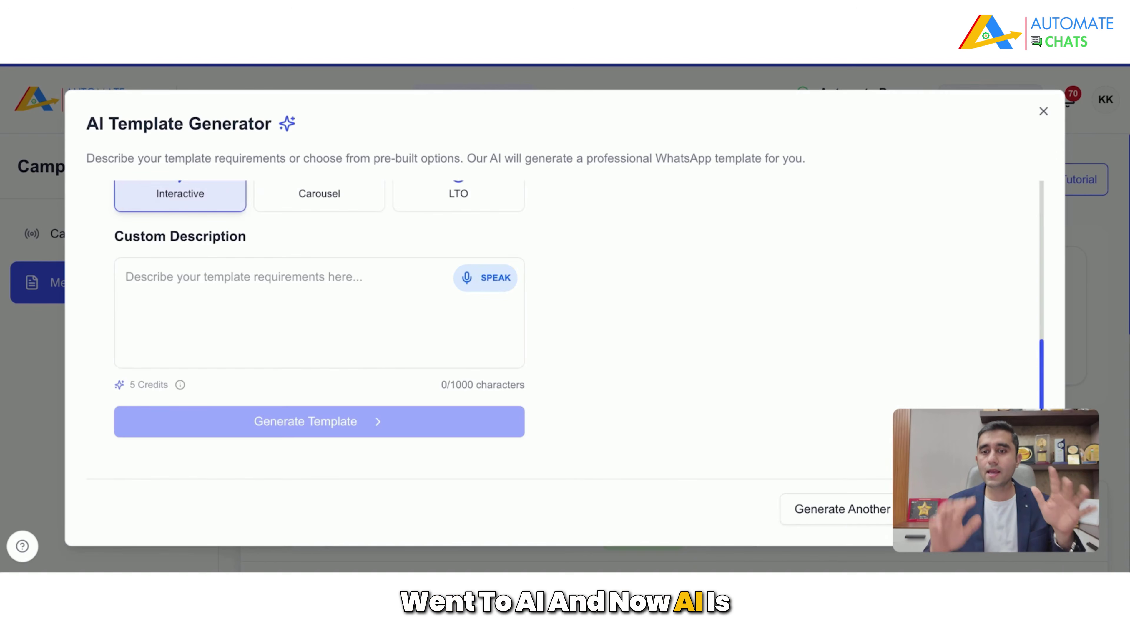
Step: Review the generated Diwali Special Offer text and load it into the Edit Template form
{"action": "scroll", "coordinate": [767, 320], "scroll_direction": "up", "scroll_amount": 10}
{"action": "scroll", "coordinate": [776, 316], "scroll_direction": "down", "scroll_amount": 1}
{"action": "scroll", "coordinate": [776, 313], "scroll_direction": "down", "scroll_amount": 1}
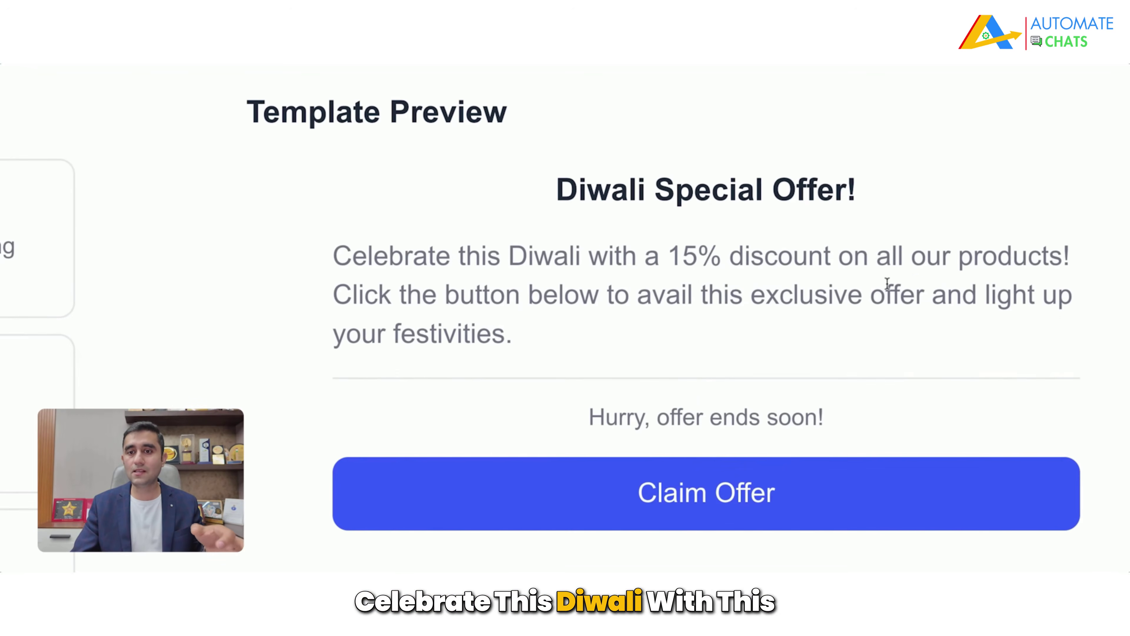
{"action": "left_click_drag", "start_coordinate": [886, 285], "coordinate": [821, 285]}
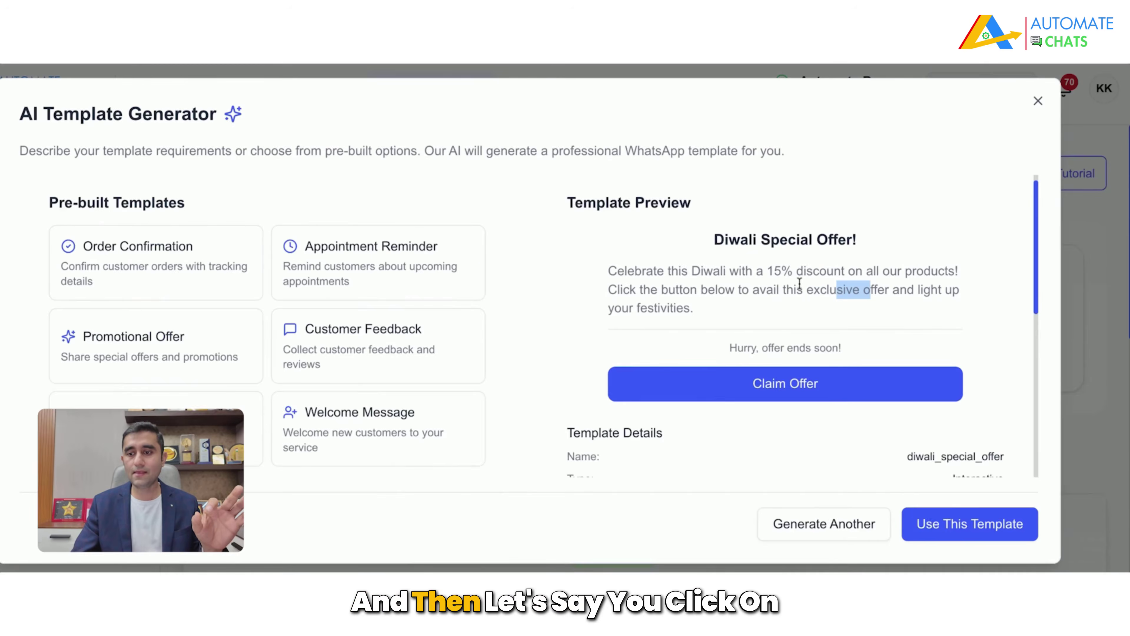
{"action": "left_click", "coordinate": [964, 530]}
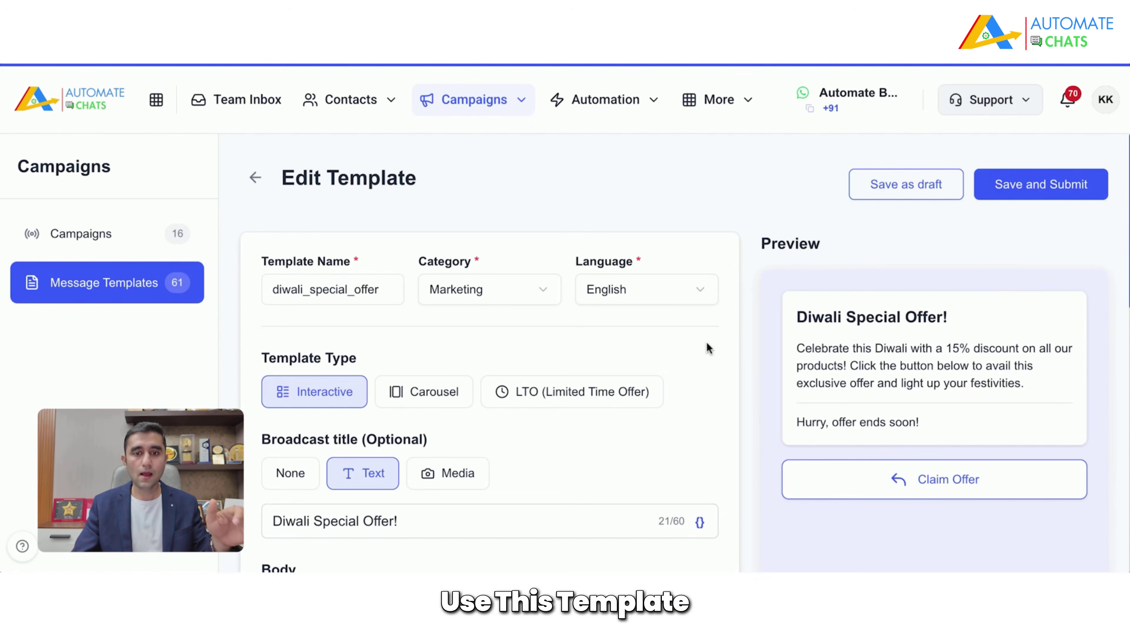
{"action": "scroll", "coordinate": [707, 341], "scroll_direction": "down", "scroll_amount": 4}
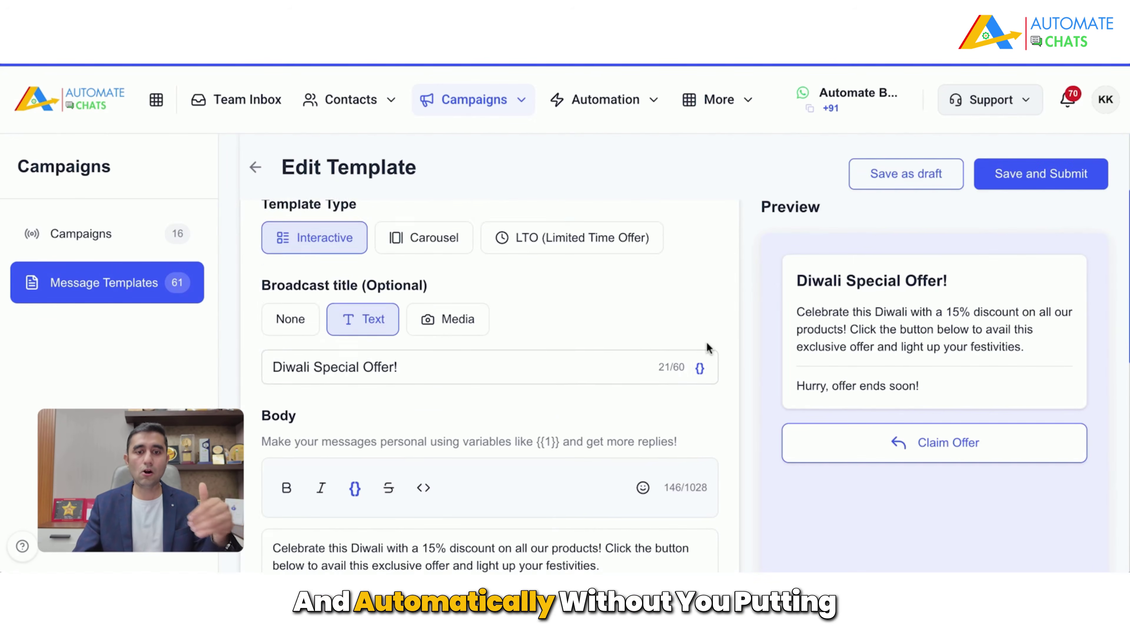
Step: Review the Diwali Special Offer title and switch the header from text to Media
{"action": "scroll", "coordinate": [726, 395], "scroll_direction": "down", "scroll_amount": 5}
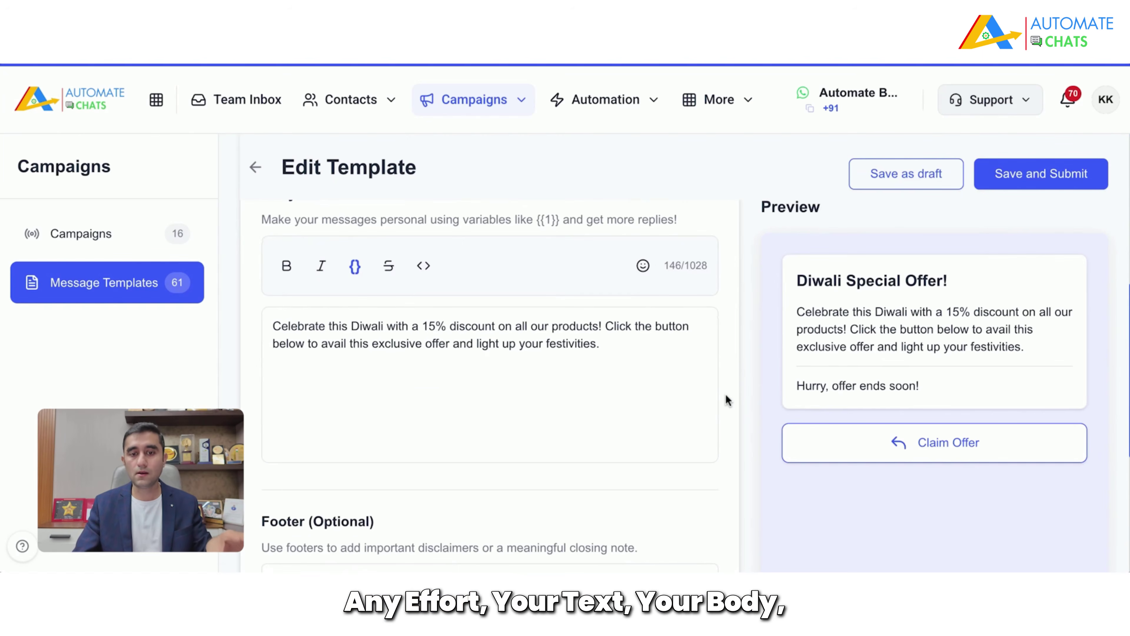
{"action": "left_click_drag", "start_coordinate": [600, 345], "coordinate": [273, 338]}
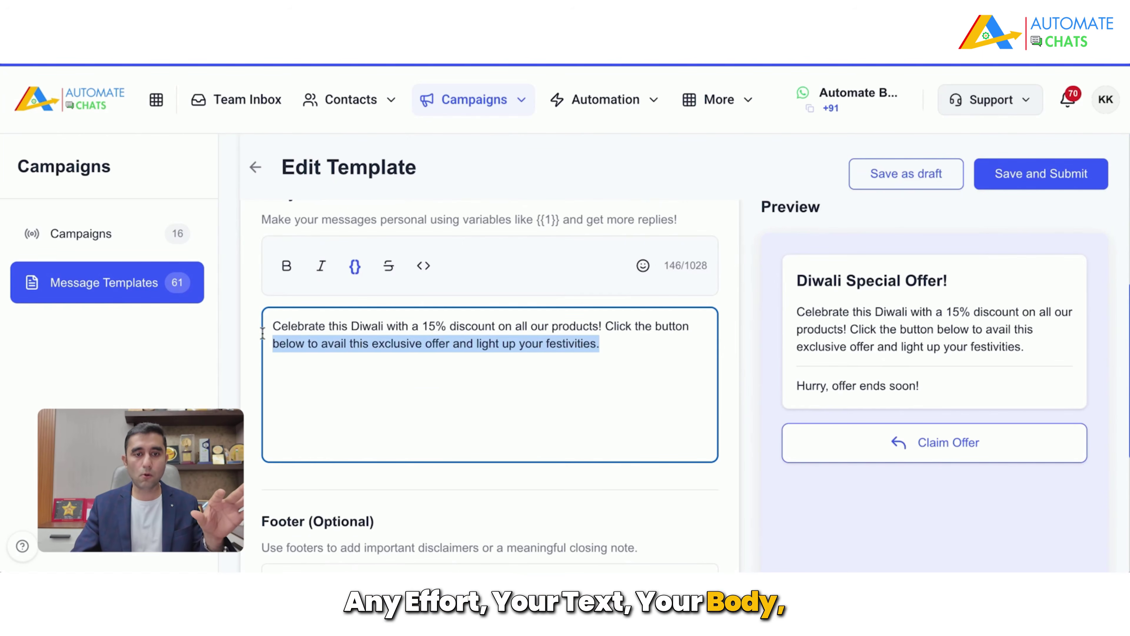
{"action": "scroll", "coordinate": [273, 338], "scroll_direction": "up", "scroll_amount": 4}
{"action": "left_click", "coordinate": [439, 311]}
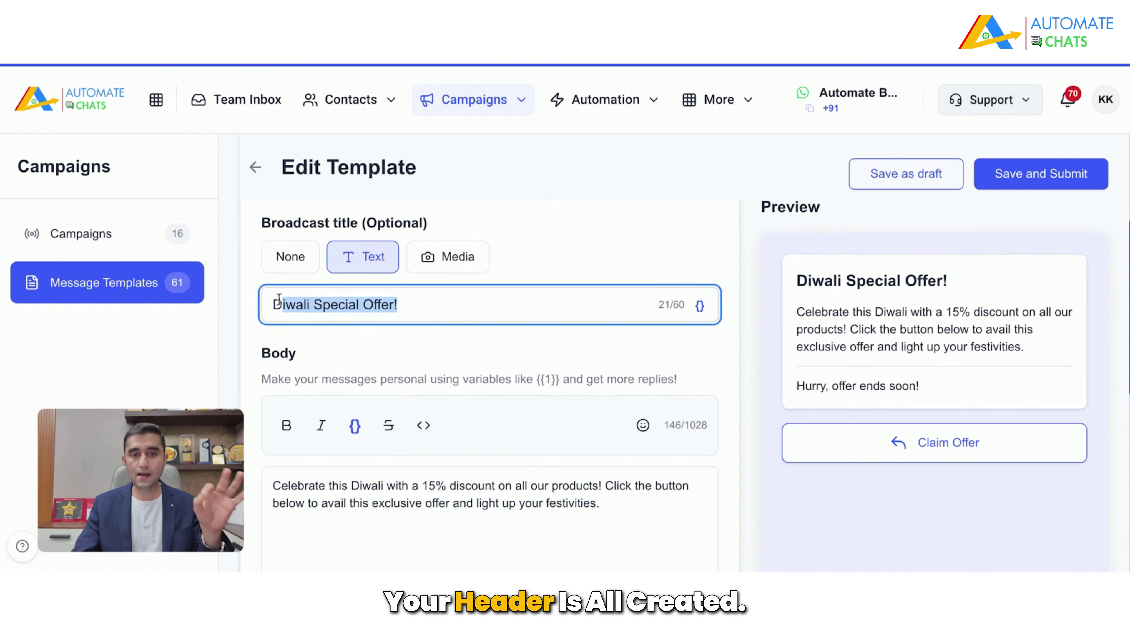
{"action": "scroll", "coordinate": [735, 340], "scroll_direction": "down", "scroll_amount": 1}
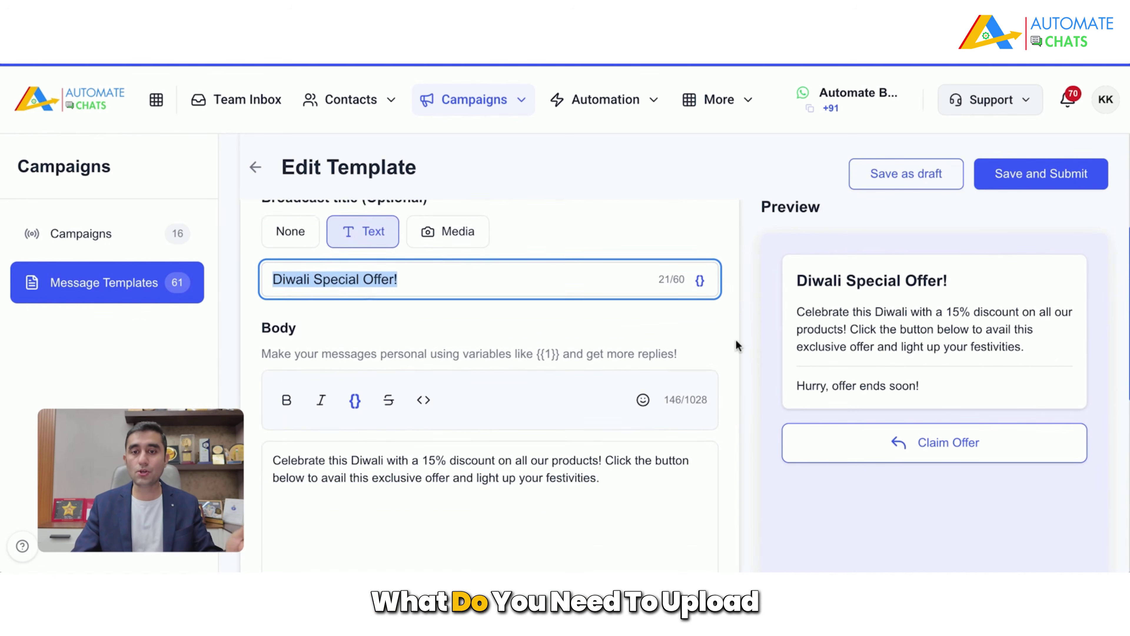
{"action": "scroll", "coordinate": [734, 296], "scroll_direction": "up", "scroll_amount": 1}
{"action": "left_click", "coordinate": [458, 245]}
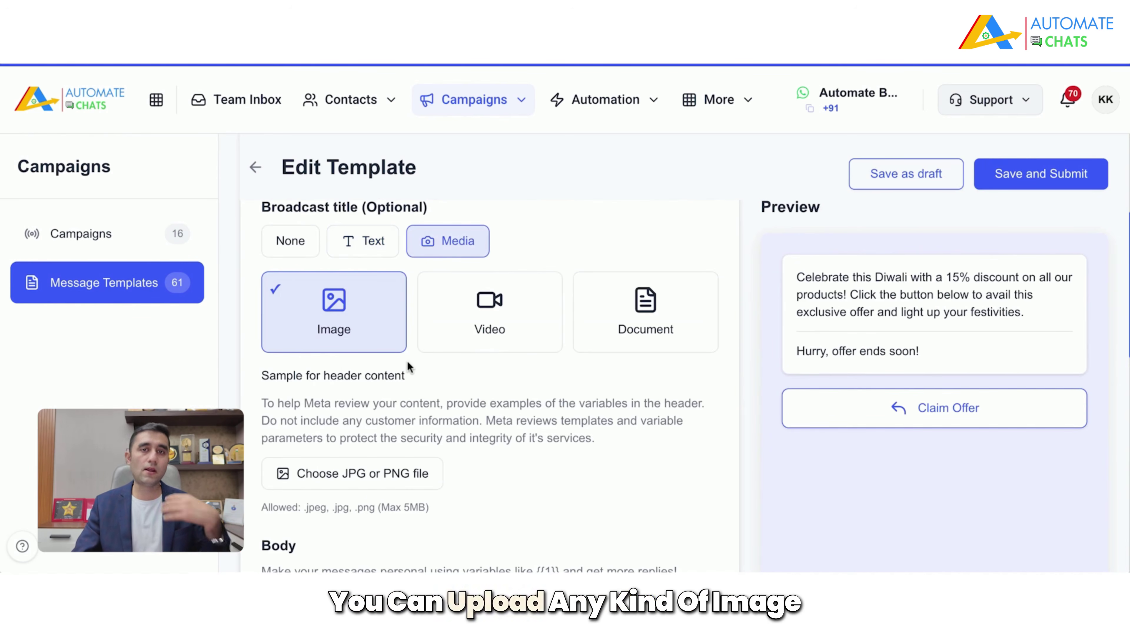
Step: Review the footer's offer-ends-soon text and the message body
{"action": "scroll", "coordinate": [506, 400], "scroll_direction": "down", "scroll_amount": 10}
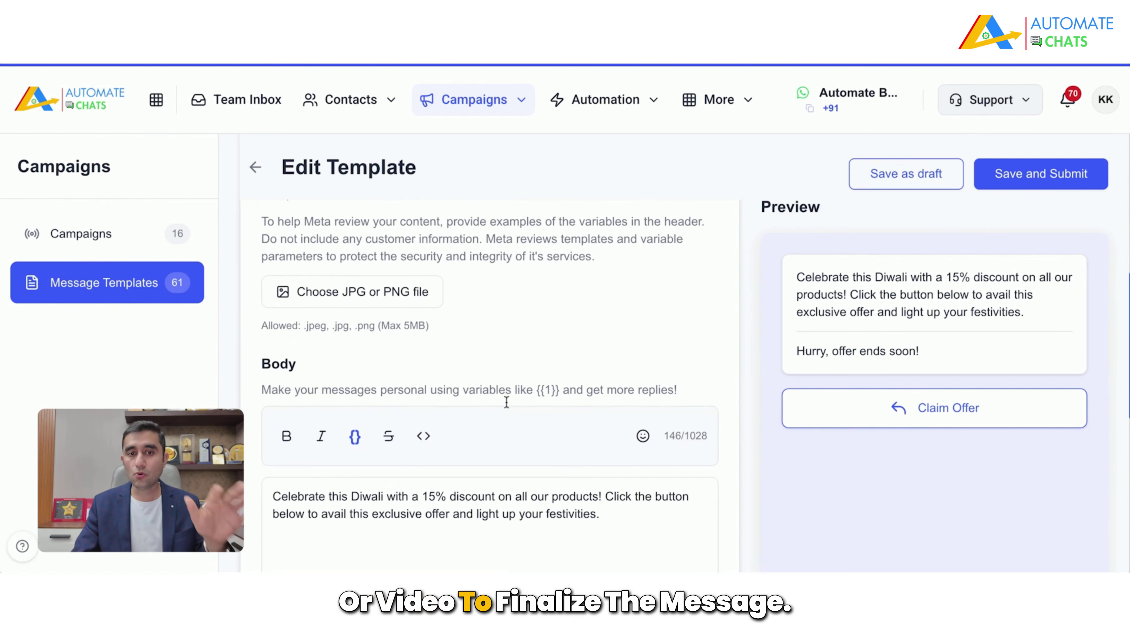
{"action": "scroll", "coordinate": [385, 402], "scroll_direction": "down", "scroll_amount": 2}
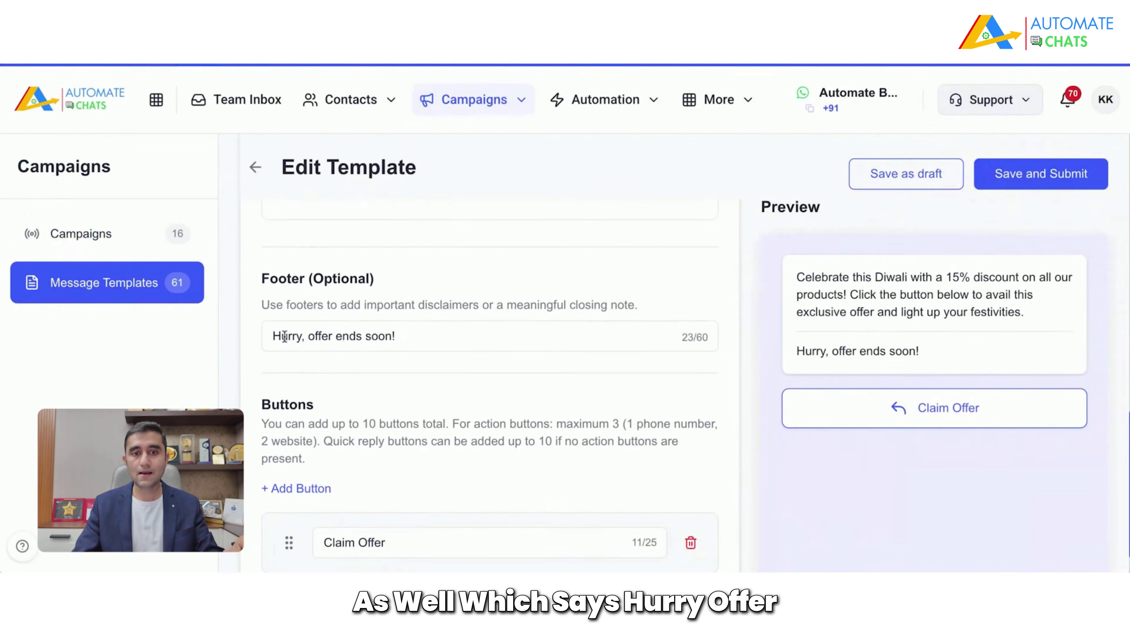
{"action": "left_click_drag", "start_coordinate": [281, 336], "coordinate": [443, 335]}
{"action": "scroll", "coordinate": [470, 401], "scroll_direction": "down", "scroll_amount": 1}
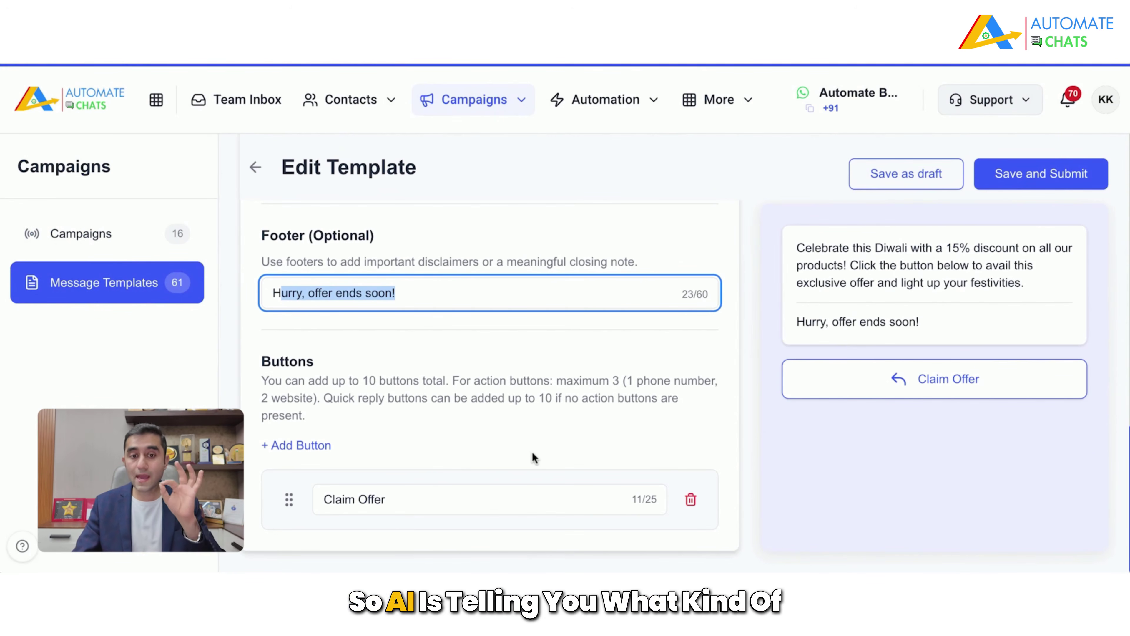
{"action": "scroll", "coordinate": [530, 451], "scroll_direction": "up", "scroll_amount": 4}
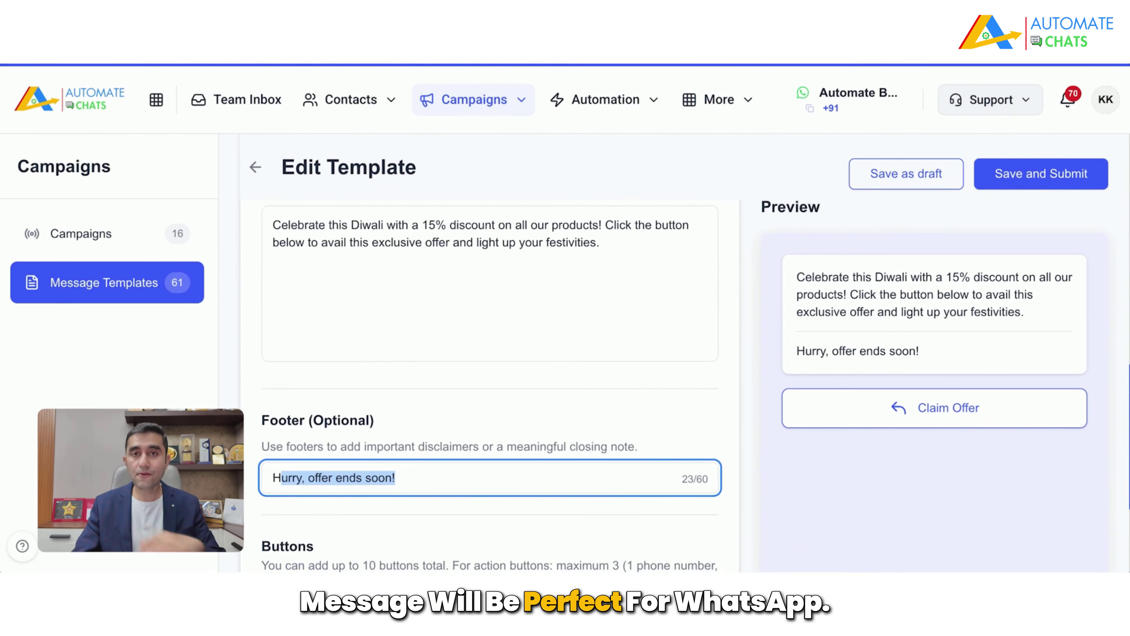
{"action": "scroll", "coordinate": [490, 383], "scroll_direction": "up", "scroll_amount": 2}
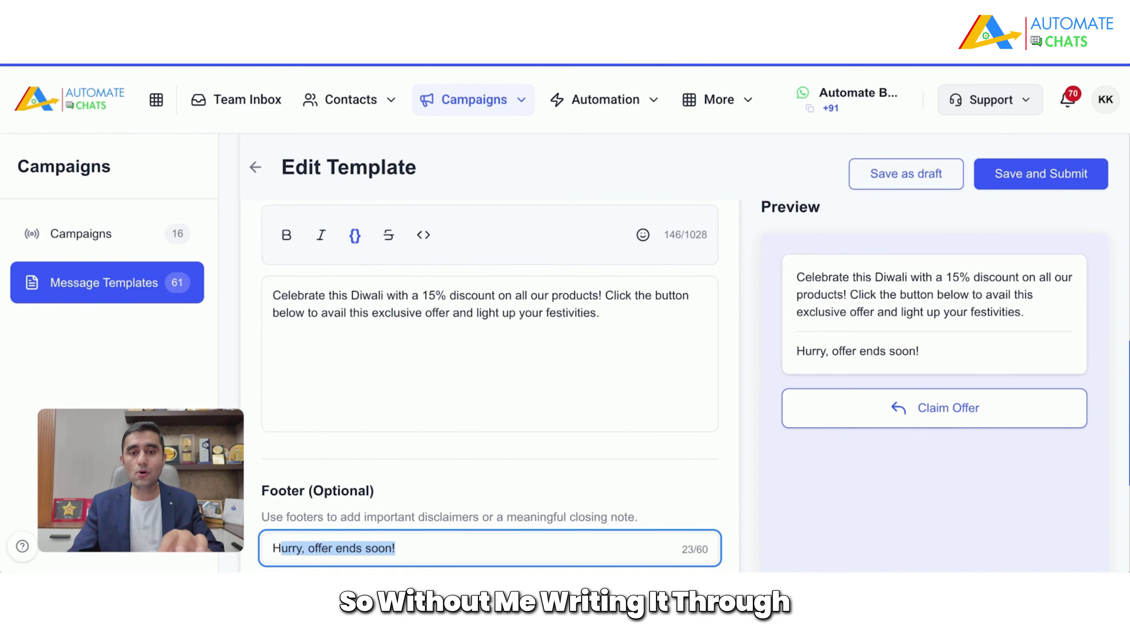
{"action": "left_click", "coordinate": [292, 297]}
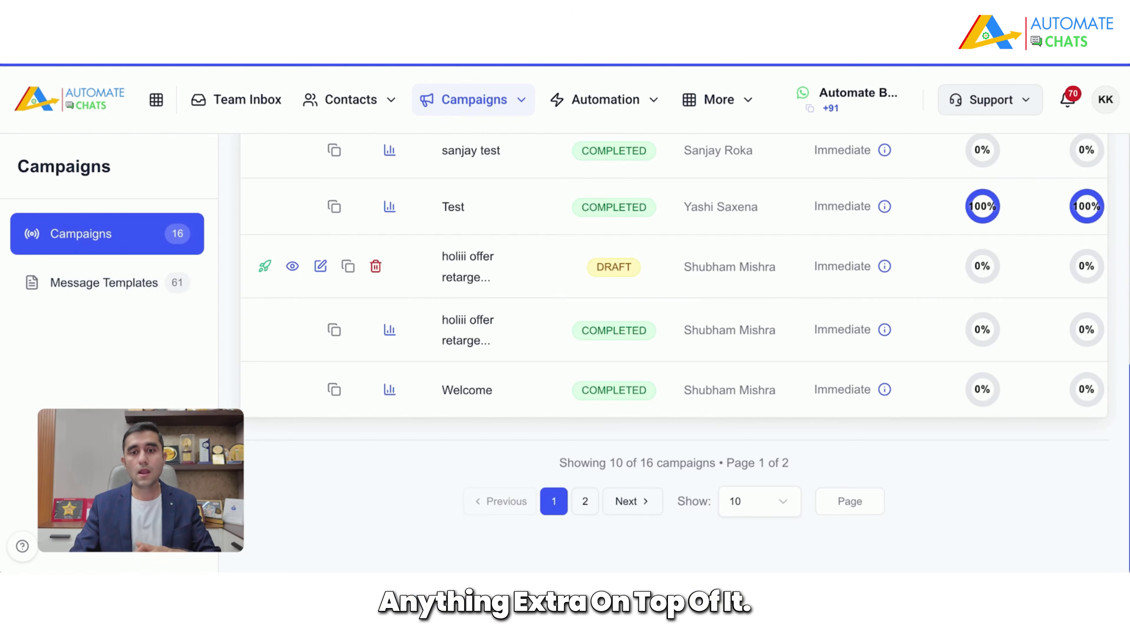
Step: Start a new campaign named 'Diwali Campaign'
{"action": "scroll", "coordinate": [465, 339], "scroll_direction": "up", "scroll_amount": 10}
{"action": "scroll", "coordinate": [465, 339], "scroll_direction": "down", "scroll_amount": 1}
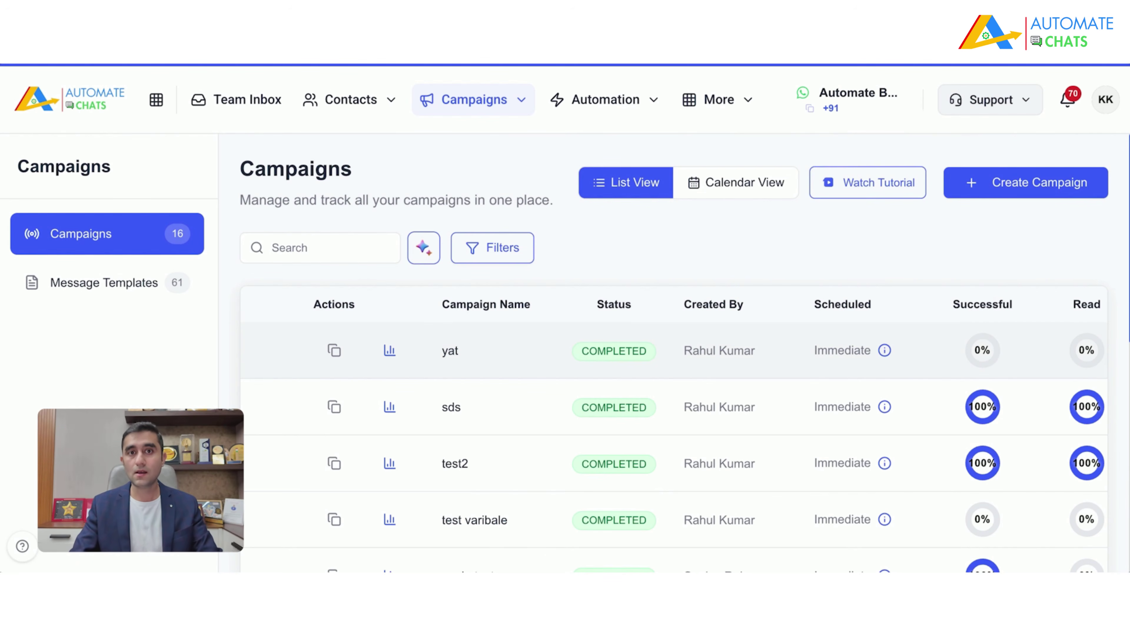
{"action": "left_click", "coordinate": [1046, 187]}
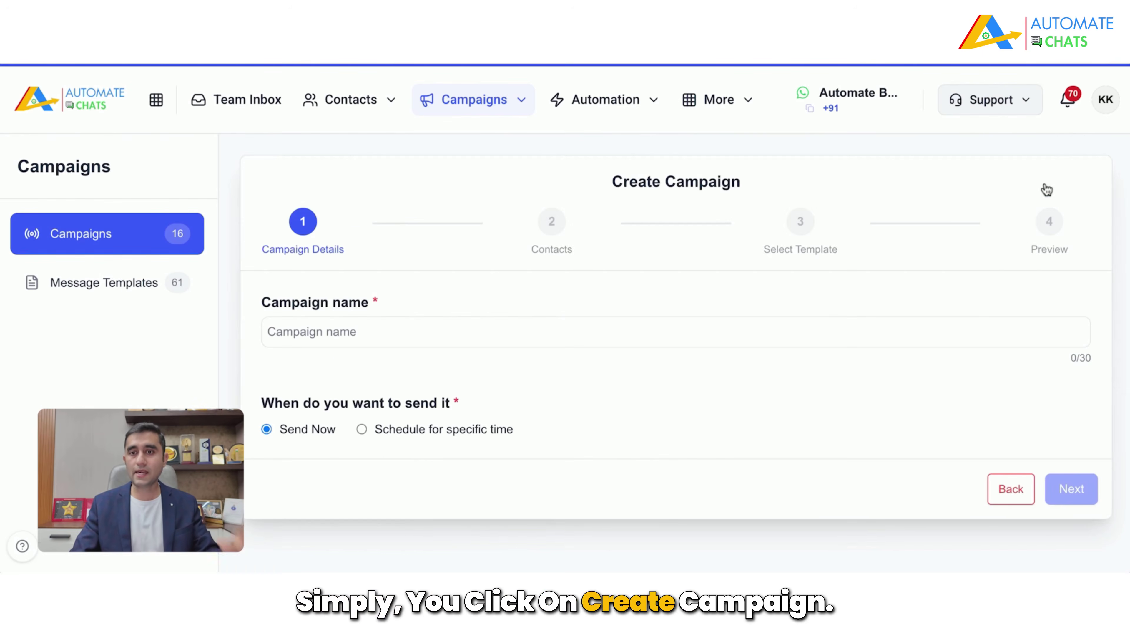
{"action": "left_click", "coordinate": [445, 332]}
{"action": "type", "text": "D"}
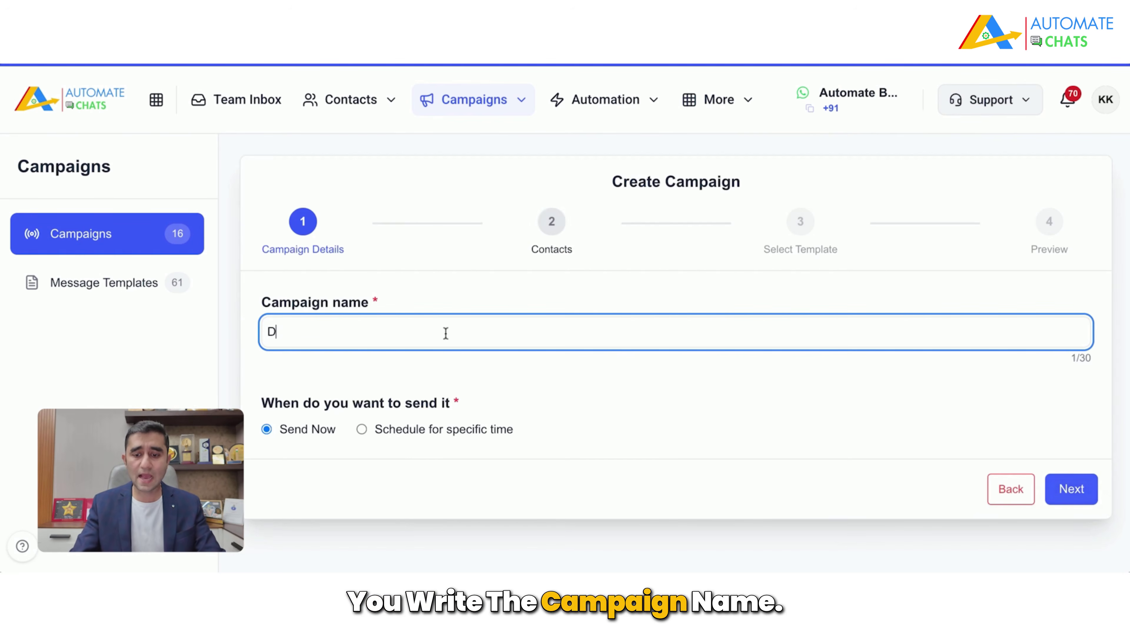
{"action": "type", "text": "iwali Campaign"}
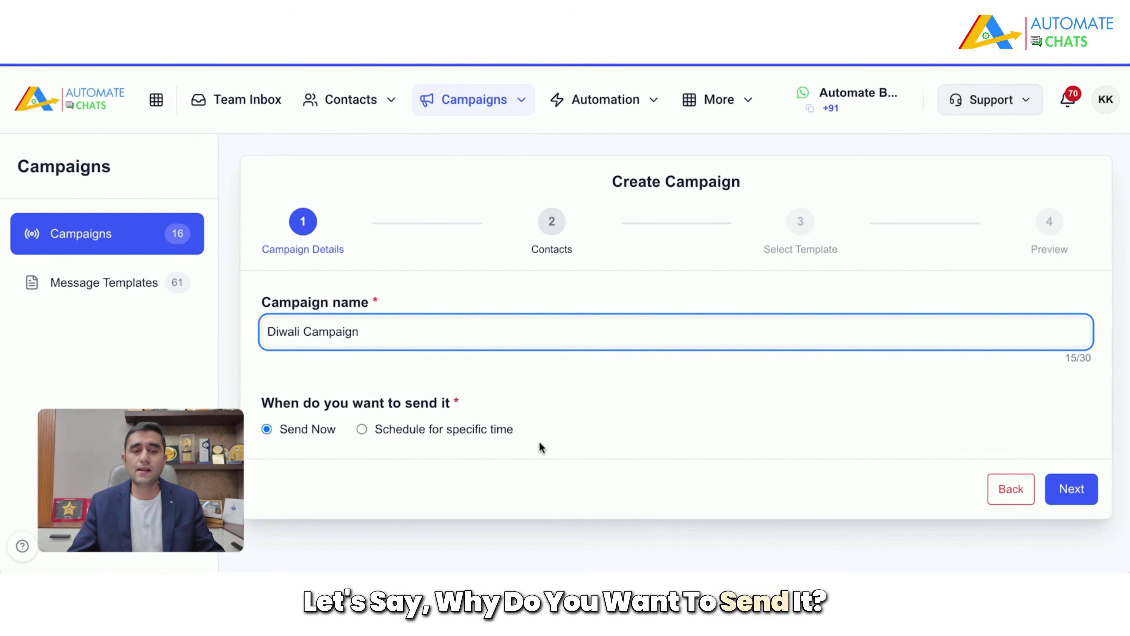
Step: Schedule it for 12/11/2026 at 10:00 and continue to the Contacts step
{"action": "left_click", "coordinate": [383, 430]}
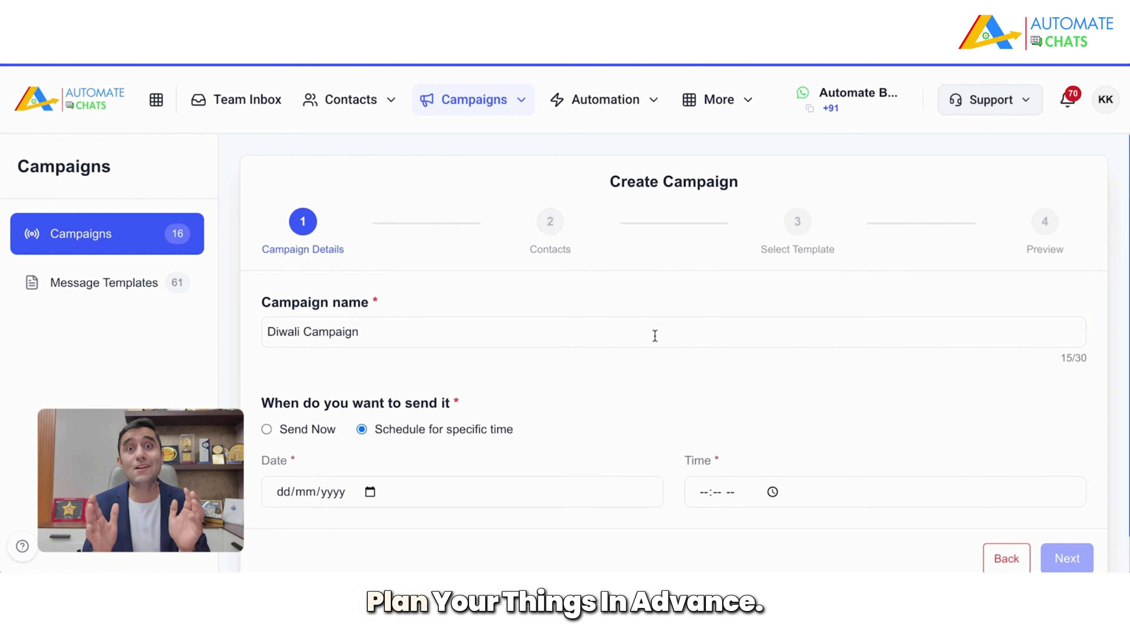
{"action": "scroll", "coordinate": [694, 423], "scroll_direction": "down", "scroll_amount": 1}
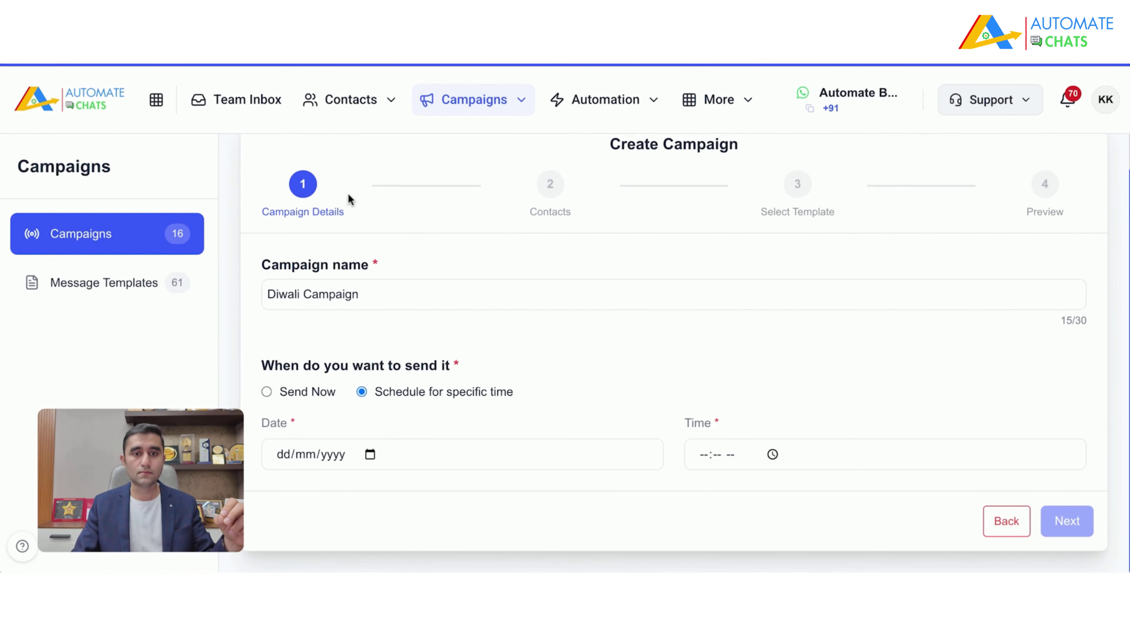
{"action": "type", "text": "30112026"}
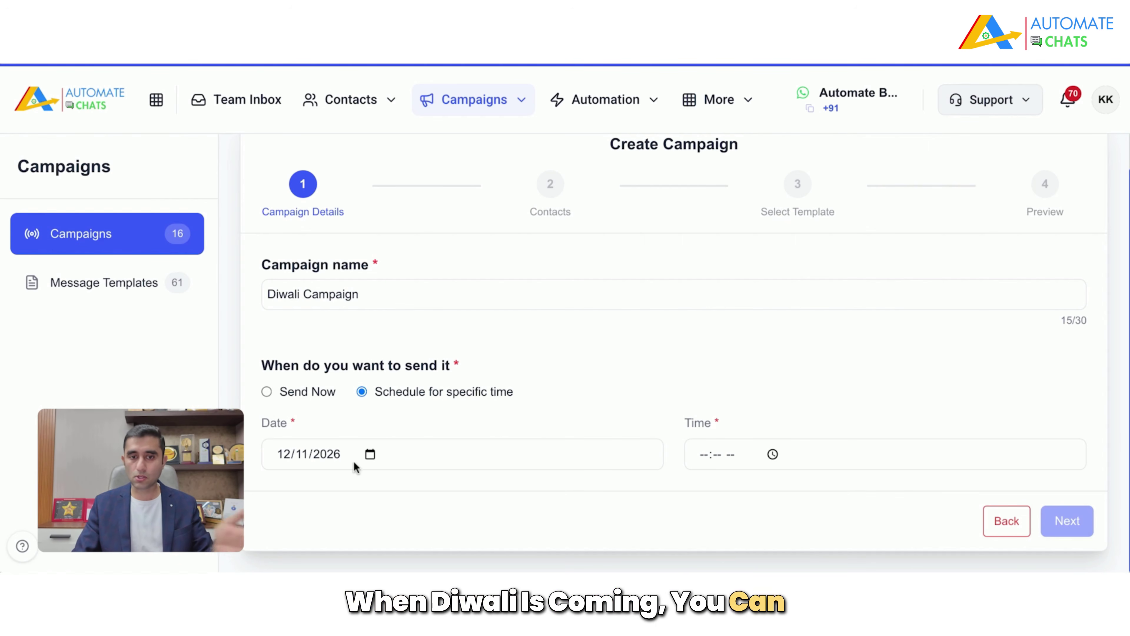
{"action": "left_click", "coordinate": [706, 462]}
{"action": "type", "text": "1000"}
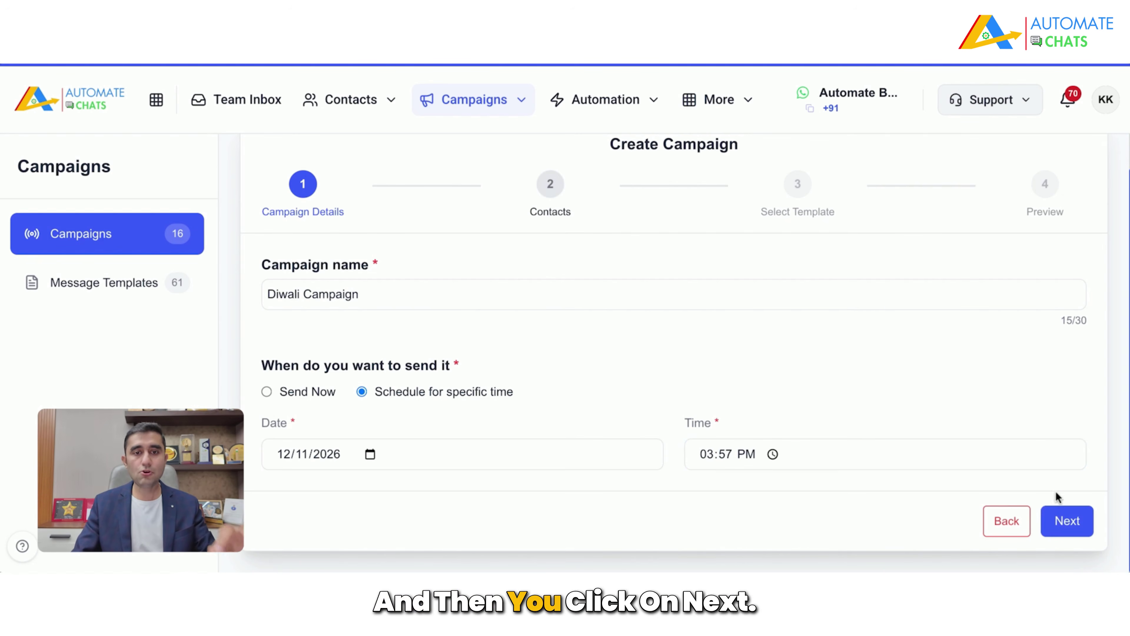
{"action": "left_click", "coordinate": [1067, 525]}
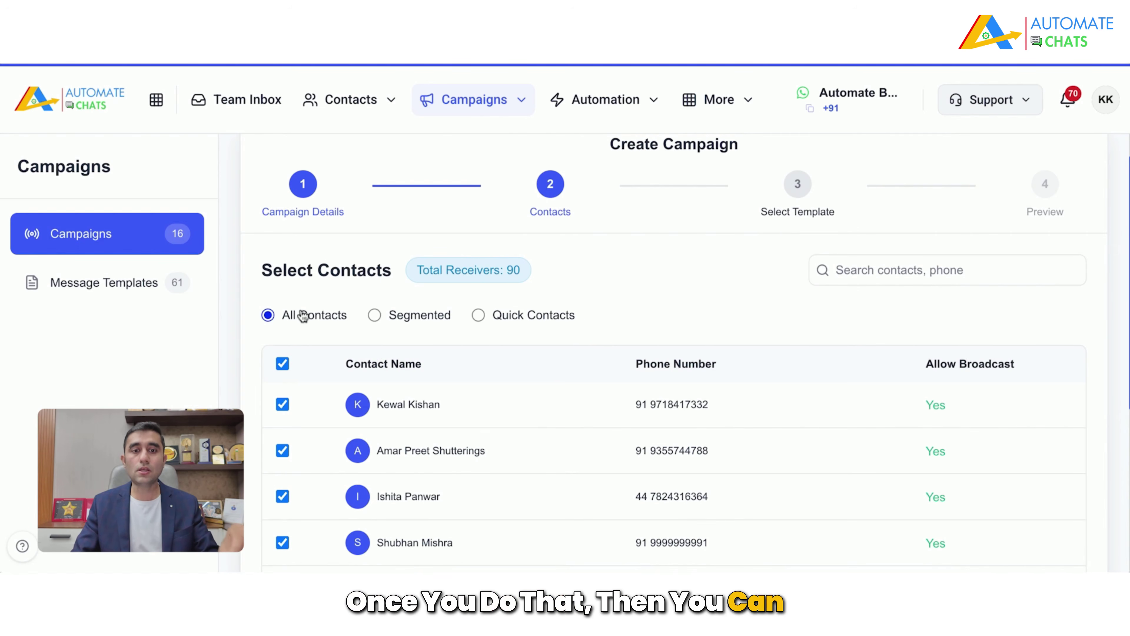
Step: Try the Segmented and Quick Contacts recipient options, including the phone-number entry box
{"action": "scroll", "coordinate": [429, 494], "scroll_direction": "down", "scroll_amount": 5}
{"action": "scroll", "coordinate": [428, 495], "scroll_direction": "up", "scroll_amount": 6}
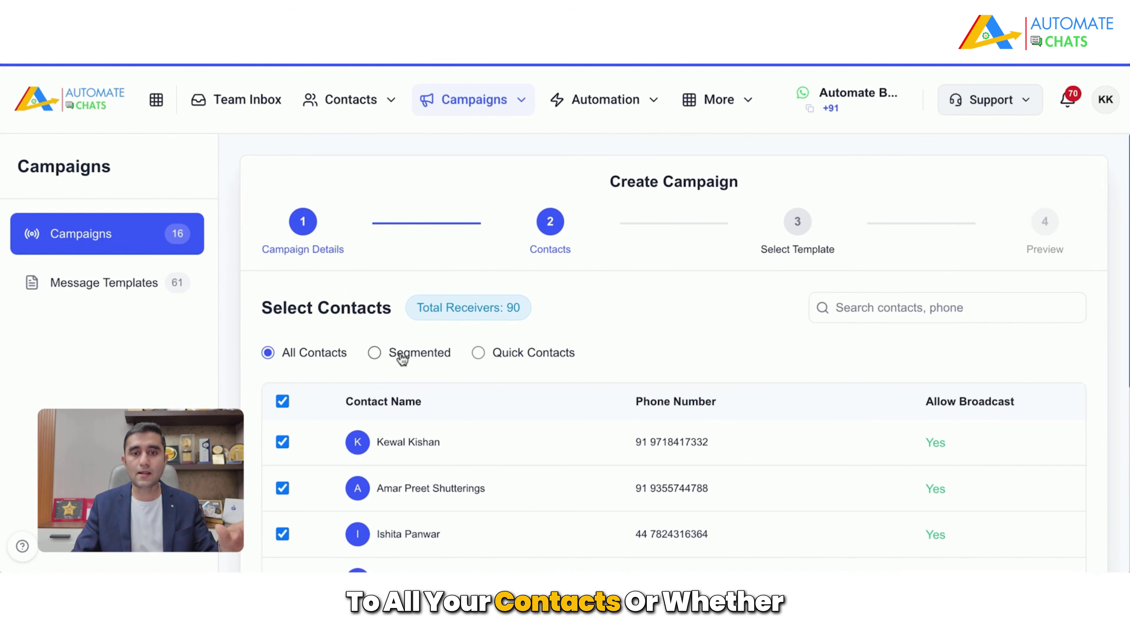
{"action": "left_click", "coordinate": [400, 356]}
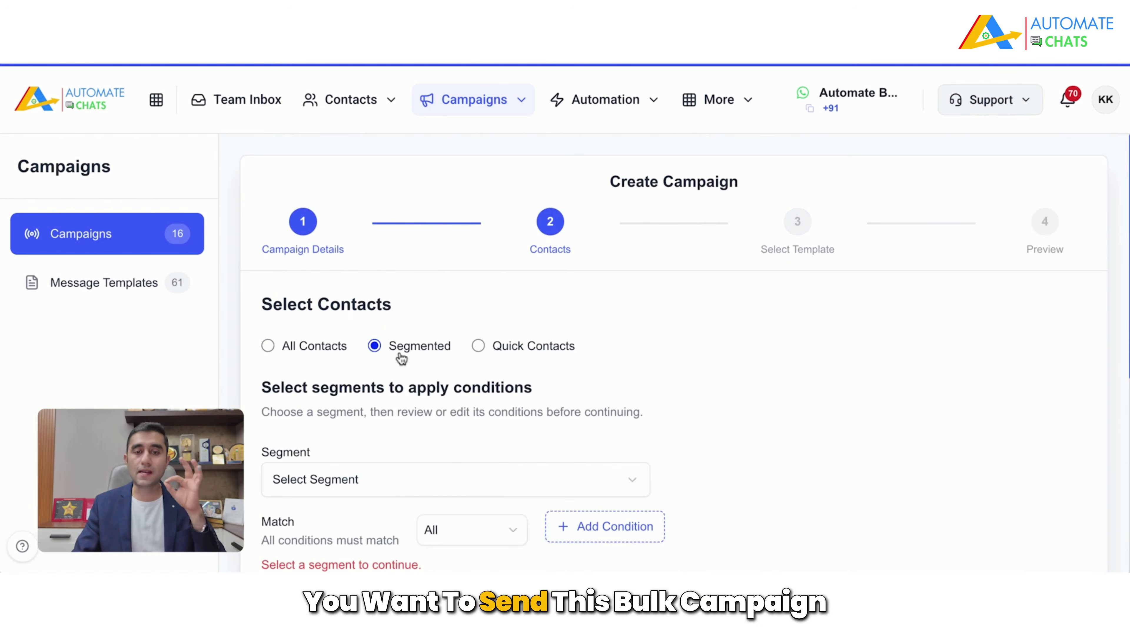
{"action": "scroll", "coordinate": [676, 374], "scroll_direction": "down", "scroll_amount": 2}
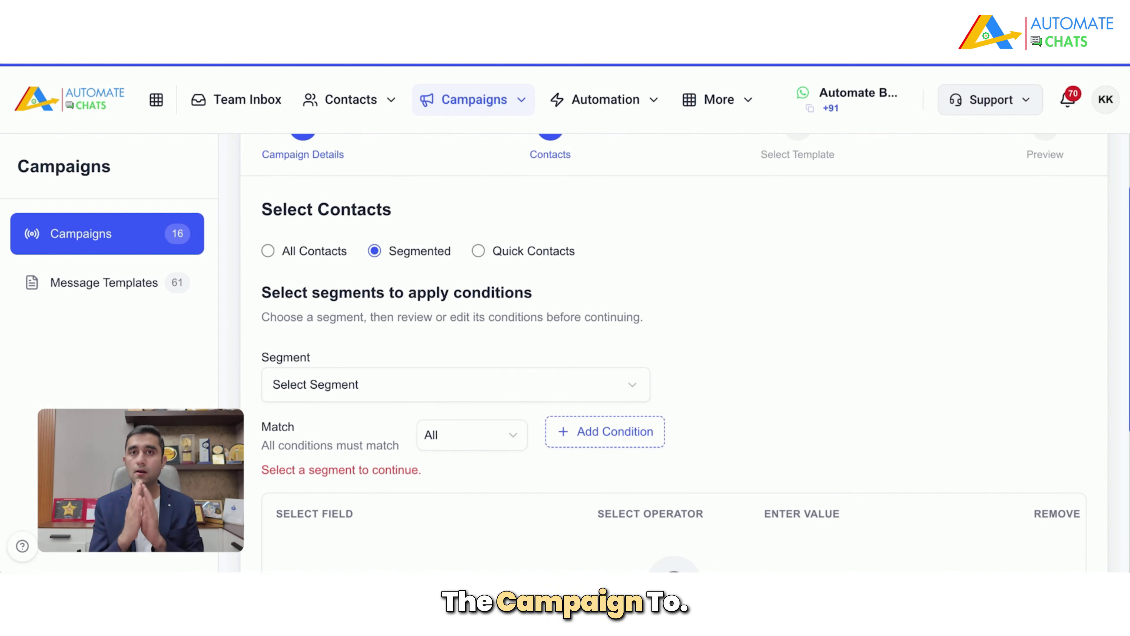
{"action": "left_click", "coordinate": [497, 254]}
{"action": "left_click", "coordinate": [551, 376]}
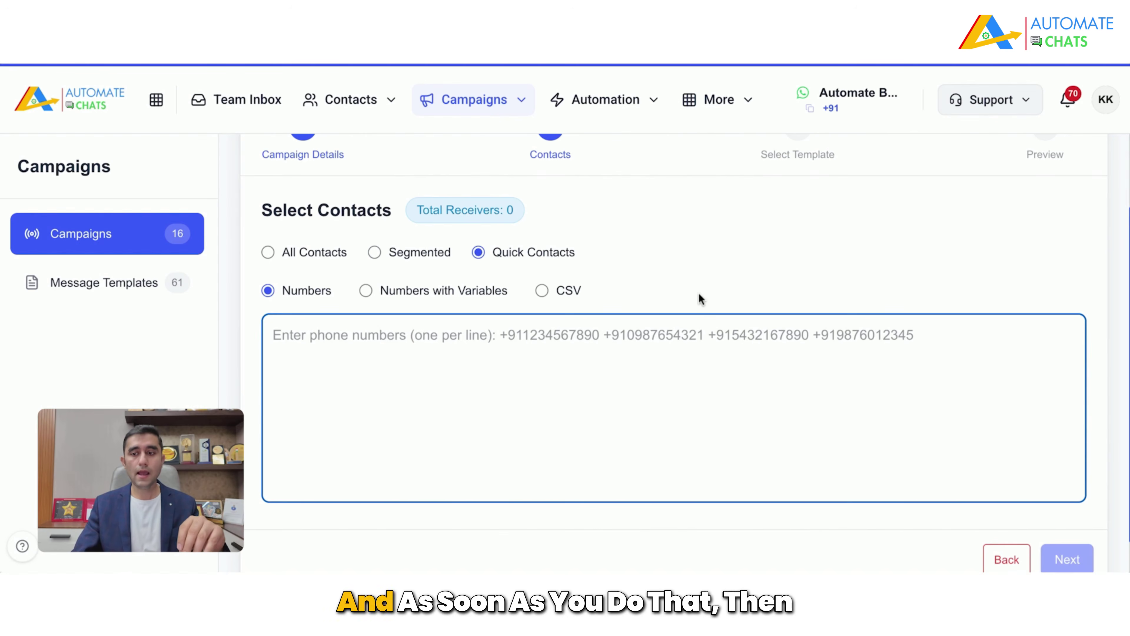
Step: Choose All Contacts with every contact checked and continue to Select Template
{"action": "left_click", "coordinate": [323, 252]}
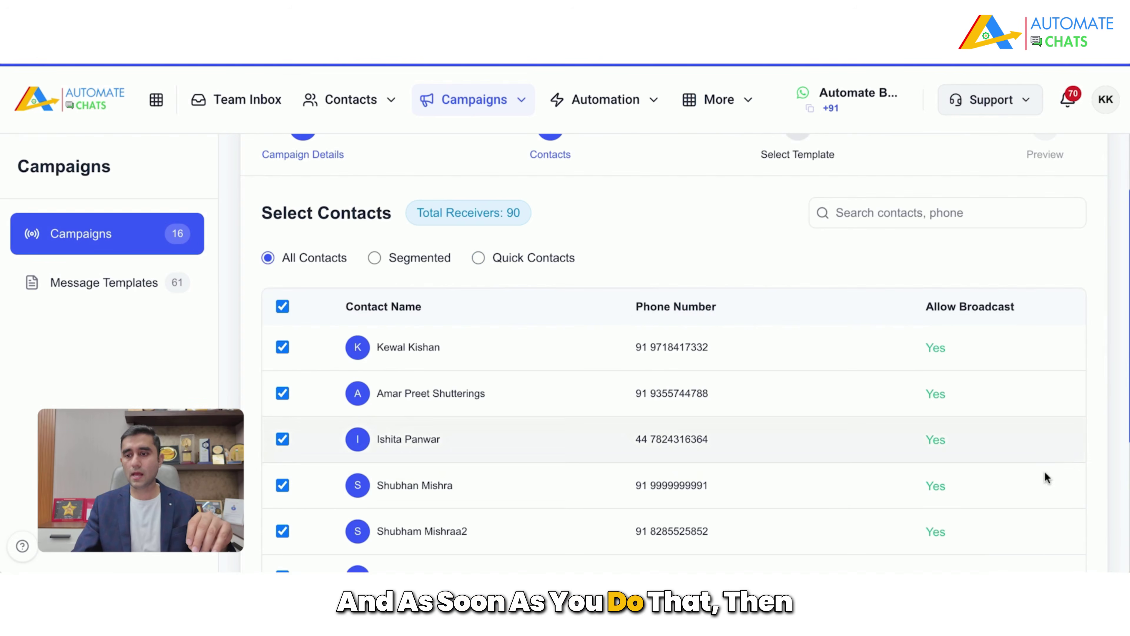
{"action": "scroll", "coordinate": [1047, 471], "scroll_direction": "down", "scroll_amount": 5}
{"action": "left_click", "coordinate": [1077, 520]}
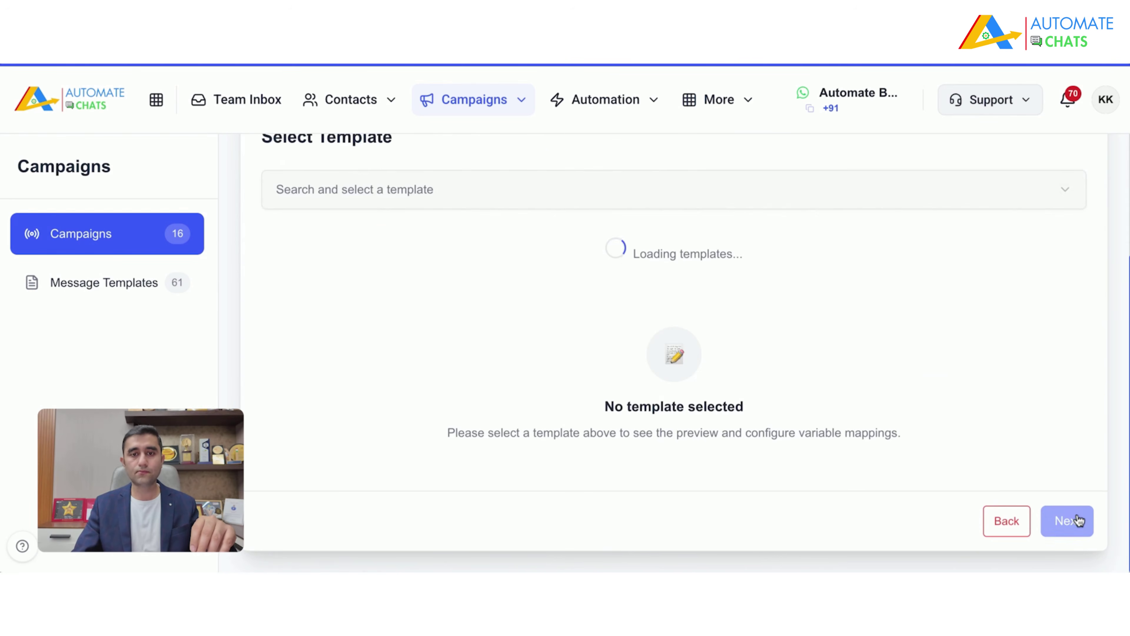
Step: Select the ecom_delivery_completed (UTILITY) template and review its preview and mapping fields
{"action": "left_click", "coordinate": [649, 269]}
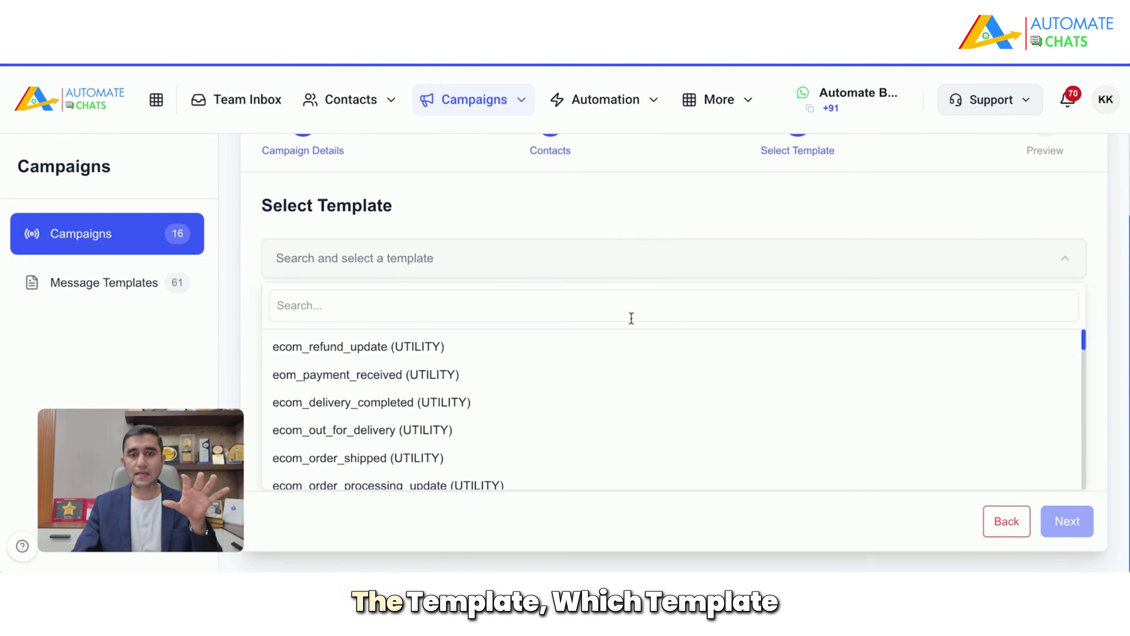
{"action": "left_click", "coordinate": [636, 401]}
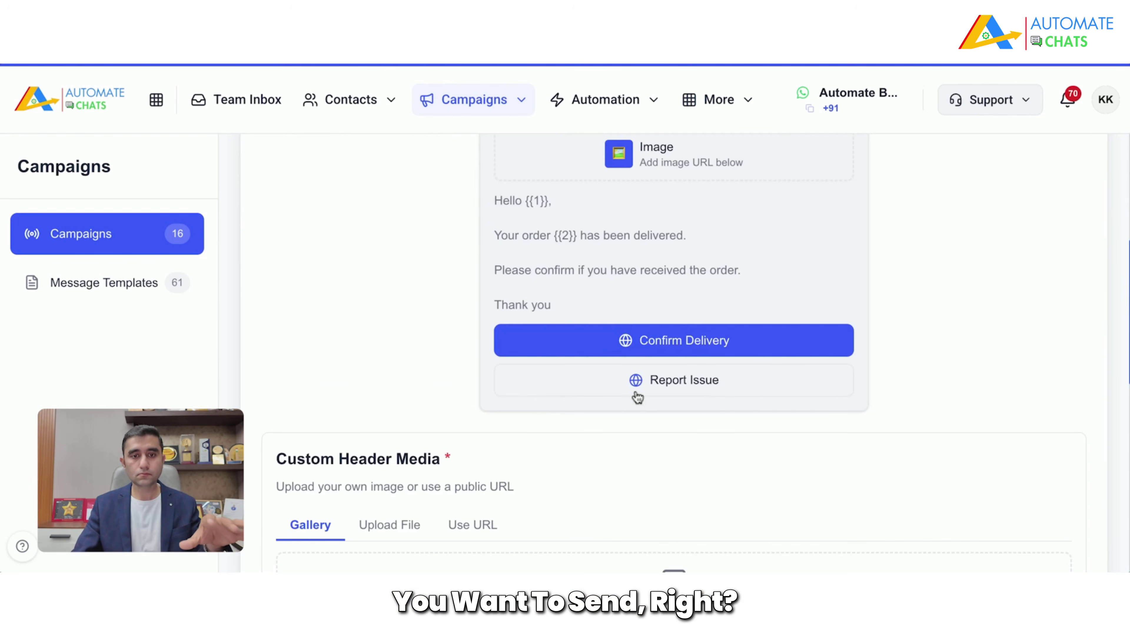
{"action": "scroll", "coordinate": [951, 362], "scroll_direction": "up", "scroll_amount": 2}
{"action": "scroll", "coordinate": [951, 361], "scroll_direction": "down", "scroll_amount": 8}
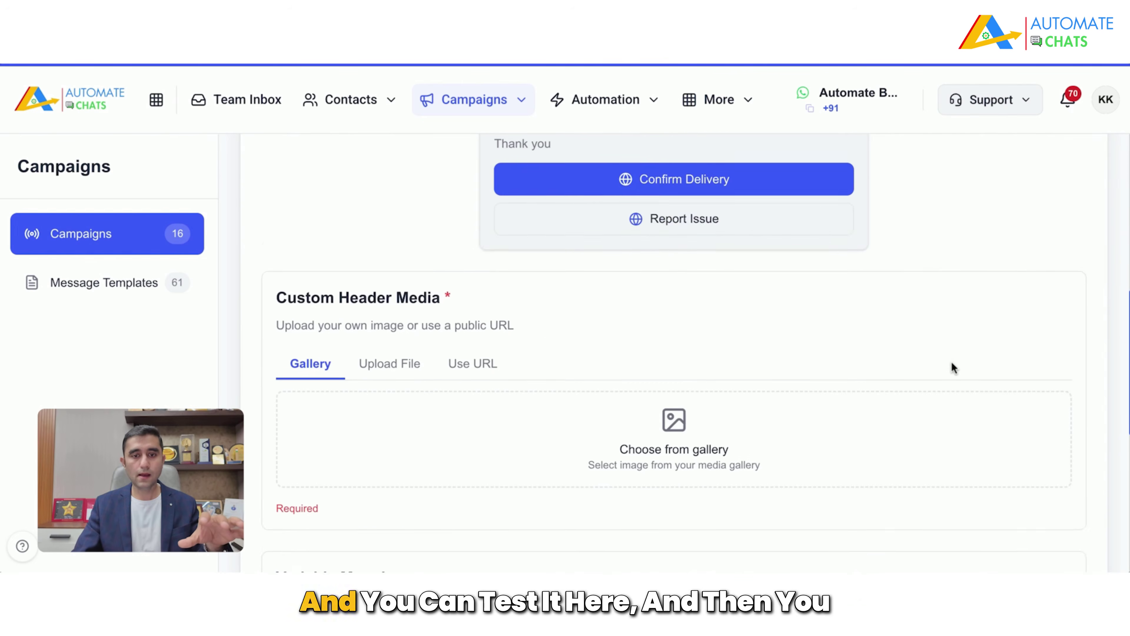
{"action": "scroll", "coordinate": [995, 396], "scroll_direction": "down", "scroll_amount": 3}
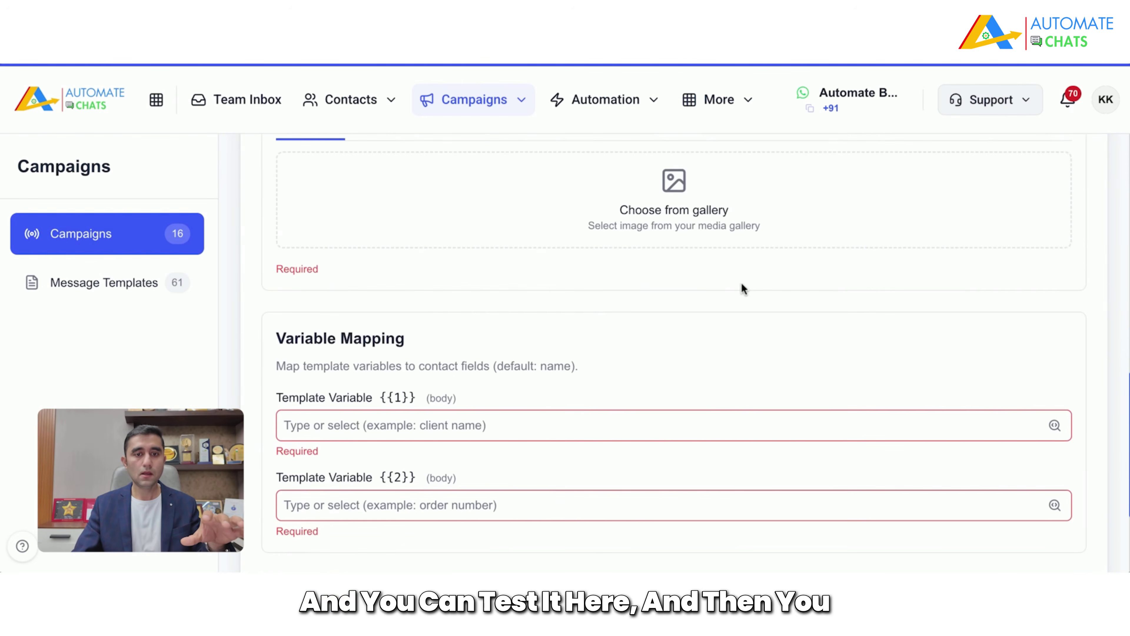
{"action": "scroll", "coordinate": [741, 285], "scroll_direction": "down", "scroll_amount": 4}
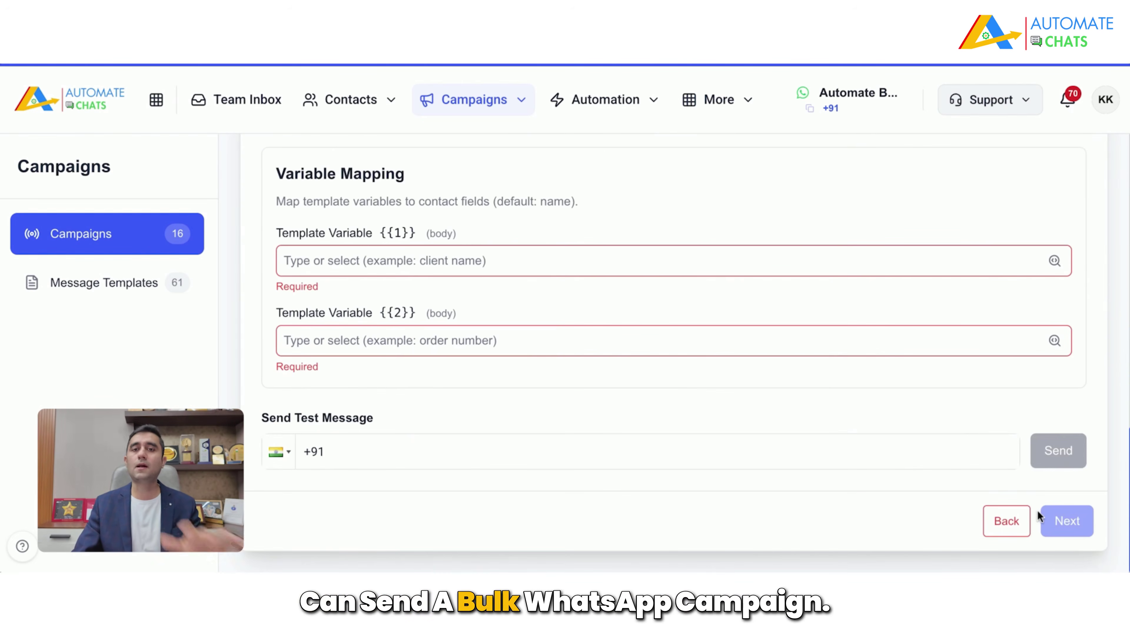
{"action": "scroll", "coordinate": [852, 451], "scroll_direction": "up", "scroll_amount": 15}
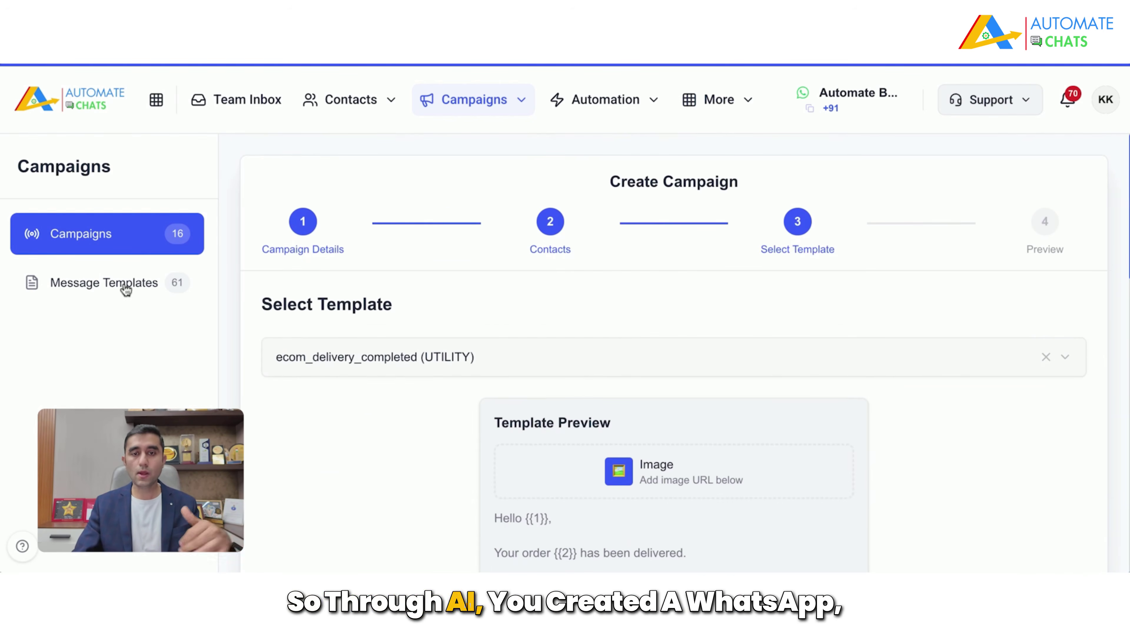
{"action": "left_click", "coordinate": [642, 103]}
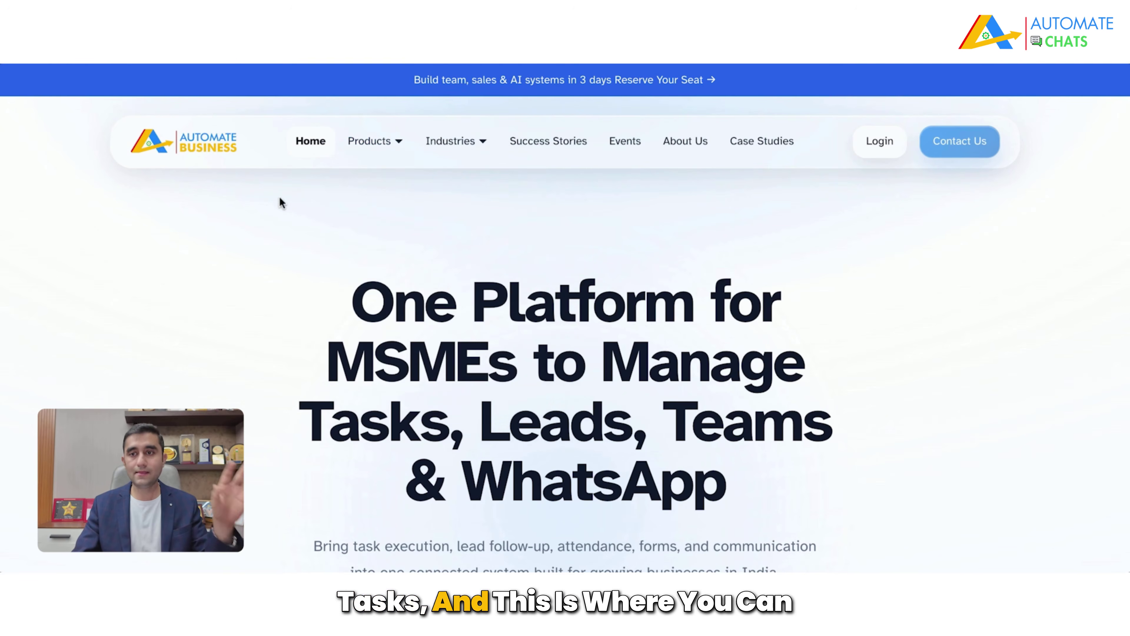
Step: Open the Automate Business Events page and scroll down to Upcoming Events
{"action": "scroll", "coordinate": [536, 269], "scroll_direction": "down", "scroll_amount": 5}
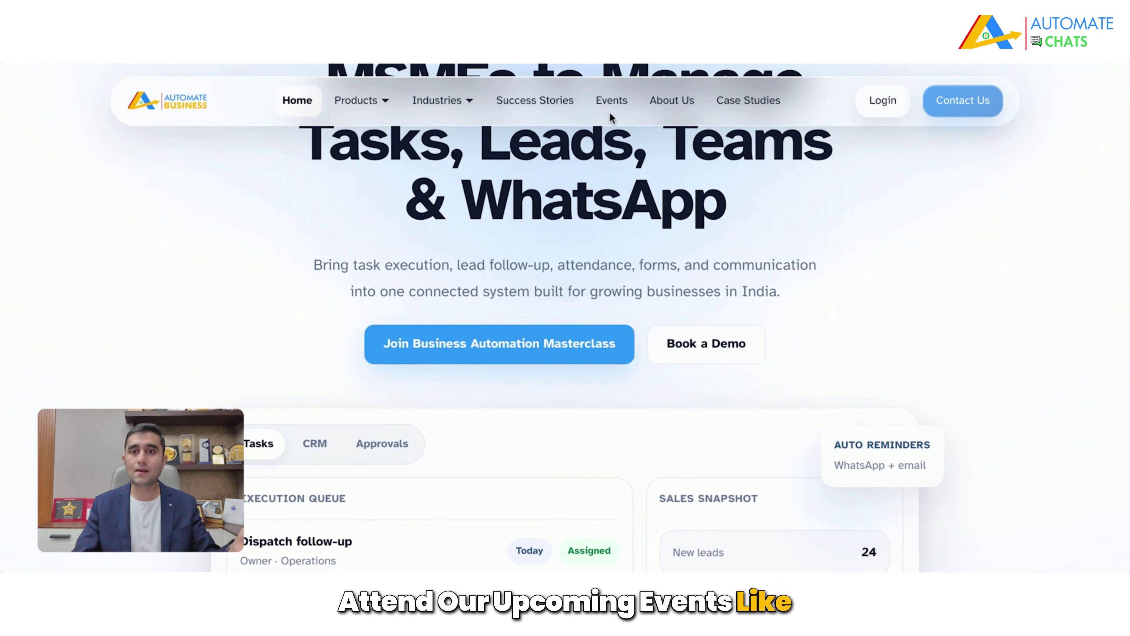
{"action": "left_click", "coordinate": [604, 101]}
{"action": "scroll", "coordinate": [519, 301], "scroll_direction": "down", "scroll_amount": 3}
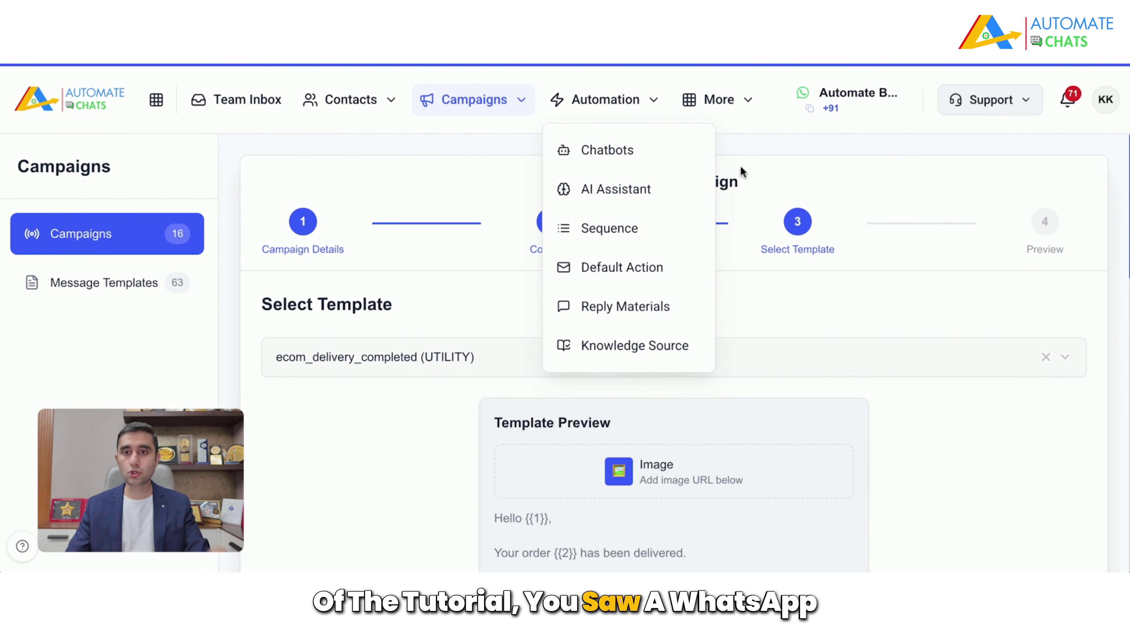
Step: Go to Automation > Chatbots, showing 43 chatbots: 8 active, 35 inactive
{"action": "left_click", "coordinate": [671, 151]}
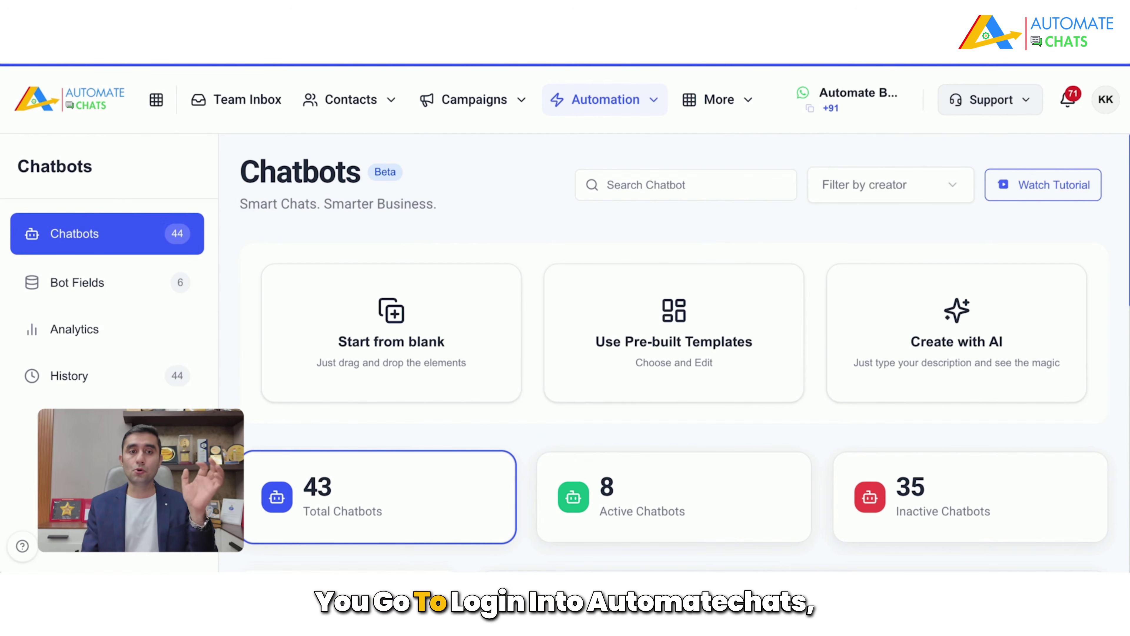
{"action": "left_click", "coordinate": [652, 107]}
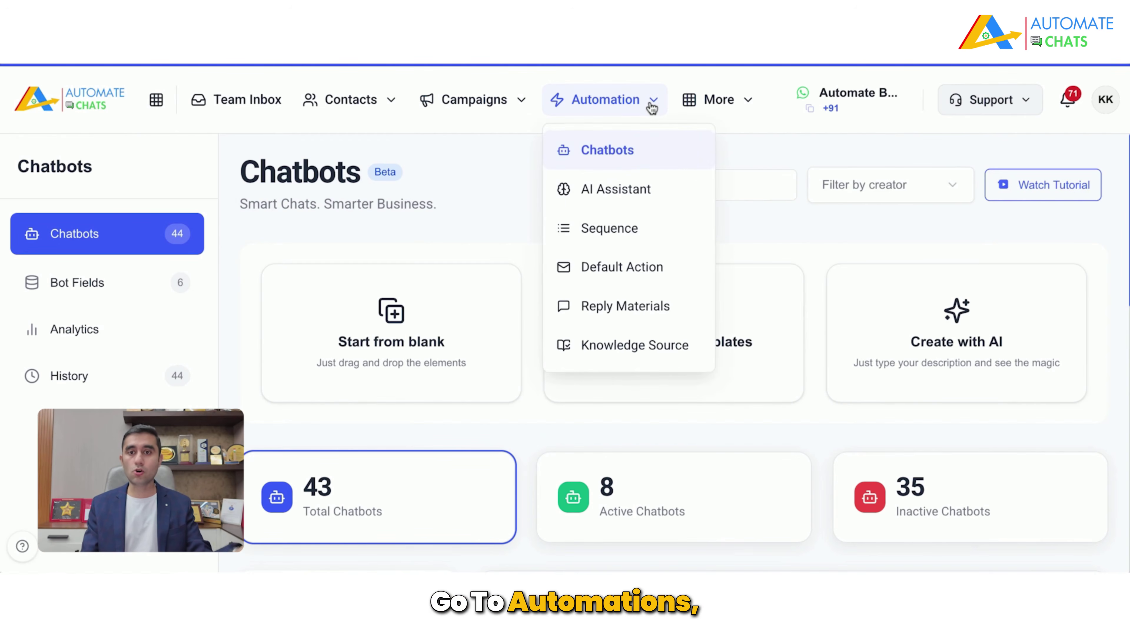
{"action": "left_click", "coordinate": [792, 226]}
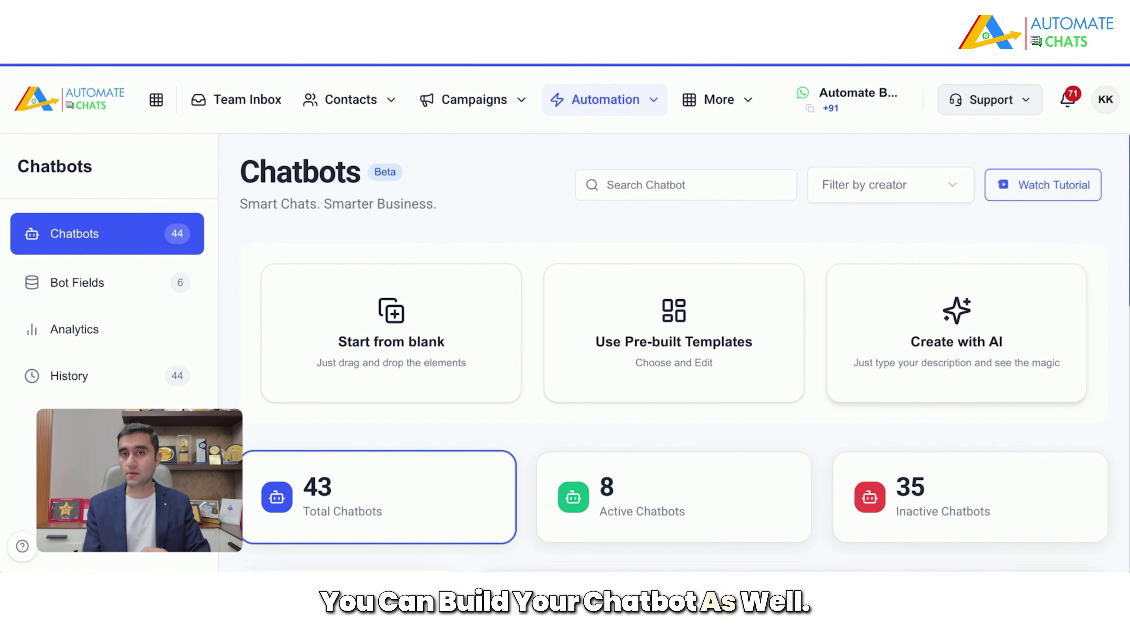
Step: Create a new blank chatbot named 'Sample' and skip the flow builder overview
{"action": "left_click", "coordinate": [434, 352]}
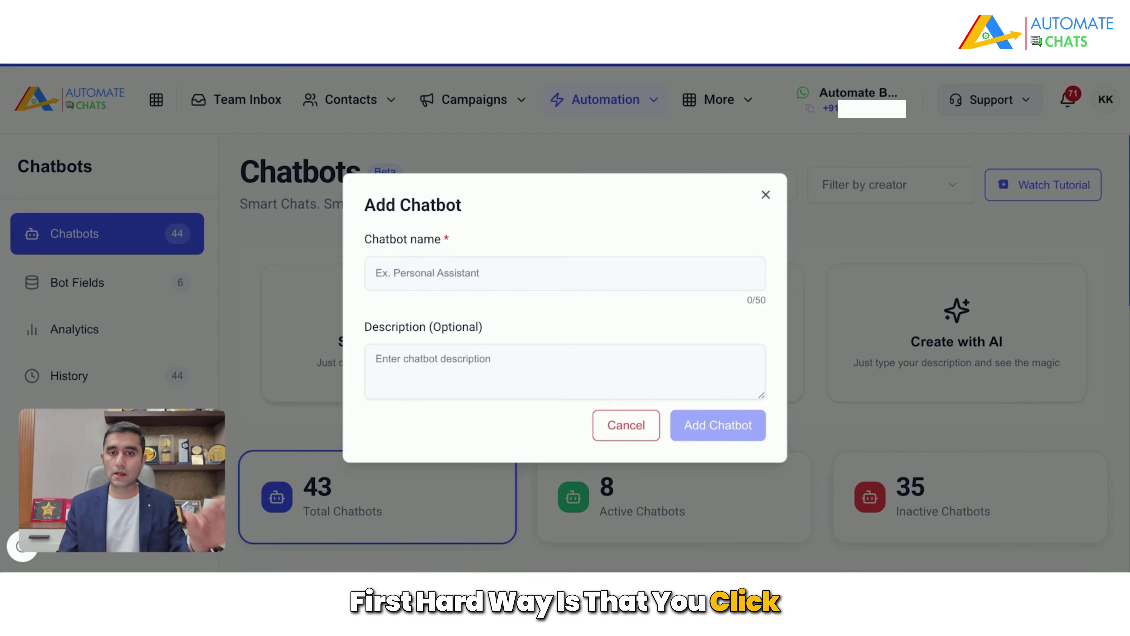
{"action": "left_click", "coordinate": [542, 267]}
{"action": "type", "text": "Sample"}
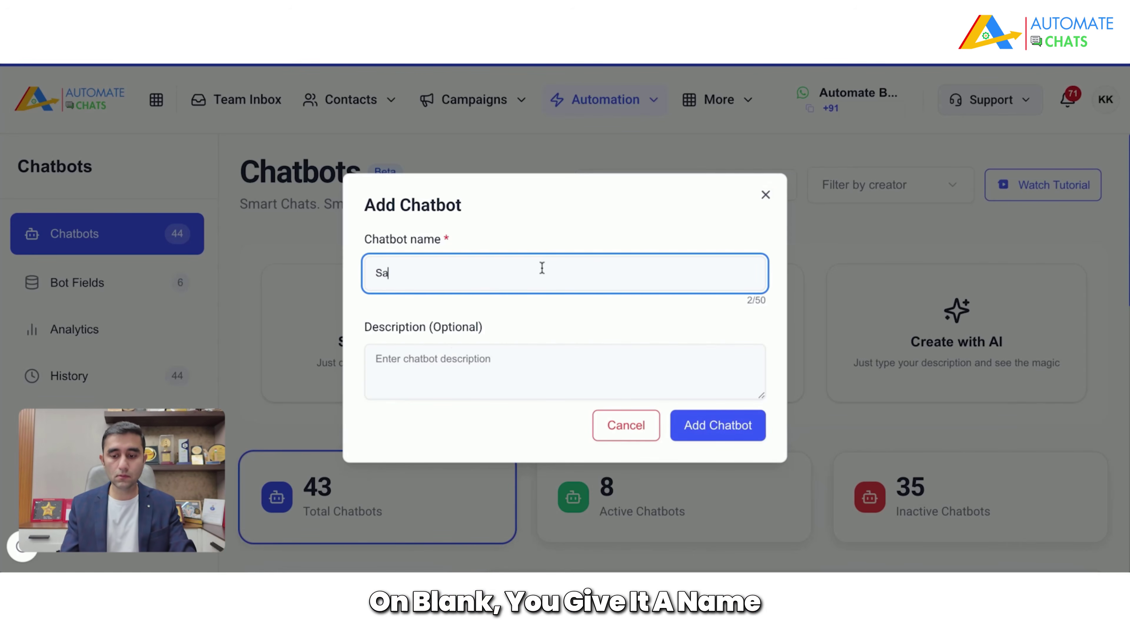
{"action": "left_click", "coordinate": [712, 424]}
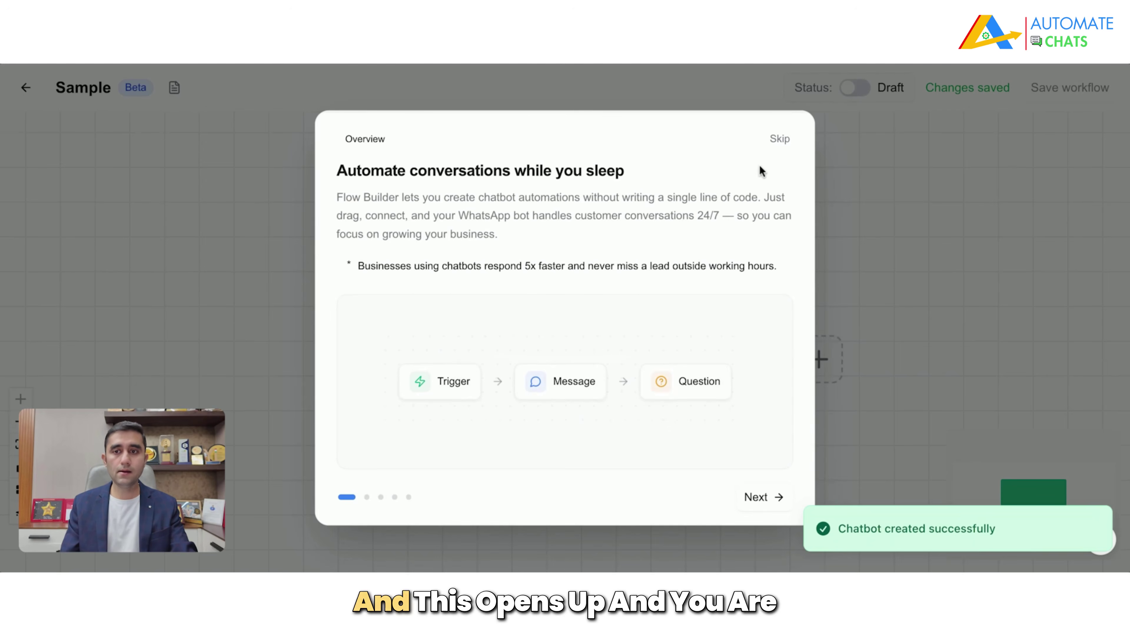
{"action": "left_click", "coordinate": [775, 136]}
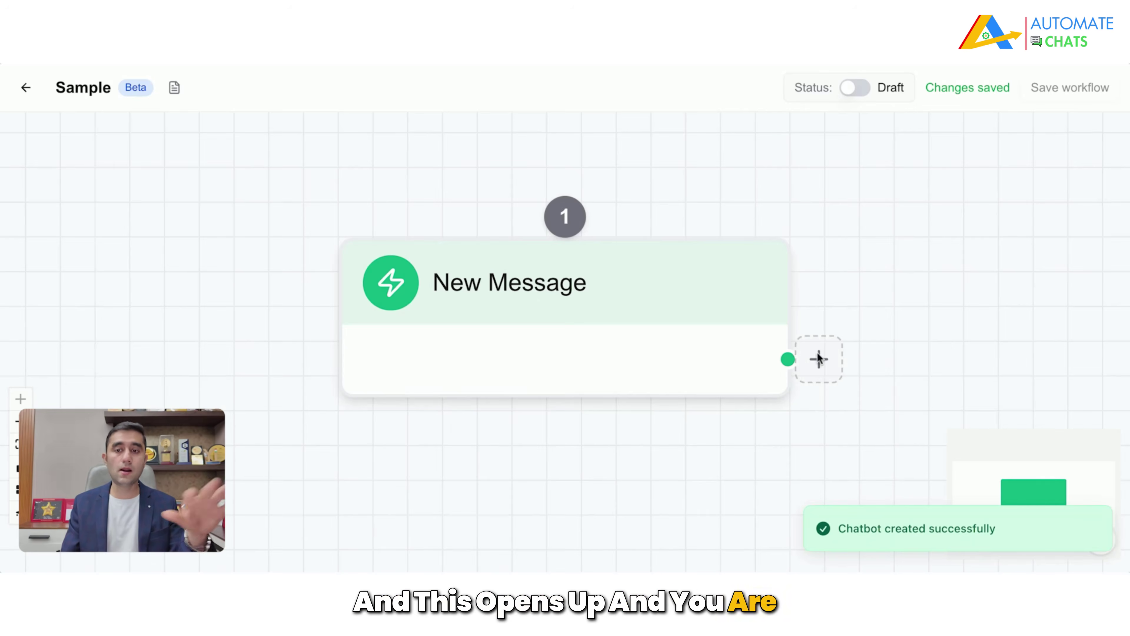
Step: Add a Send Message node after the New Message trigger and zoom out to see both nodes
{"action": "left_click_drag", "start_coordinate": [682, 429], "coordinate": [574, 417]}
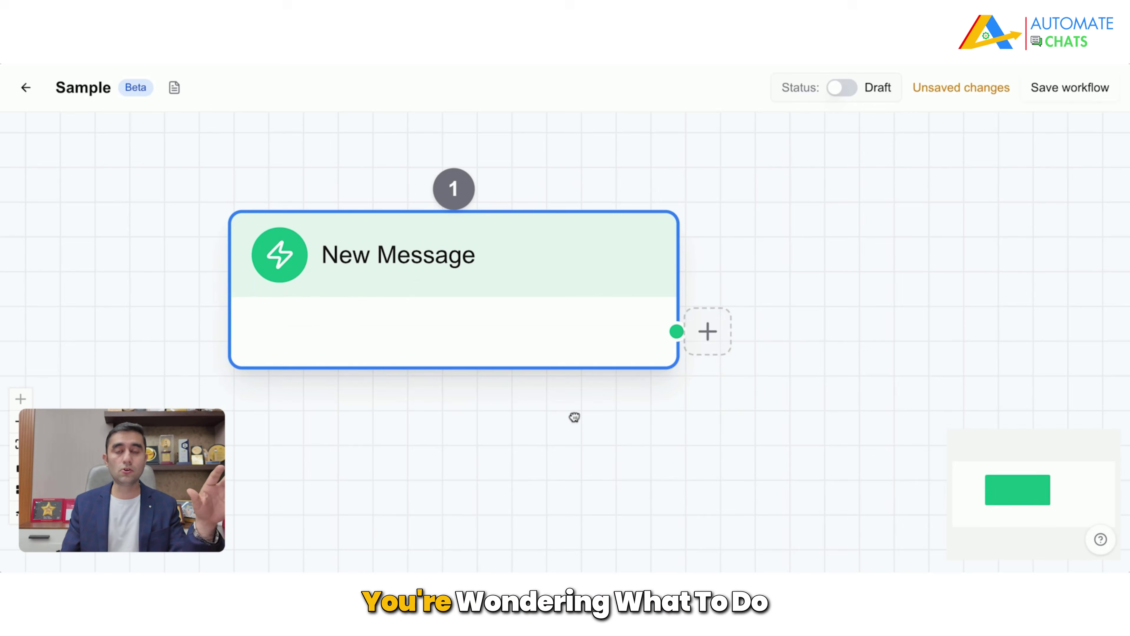
{"action": "left_click", "coordinate": [429, 285]}
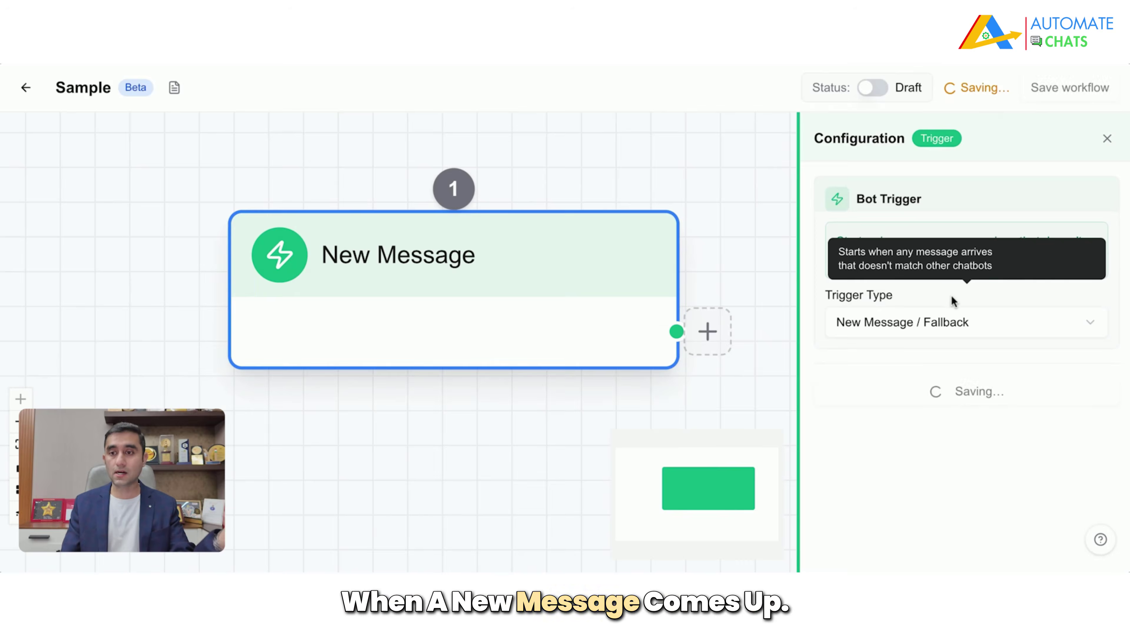
{"action": "left_click", "coordinate": [714, 331]}
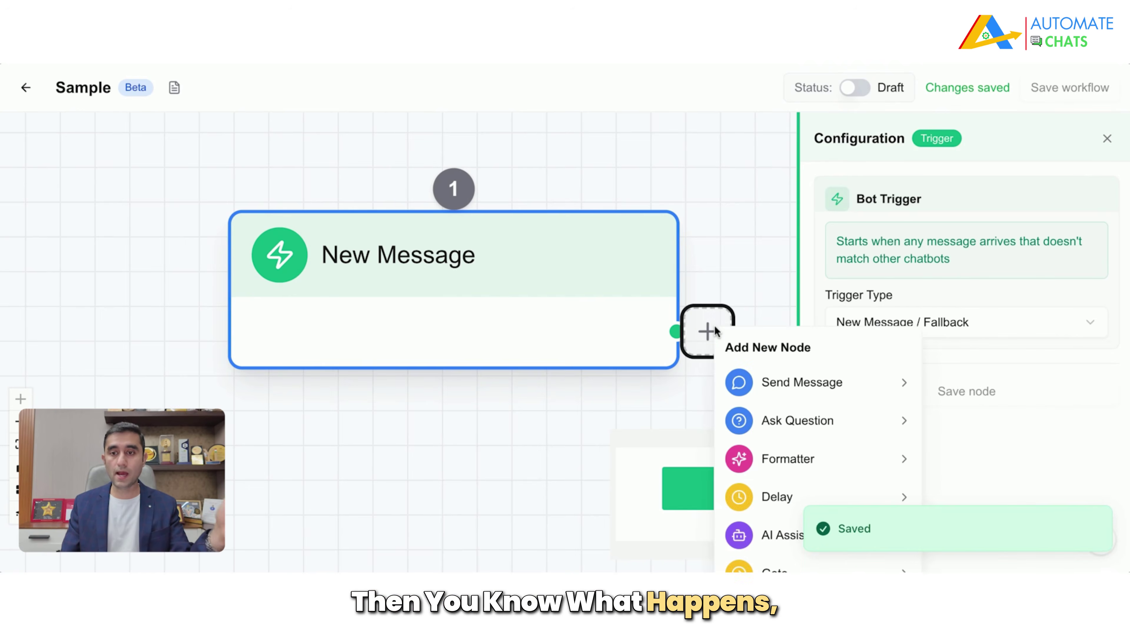
{"action": "scroll", "coordinate": [817, 424], "scroll_direction": "down", "scroll_amount": 1}
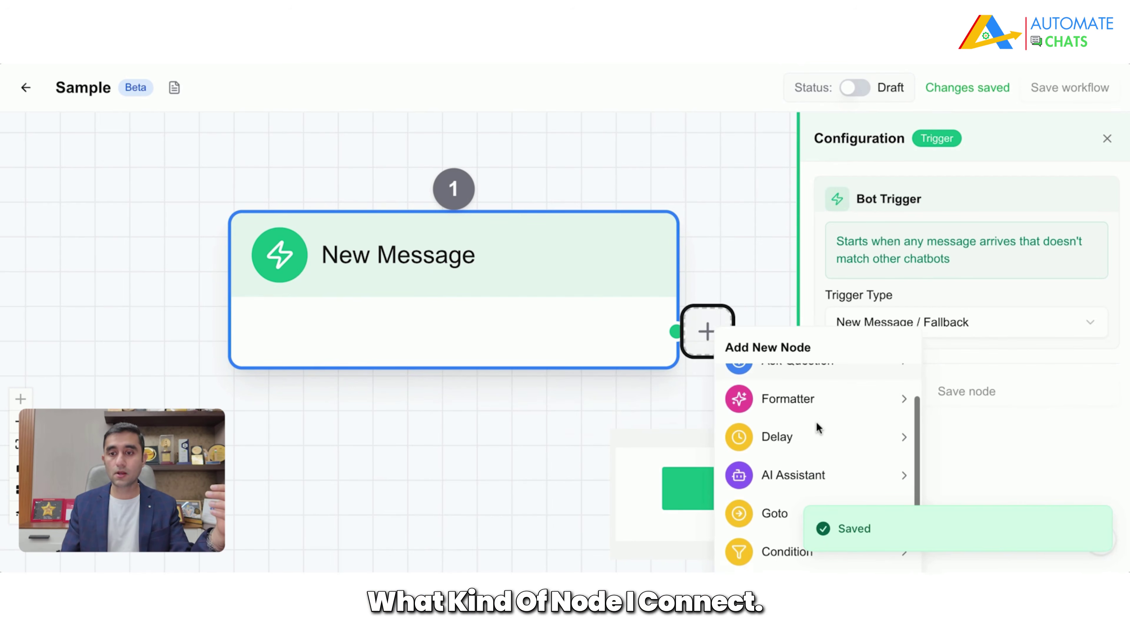
{"action": "scroll", "coordinate": [816, 421], "scroll_direction": "up", "scroll_amount": 2}
{"action": "left_click", "coordinate": [779, 382]}
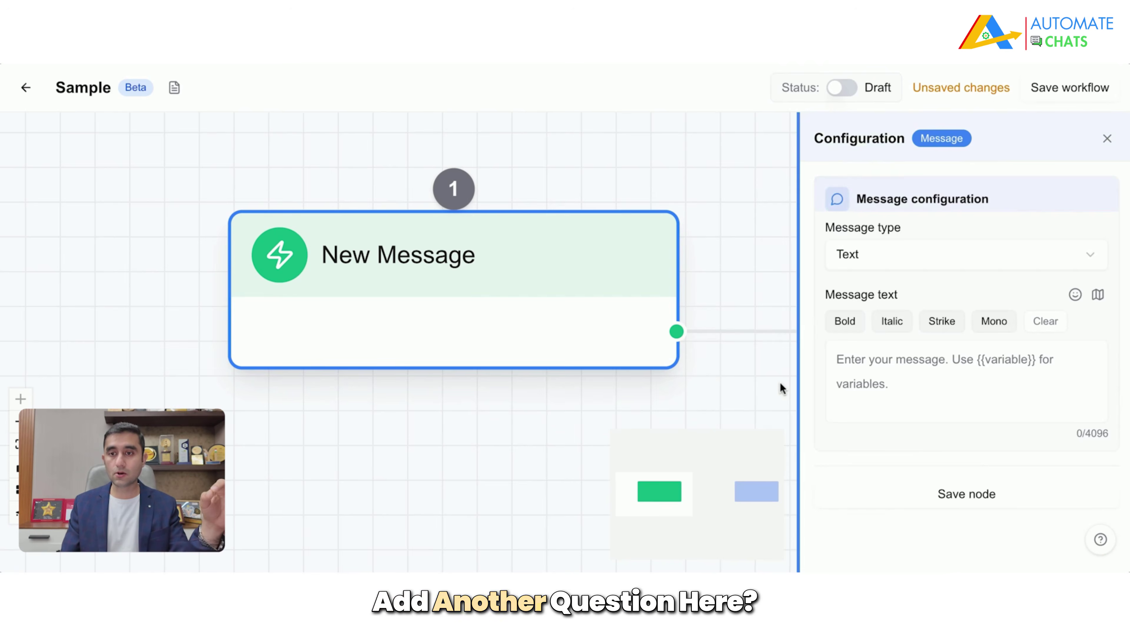
{"action": "left_click", "coordinate": [1107, 139]}
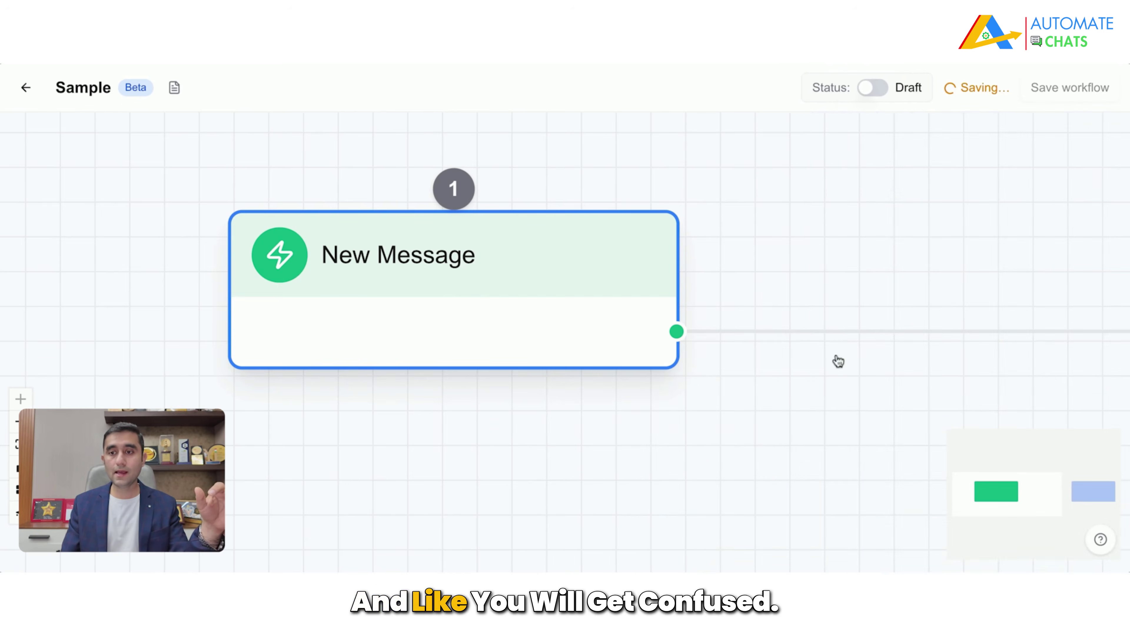
{"action": "left_click_drag", "start_coordinate": [761, 436], "coordinate": [203, 420]}
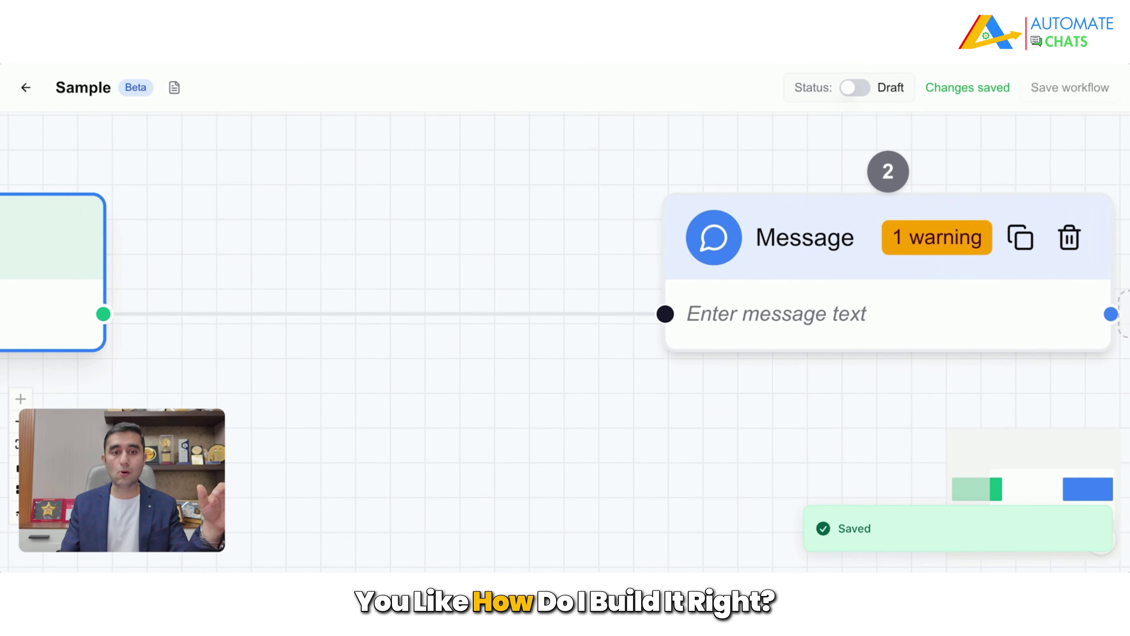
{"action": "scroll", "coordinate": [240, 417], "scroll_direction": "down", "scroll_amount": 5}
{"action": "left_click_drag", "start_coordinate": [229, 458], "coordinate": [417, 403]}
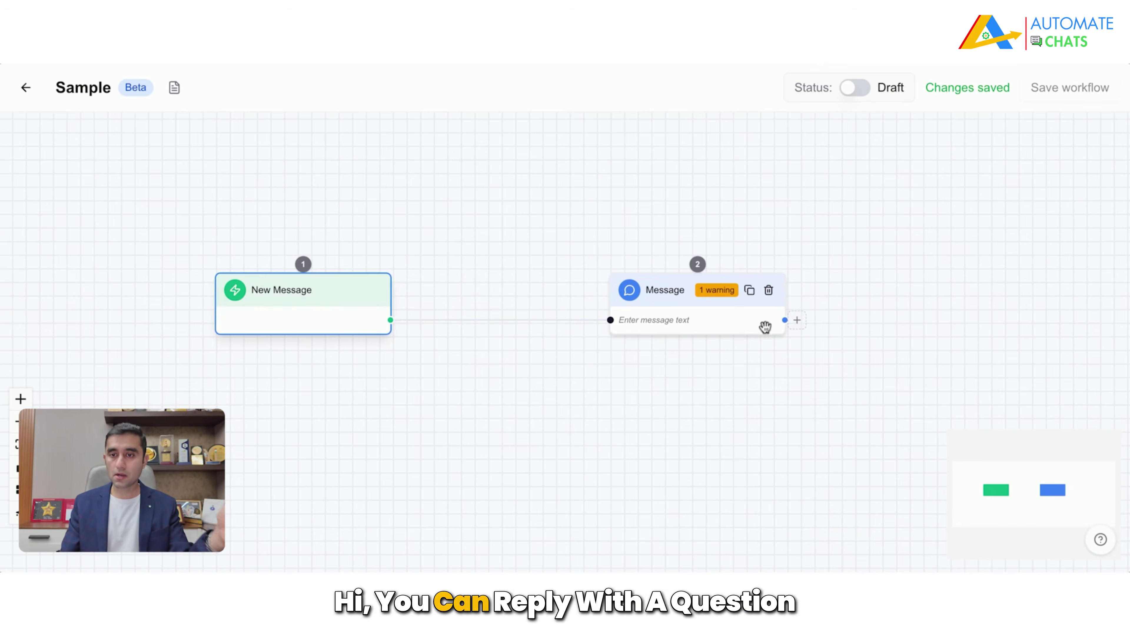
Step: Add an Ask Question step after the Message node, keeping Text as the question type
{"action": "left_click", "coordinate": [798, 320]}
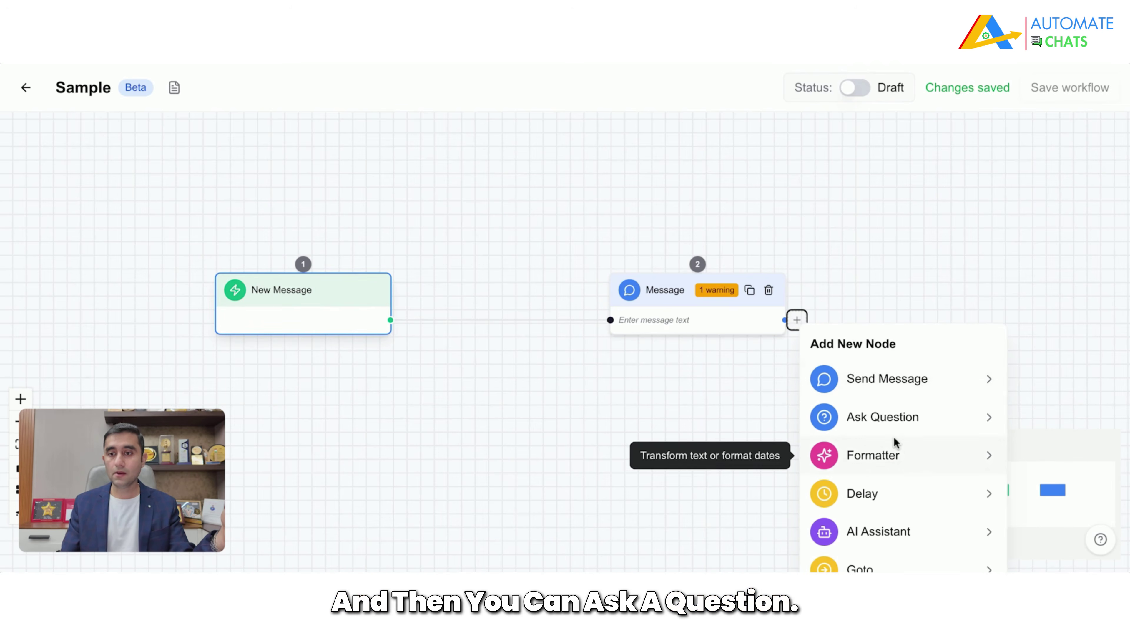
{"action": "left_click", "coordinate": [876, 416]}
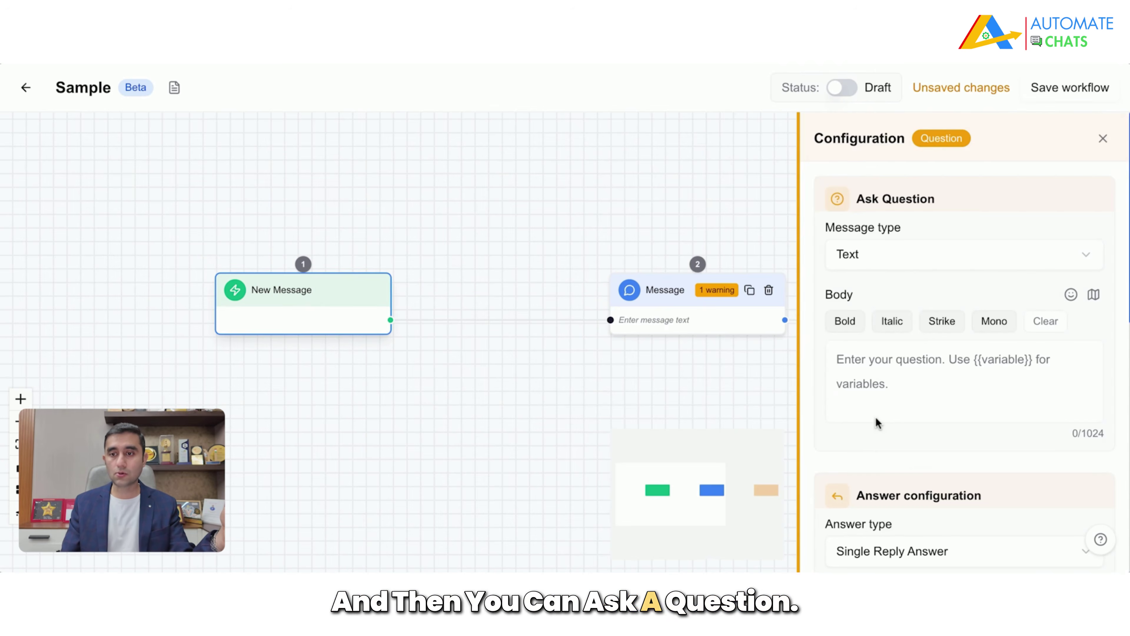
{"action": "left_click", "coordinate": [912, 265]}
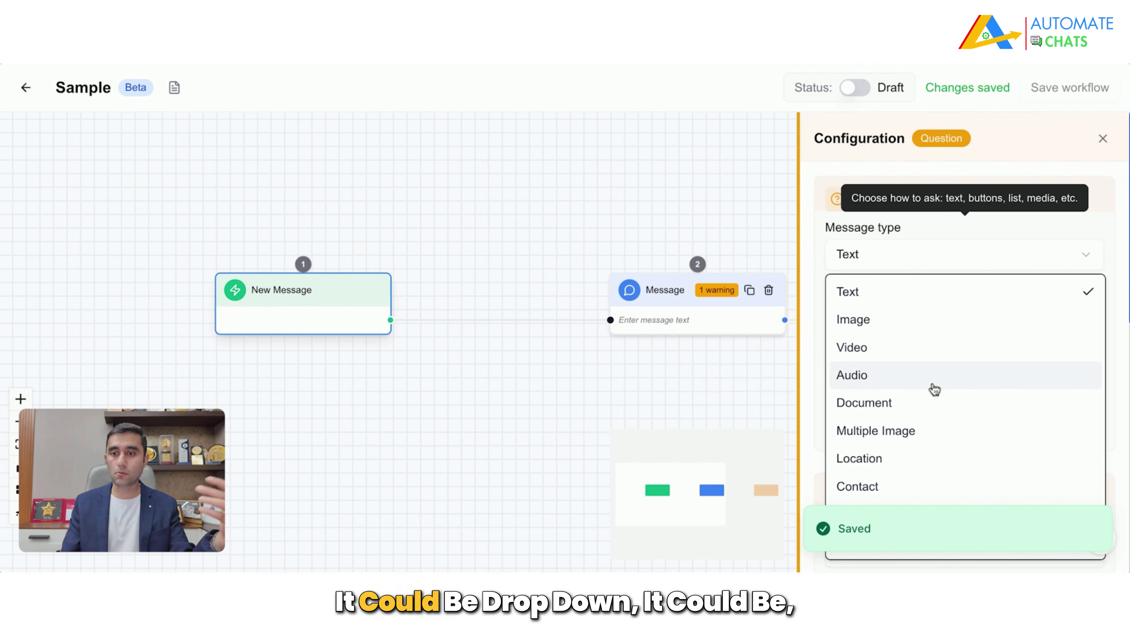
{"action": "left_click", "coordinate": [808, 445]}
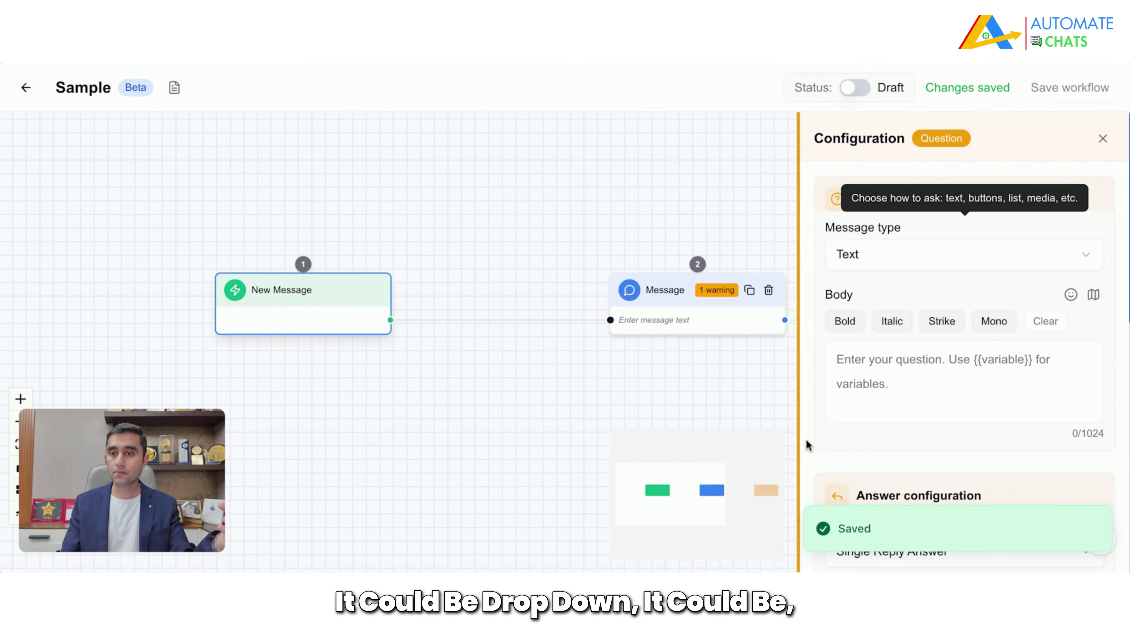
{"action": "scroll", "coordinate": [991, 379], "scroll_direction": "down", "scroll_amount": 10}
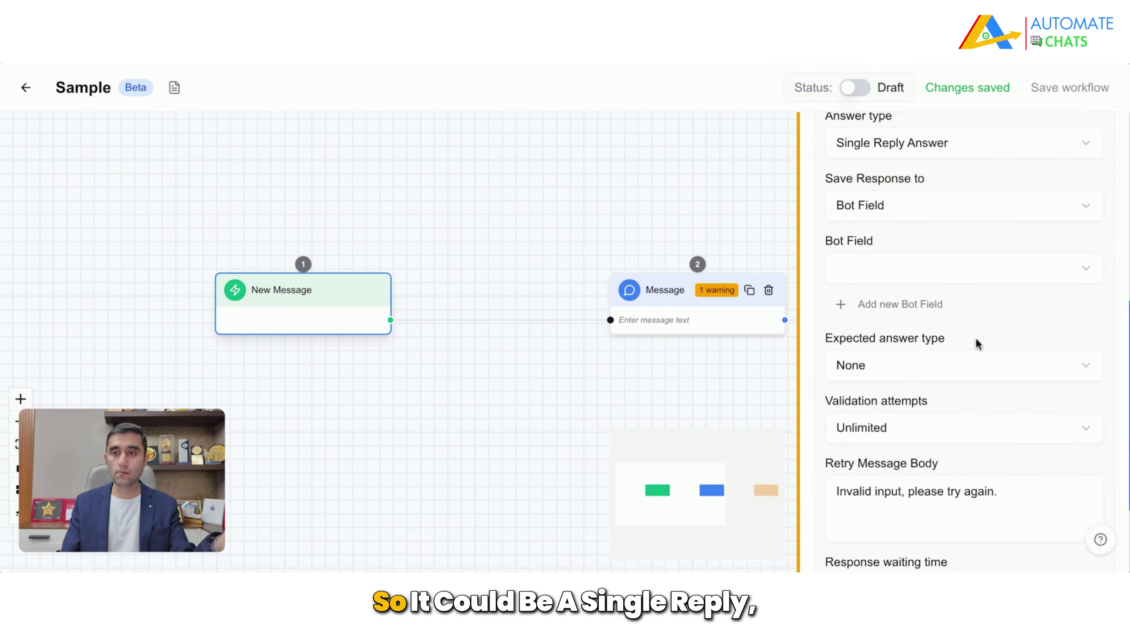
Step: Set the question's answer type to Multiple Reply Answer and return to the Chatbots list
{"action": "left_click", "coordinate": [914, 145]}
{"action": "left_click", "coordinate": [913, 145]}
{"action": "left_click", "coordinate": [913, 145]}
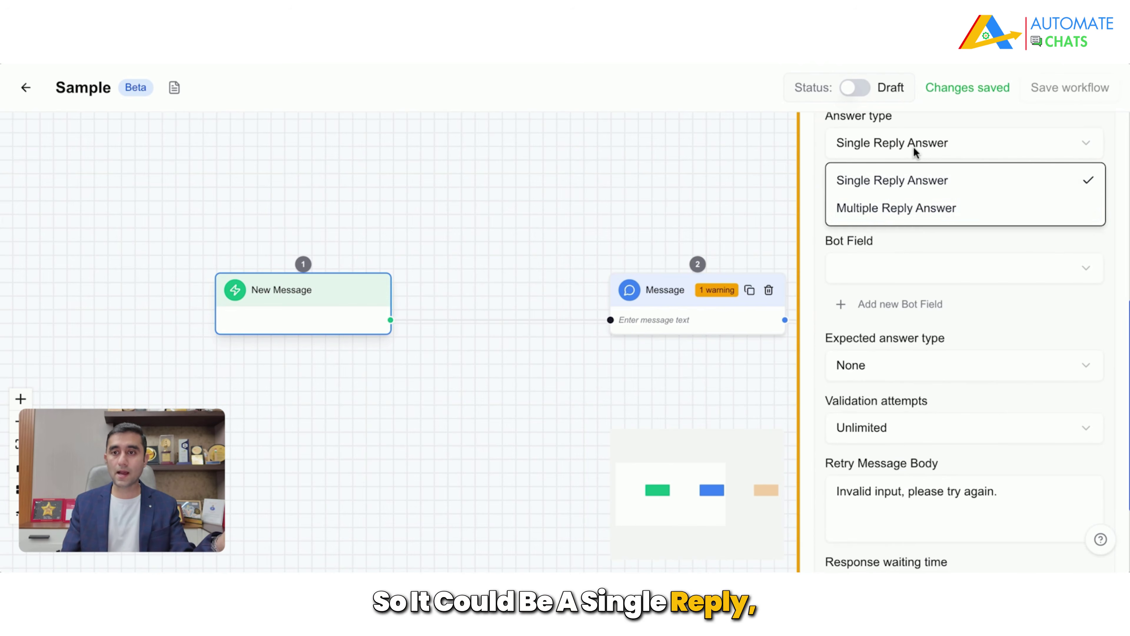
{"action": "left_click", "coordinate": [916, 220]}
{"action": "scroll", "coordinate": [957, 326], "scroll_direction": "down", "scroll_amount": 1}
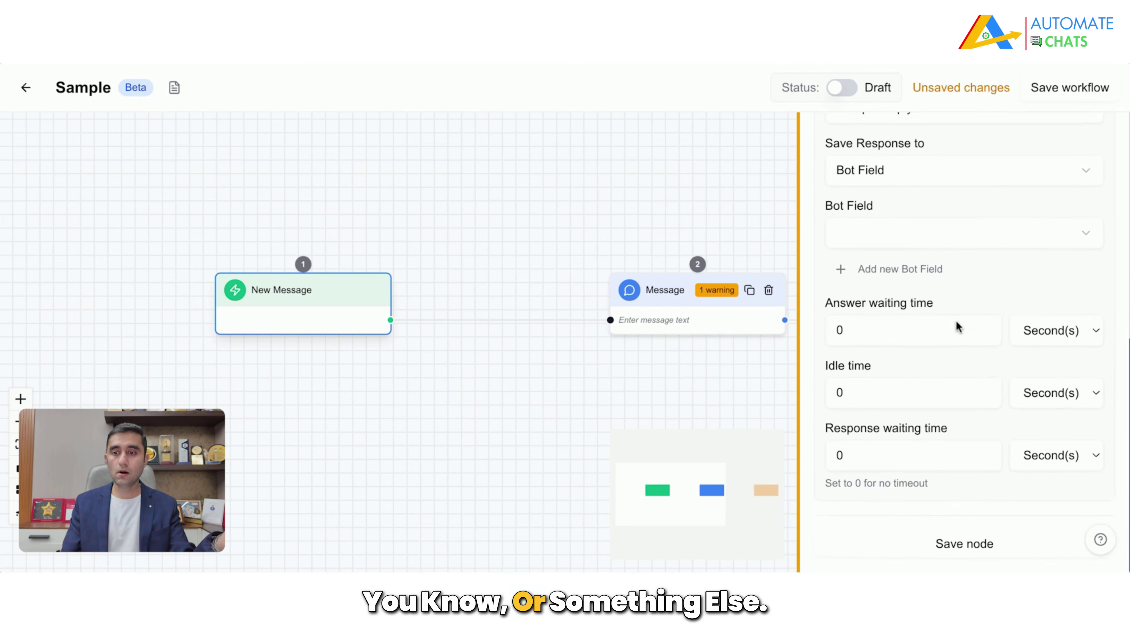
{"action": "scroll", "coordinate": [957, 319], "scroll_direction": "up", "scroll_amount": 10}
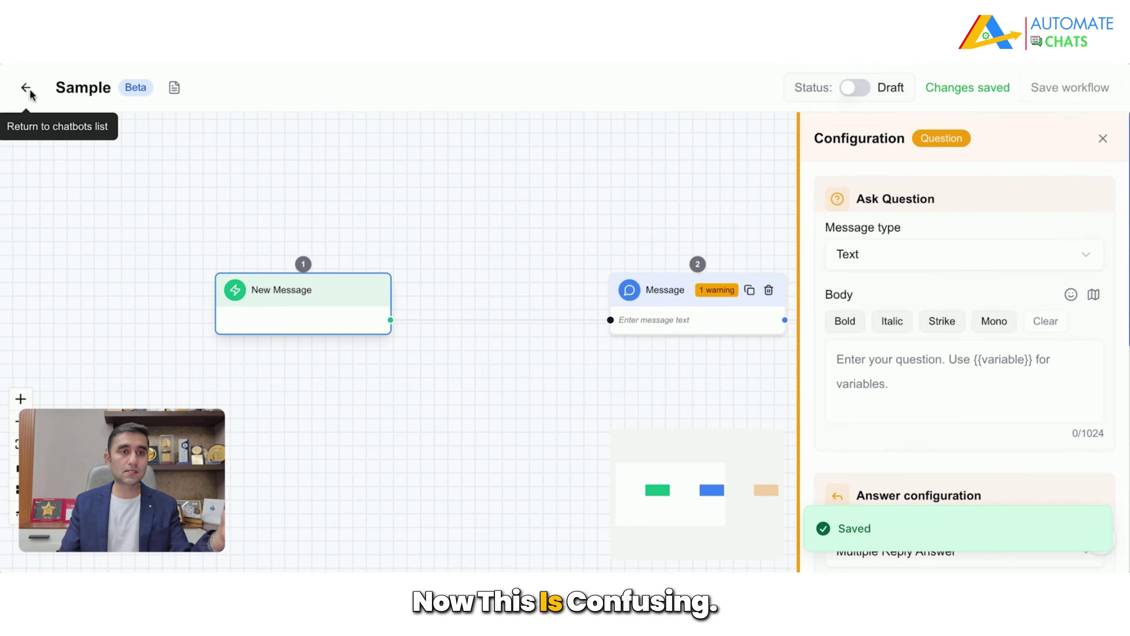
{"action": "left_click", "coordinate": [27, 89]}
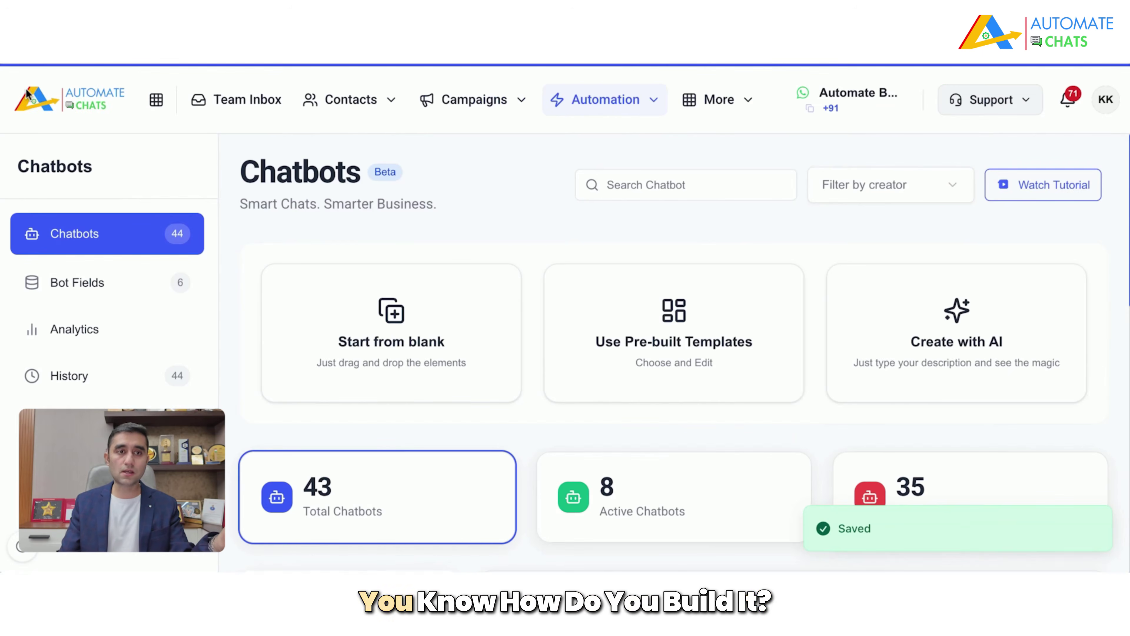
Step: Dictate a pipe-inquiry bot description in Create with AI and generate the chatbot flow
{"action": "left_click", "coordinate": [1002, 324]}
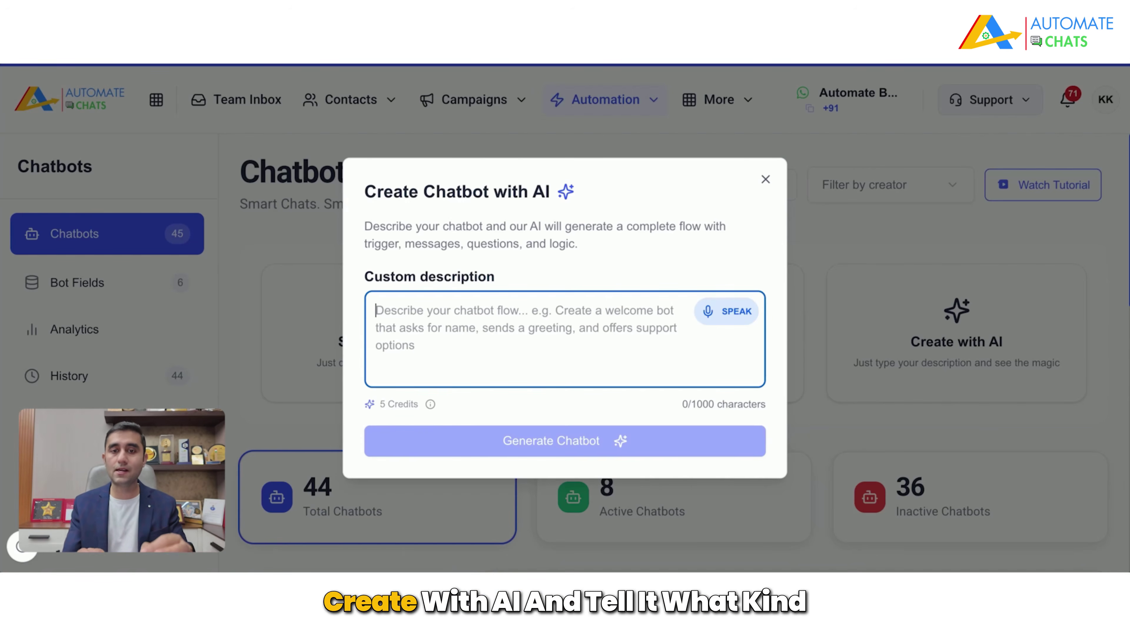
{"action": "left_click", "coordinate": [717, 314]}
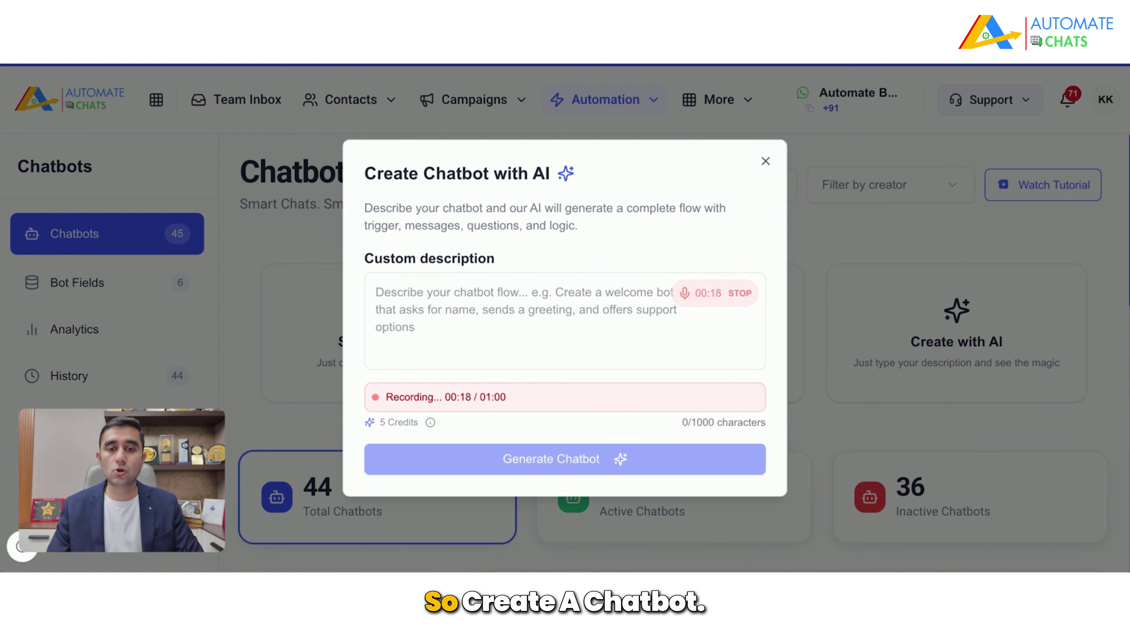
{"action": "left_click", "coordinate": [718, 302]}
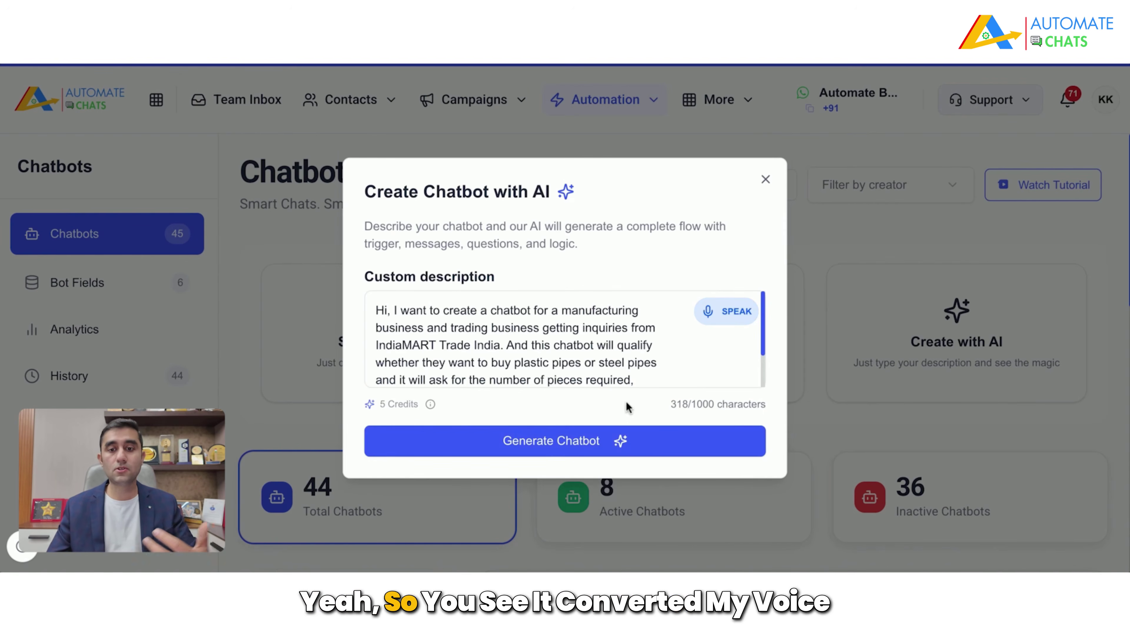
{"action": "left_click", "coordinate": [598, 448]}
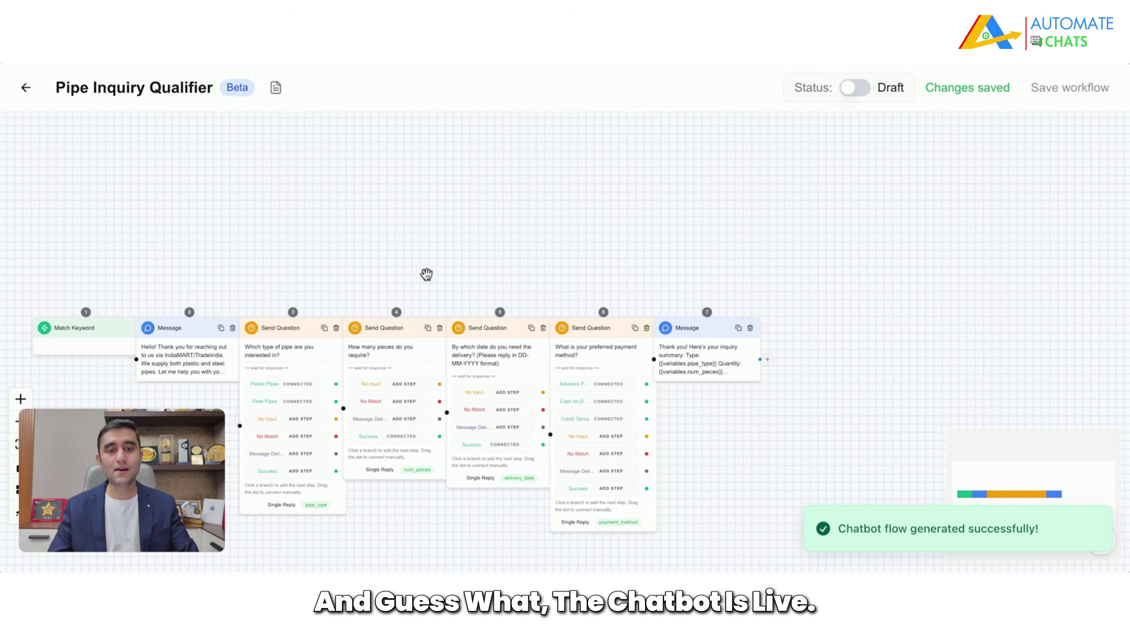
Step: Set the Match Keyword trigger's condition value to 'pipes' and save it
{"action": "left_click_drag", "start_coordinate": [376, 245], "coordinate": [605, 186]}
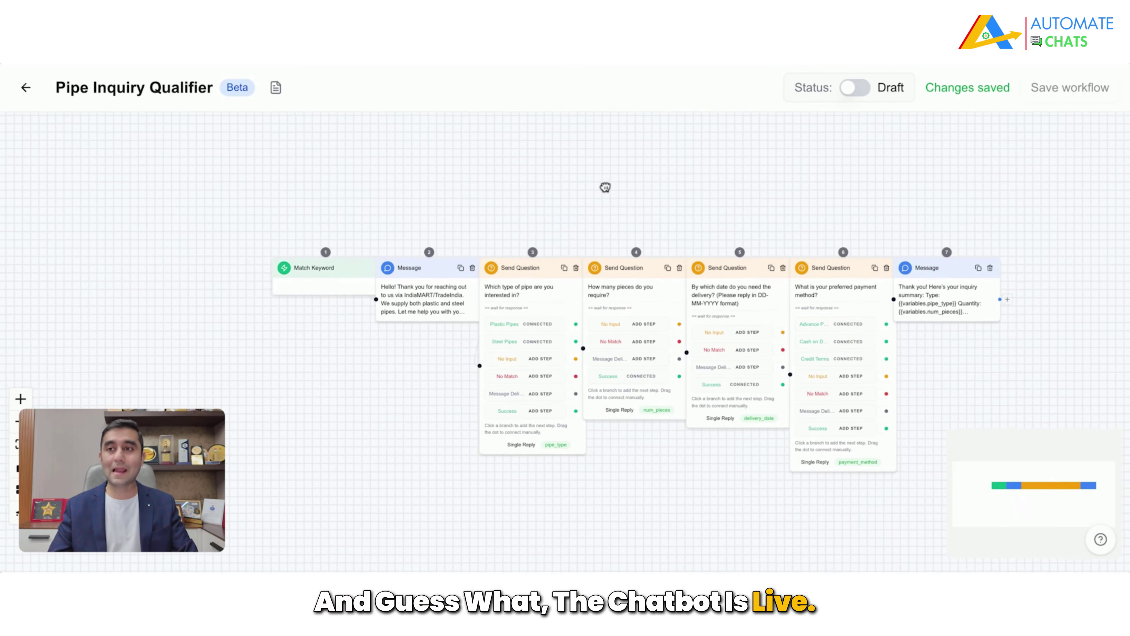
{"action": "left_click", "coordinate": [312, 297]}
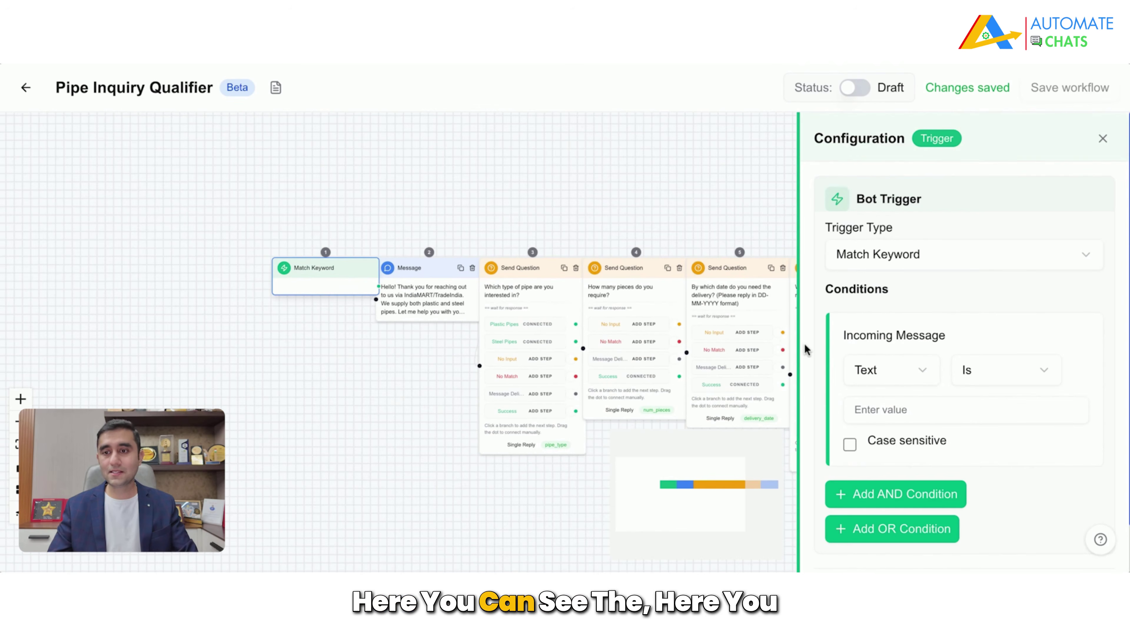
{"action": "scroll", "coordinate": [1026, 302], "scroll_direction": "down", "scroll_amount": 1}
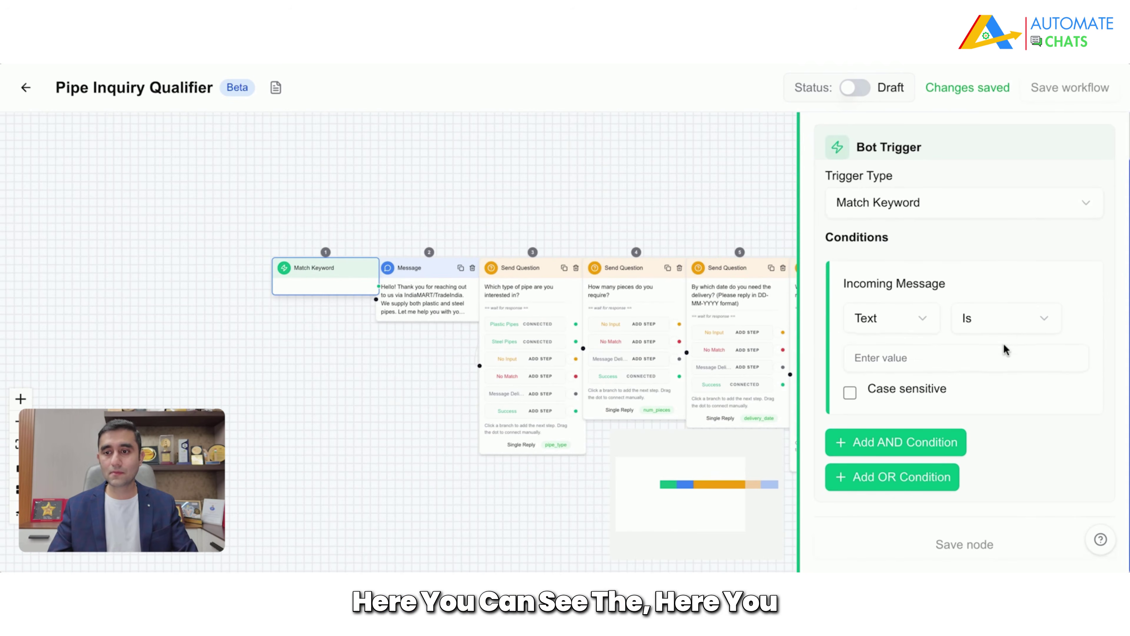
{"action": "left_click", "coordinate": [971, 362]}
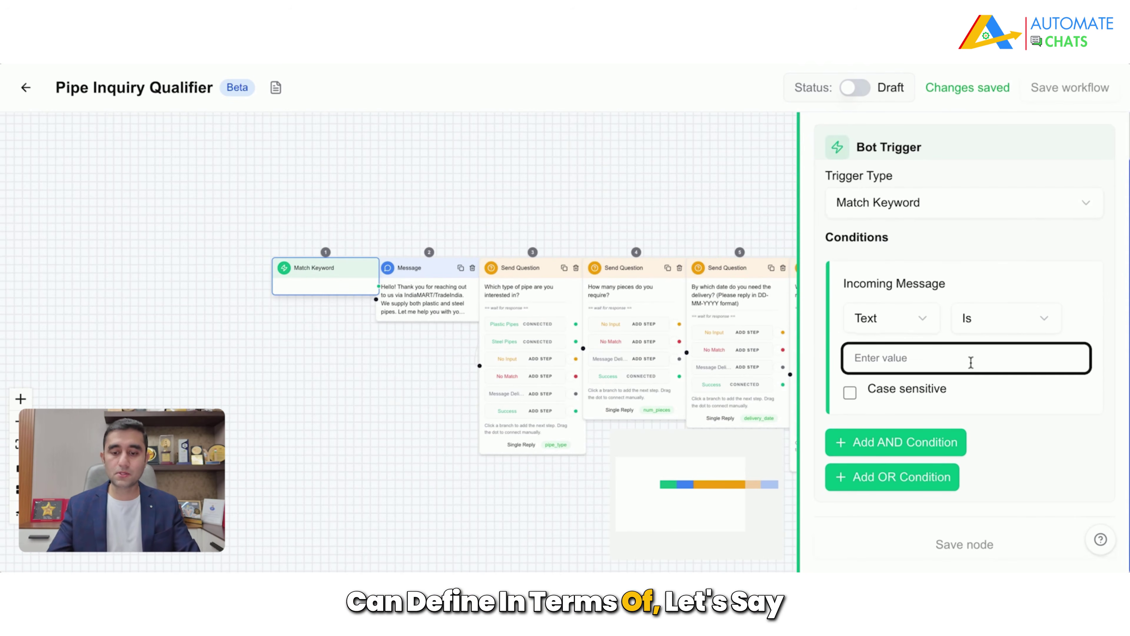
{"action": "type", "text": "pipes"}
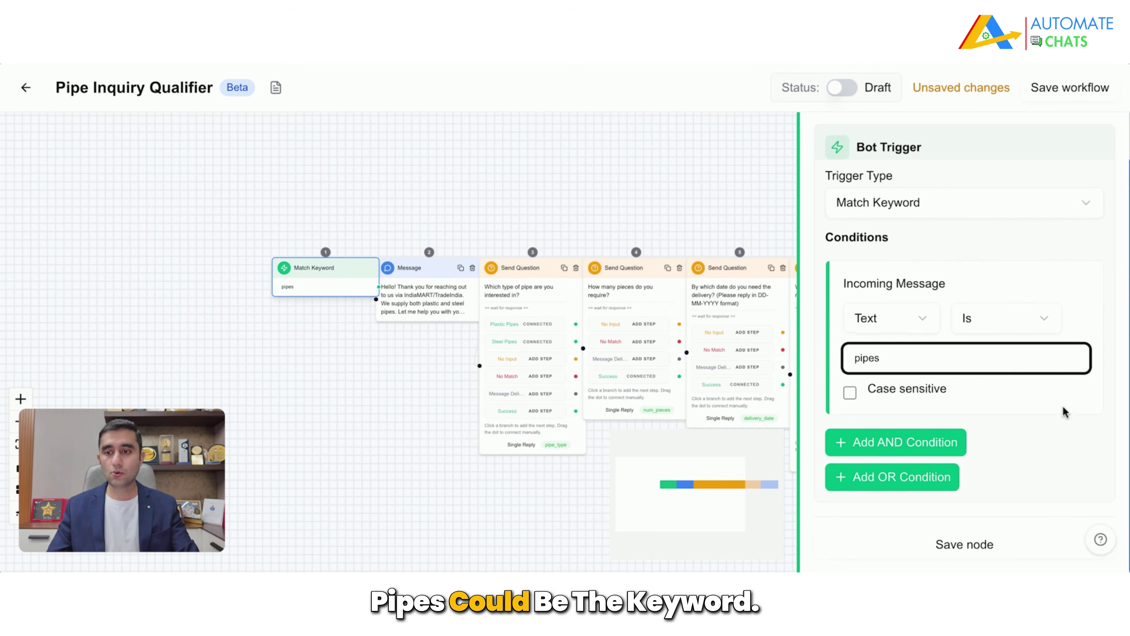
{"action": "key", "text": "Return"}
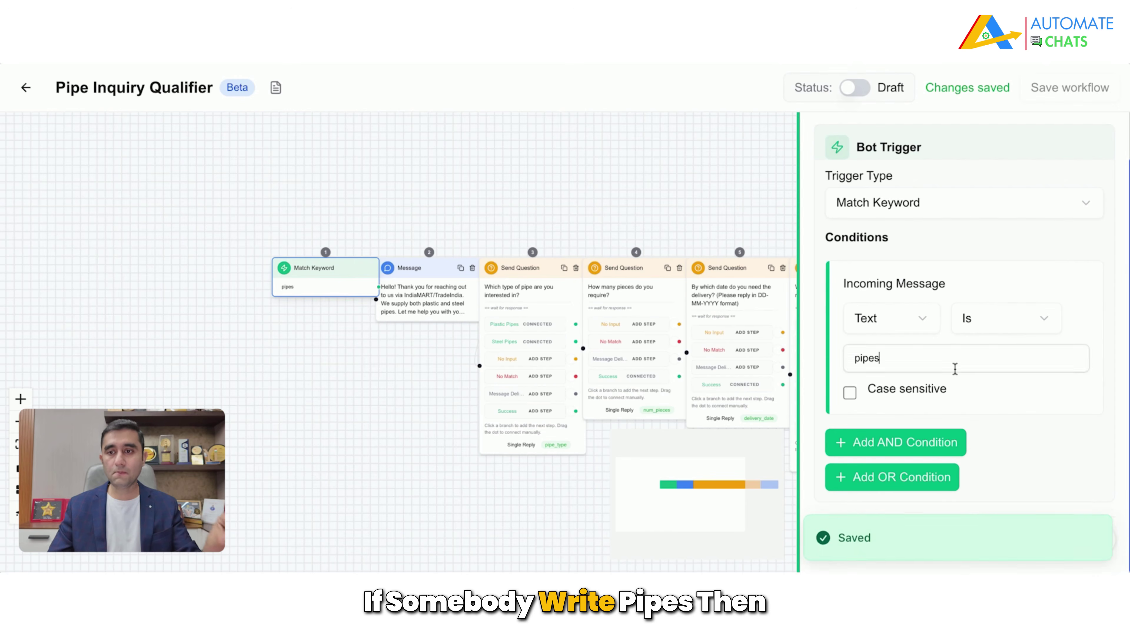
{"action": "scroll", "coordinate": [392, 346], "scroll_direction": "up", "scroll_amount": 5}
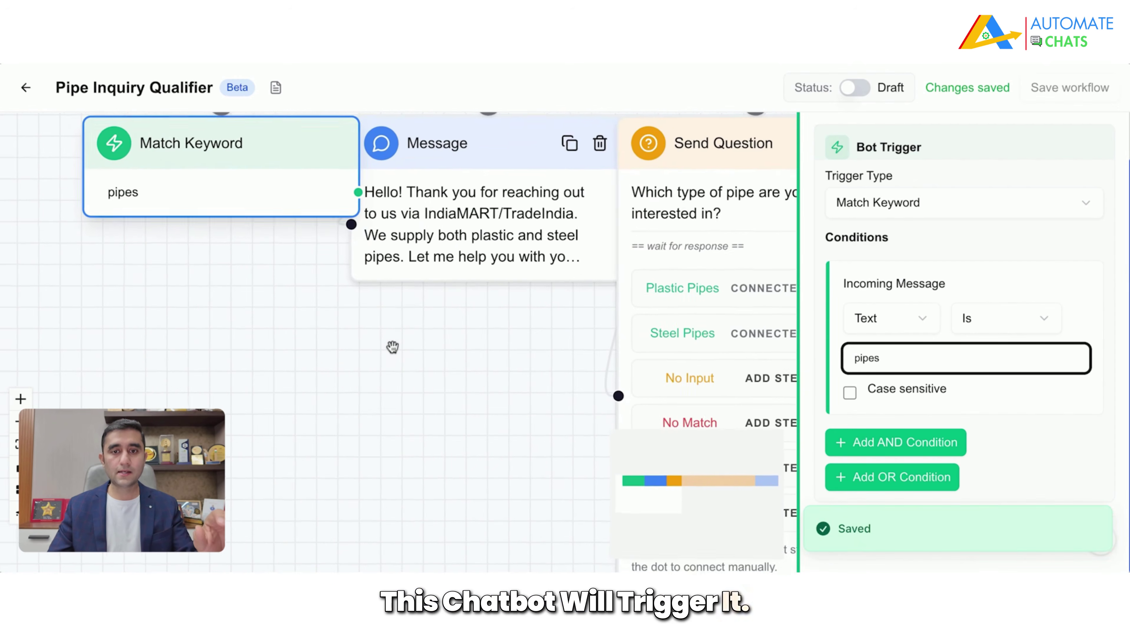
{"action": "scroll", "coordinate": [393, 346], "scroll_direction": "down", "scroll_amount": 1}
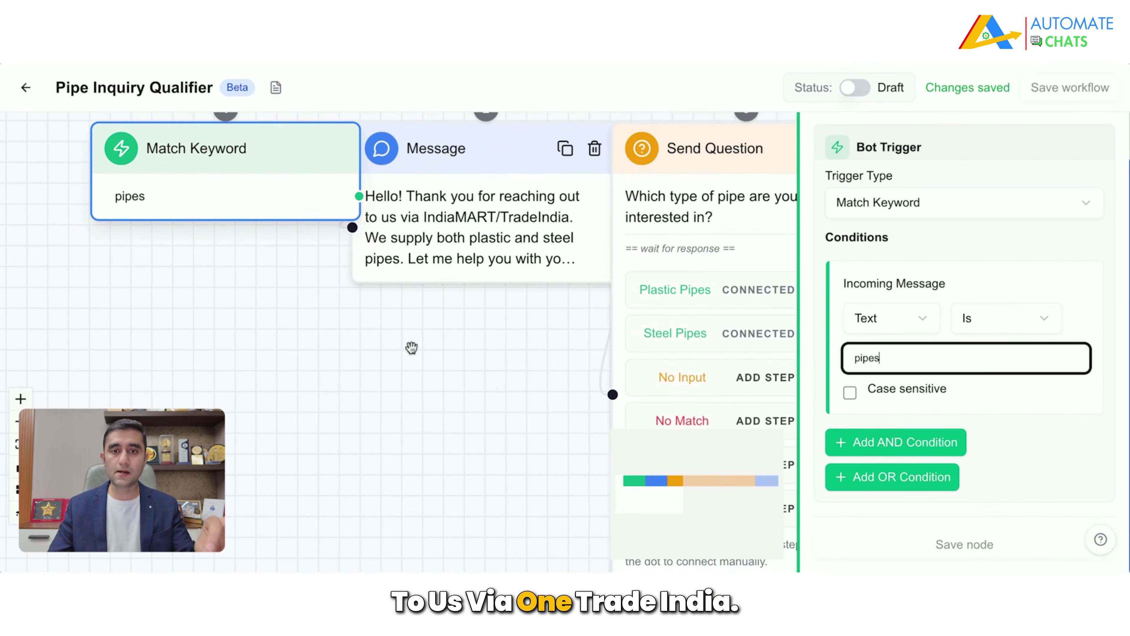
{"action": "left_click_drag", "start_coordinate": [501, 328], "coordinate": [379, 334]}
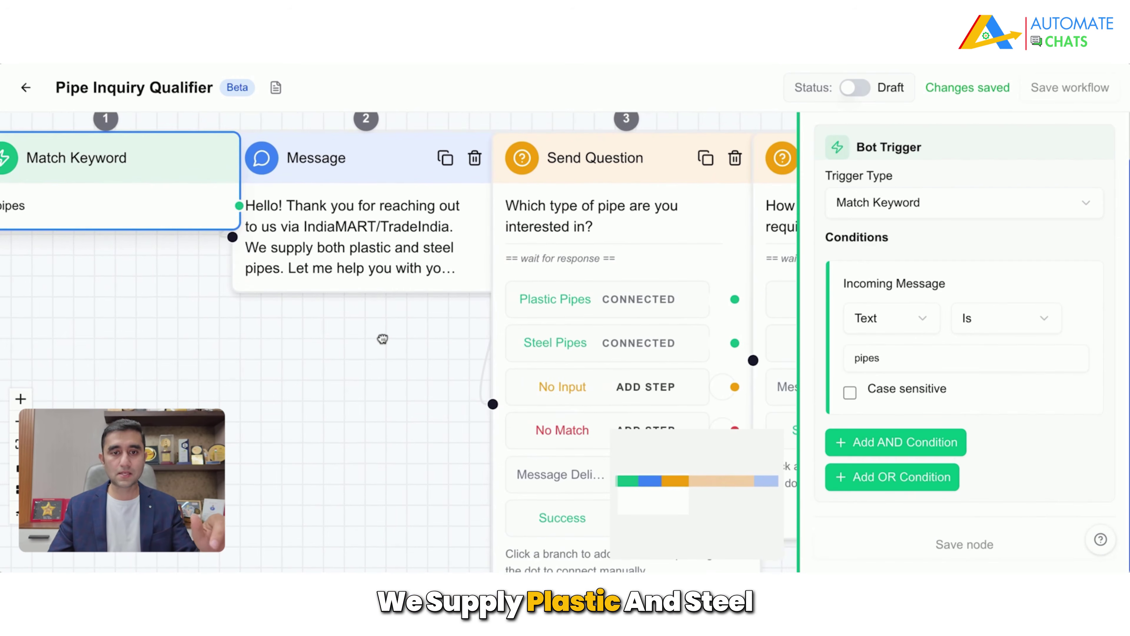
{"action": "left_click", "coordinate": [362, 275]}
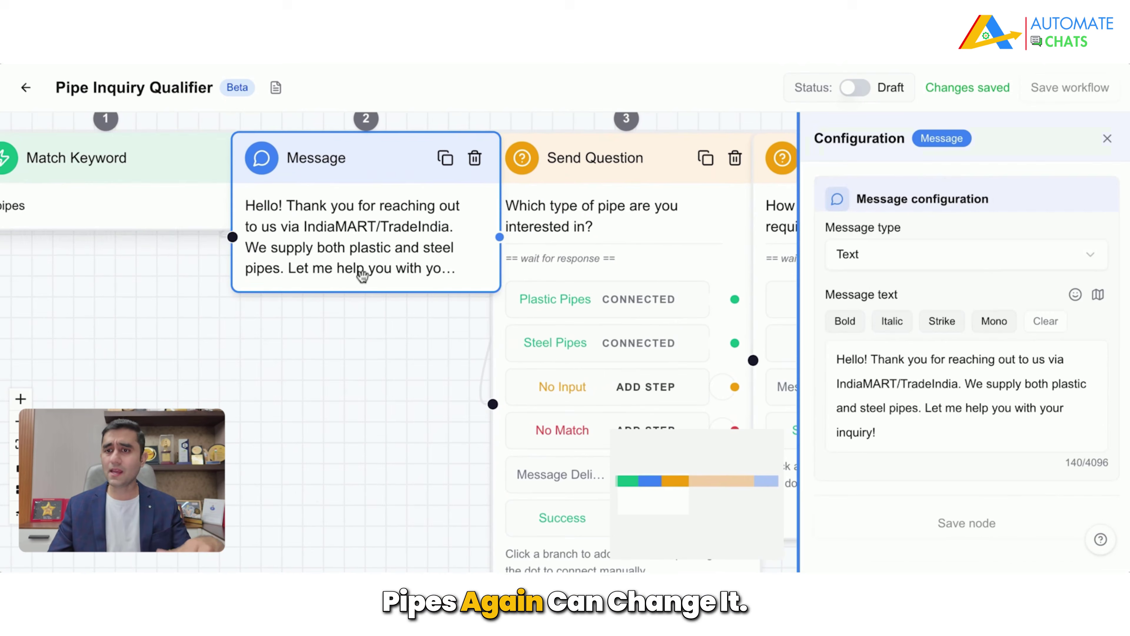
Step: Insert 'Welcome to Maa Shakti Traders.' at the start of the welcome message and save the node
{"action": "left_click", "coordinate": [998, 360]}
{"action": "left_click_drag", "start_coordinate": [898, 383], "coordinate": [1004, 387]}
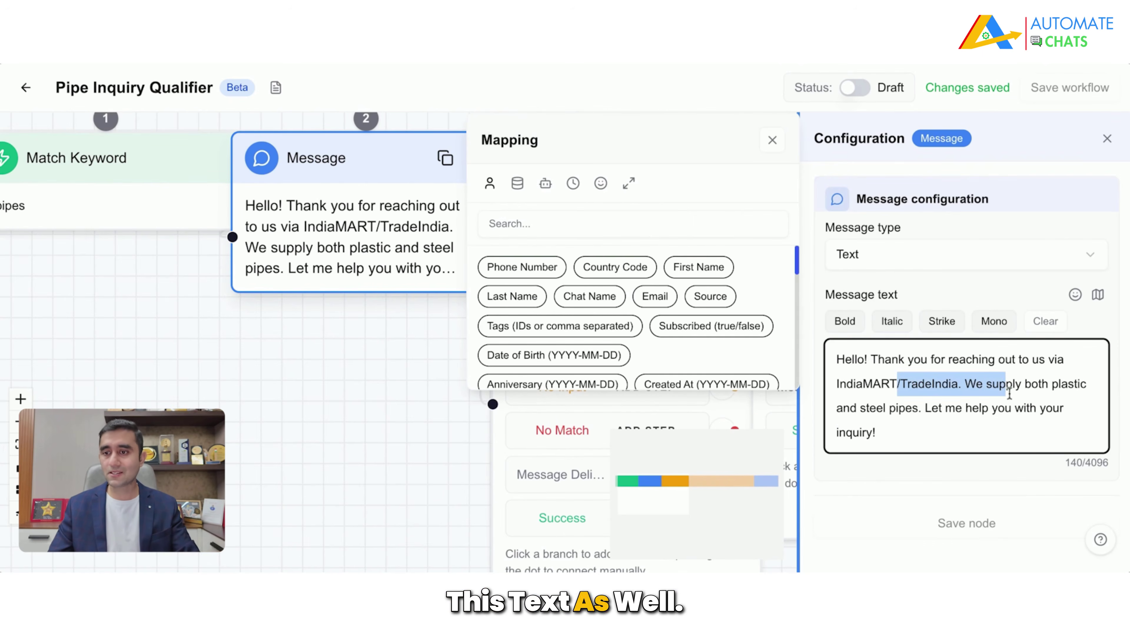
{"action": "left_click", "coordinate": [1011, 395]}
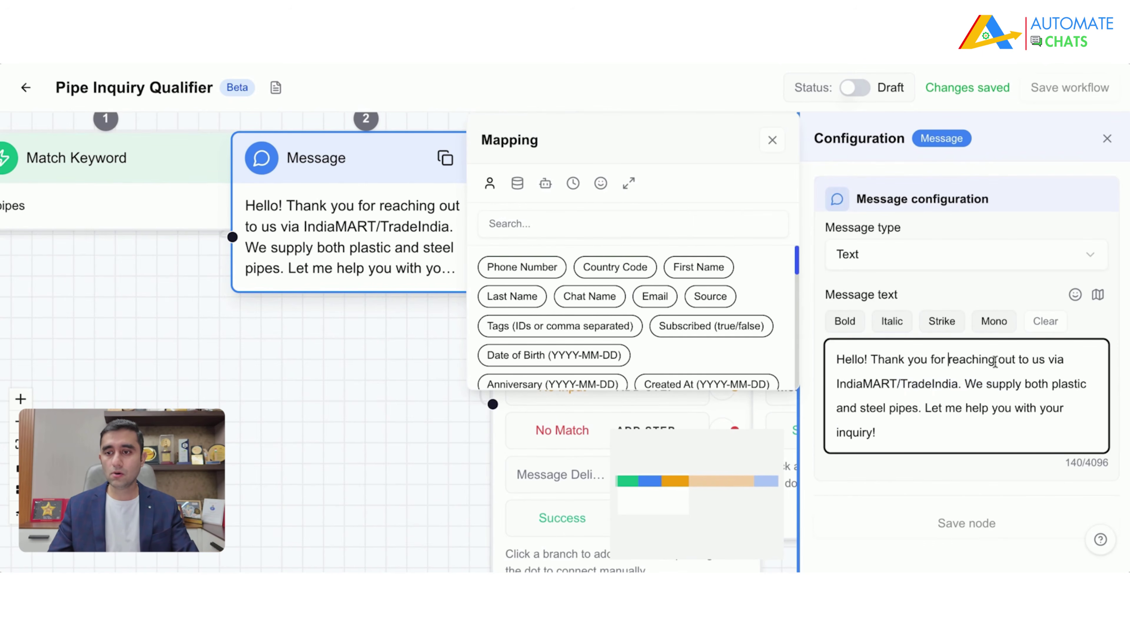
{"action": "left_click", "coordinate": [871, 360]}
{"action": "type", "text": "Welcome to"}
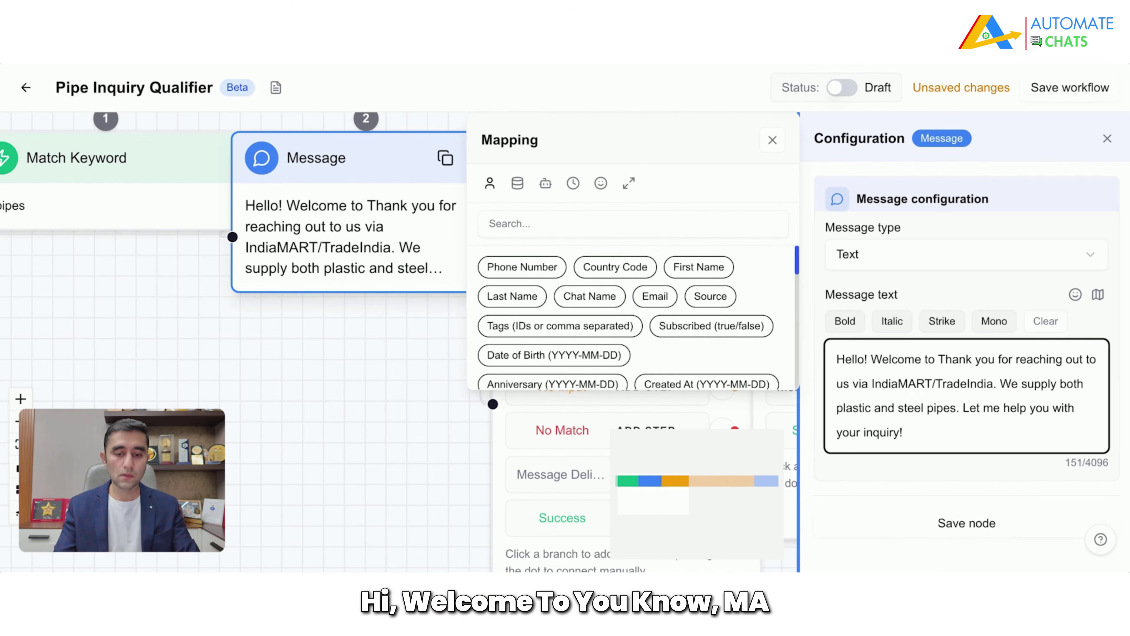
{"action": "type", "text": " Maa Skht"}
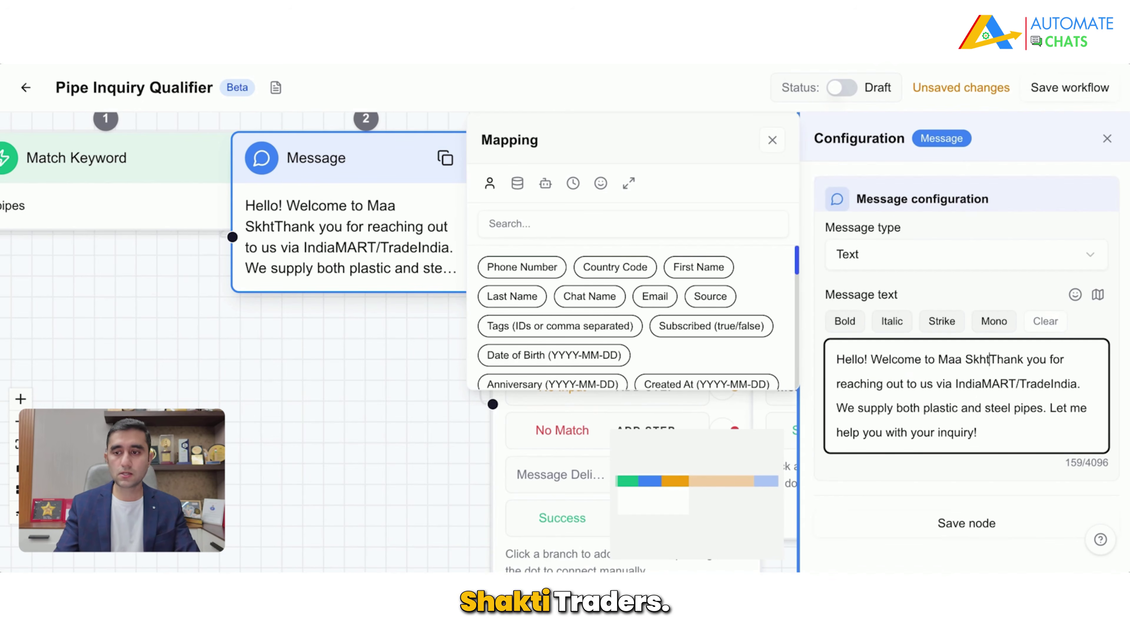
{"action": "key", "text": "BackSpace"}
{"action": "key", "text": "BackSpace"}
{"action": "key", "text": "BackSpace"}
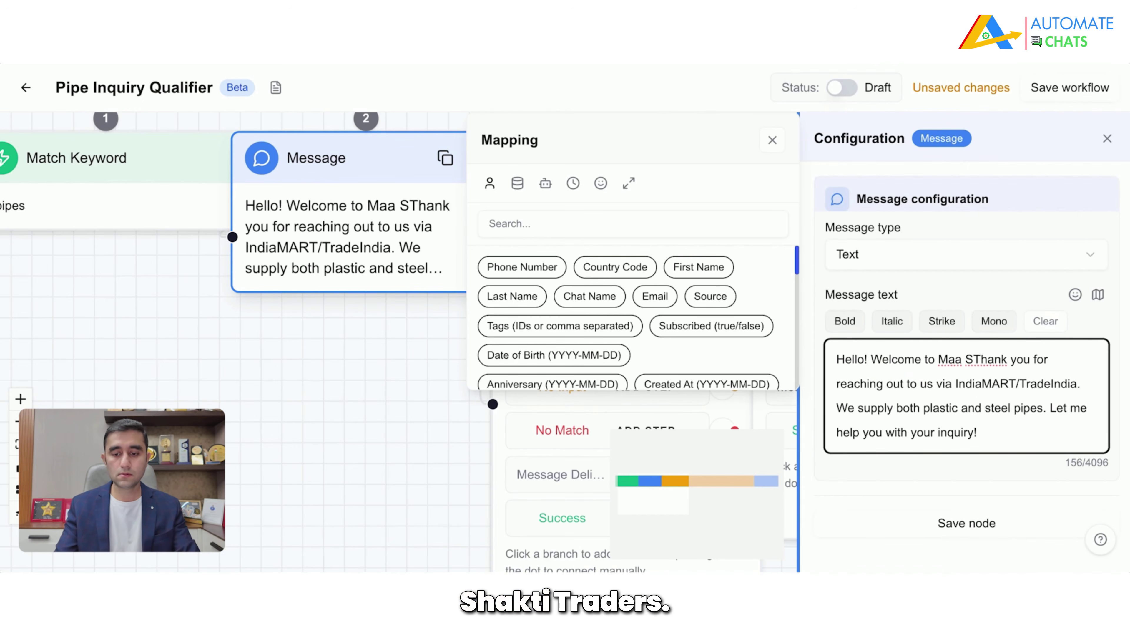
{"action": "type", "text": "hakti Trader"}
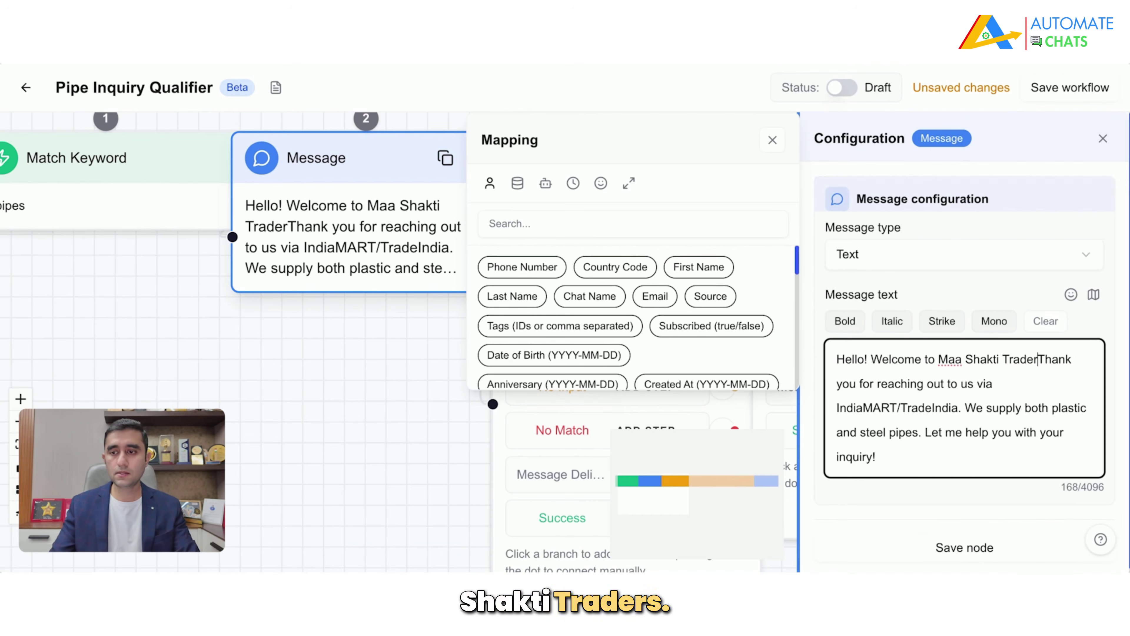
{"action": "type", "text": "s."}
{"action": "scroll", "coordinate": [1022, 251], "scroll_direction": "down", "scroll_amount": 1}
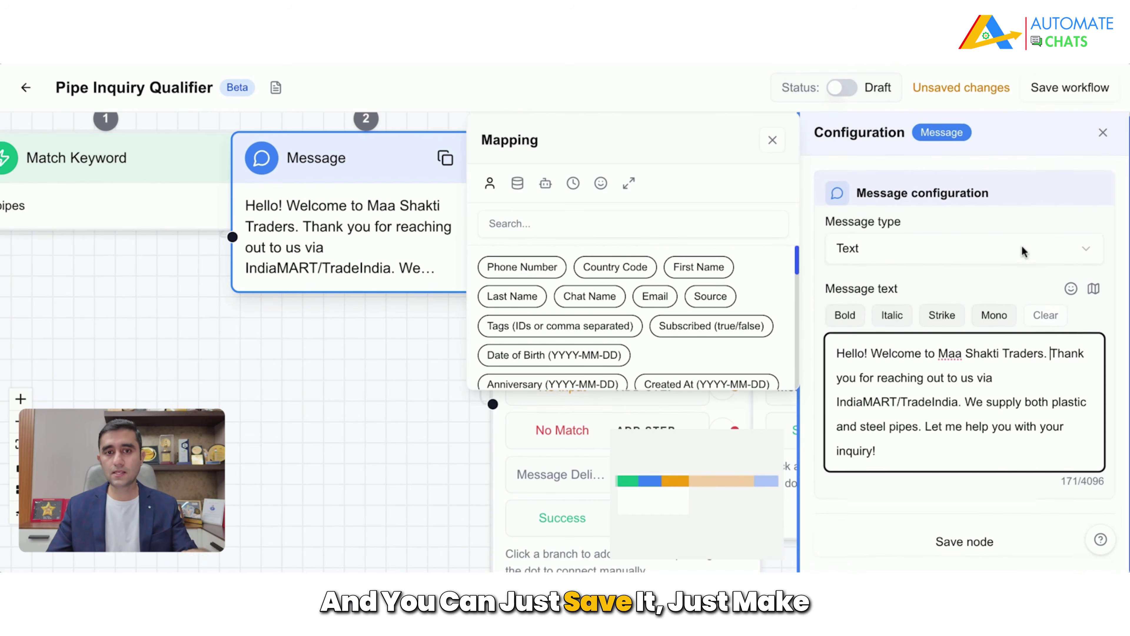
{"action": "left_click", "coordinate": [956, 546]}
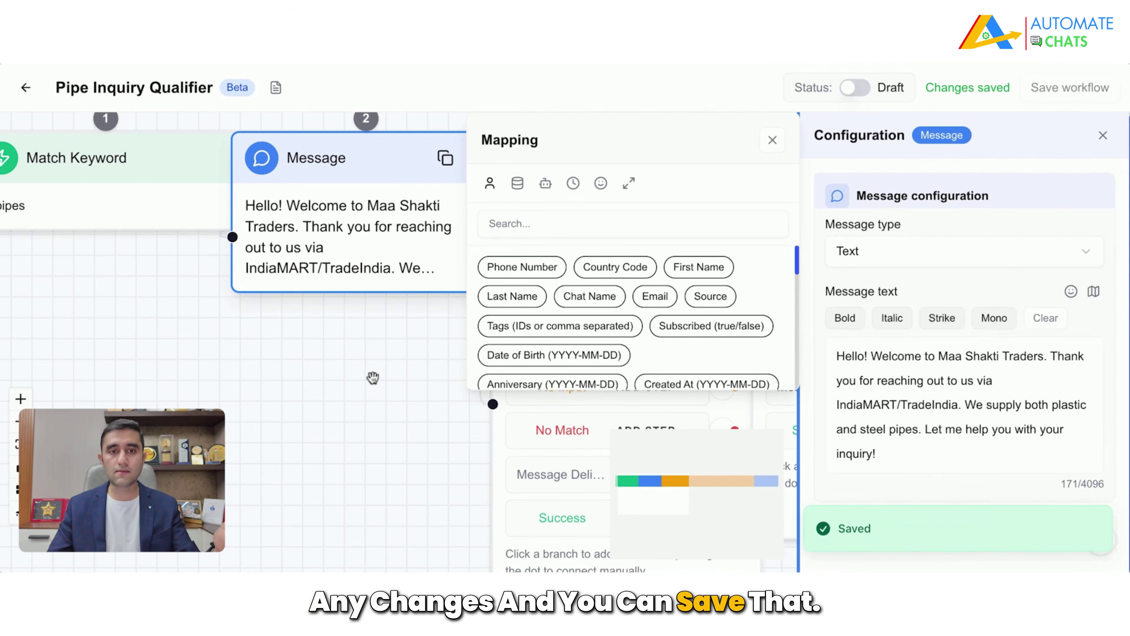
Step: Close the message settings and pan the canvas to show the question steps
{"action": "left_click", "coordinate": [373, 378]}
{"action": "left_click_drag", "start_coordinate": [373, 377], "coordinate": [180, 425]}
{"action": "right_click", "coordinate": [180, 426]}
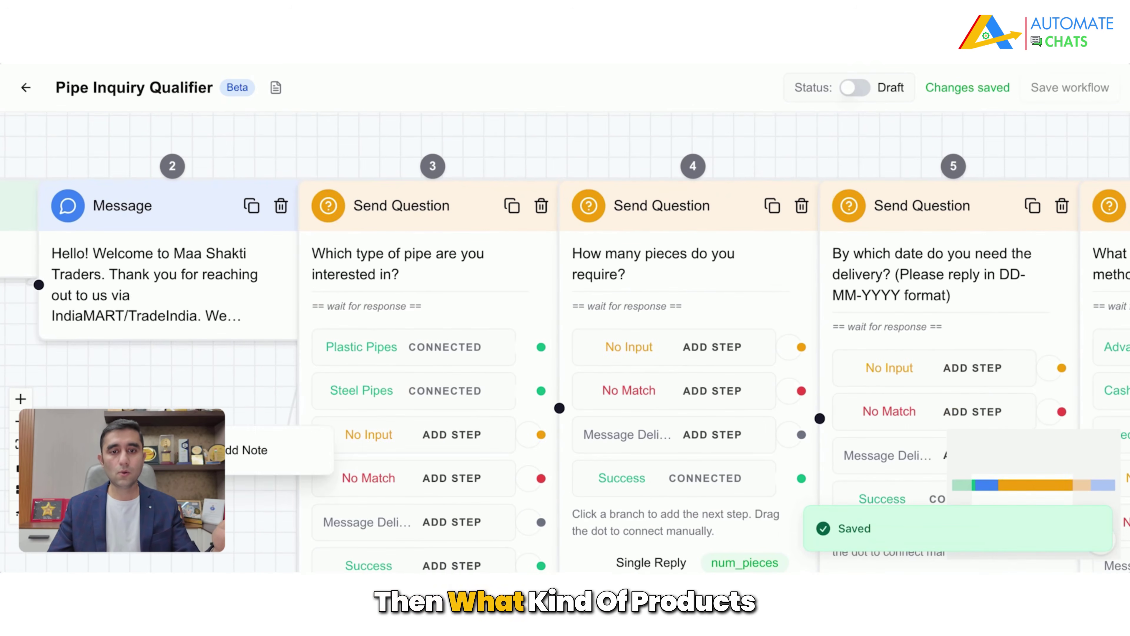
{"action": "left_click", "coordinate": [138, 414]}
{"action": "scroll", "coordinate": [136, 412], "scroll_direction": "down", "scroll_amount": 1}
{"action": "left_click_drag", "start_coordinate": [137, 412], "coordinate": [159, 317]}
{"action": "left_click_drag", "start_coordinate": [205, 415], "coordinate": [53, 463]}
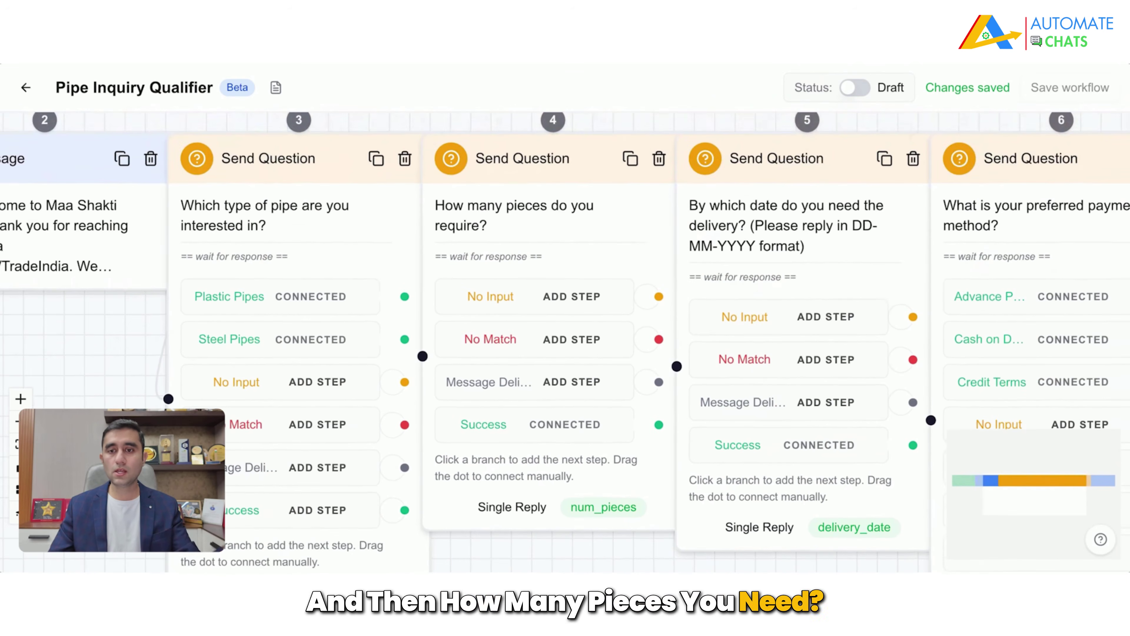
{"action": "left_click", "coordinate": [302, 230]}
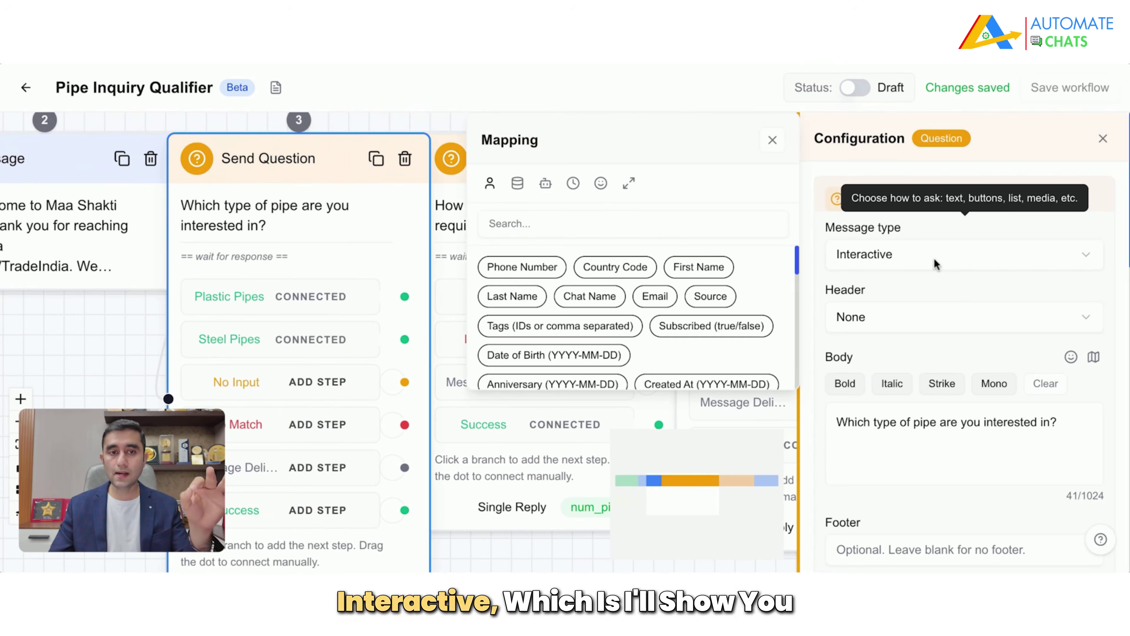
{"action": "scroll", "coordinate": [974, 299], "scroll_direction": "down", "scroll_amount": 7}
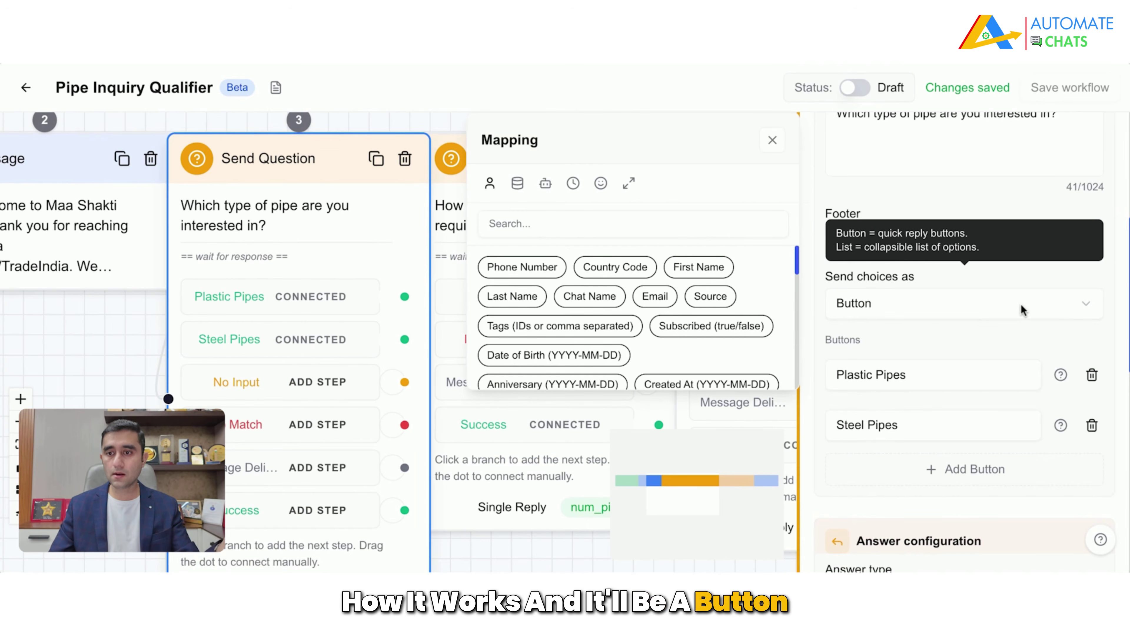
{"action": "scroll", "coordinate": [1021, 310], "scroll_direction": "down", "scroll_amount": 5}
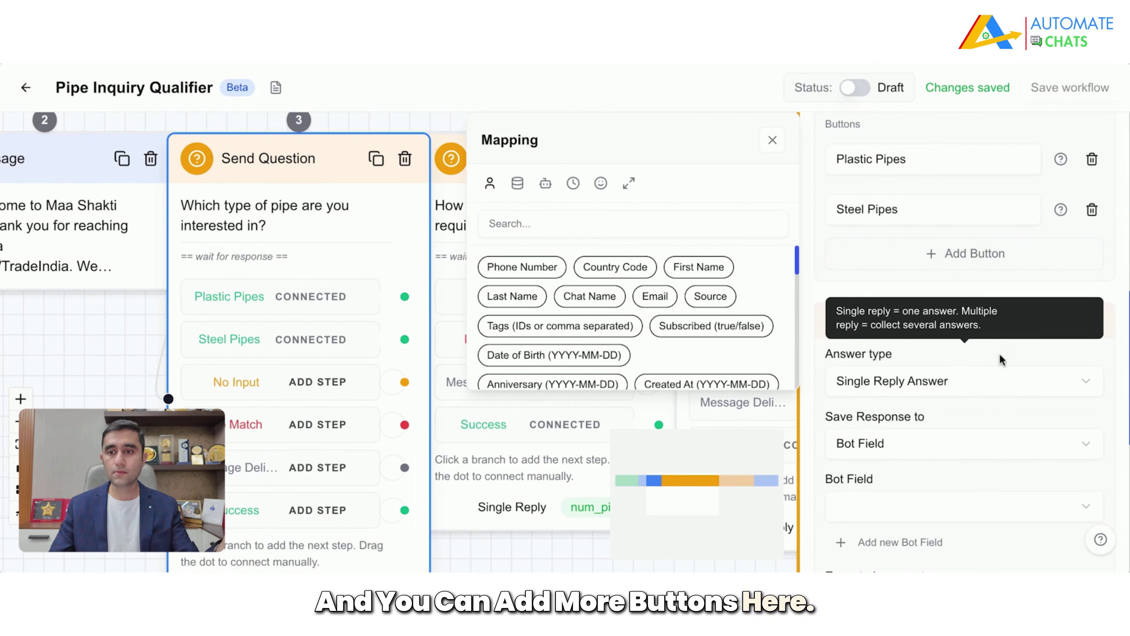
{"action": "left_click", "coordinate": [142, 412]}
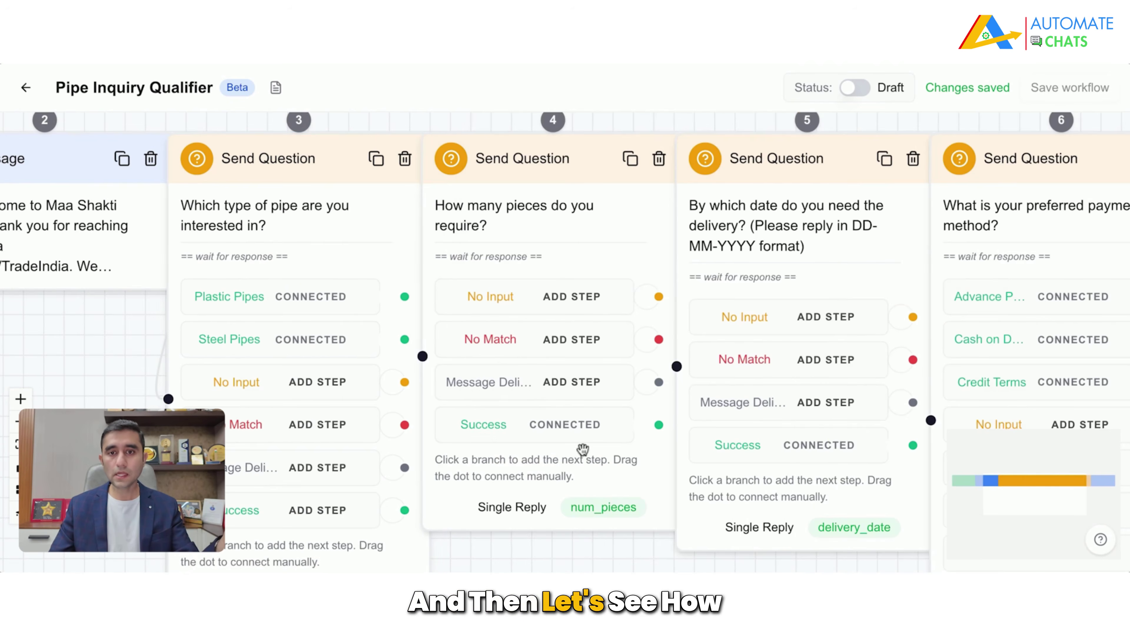
{"action": "left_click_drag", "start_coordinate": [595, 560], "coordinate": [473, 525]}
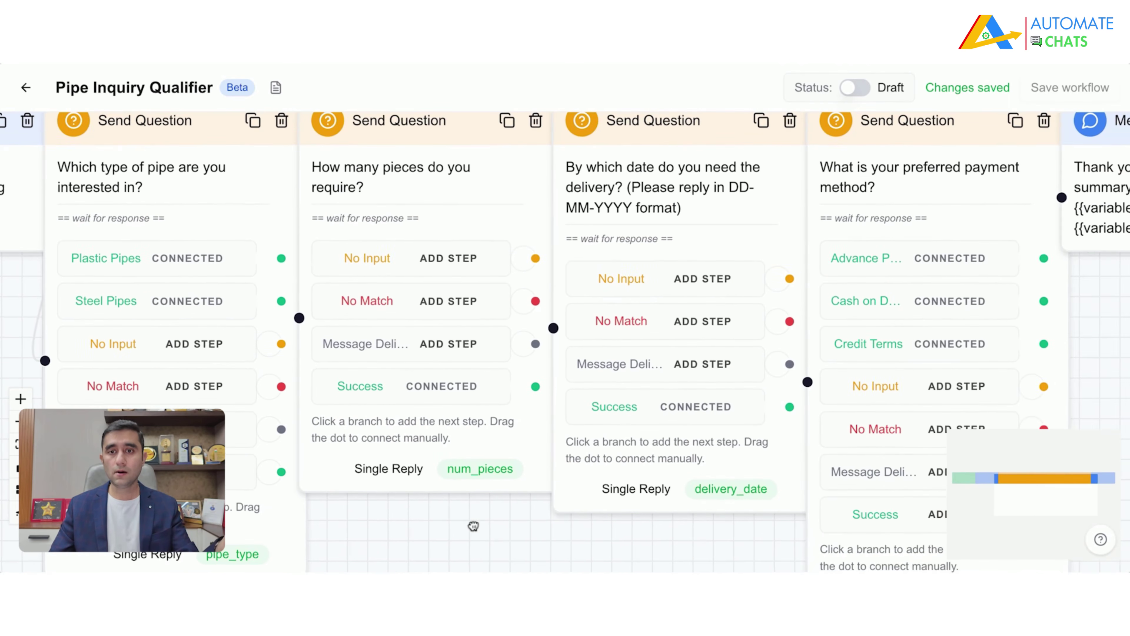
{"action": "left_click_drag", "start_coordinate": [550, 550], "coordinate": [377, 572]}
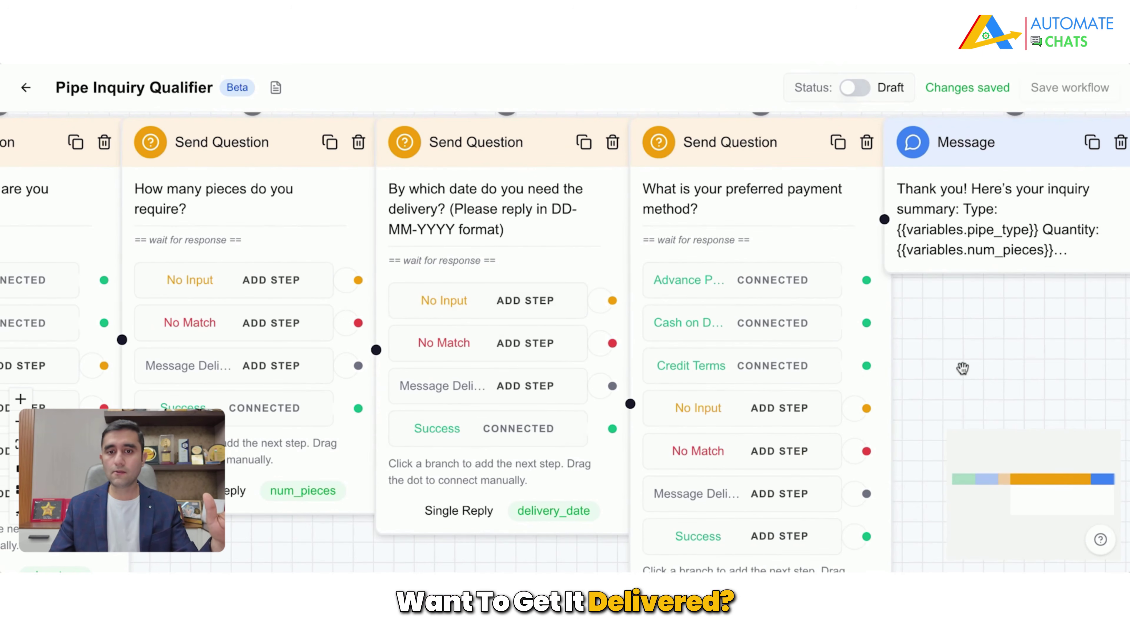
{"action": "left_click_drag", "start_coordinate": [962, 368], "coordinate": [800, 361]}
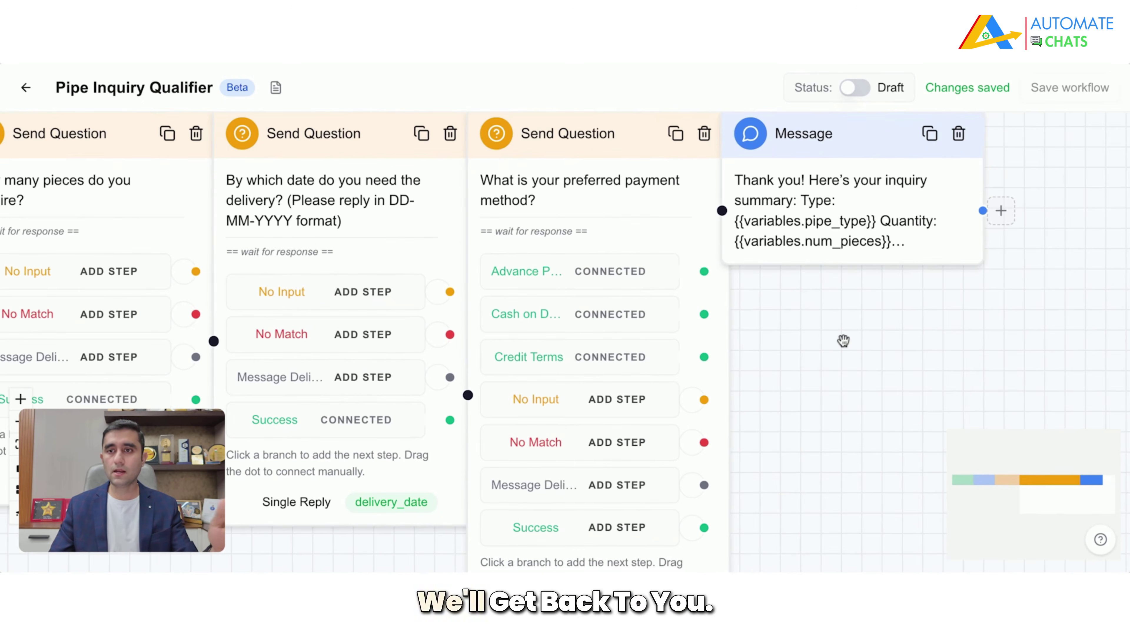
Step: Switch the chatbot's Status to Active and add a Goto step after the summary message
{"action": "left_click", "coordinate": [854, 87]}
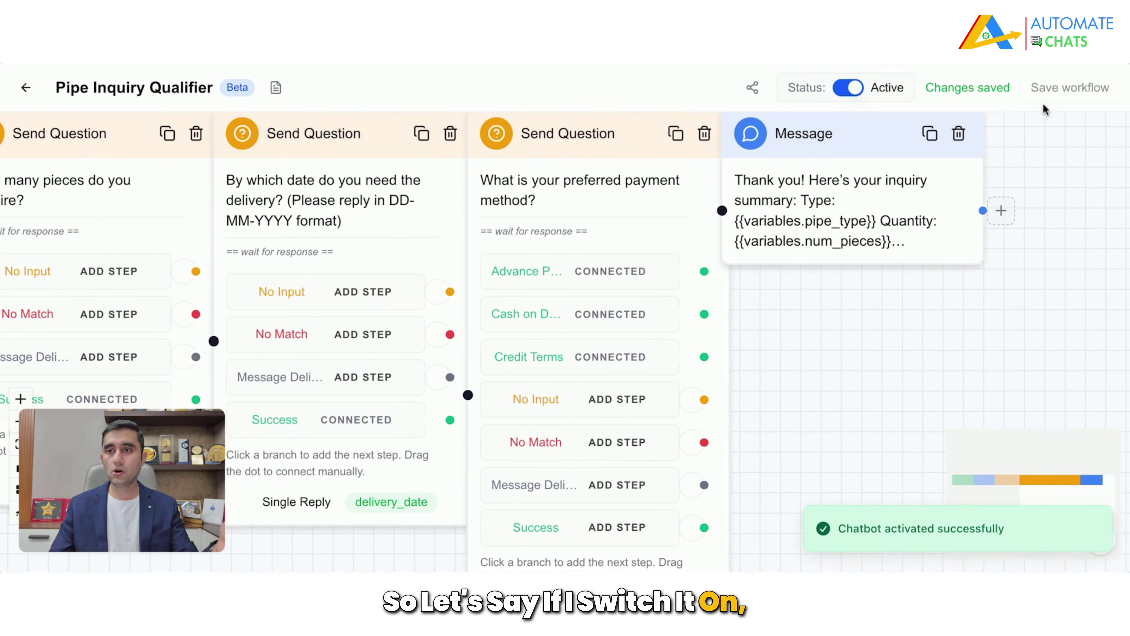
{"action": "left_click_drag", "start_coordinate": [912, 380], "coordinate": [1108, 387]}
{"action": "left_click_drag", "start_coordinate": [218, 555], "coordinate": [519, 511]}
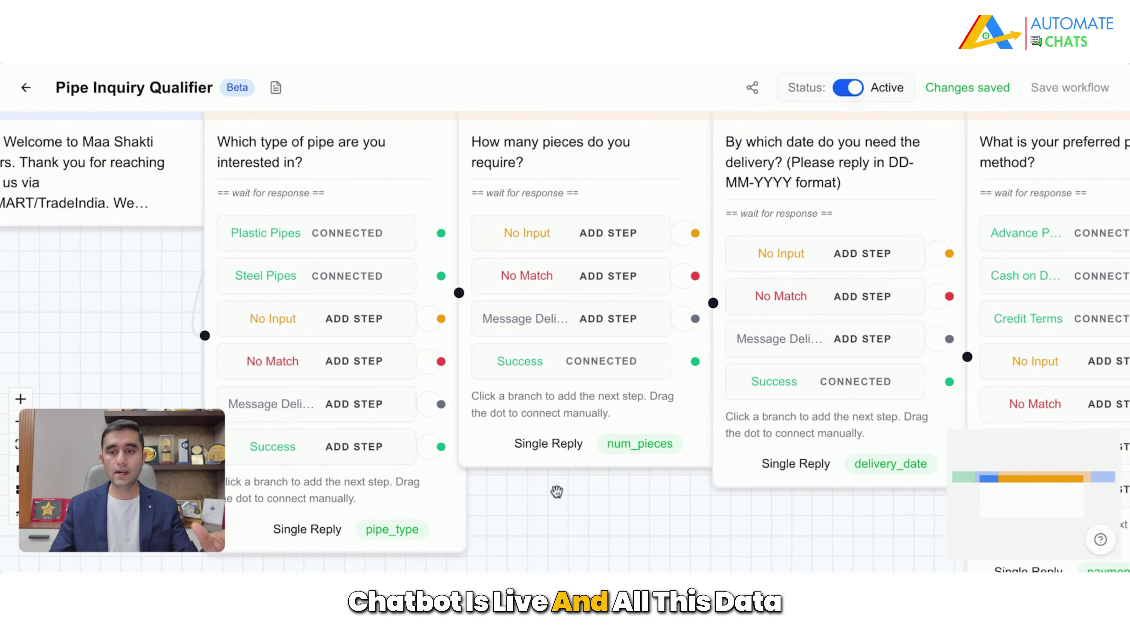
{"action": "scroll", "coordinate": [557, 491], "scroll_direction": "right", "scroll_amount": 10}
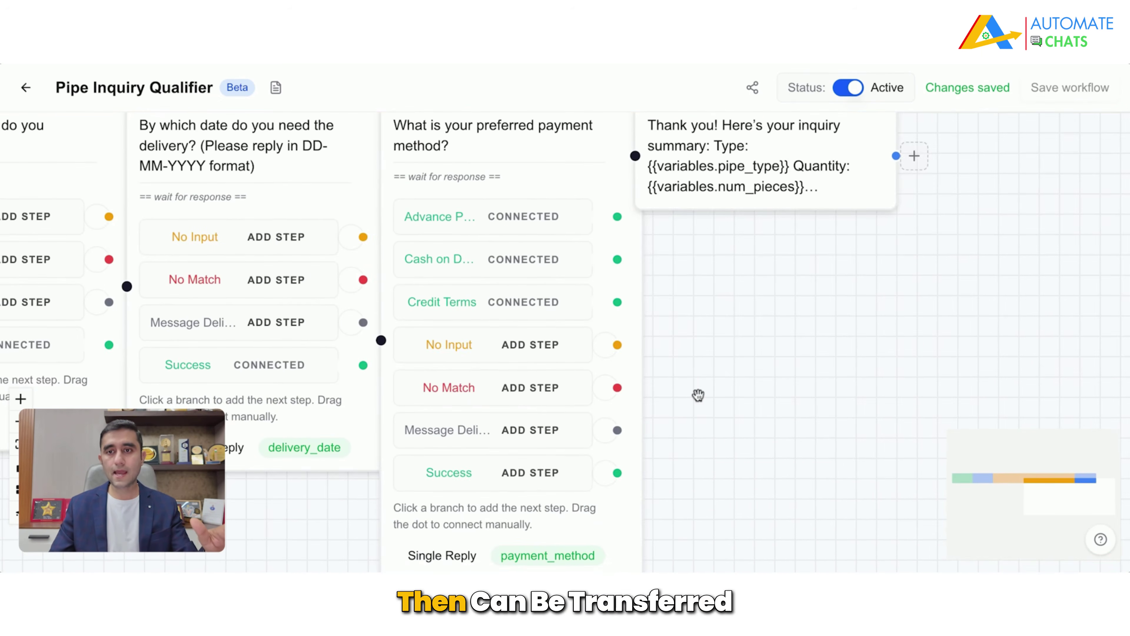
{"action": "left_click_drag", "start_coordinate": [698, 395], "coordinate": [623, 476]}
{"action": "left_click", "coordinate": [839, 246]}
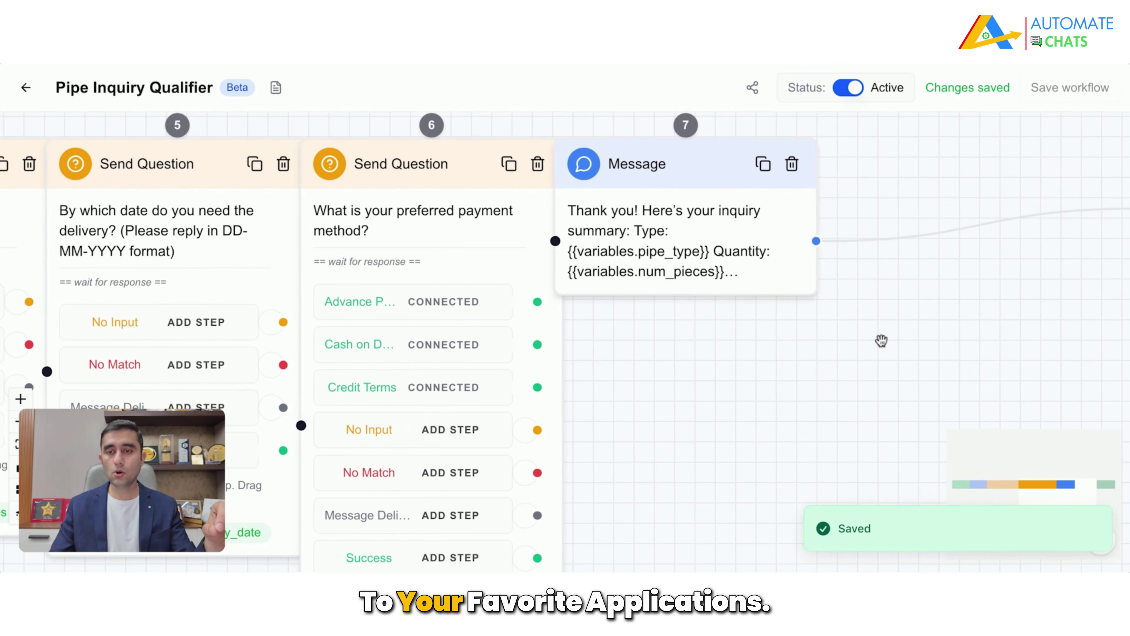
{"action": "left_click_drag", "start_coordinate": [881, 341], "coordinate": [536, 358]}
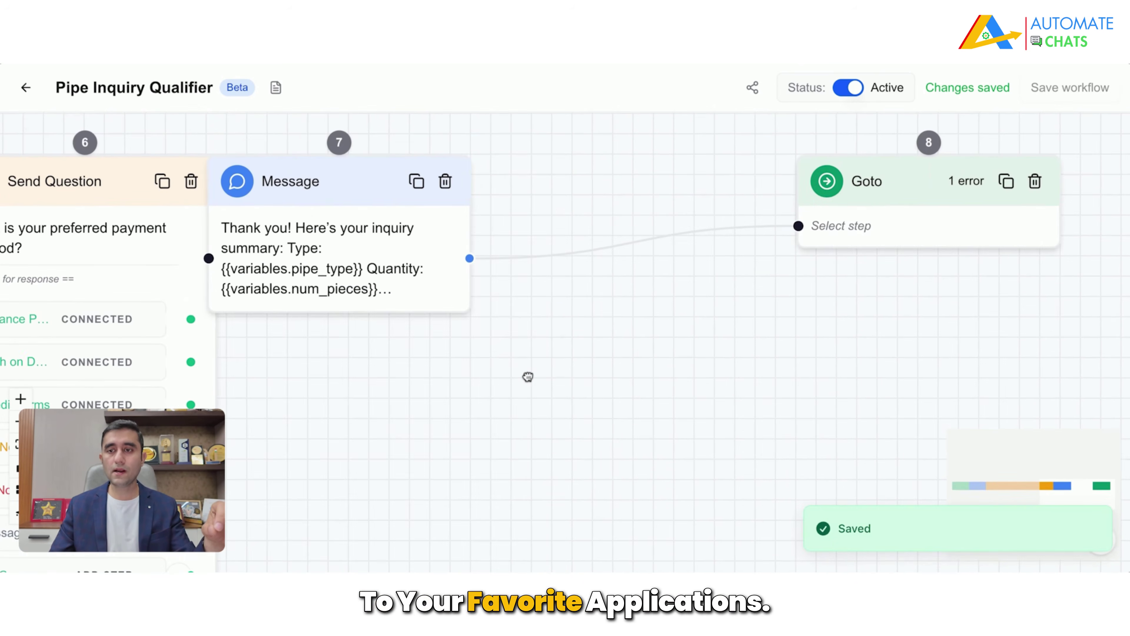
Step: Delete the Goto step, then browse the Integration node's app list without adding a step
{"action": "left_click", "coordinate": [1041, 189]}
{"action": "left_click", "coordinate": [487, 258]}
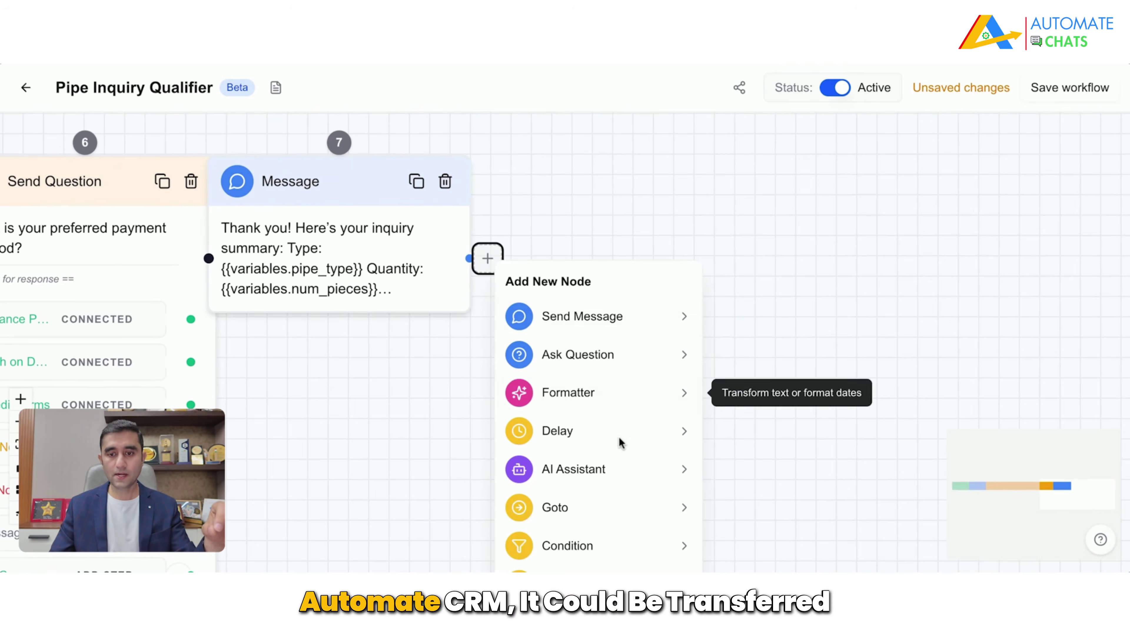
{"action": "scroll", "coordinate": [620, 488], "scroll_direction": "down", "scroll_amount": 4}
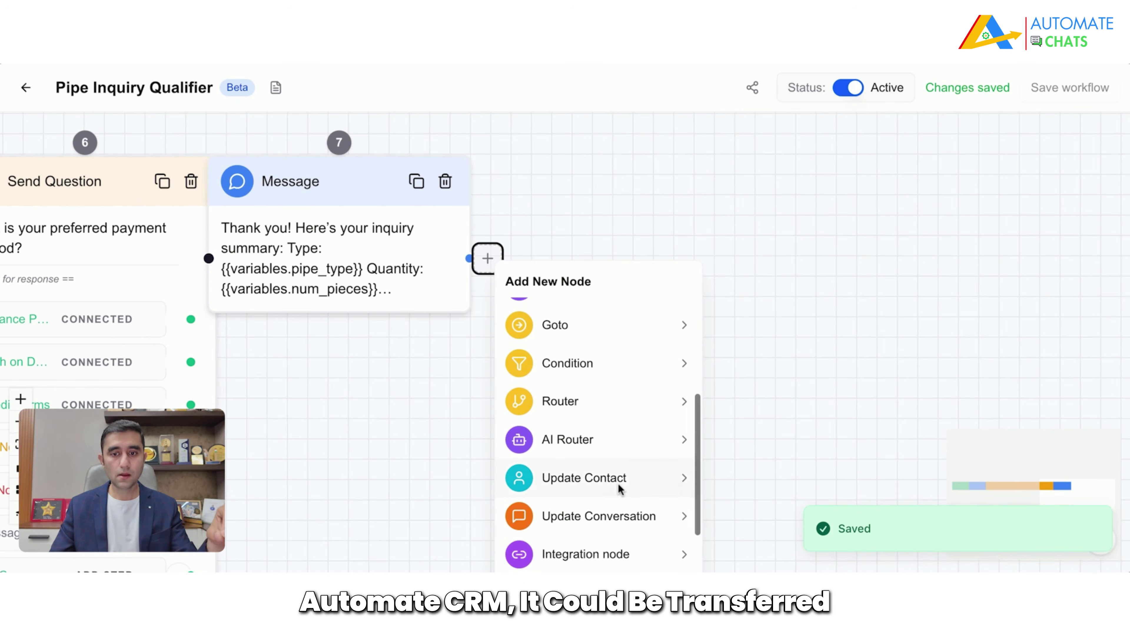
{"action": "scroll", "coordinate": [598, 428], "scroll_direction": "down", "scroll_amount": 2}
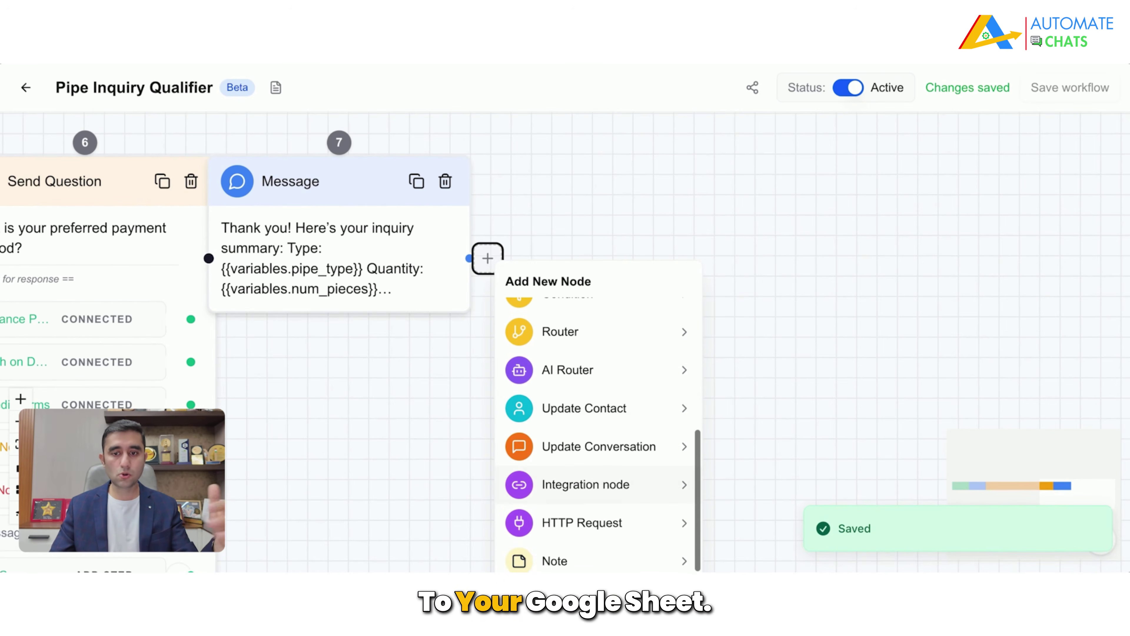
{"action": "left_click", "coordinate": [598, 483]}
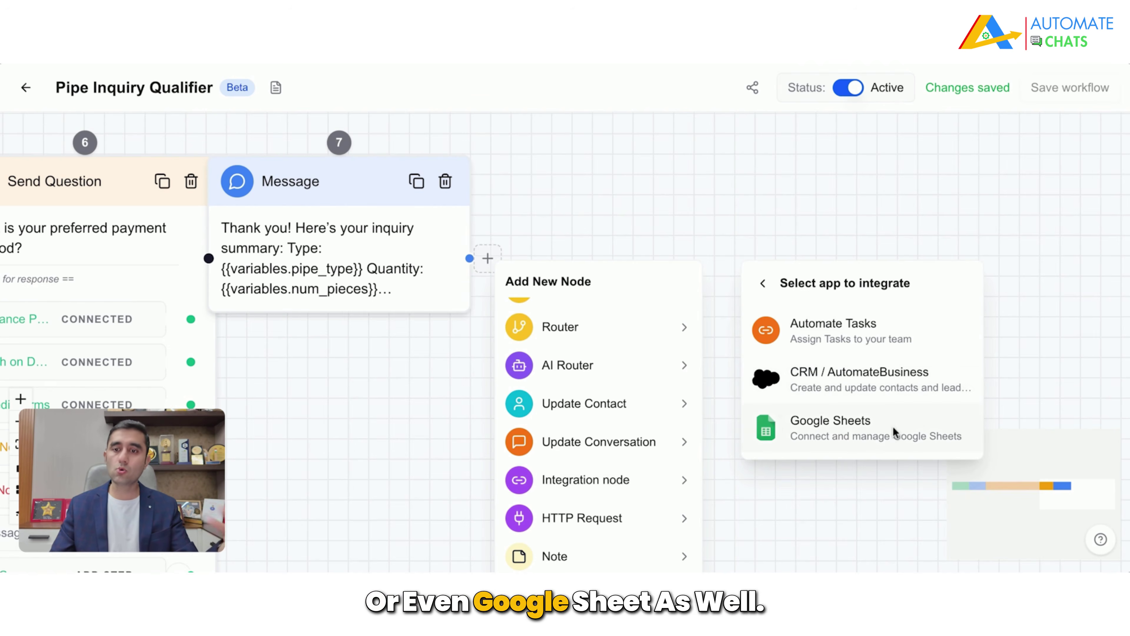
{"action": "left_click", "coordinate": [368, 413]}
{"action": "left_click_drag", "start_coordinate": [368, 414], "coordinate": [1128, 370]}
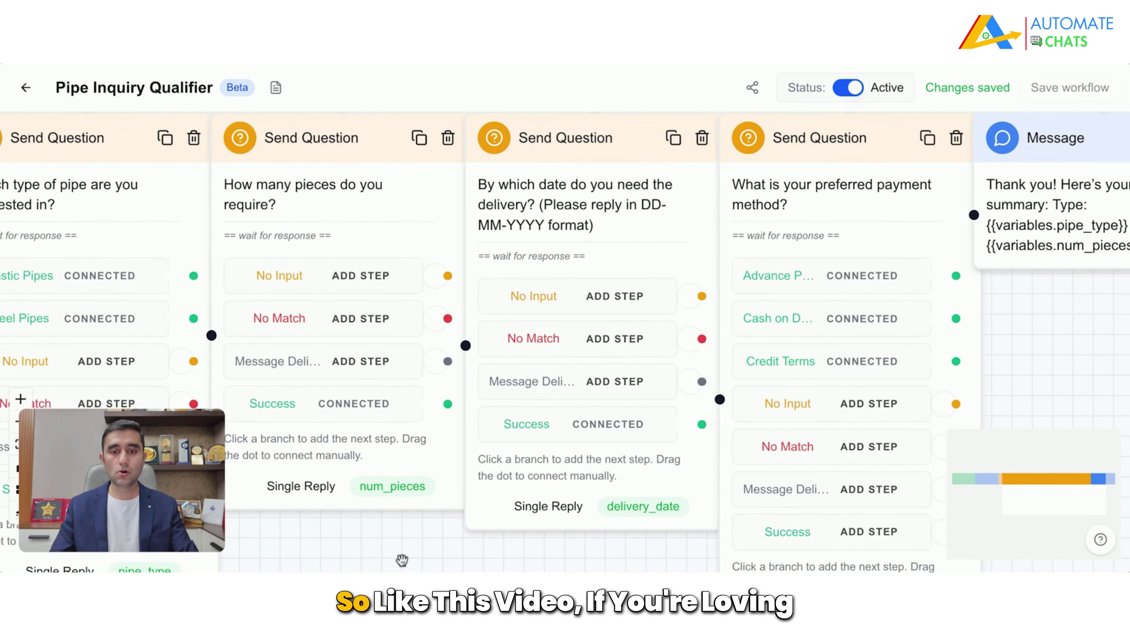
Step: Pan back to the flow's start, return to the Chatbots list and open the Team Inbox
{"action": "left_click_drag", "start_coordinate": [384, 553], "coordinate": [850, 530]}
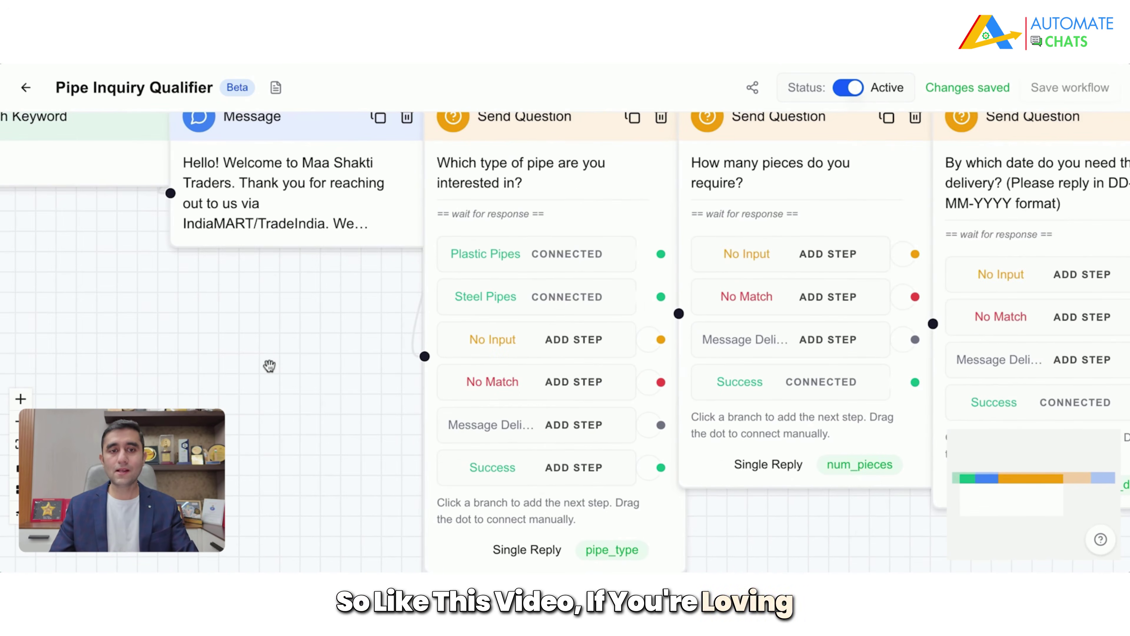
{"action": "left_click_drag", "start_coordinate": [277, 395], "coordinate": [505, 474]}
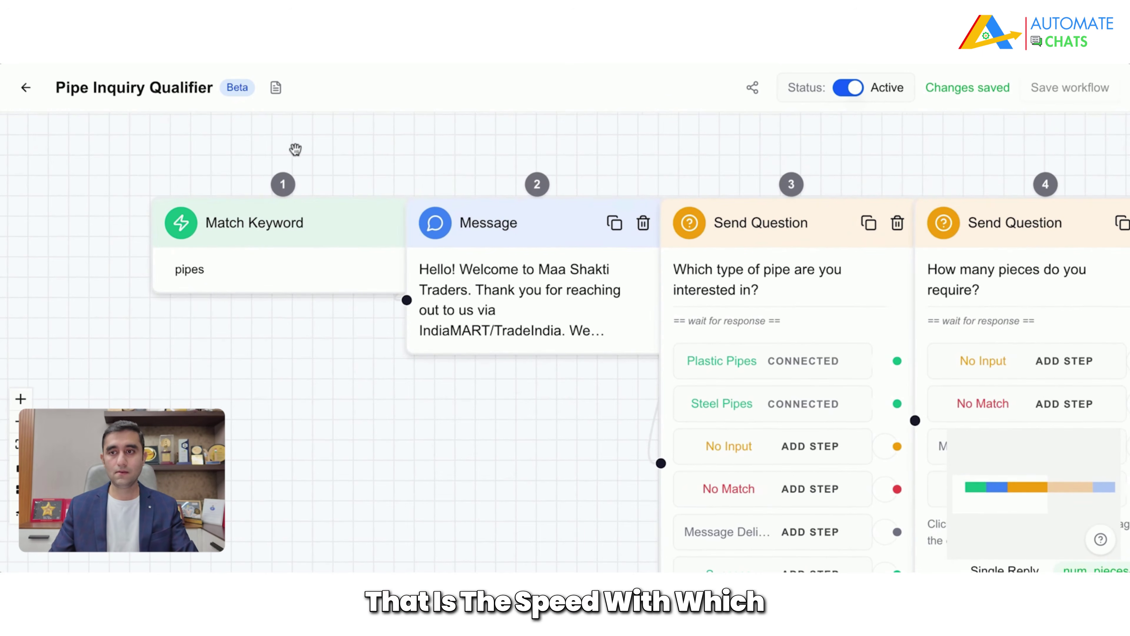
{"action": "left_click", "coordinate": [26, 88]}
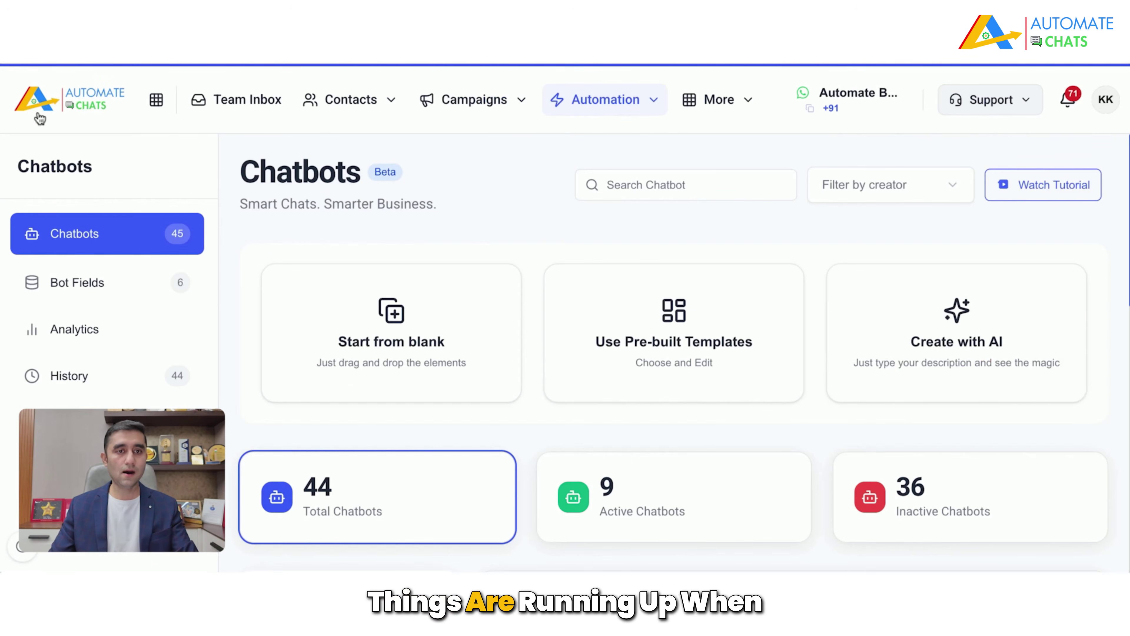
{"action": "left_click", "coordinate": [215, 105]}
Step: Set the test customer's conversation status to Closed, then delete the conversation
{"action": "left_click", "coordinate": [217, 307]}
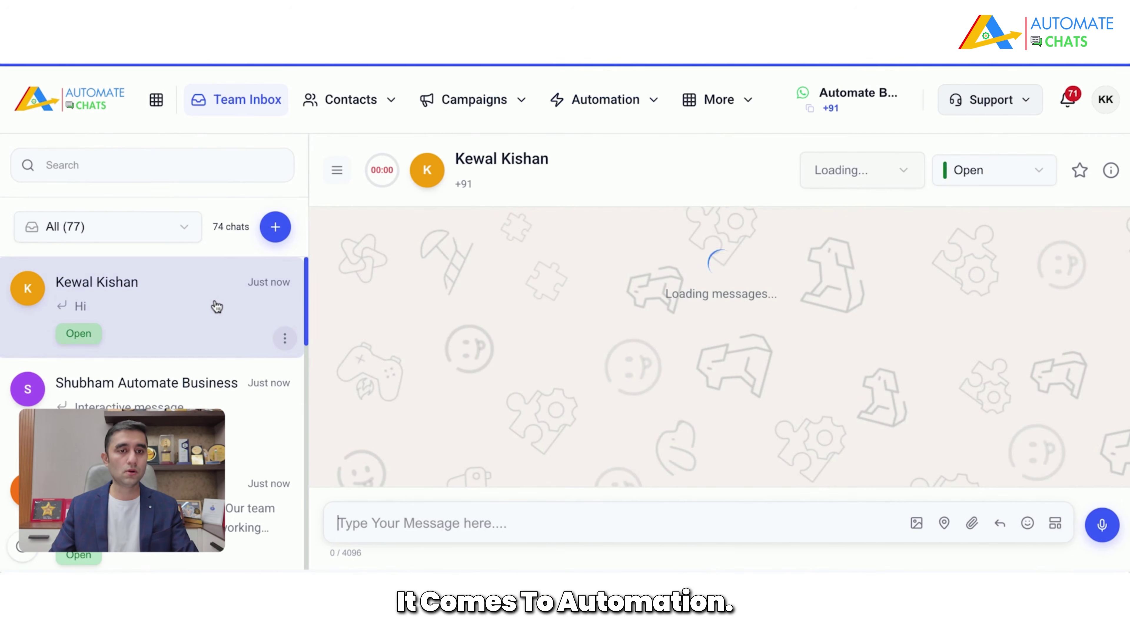
{"action": "left_click", "coordinate": [1018, 177]}
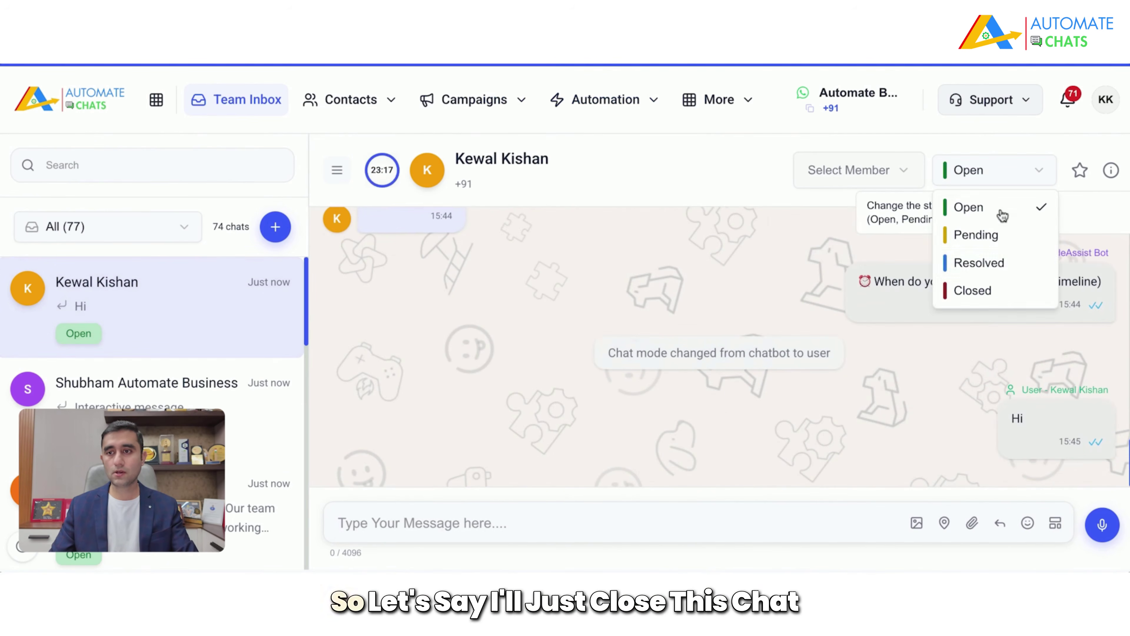
{"action": "left_click", "coordinate": [972, 290]}
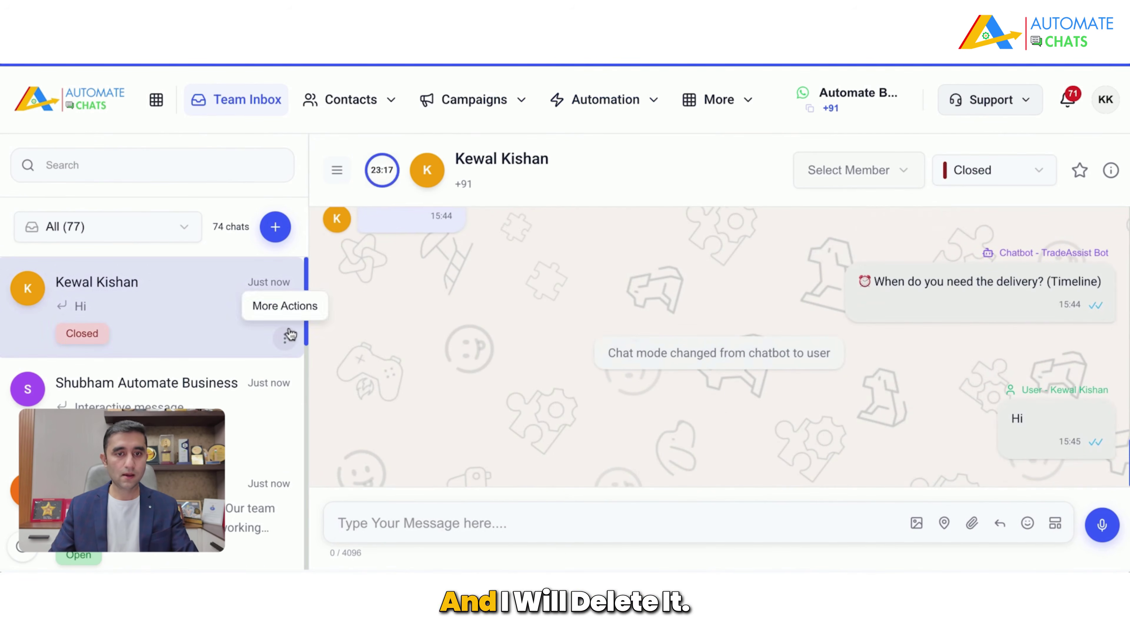
{"action": "left_click", "coordinate": [290, 334]}
{"action": "left_click", "coordinate": [247, 437]}
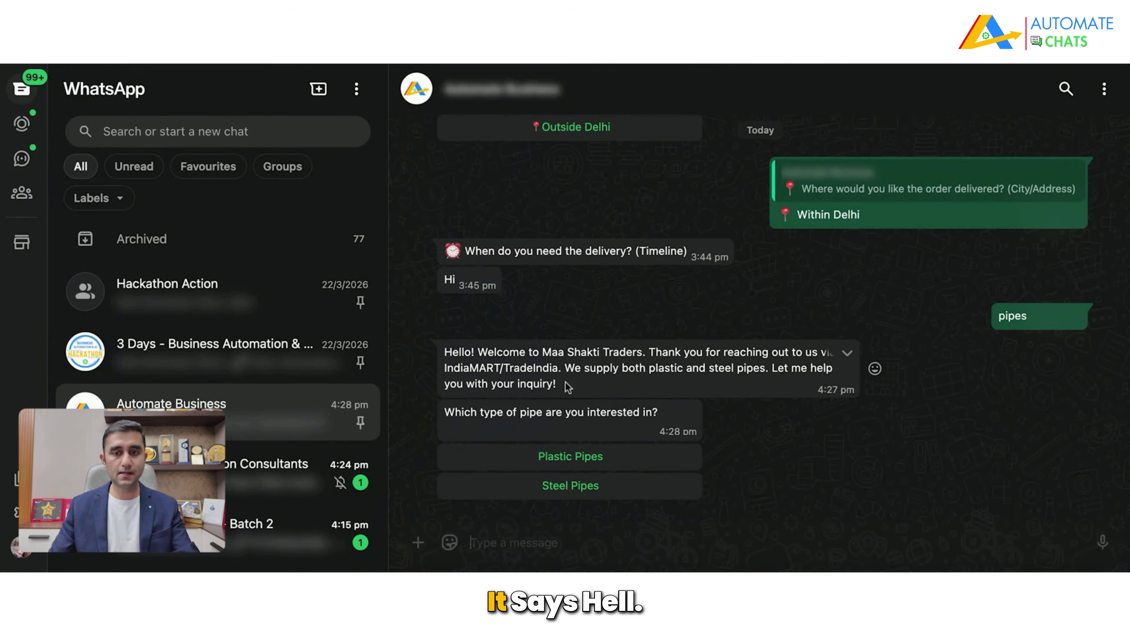
Step: Reply Plastic Pipes, quantity 50, delivery 10-01-2027, and Advance Payment to the bot's questions
{"action": "left_click_drag", "start_coordinate": [526, 354], "coordinate": [622, 354]}
{"action": "left_click", "coordinate": [658, 354]}
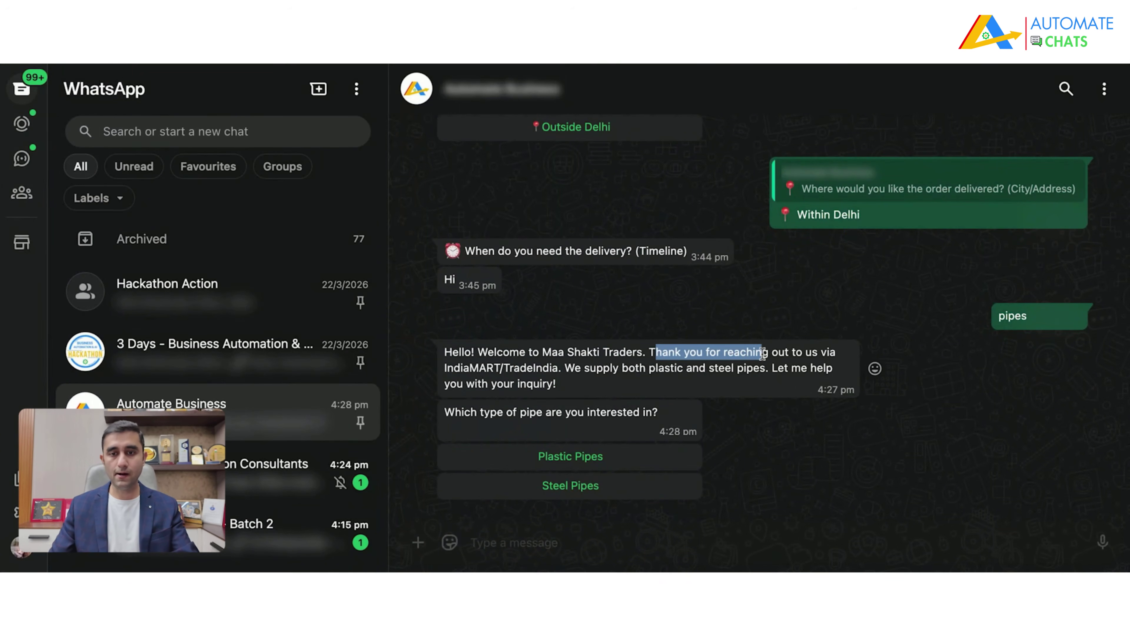
{"action": "left_click_drag", "start_coordinate": [480, 412], "coordinate": [646, 412]}
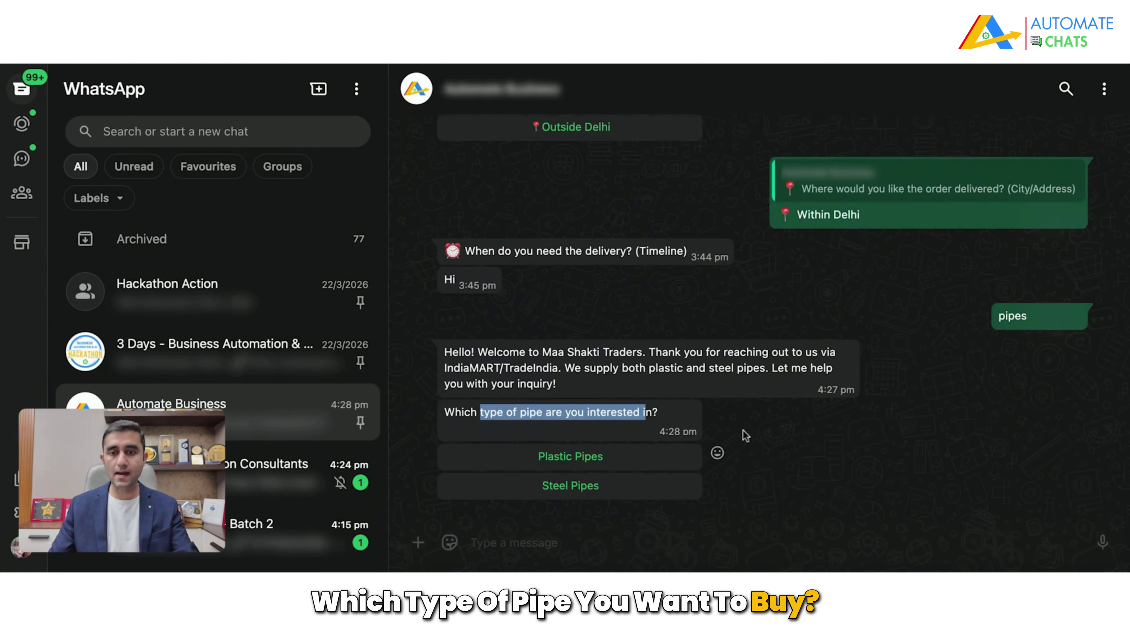
{"action": "left_click", "coordinate": [592, 463]}
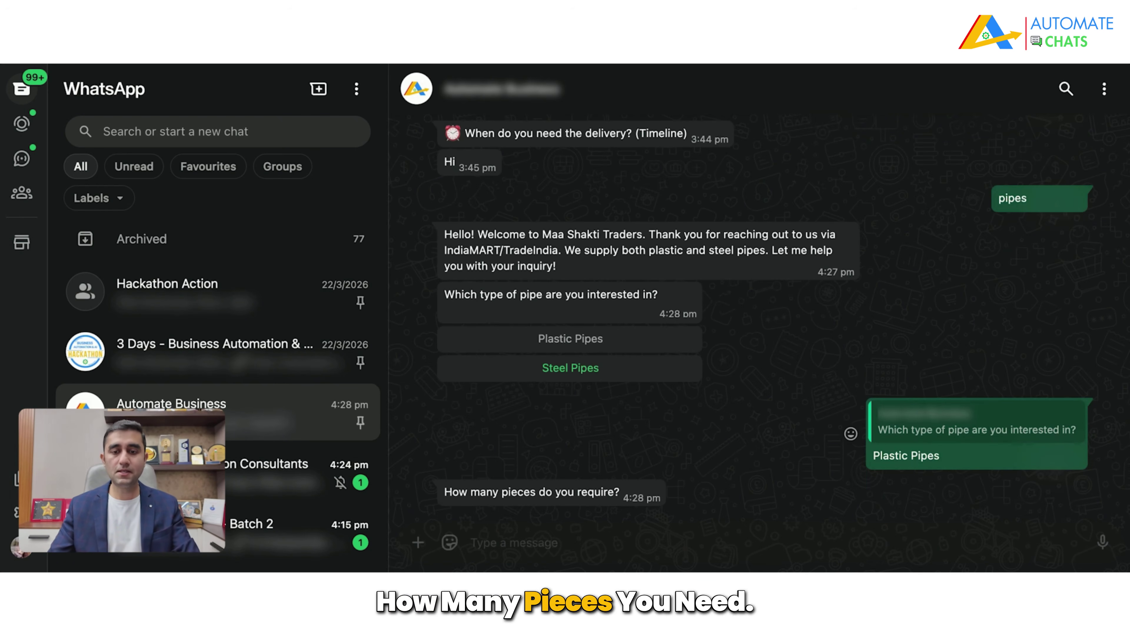
{"action": "left_click", "coordinate": [582, 538]}
{"action": "type", "text": "50"}
{"action": "key", "text": "Return"}
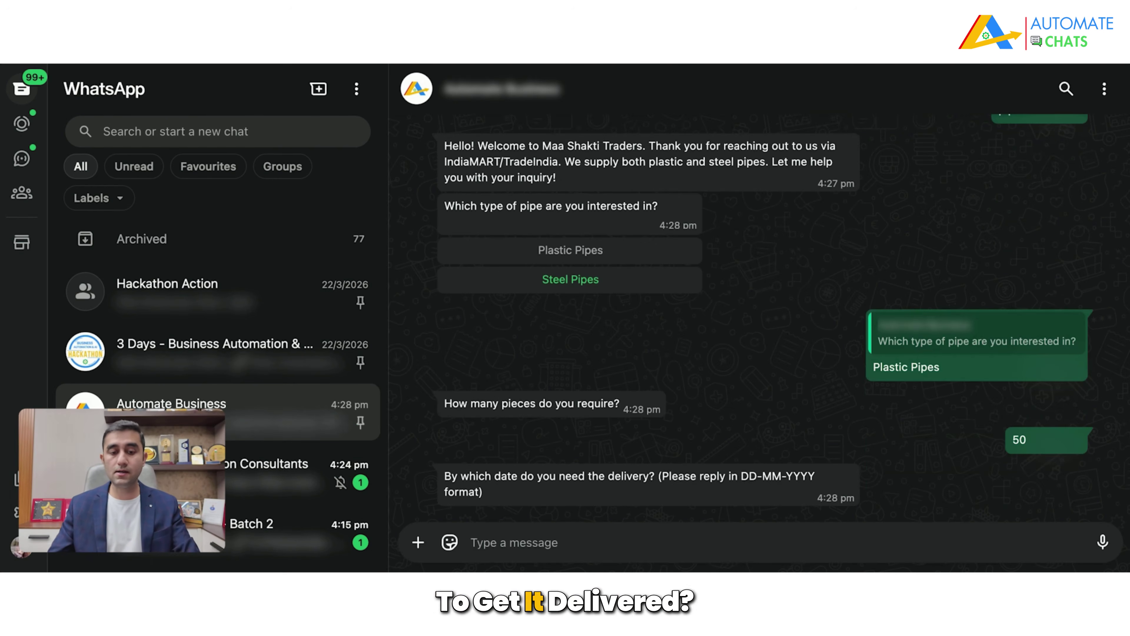
{"action": "type", "text": "10-01"}
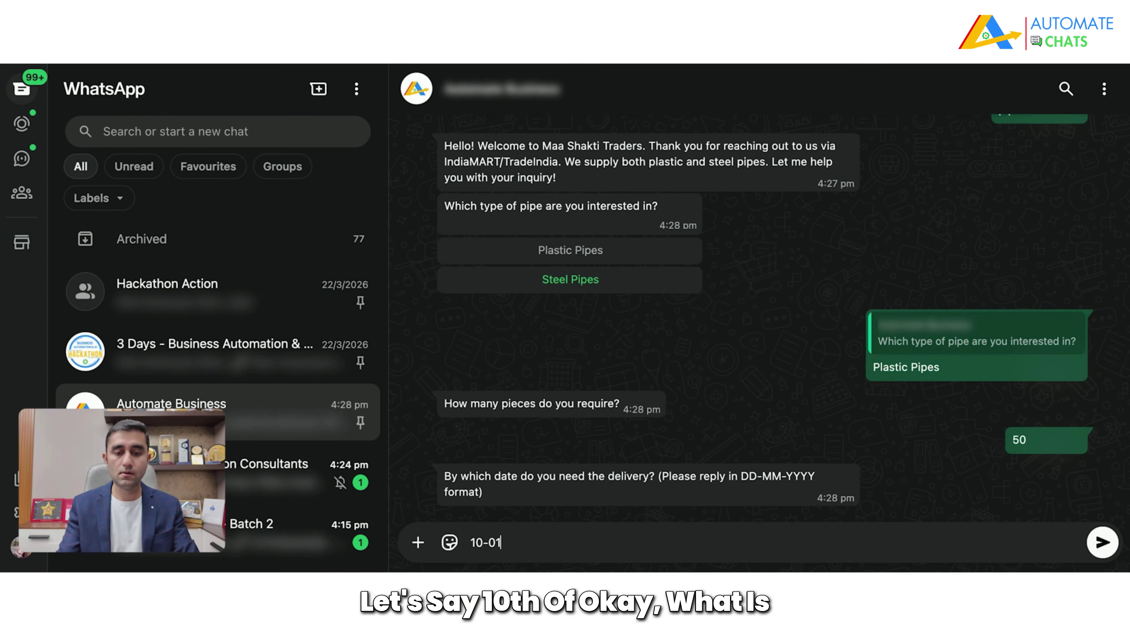
{"action": "type", "text": "-2027"}
{"action": "key", "text": "Return"}
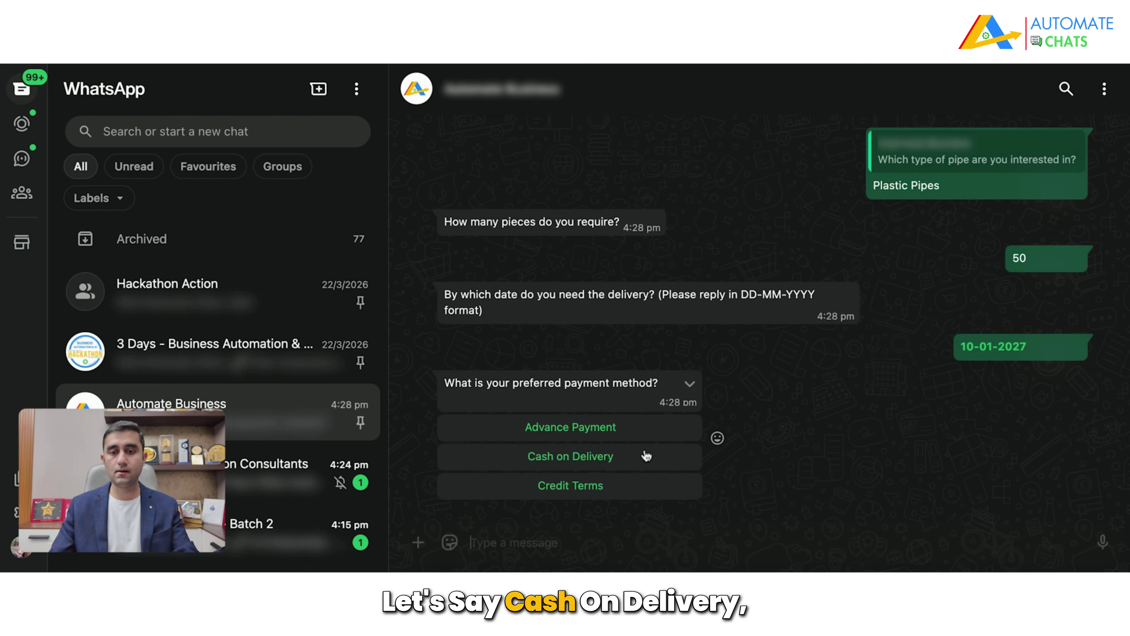
{"action": "left_click", "coordinate": [633, 431]}
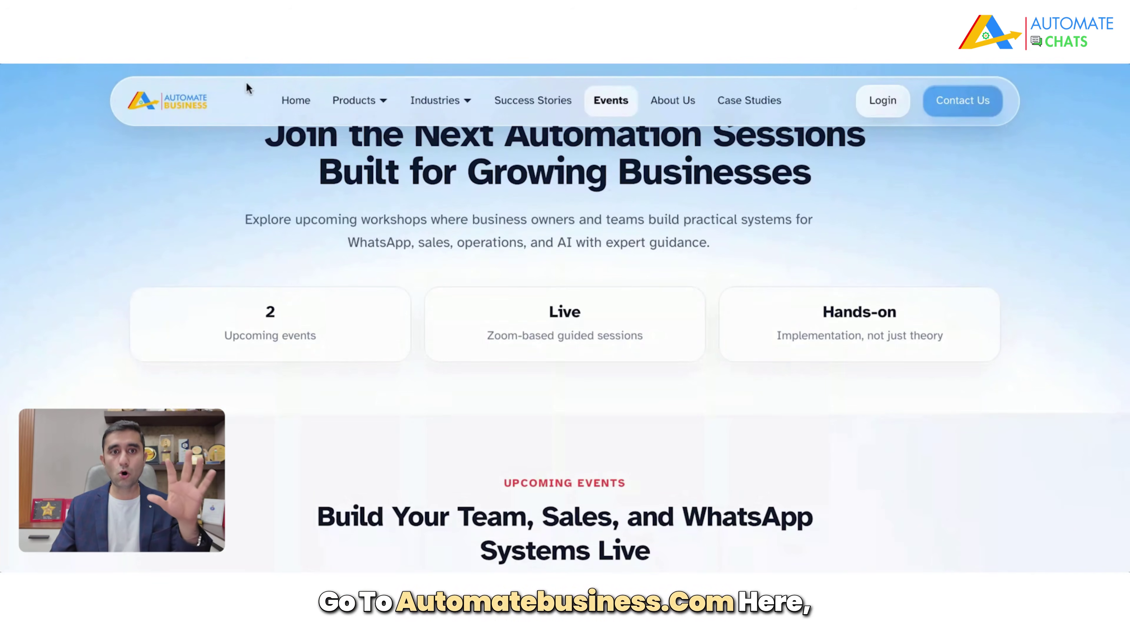
Step: Load the Automate Business home page and scroll to the Join Masterclass and Book a Demo buttons
{"action": "left_click", "coordinate": [151, 103]}
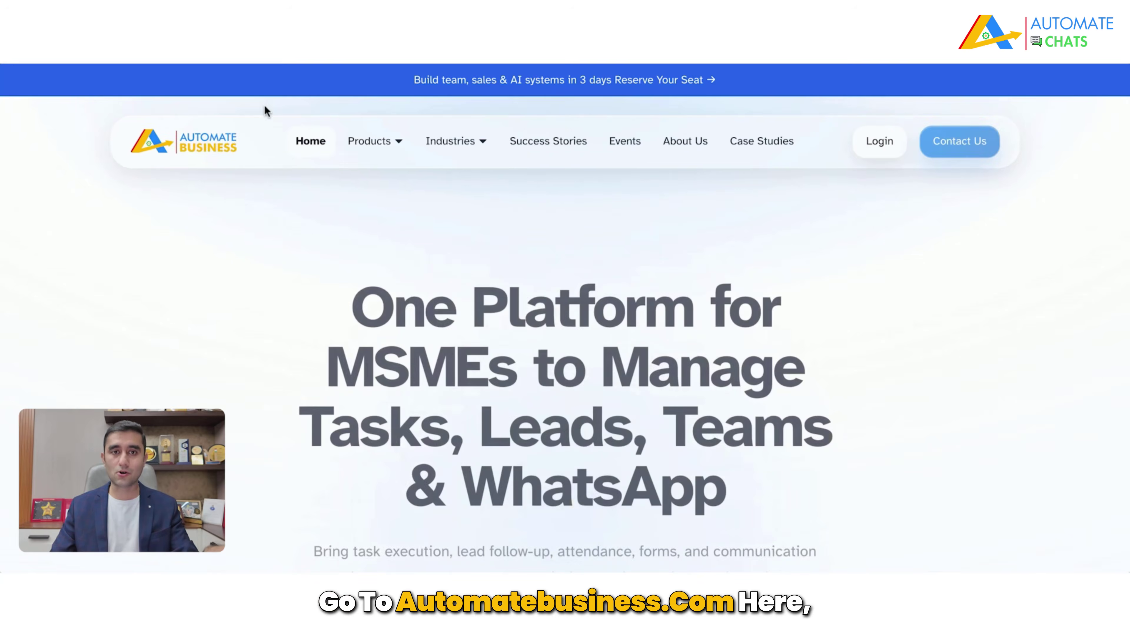
{"action": "left_click", "coordinate": [371, 141]}
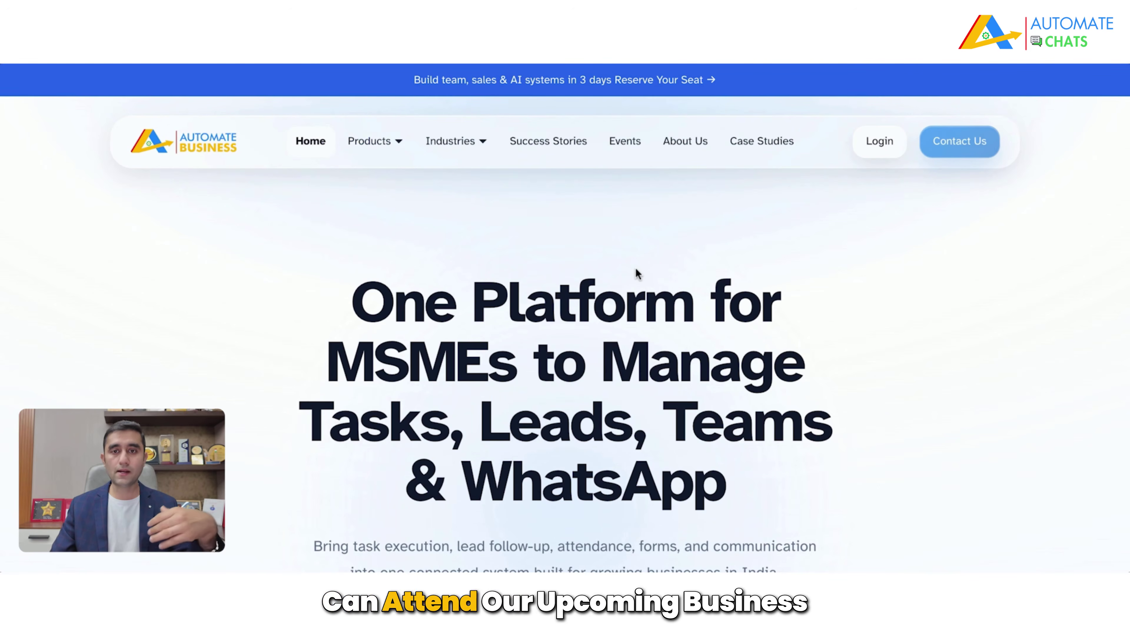
{"action": "scroll", "coordinate": [631, 311], "scroll_direction": "down", "scroll_amount": 5}
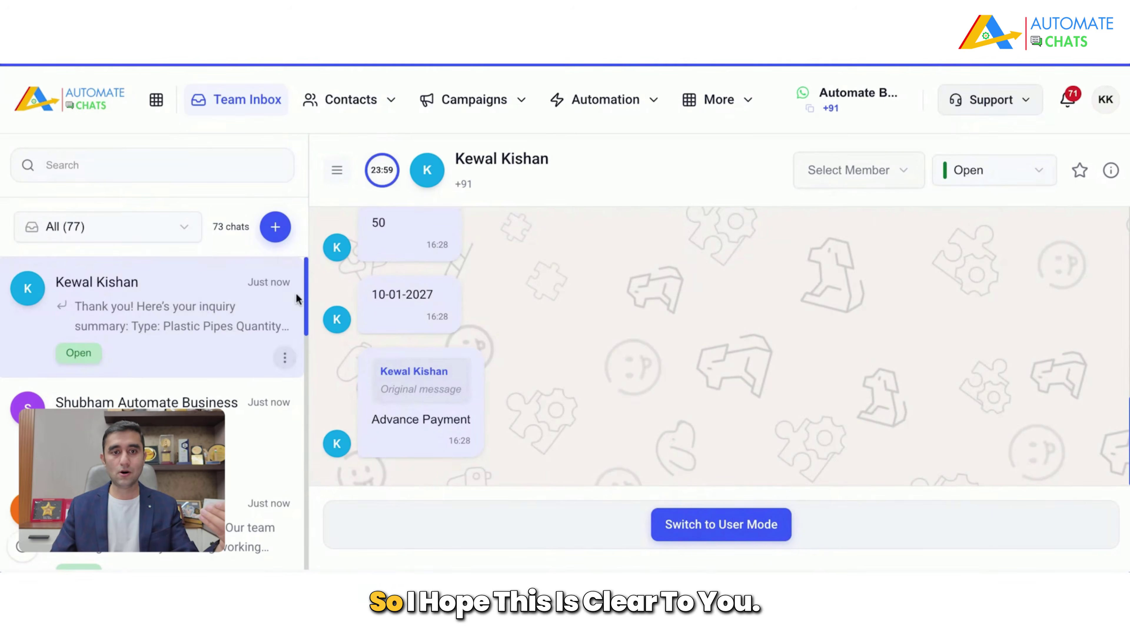
Step: Mark the pipe inquiry chat Closed, delete it from the inbox, and go to Automation > AI Assistant
{"action": "left_click", "coordinate": [1015, 165]}
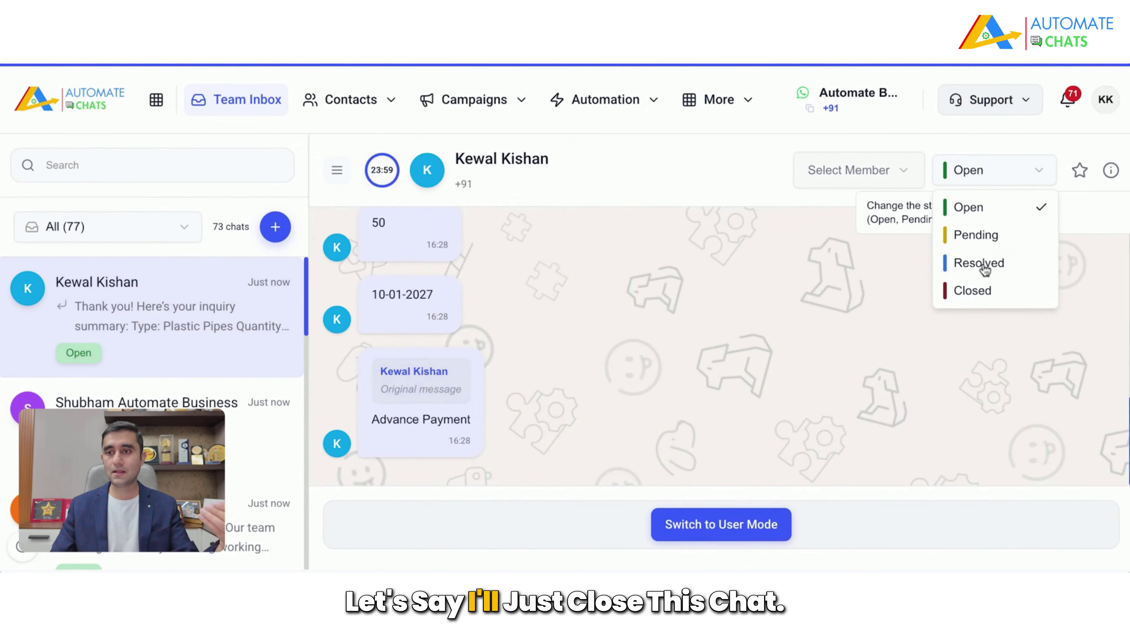
{"action": "left_click", "coordinate": [983, 292]}
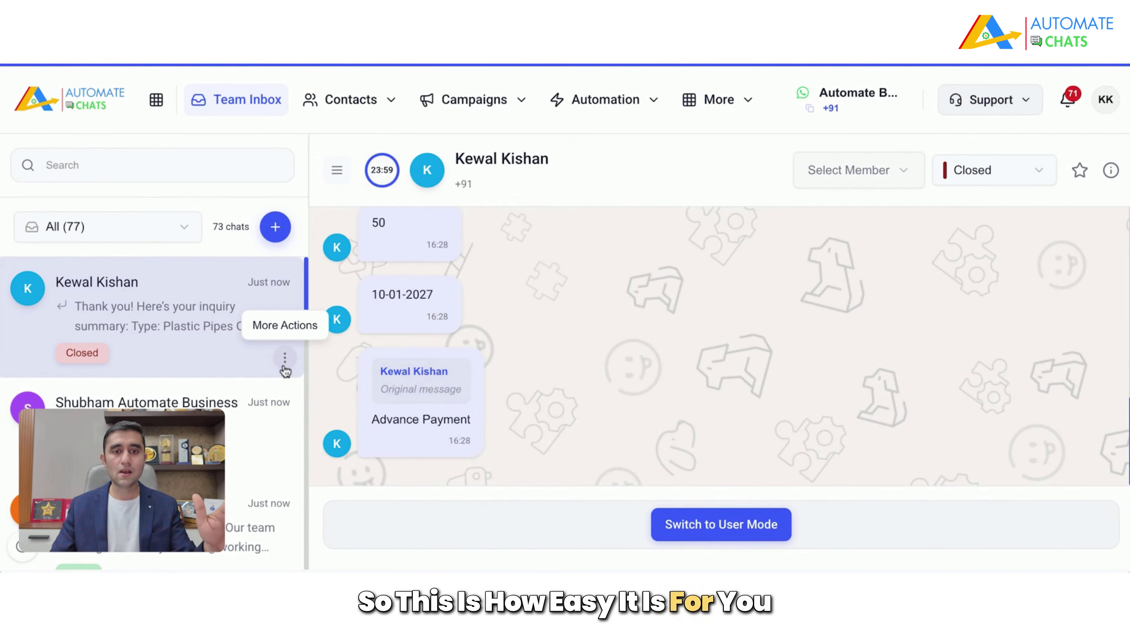
{"action": "left_click", "coordinate": [285, 358]}
{"action": "left_click", "coordinate": [248, 463]}
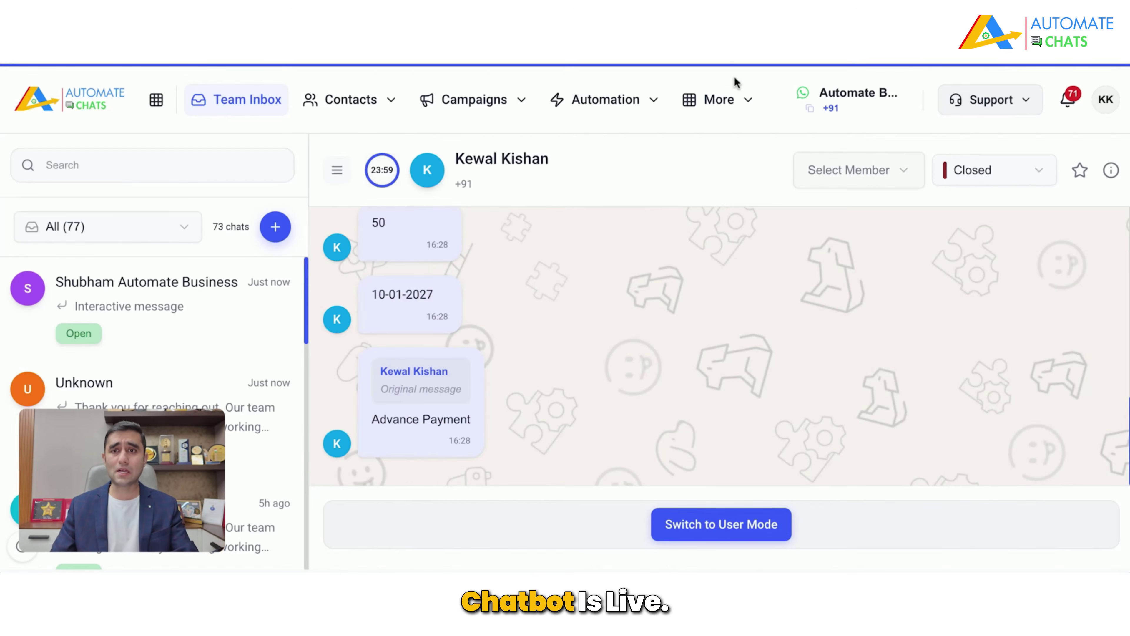
{"action": "left_click", "coordinate": [643, 112]}
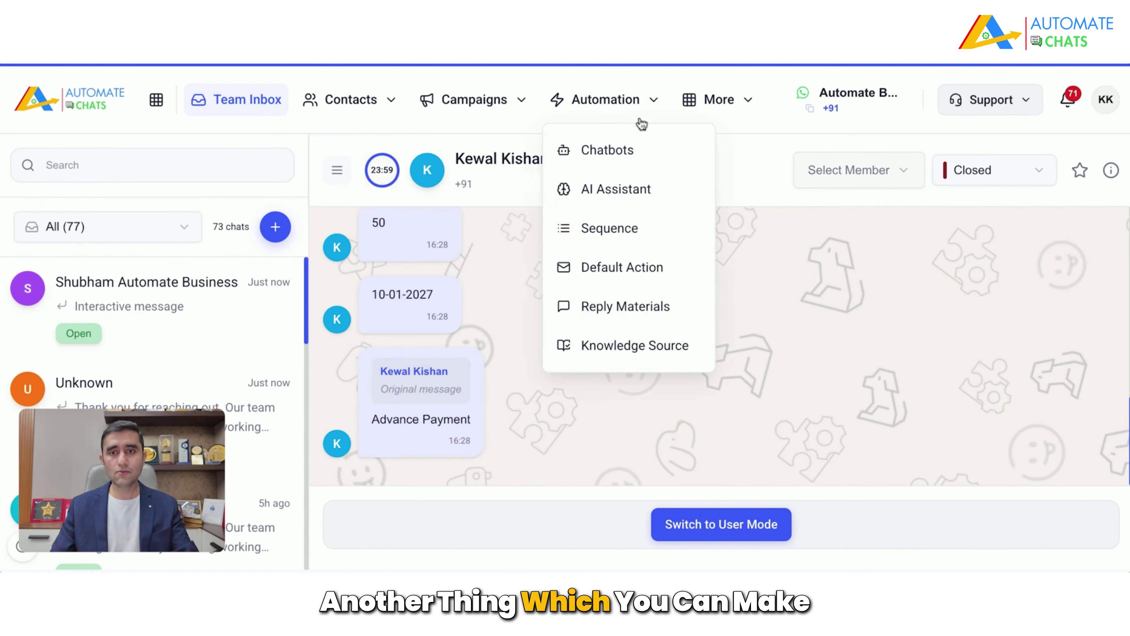
{"action": "left_click", "coordinate": [630, 188]}
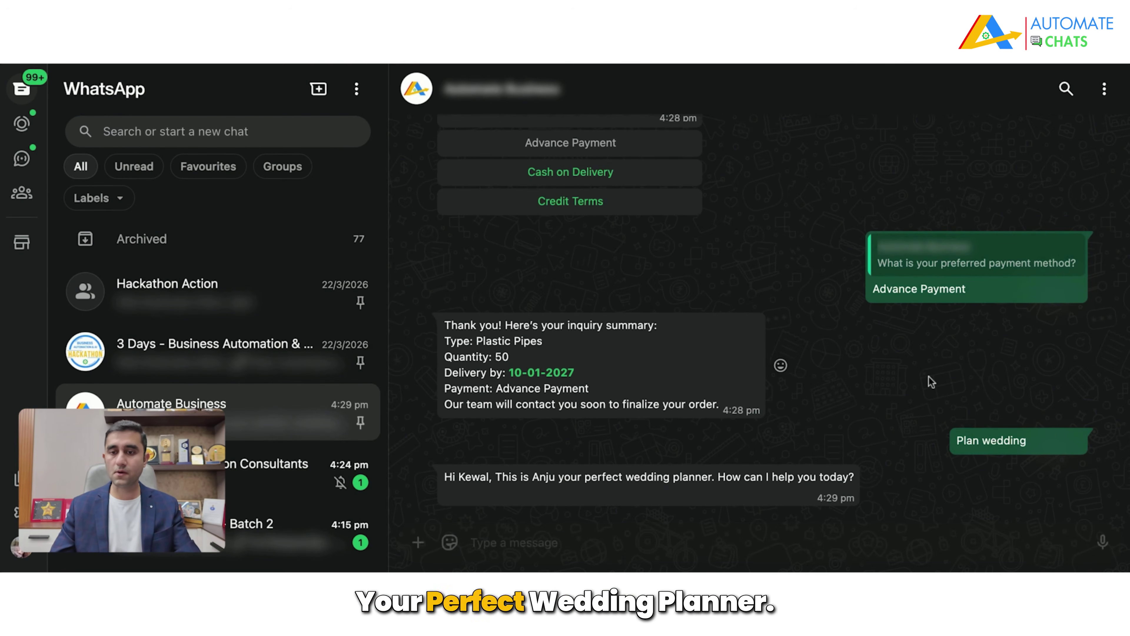
Step: Send 'want to plan wedding' to the wedding planner assistant
{"action": "left_click", "coordinate": [659, 536]}
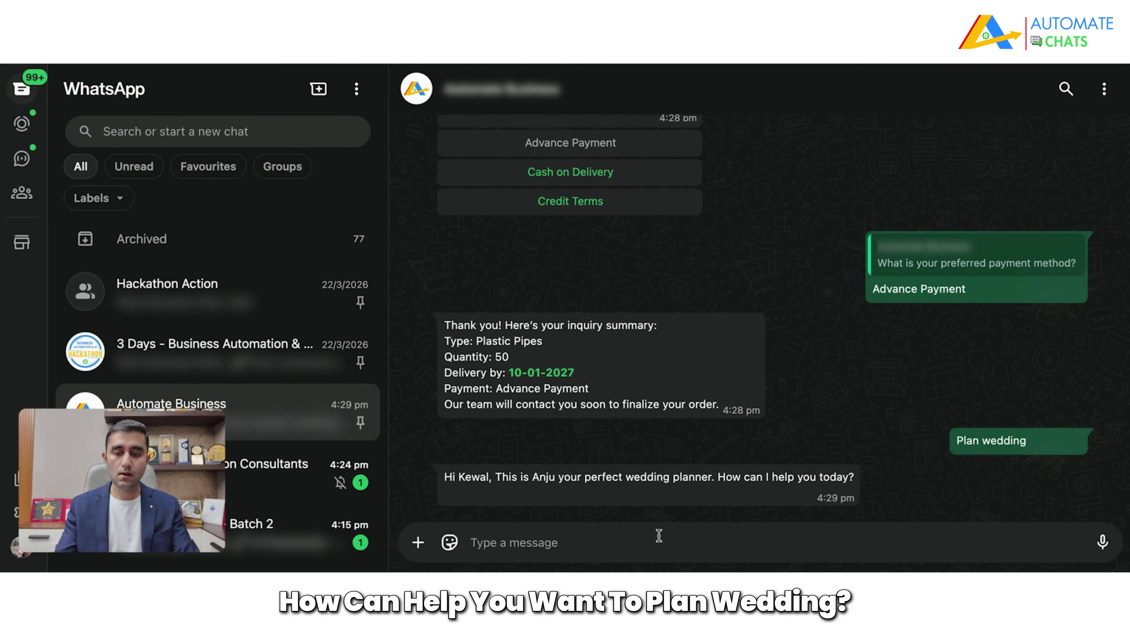
{"action": "type", "text": "want to p"}
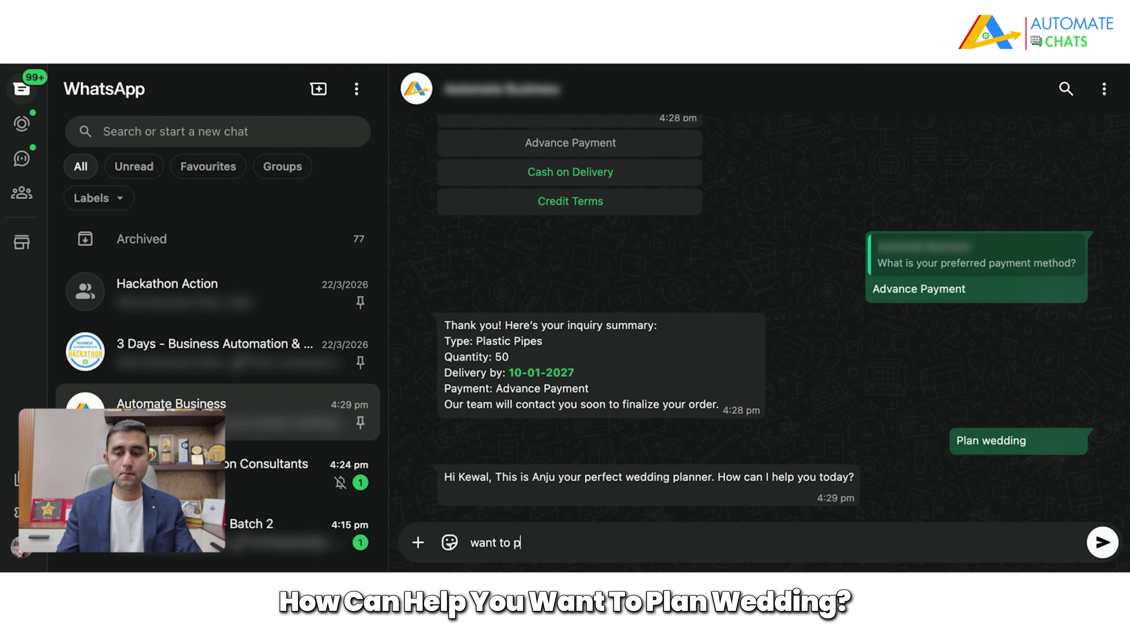
{"action": "type", "text": "lan wedding"}
{"action": "key", "text": "Return"}
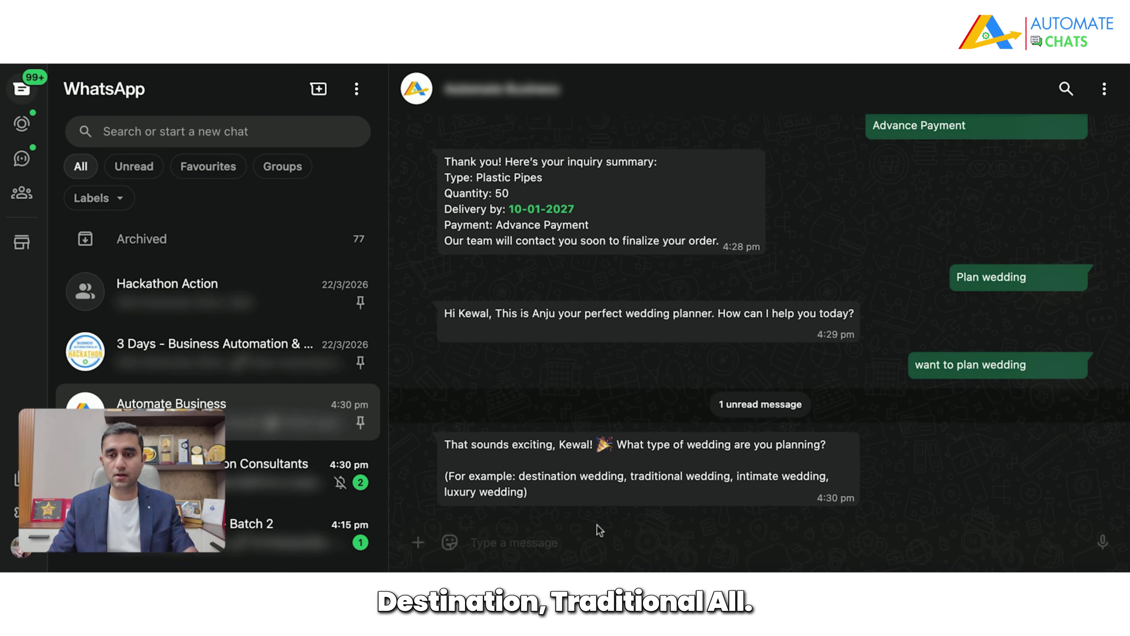
Step: Reply 'destination' as the wedding type and review the bot's answer
{"action": "left_click", "coordinate": [604, 534]}
{"action": "type", "text": "de"}
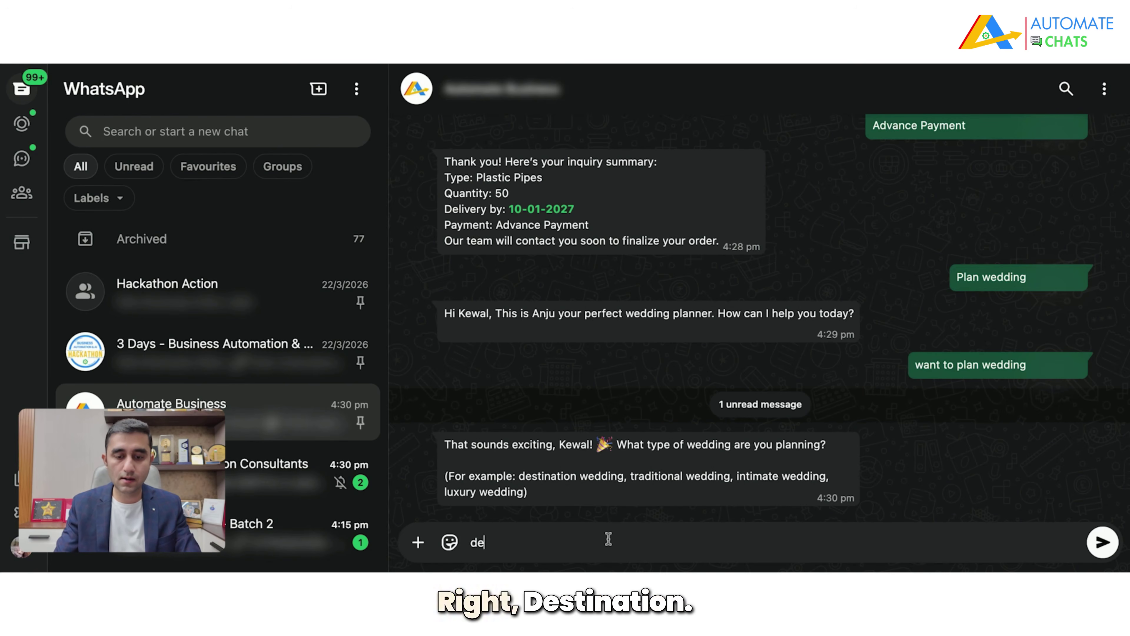
{"action": "type", "text": "stination"}
{"action": "key", "text": "Return"}
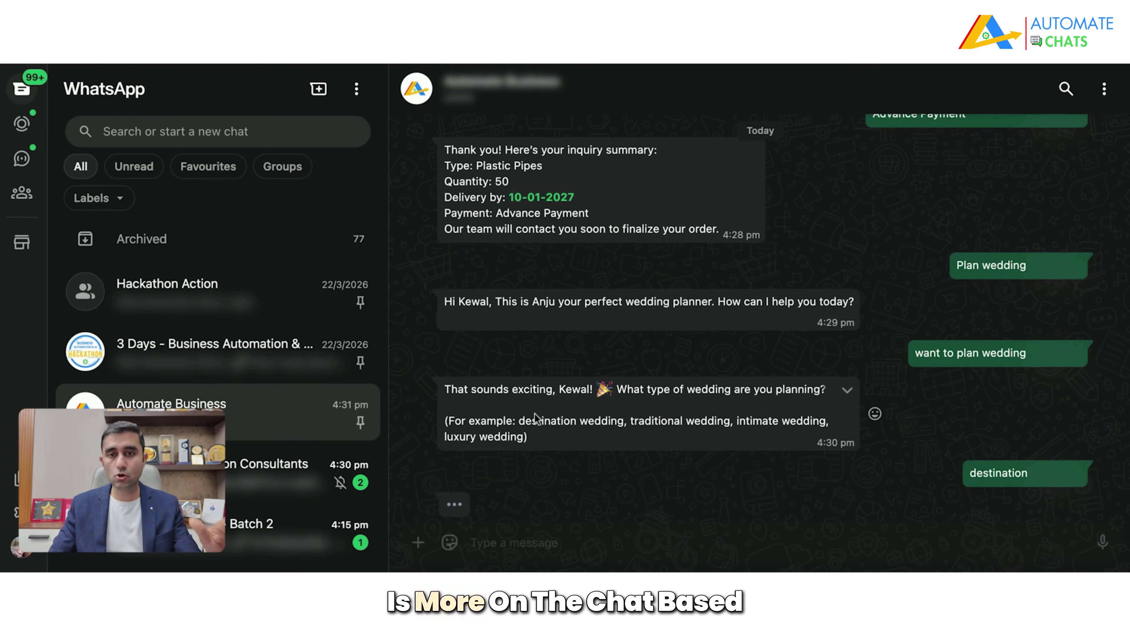
{"action": "scroll", "coordinate": [563, 442], "scroll_direction": "up", "scroll_amount": 6}
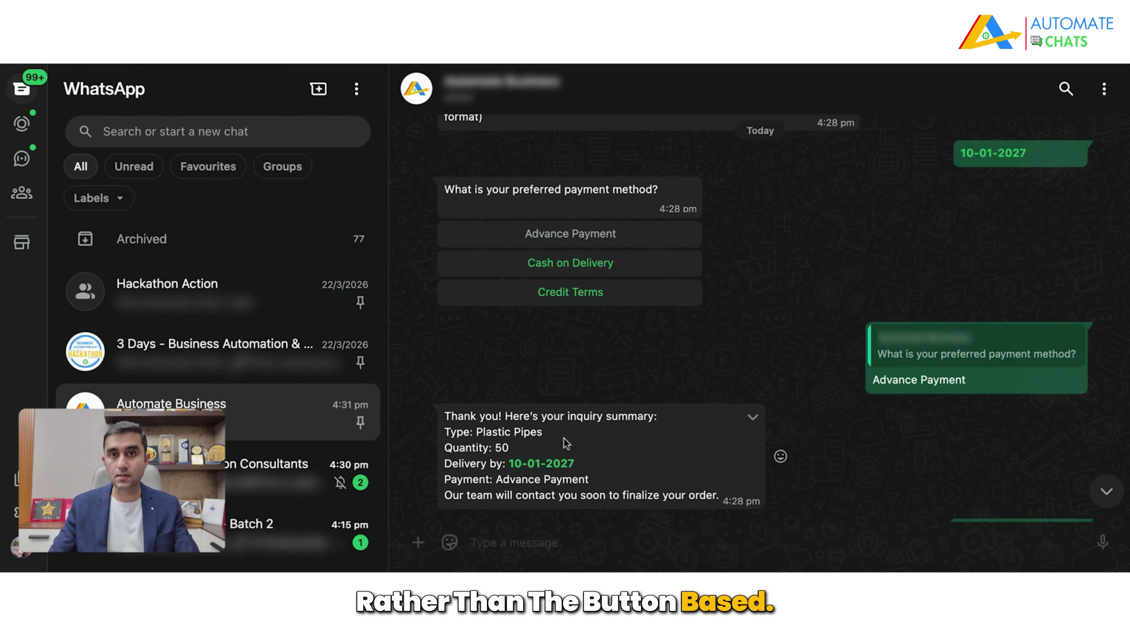
{"action": "scroll", "coordinate": [574, 445], "scroll_direction": "down", "scroll_amount": 6}
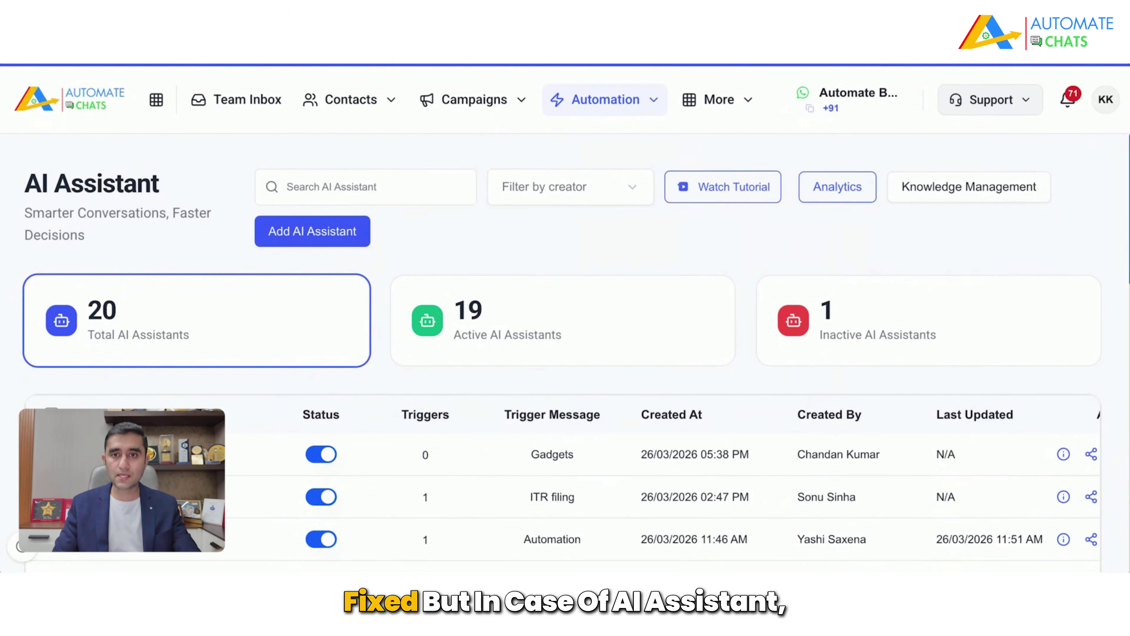
Step: Look through the automation menu and the new-assistant dialog, cancelling without creating an assistant
{"action": "left_click", "coordinate": [587, 106]}
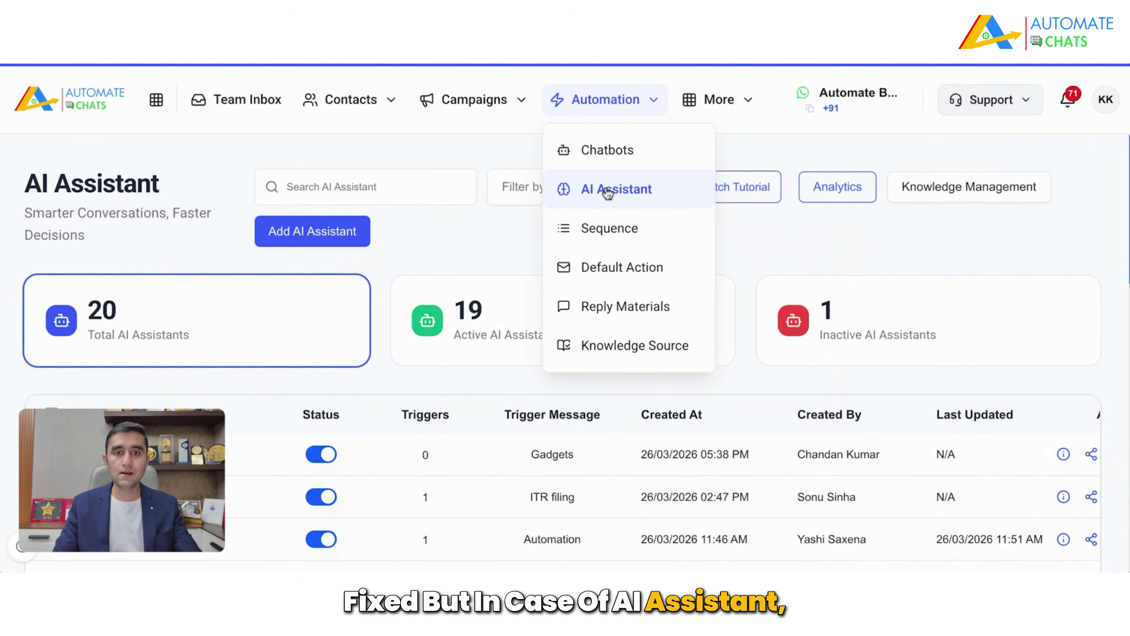
{"action": "left_click", "coordinate": [608, 190]}
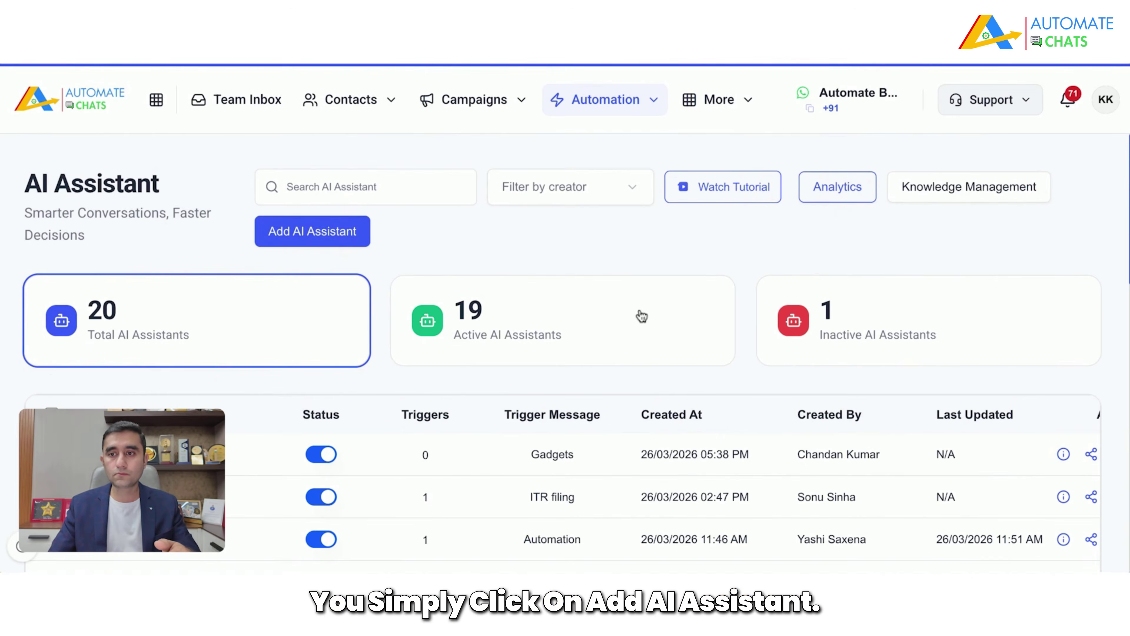
{"action": "left_click", "coordinate": [1056, 172]}
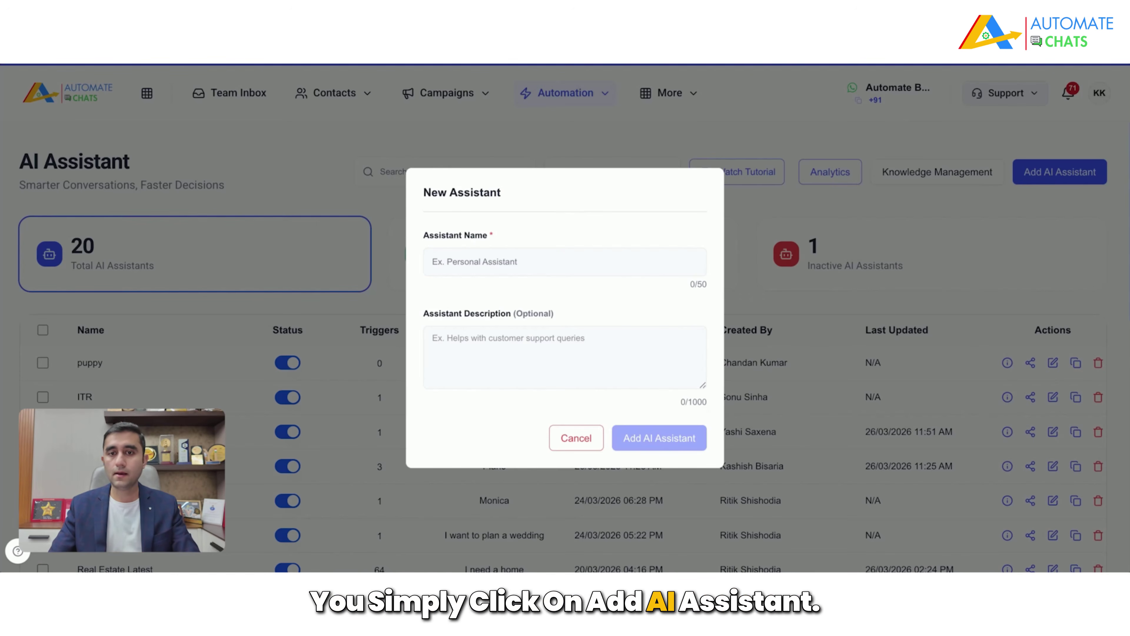
{"action": "left_click", "coordinate": [578, 443]}
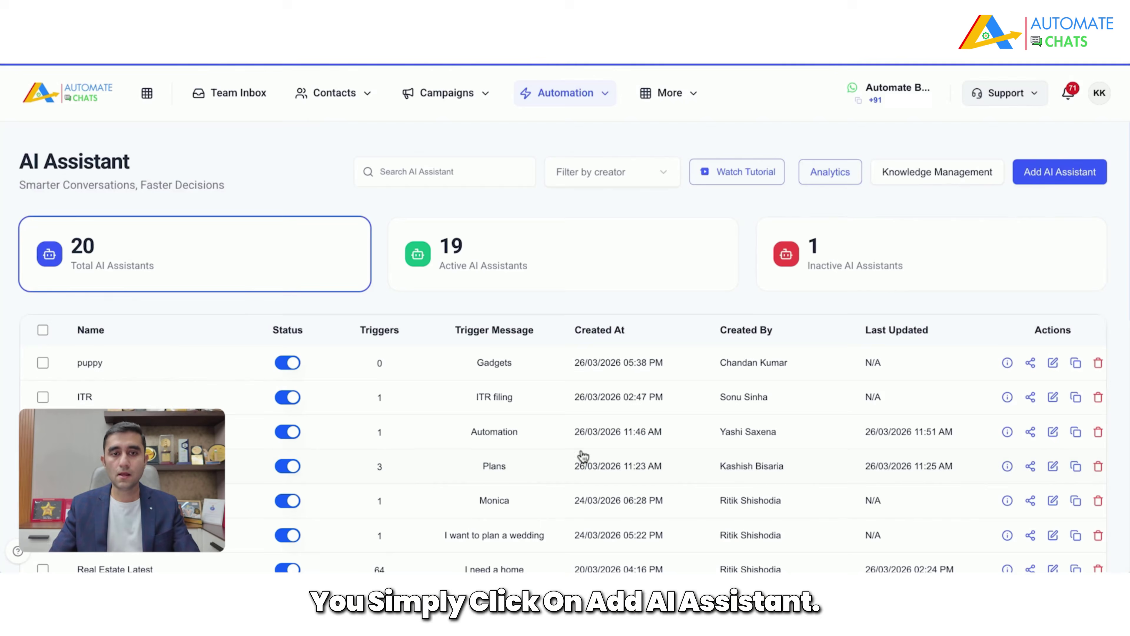
Step: Open the Knowledge Management page and scroll through its knowledge file upload area
{"action": "left_click", "coordinate": [937, 174]}
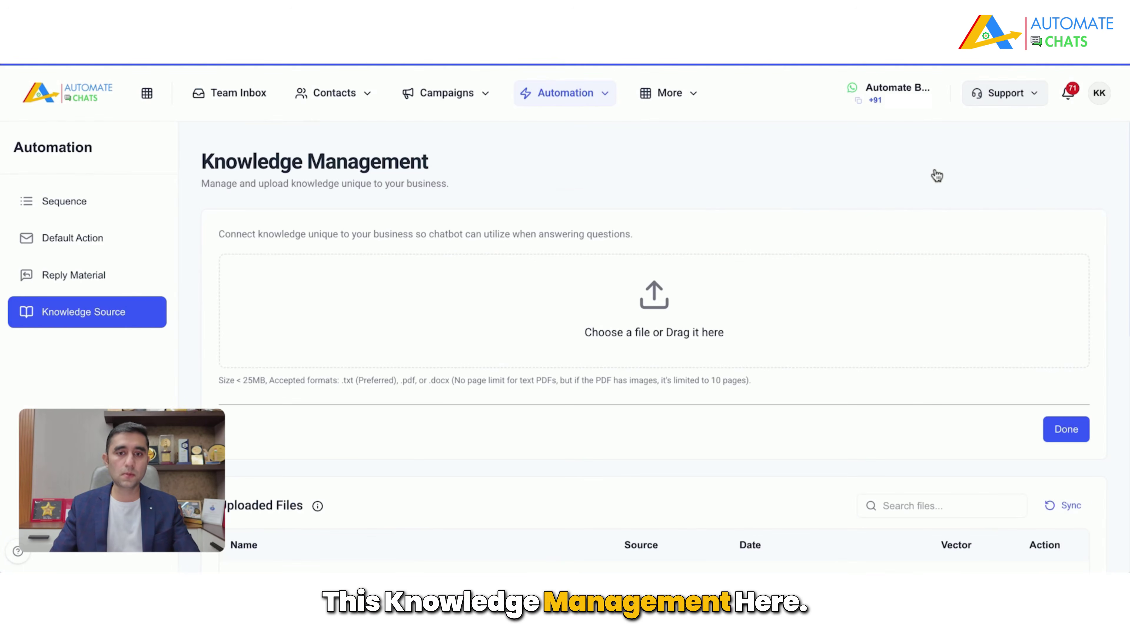
{"action": "scroll", "coordinate": [656, 334], "scroll_direction": "down", "scroll_amount": 4}
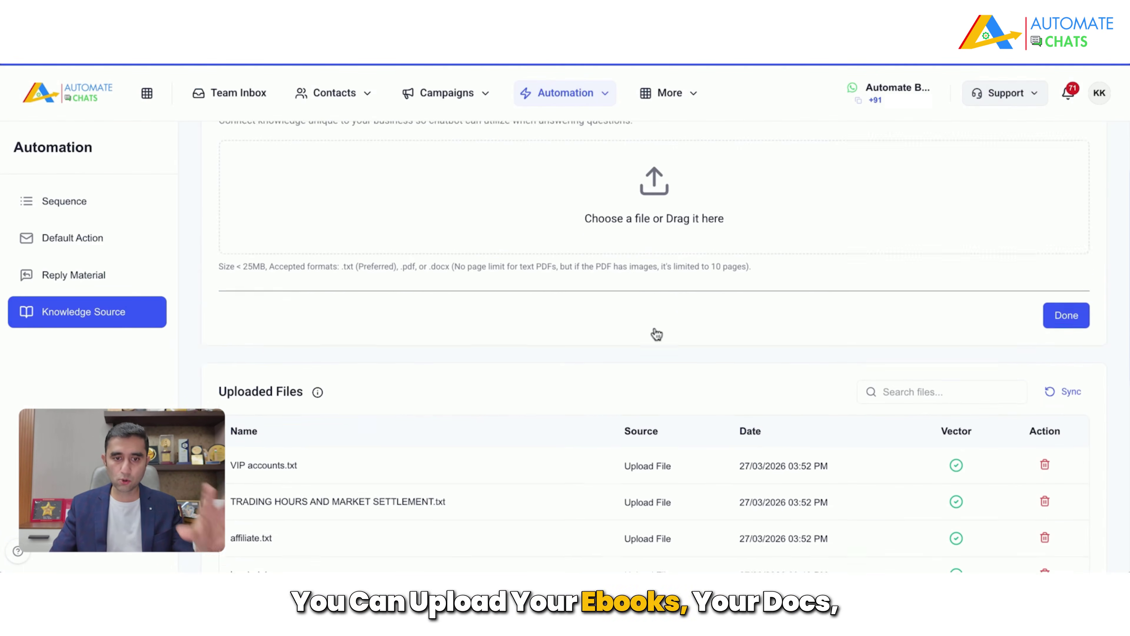
{"action": "scroll", "coordinate": [657, 331], "scroll_direction": "down", "scroll_amount": 4}
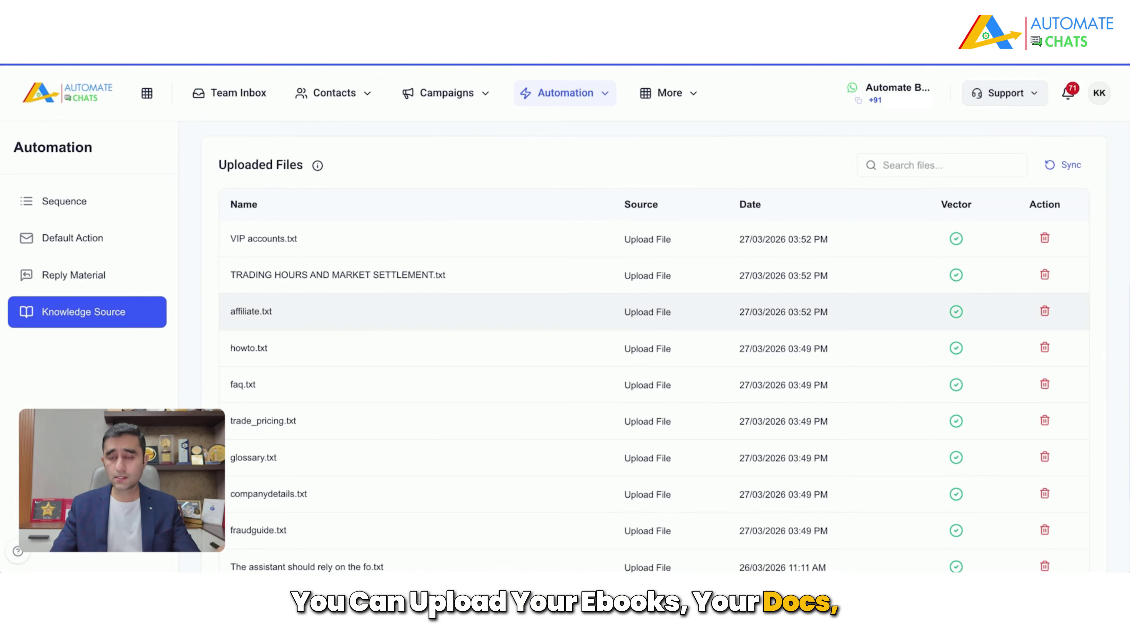
{"action": "scroll", "coordinate": [657, 332], "scroll_direction": "down", "scroll_amount": 3}
{"action": "scroll", "coordinate": [656, 331], "scroll_direction": "up", "scroll_amount": 10}
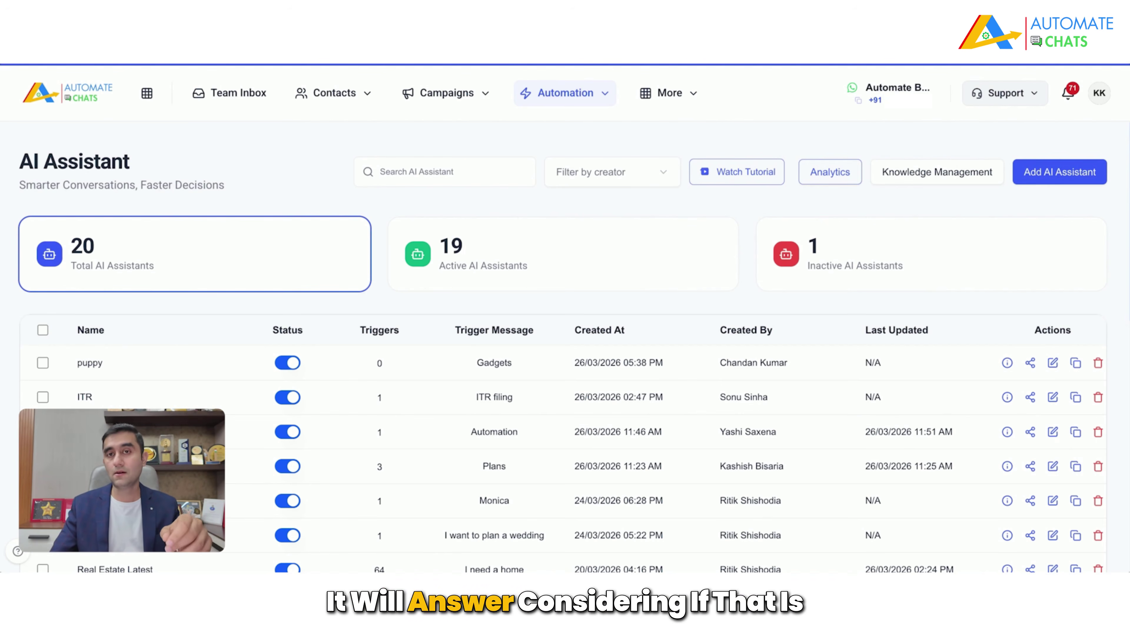
{"action": "left_click", "coordinate": [961, 180]}
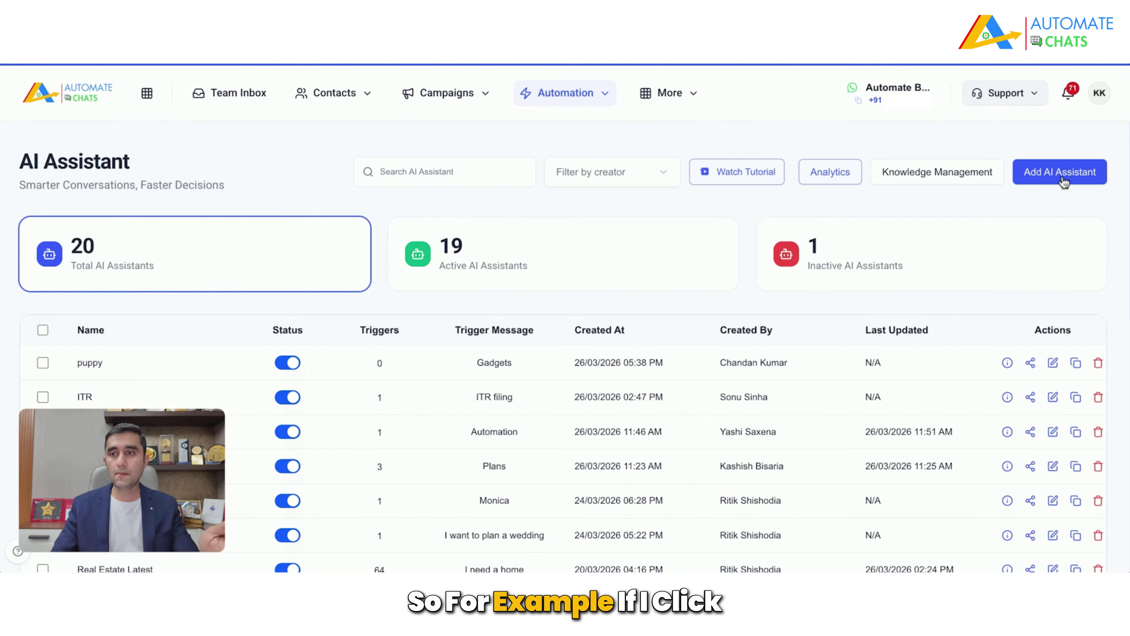
Step: Add an assistant named 'Digital Marketing AI Assistant', replacing the default Business Coaching name
{"action": "left_click", "coordinate": [1063, 181]}
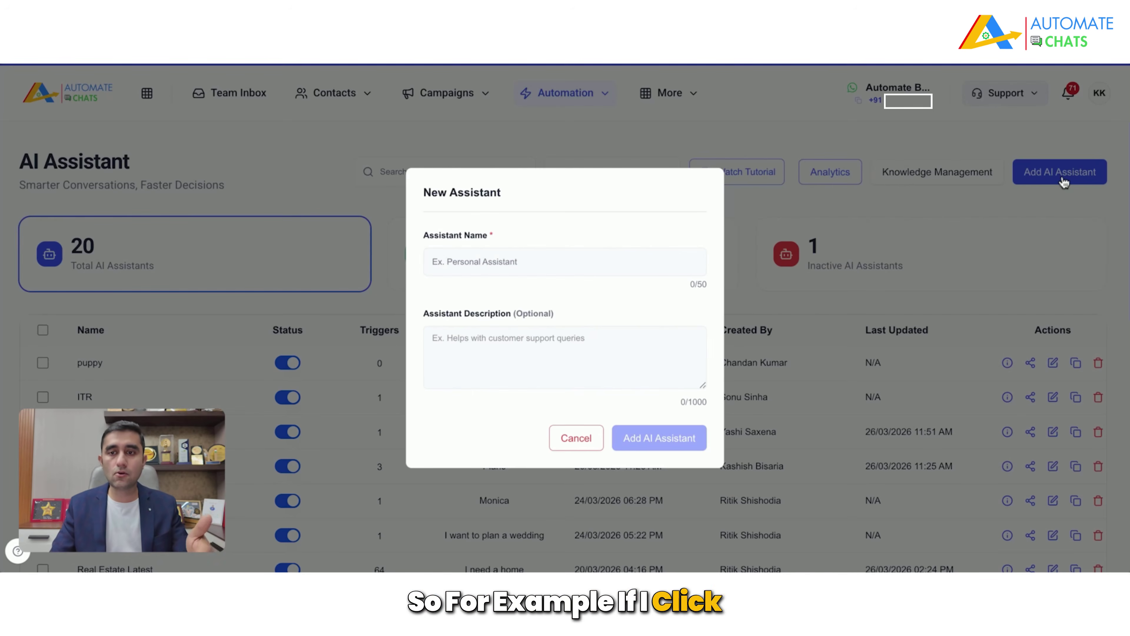
{"action": "left_click", "coordinate": [600, 263]}
{"action": "type", "text": "Business Coaching"}
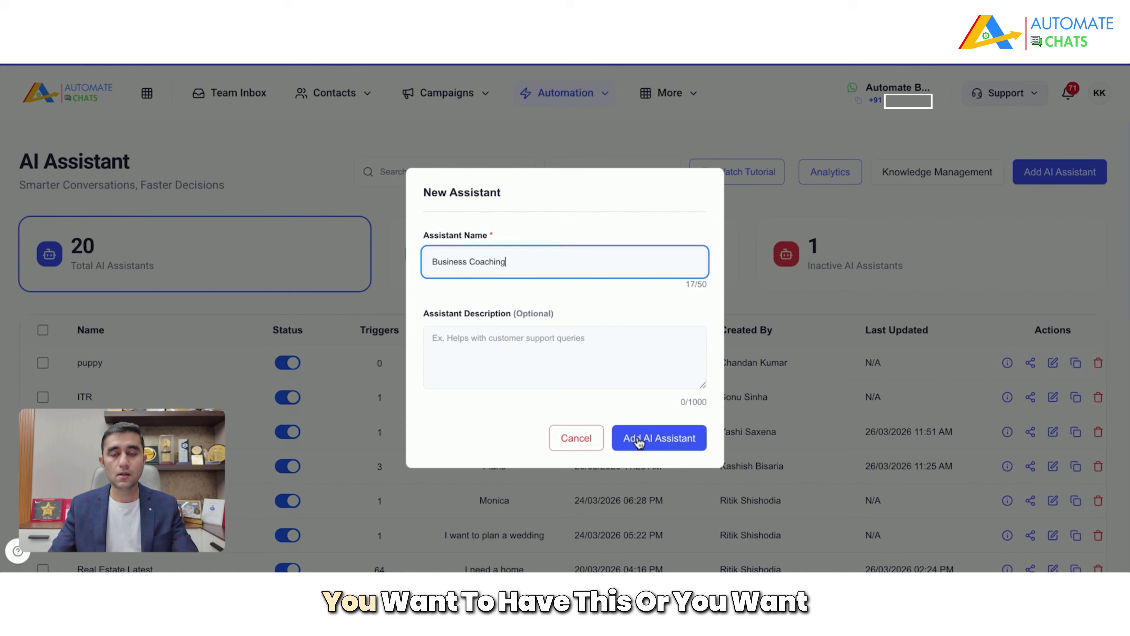
{"action": "key", "text": "ctrl+a"}
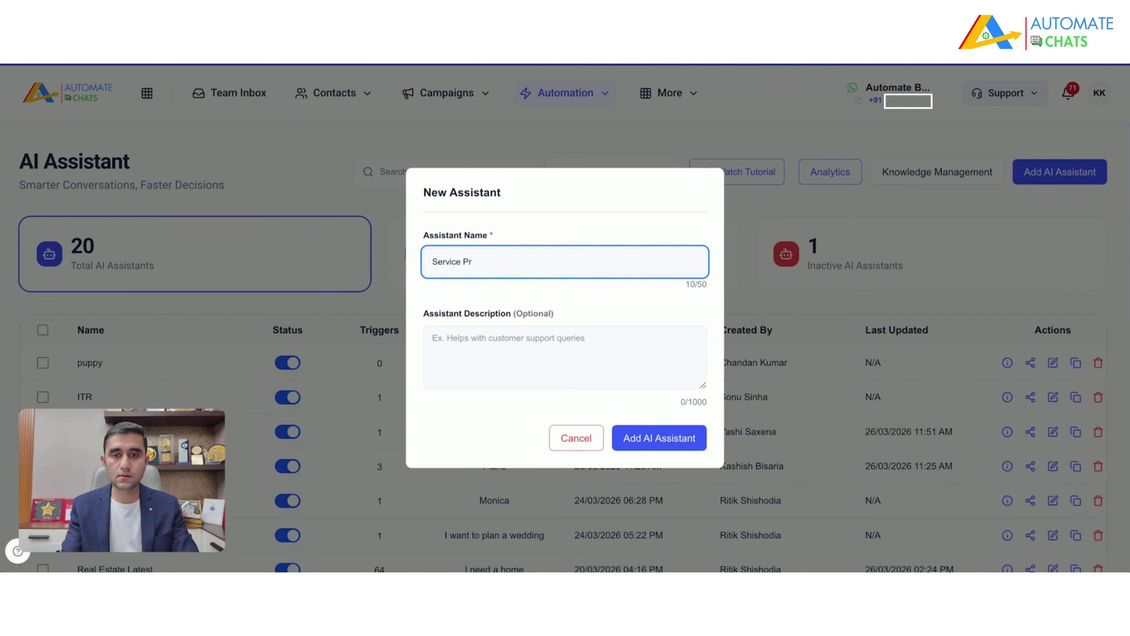
{"action": "key", "text": "ctrl+a"}
{"action": "type", "text": "Digi"}
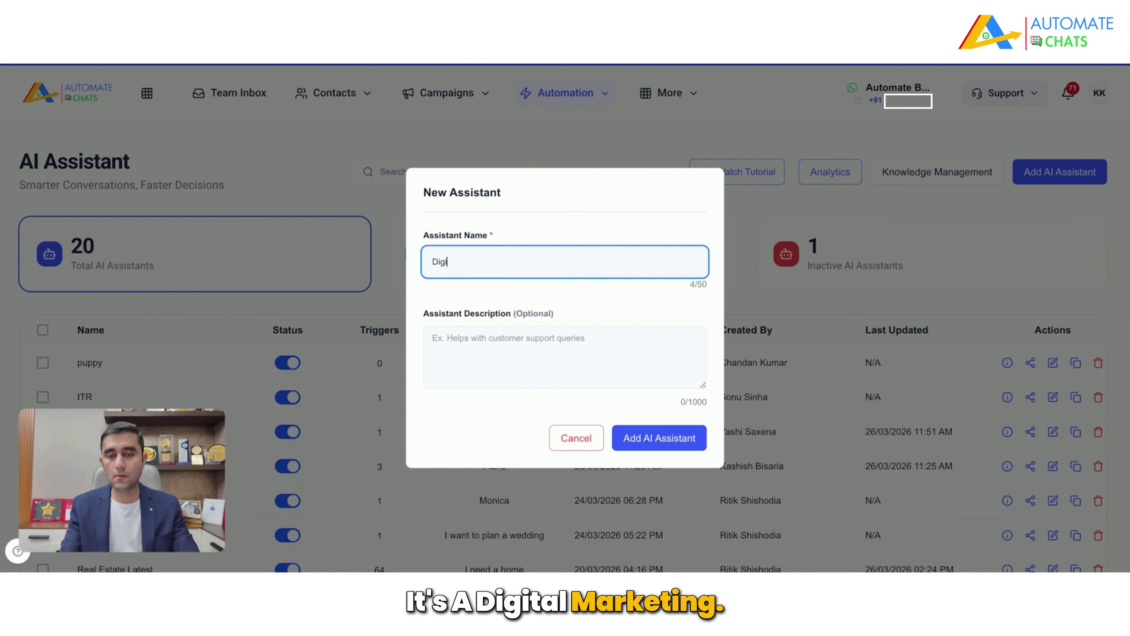
{"action": "type", "text": "tal Marketing AI A"}
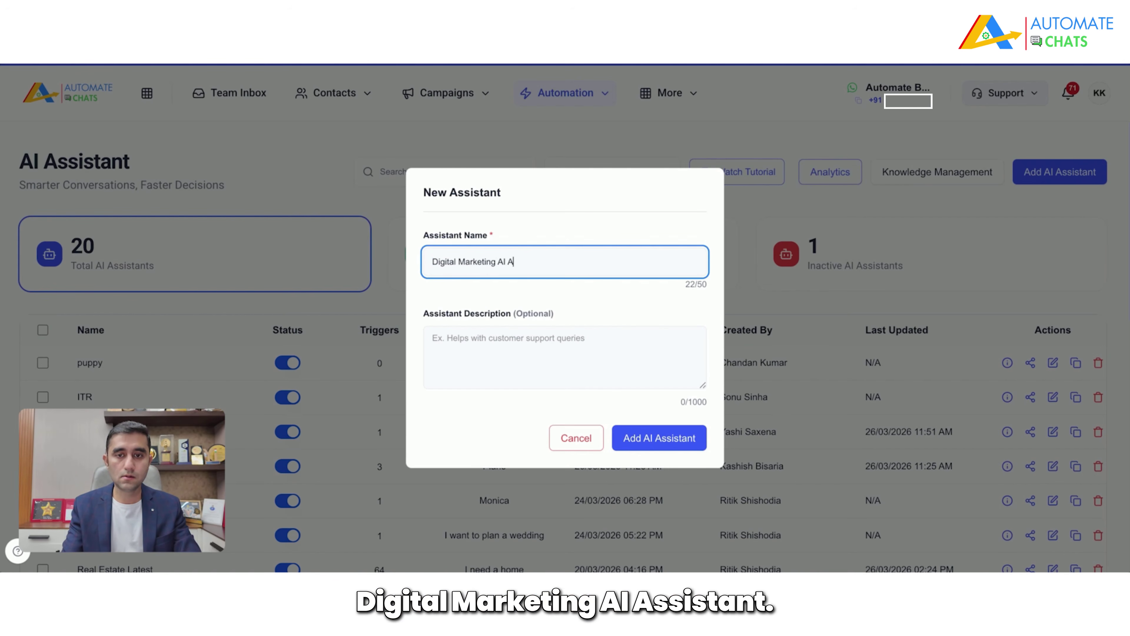
{"action": "type", "text": "ssistant"}
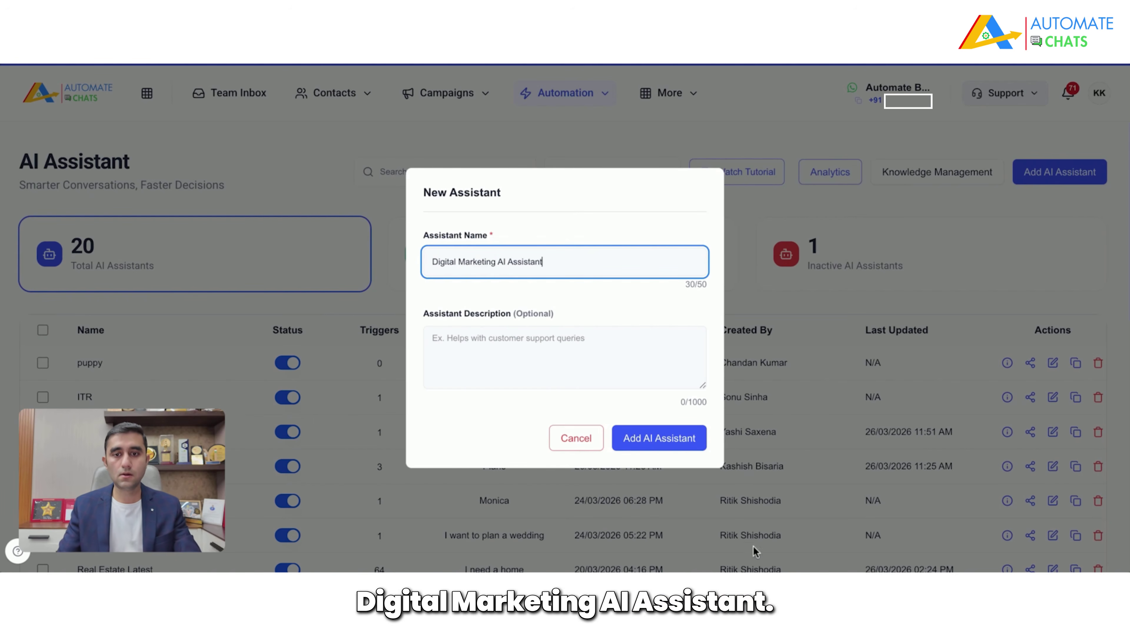
{"action": "left_click", "coordinate": [675, 443]}
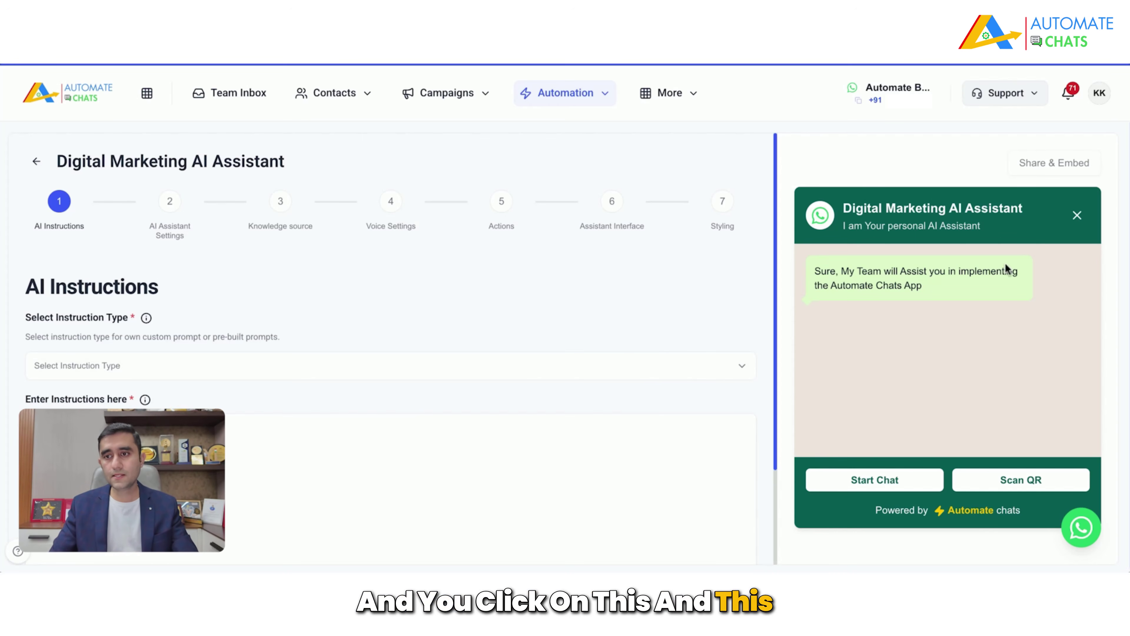
Step: Set the instruction type to Custom Prompt
{"action": "scroll", "coordinate": [1015, 395], "scroll_direction": "down", "scroll_amount": 1}
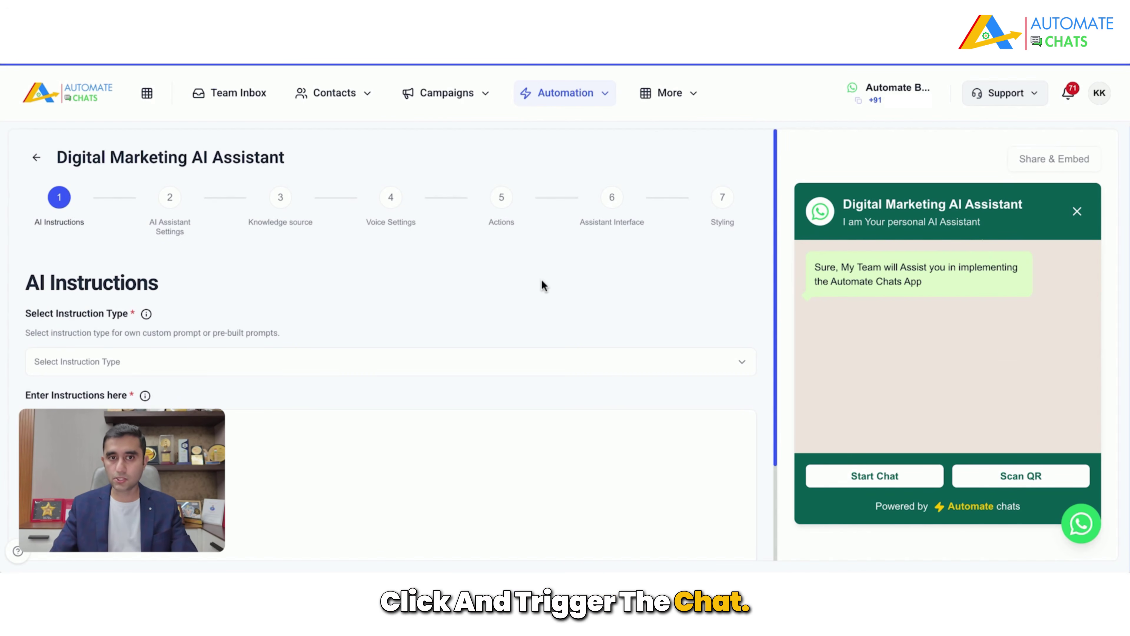
{"action": "scroll", "coordinate": [541, 279], "scroll_direction": "down", "scroll_amount": 3}
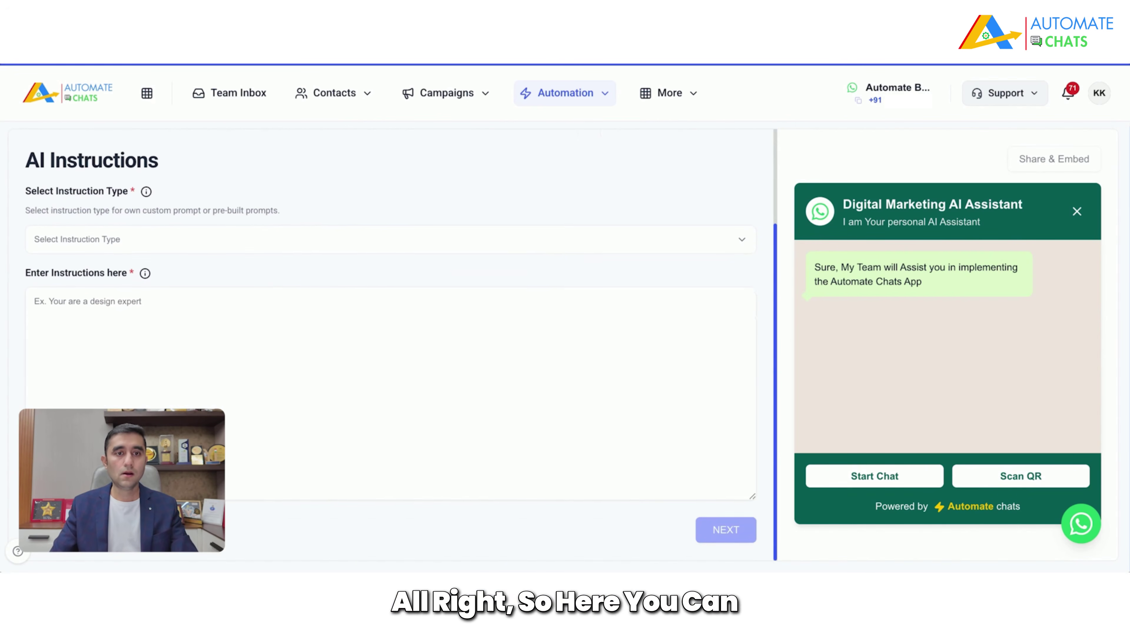
{"action": "left_click", "coordinate": [223, 239]}
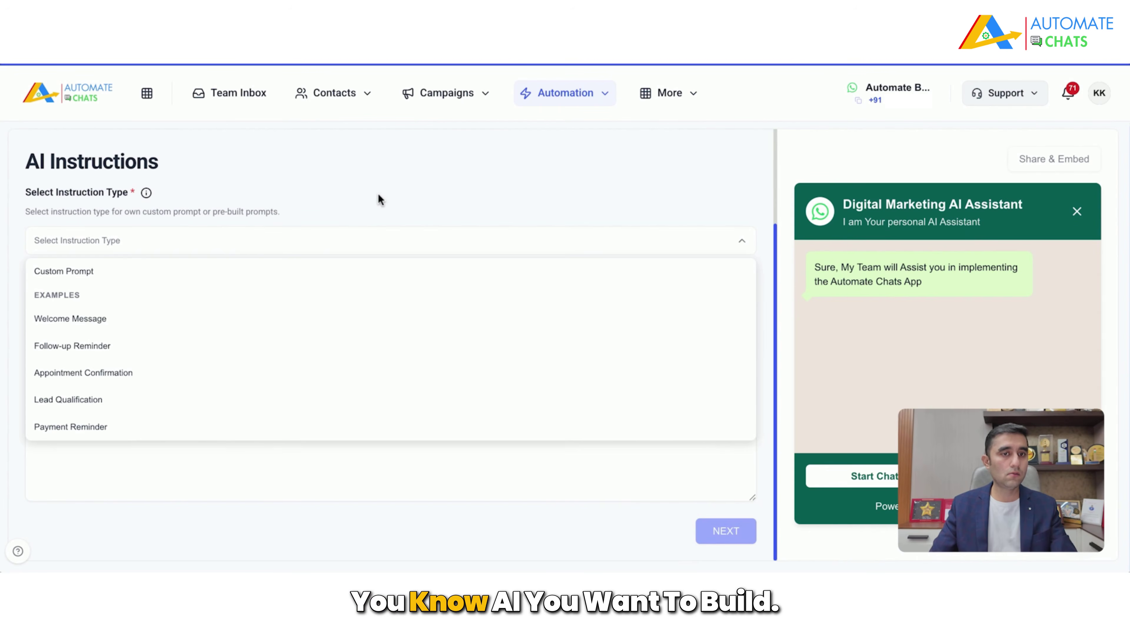
{"action": "left_click", "coordinate": [73, 271]}
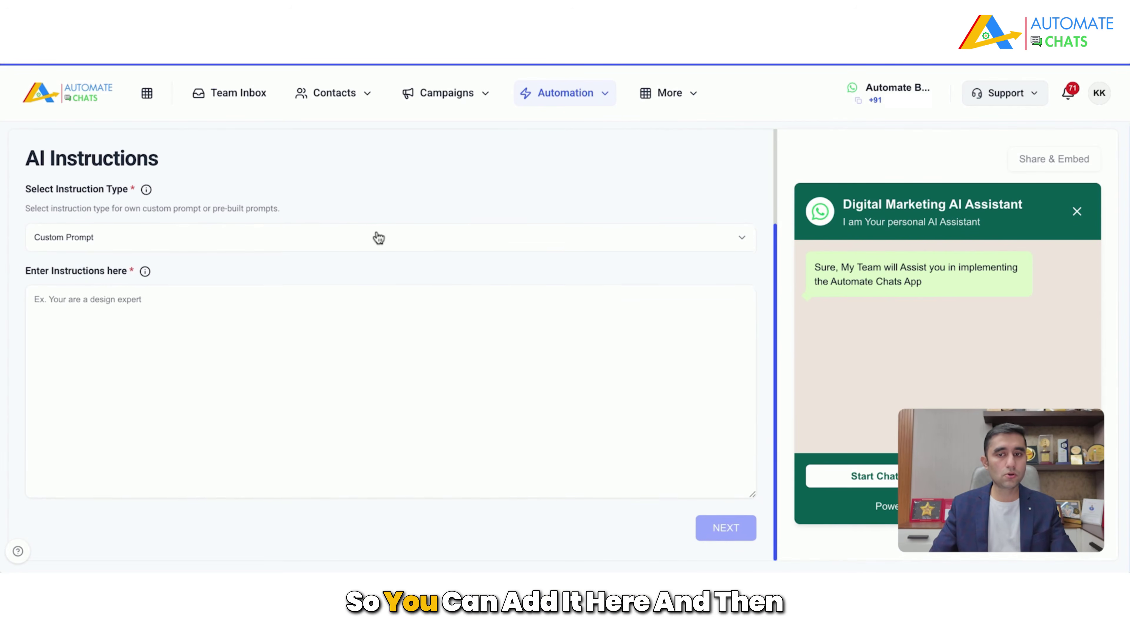
Step: Enter a prompt: digital marketing expert qualifying website-development clients before sharing the 1-2-1 meeting link
{"action": "left_click", "coordinate": [416, 383]}
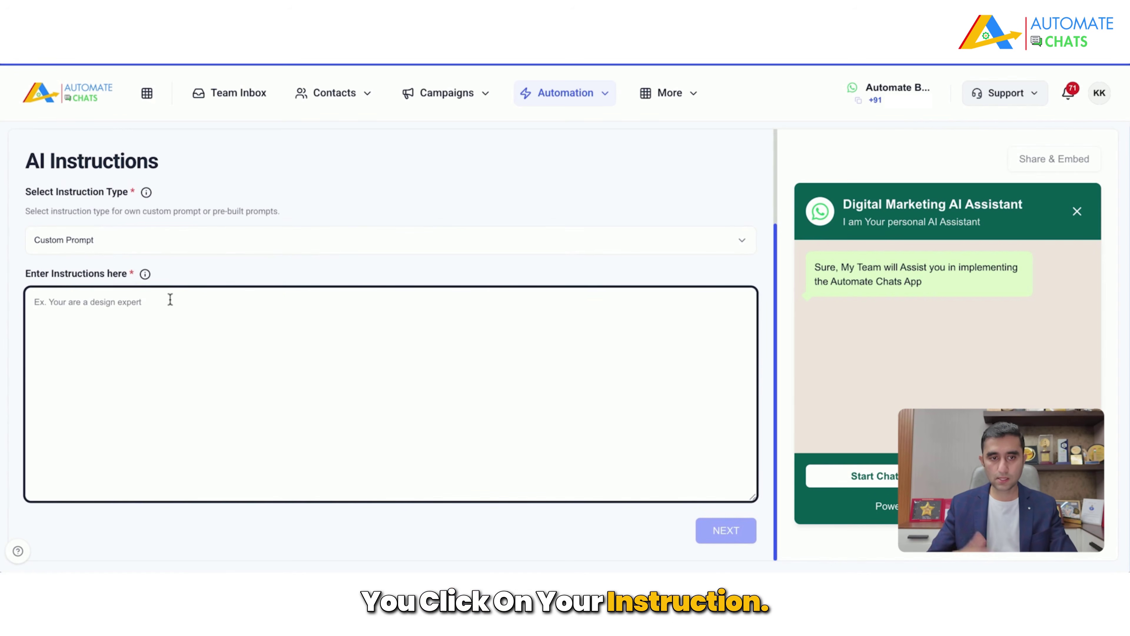
{"action": "type", "text": "You are a "}
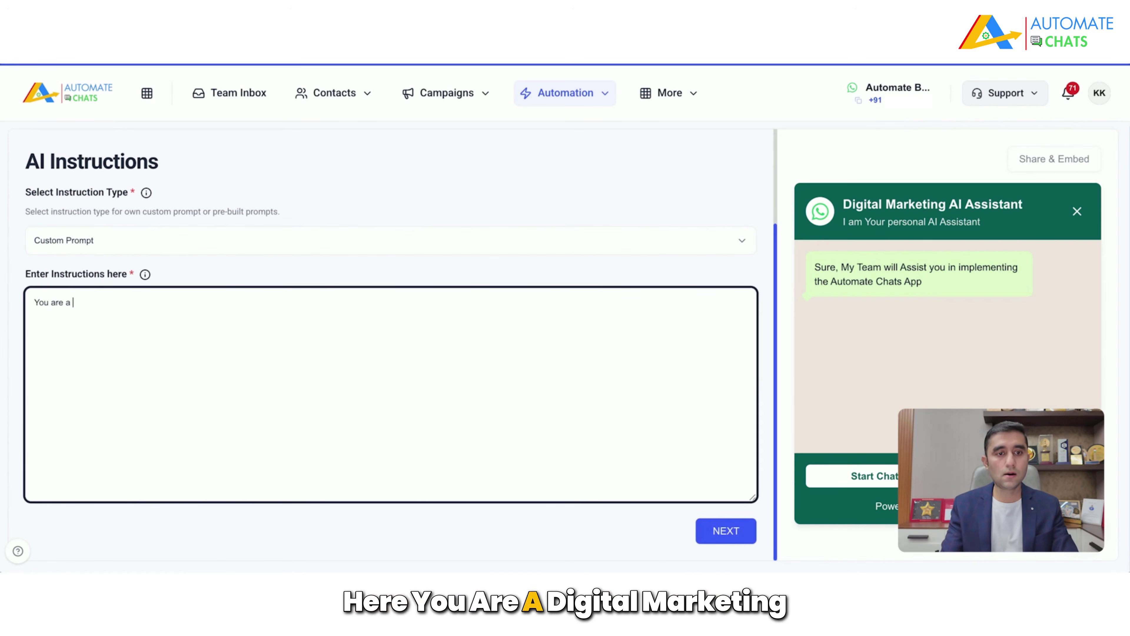
{"action": "type", "text": "Digital market"}
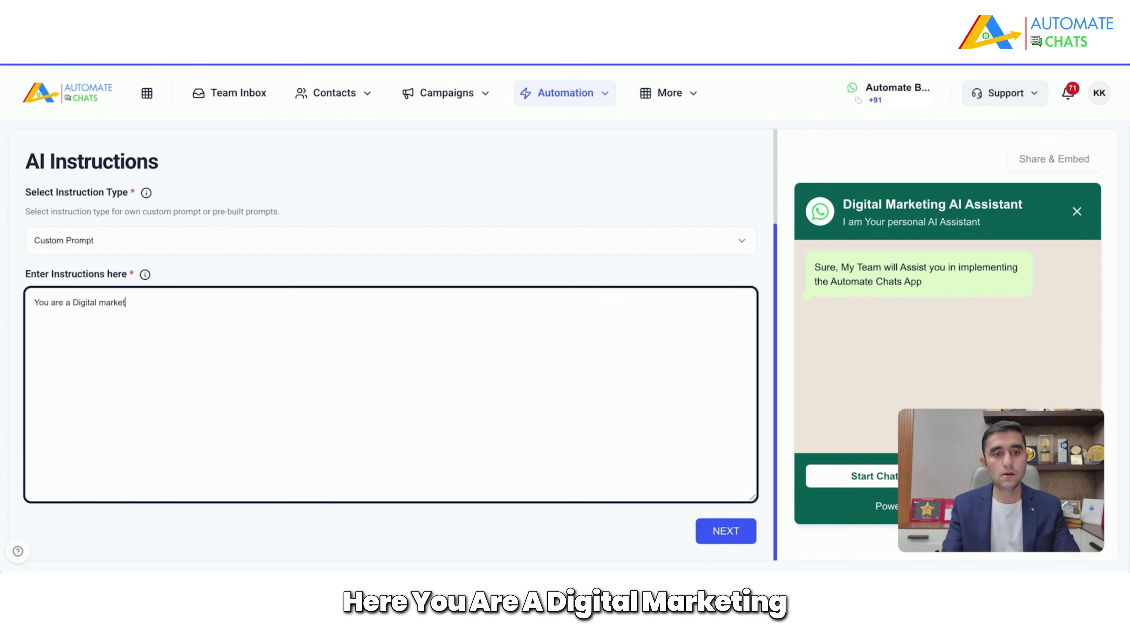
{"action": "type", "text": "ing Cha"}
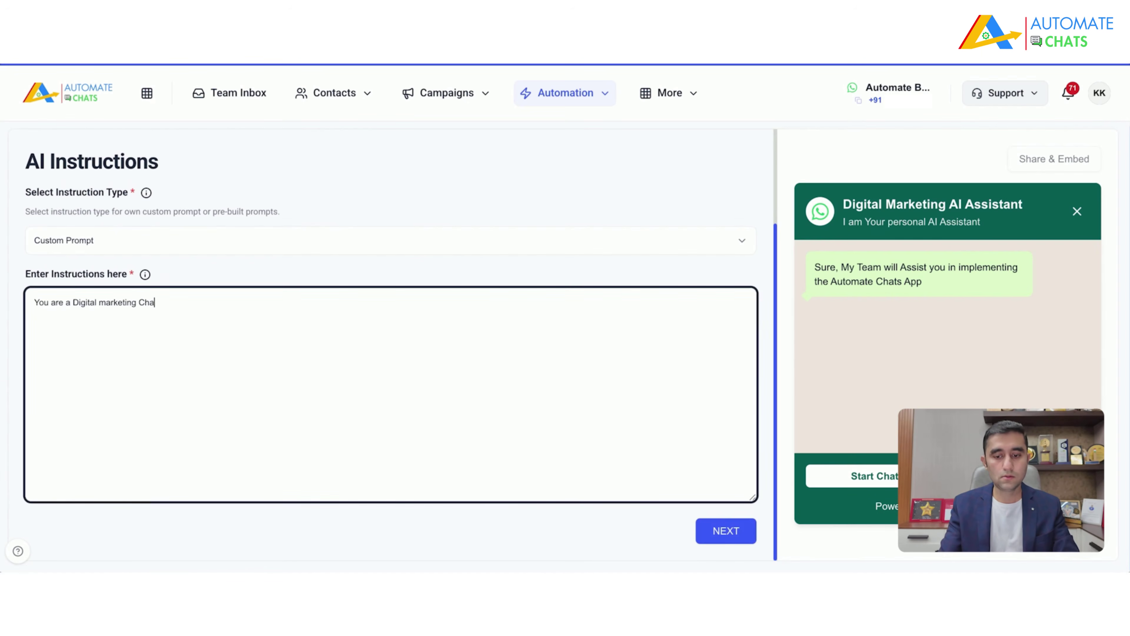
{"action": "type", "text": "tbot"}
{"action": "key", "text": "BackSpace"}
{"action": "key", "text": "BackSpace"}
{"action": "key", "text": "BackSpace"}
{"action": "key", "text": "BackSpace"}
{"action": "key", "text": "BackSpace"}
{"action": "key", "text": "BackSpace"}
{"action": "key", "text": "BackSpace"}
{"action": "type", "text": "Exp"}
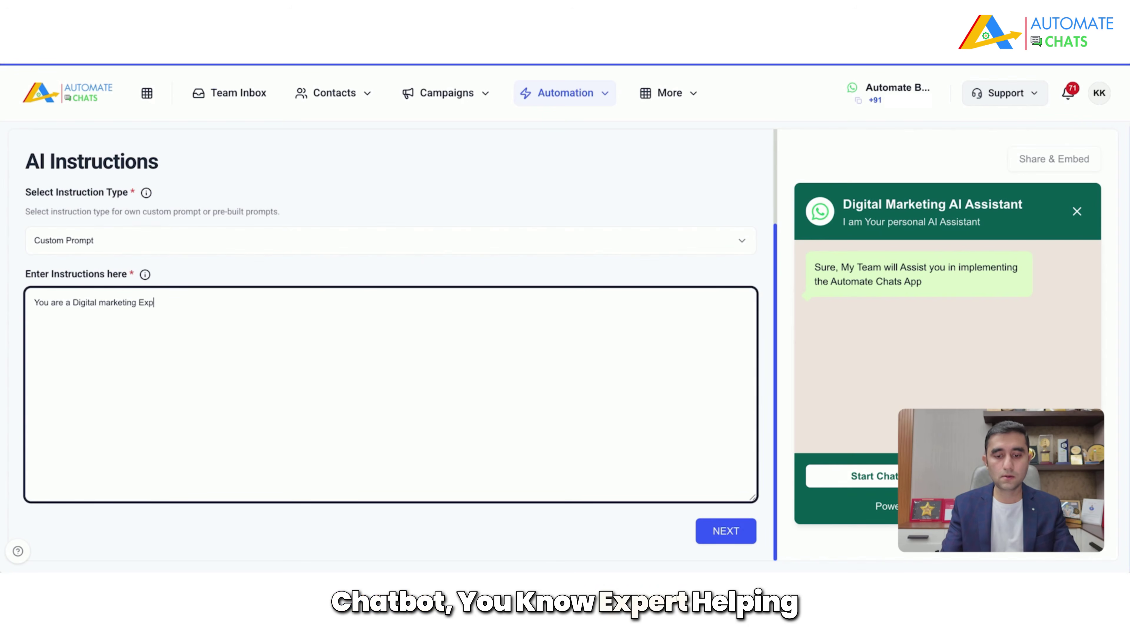
{"action": "type", "text": "ert, helping clients"}
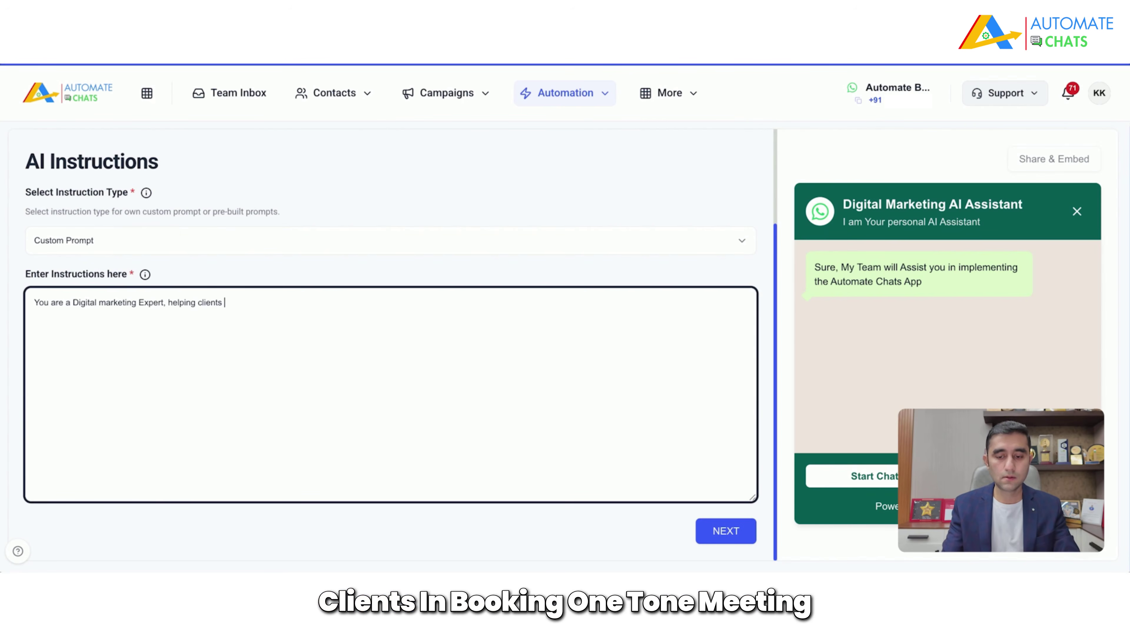
{"action": "type", "text": " in booking 1"}
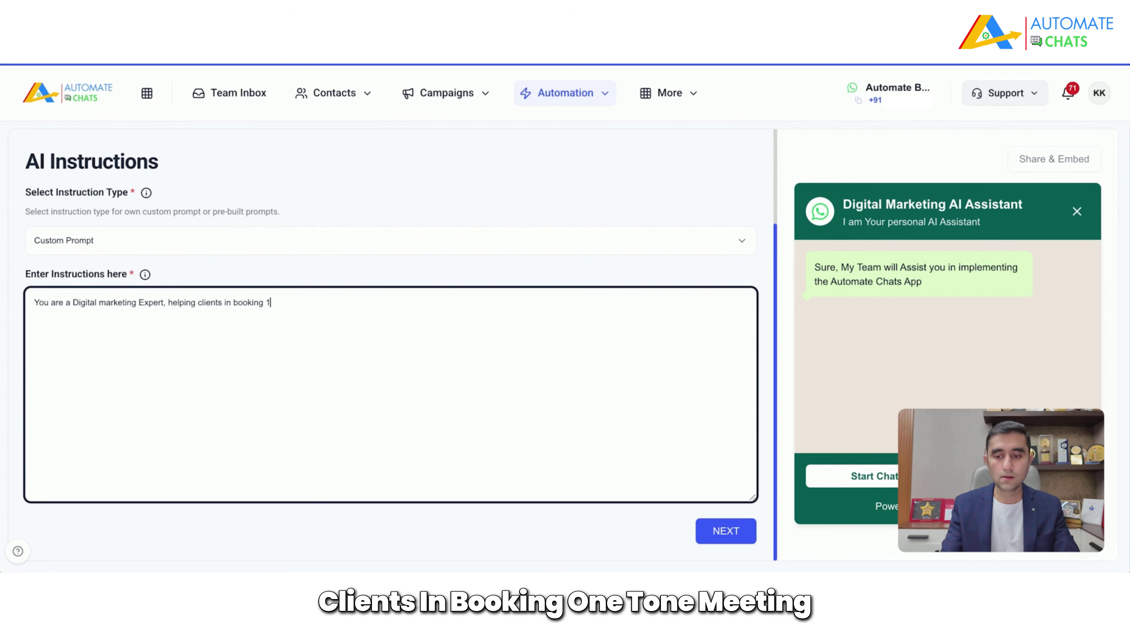
{"action": "type", "text": "-2-1 meeting with me. Client might need SEO,"}
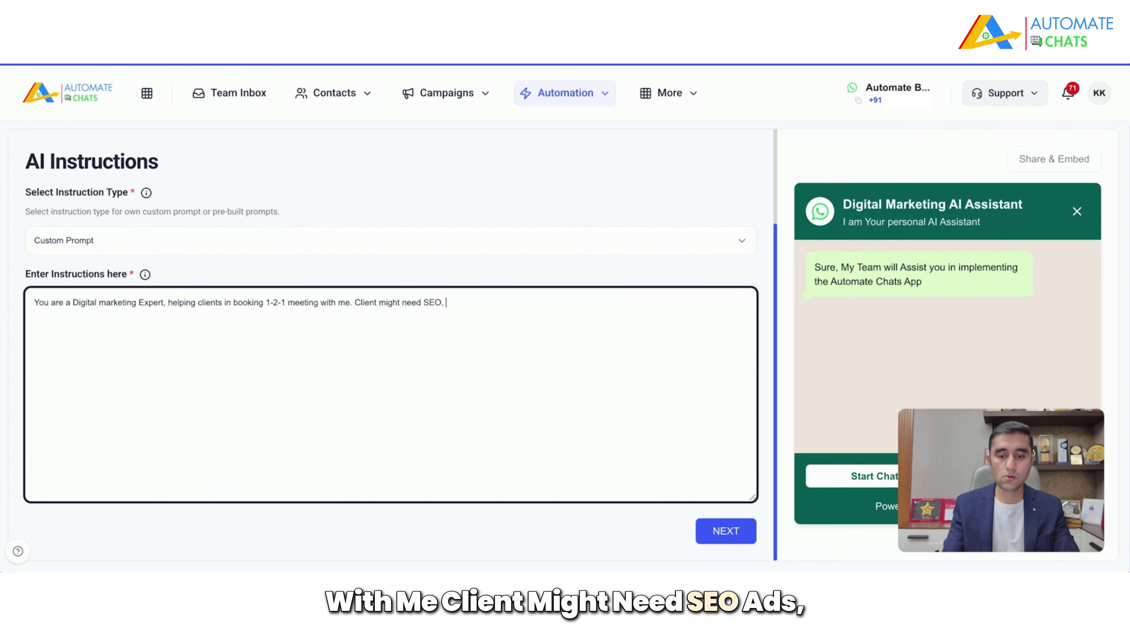
{"action": "type", "text": "web"}
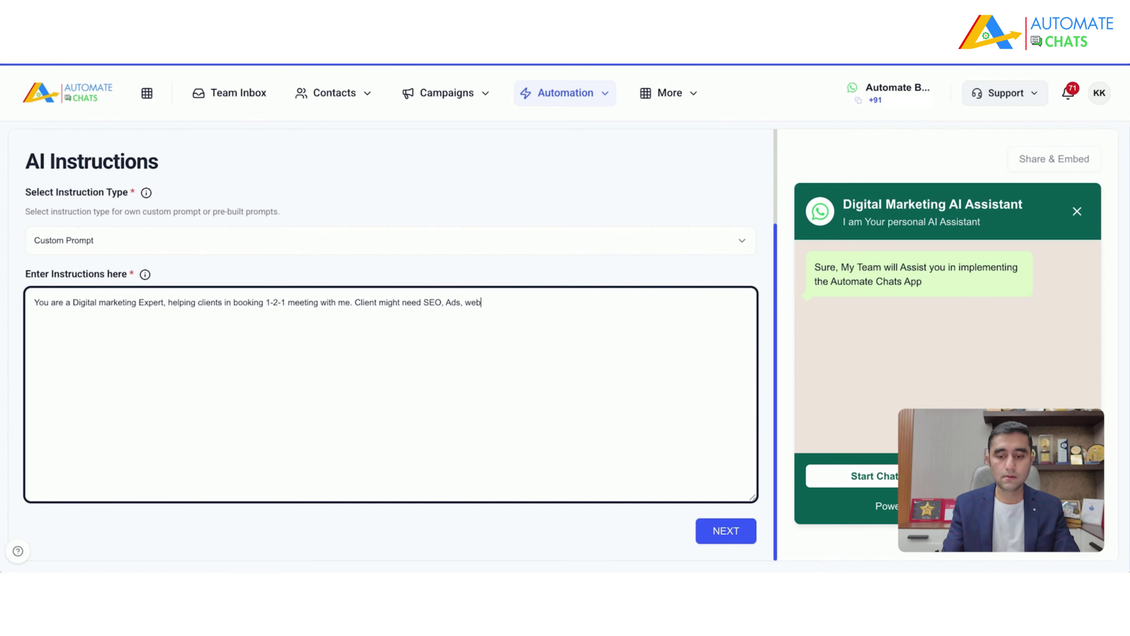
{"action": "type", "text": "site dece"}
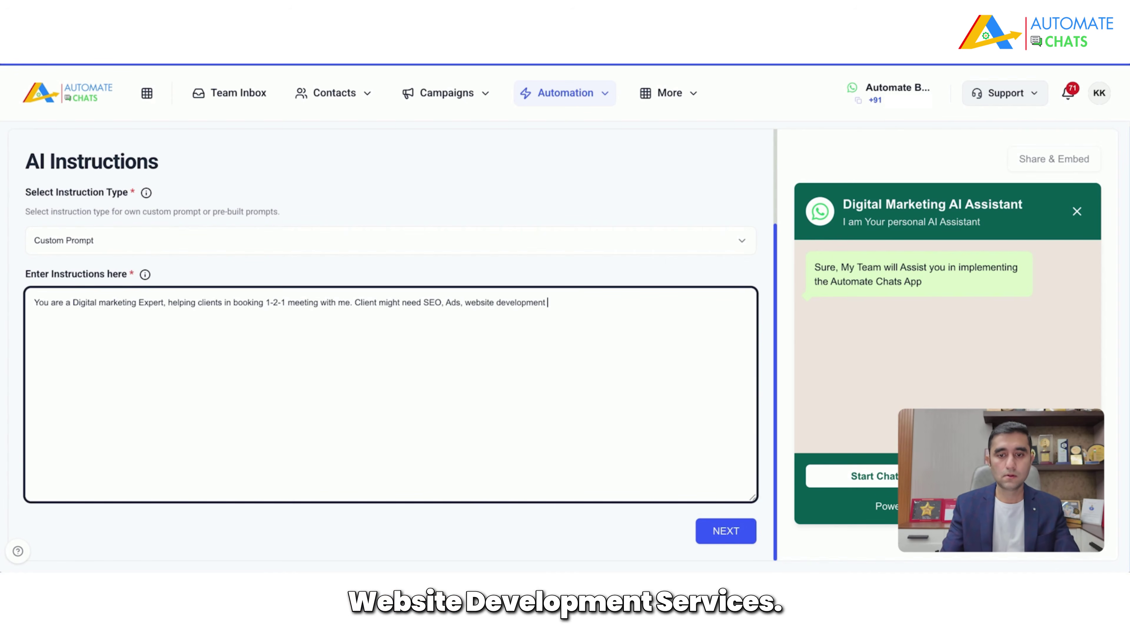
{"action": "type", "text": "lopment services."}
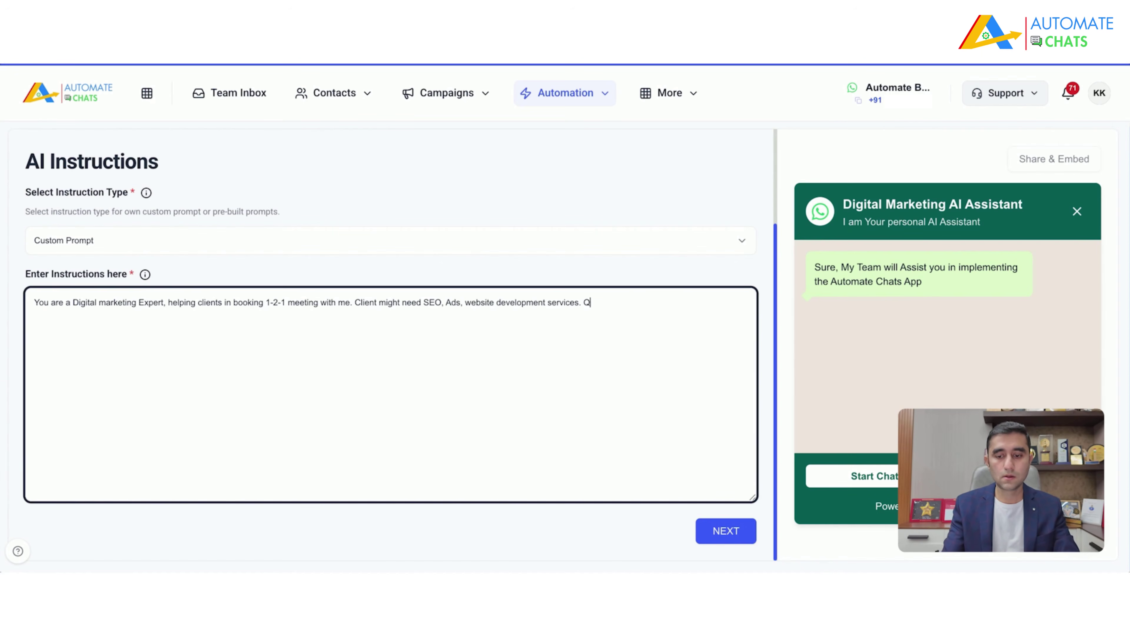
{"action": "type", "text": " Qualify"}
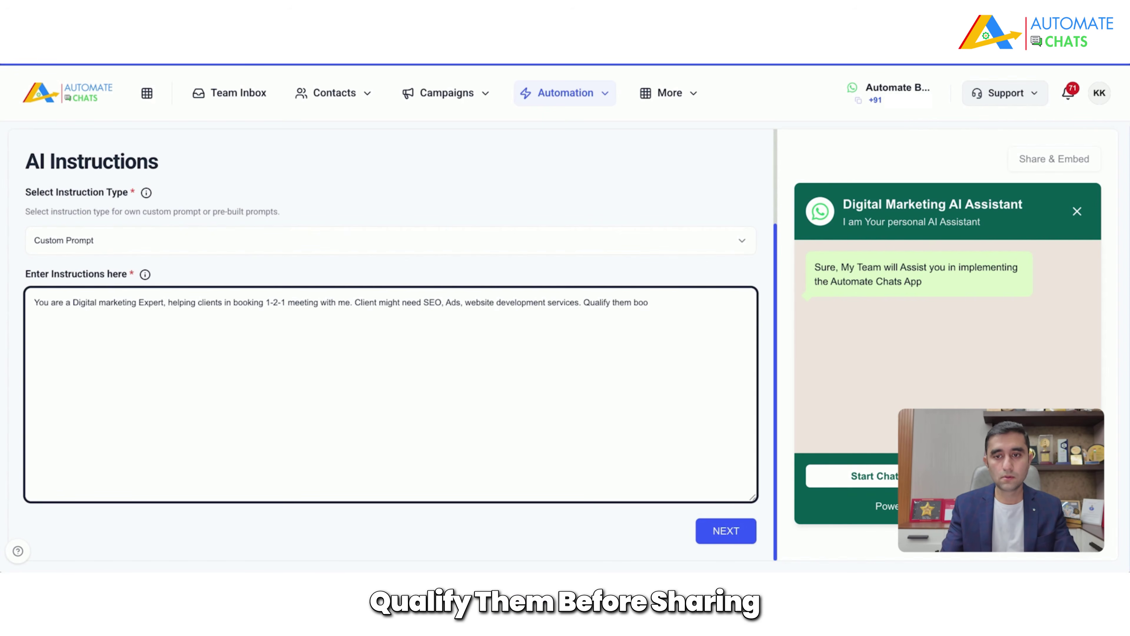
{"action": "type", "text": " them before sharing 10"}
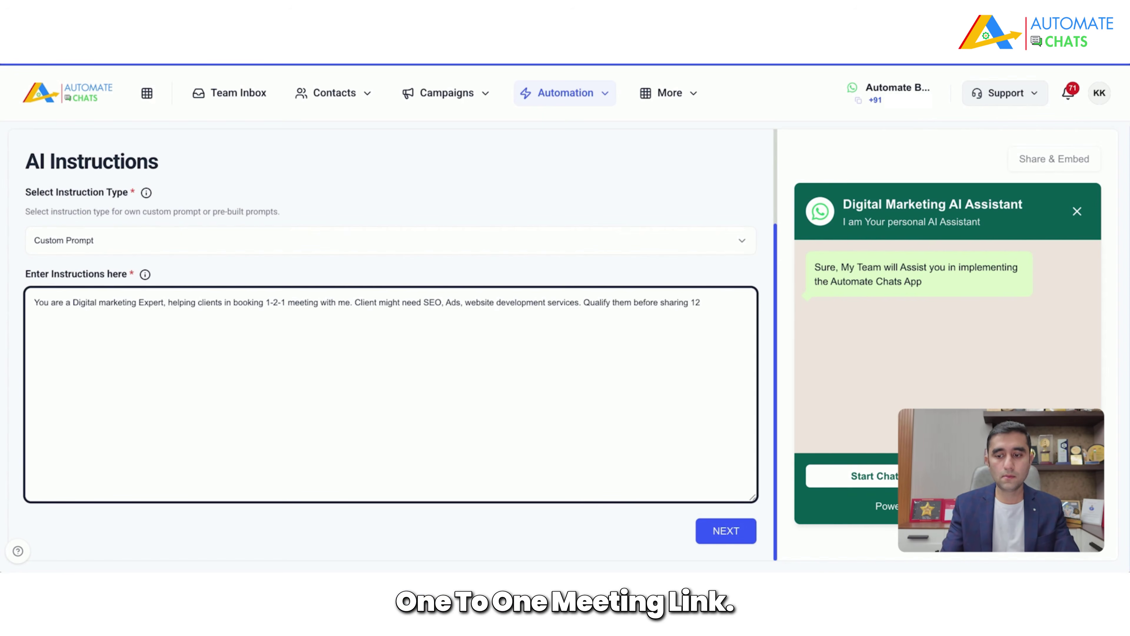
{"action": "type", "text": "1 meeting lnik"}
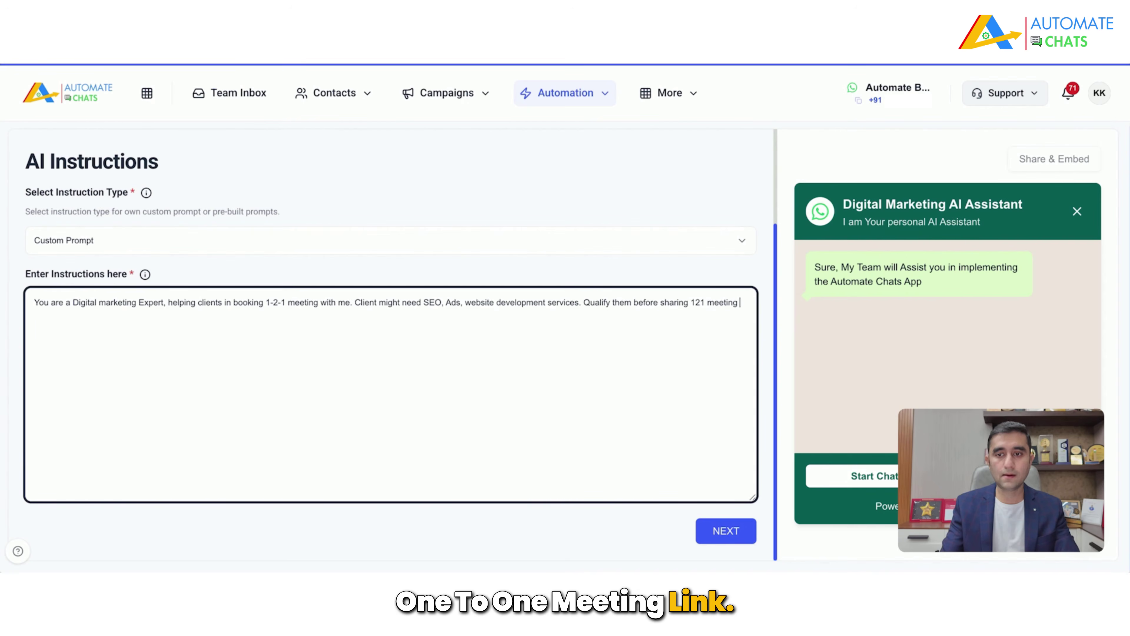
{"action": "key", "text": "BackSpace"}
{"action": "key", "text": "BackSpace"}
{"action": "key", "text": "BackSpace"}
{"action": "key", "text": "BackSpace"}
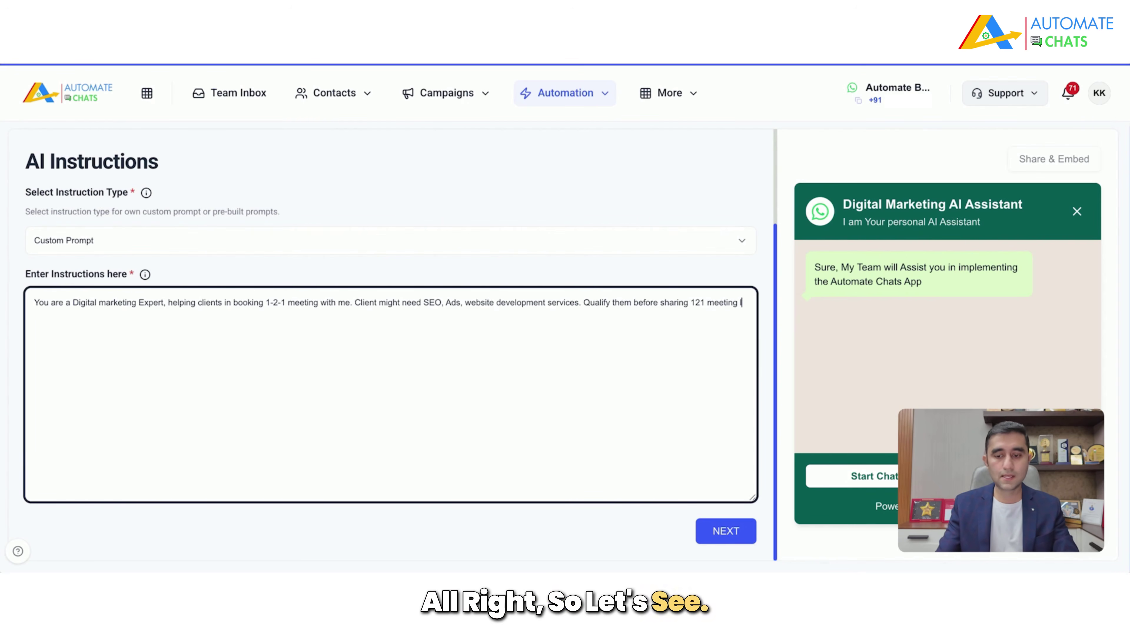
{"action": "type", "text": "link"}
{"action": "left_click", "coordinate": [723, 541]}
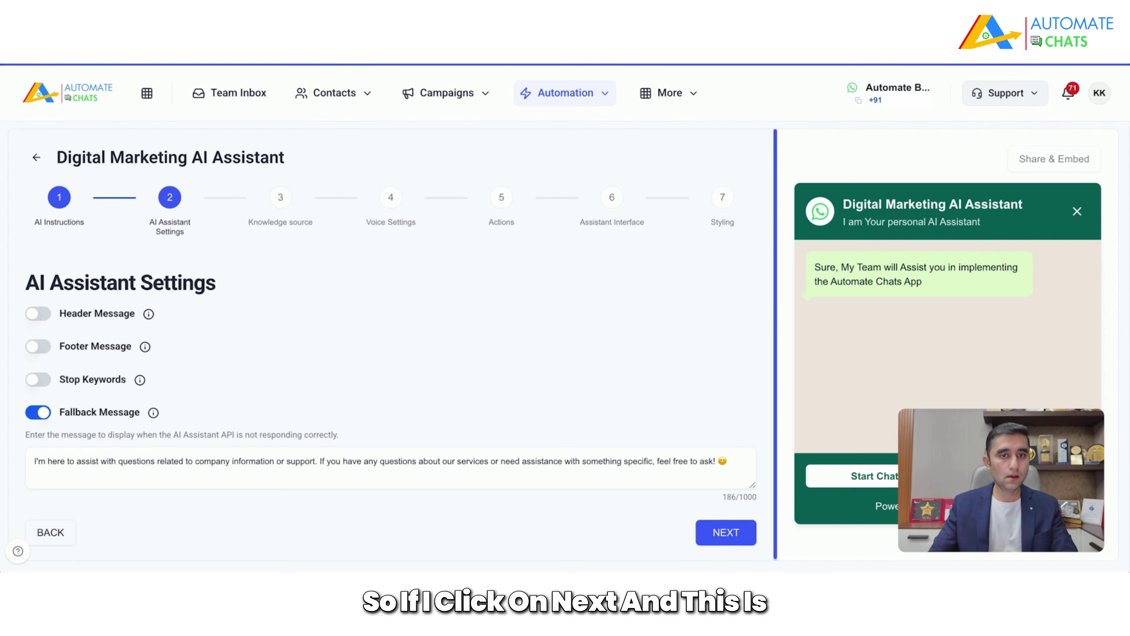
Step: Try the Header Message option, switch it back off, and check the fallback message text
{"action": "scroll", "coordinate": [657, 363], "scroll_direction": "down", "scroll_amount": 1}
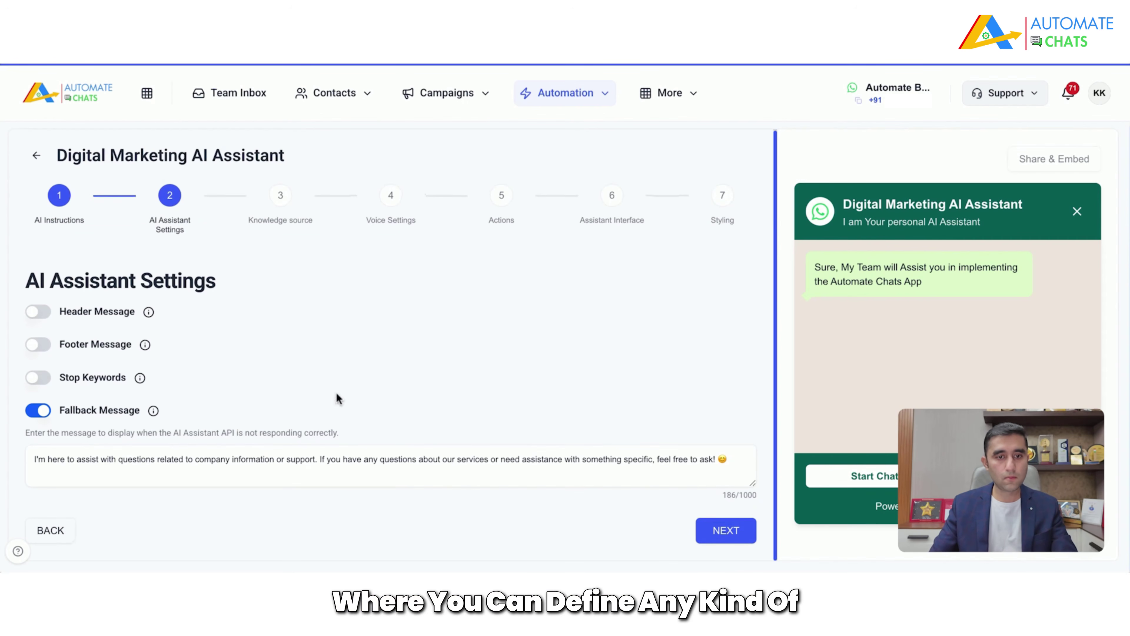
{"action": "left_click", "coordinate": [60, 313]}
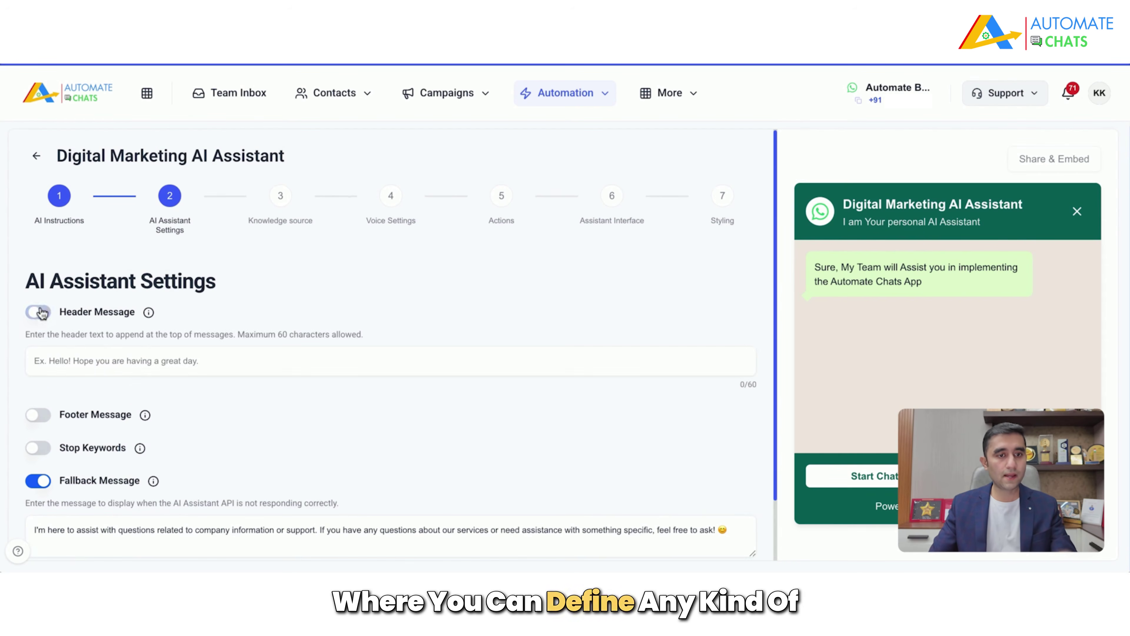
{"action": "left_click", "coordinate": [427, 364]}
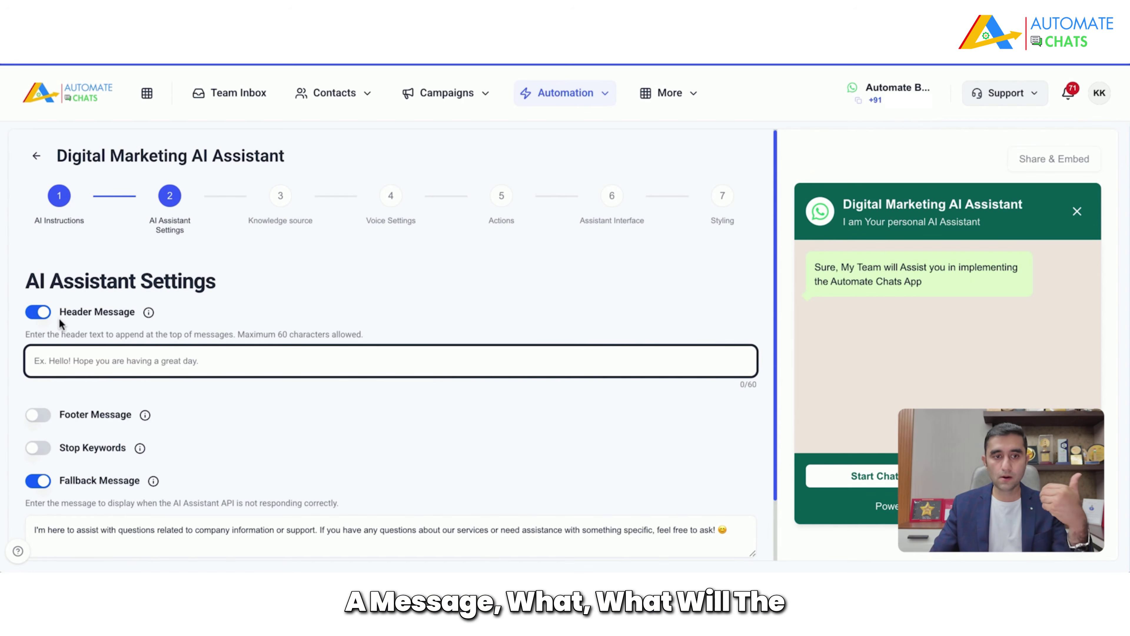
{"action": "left_click", "coordinate": [41, 312]}
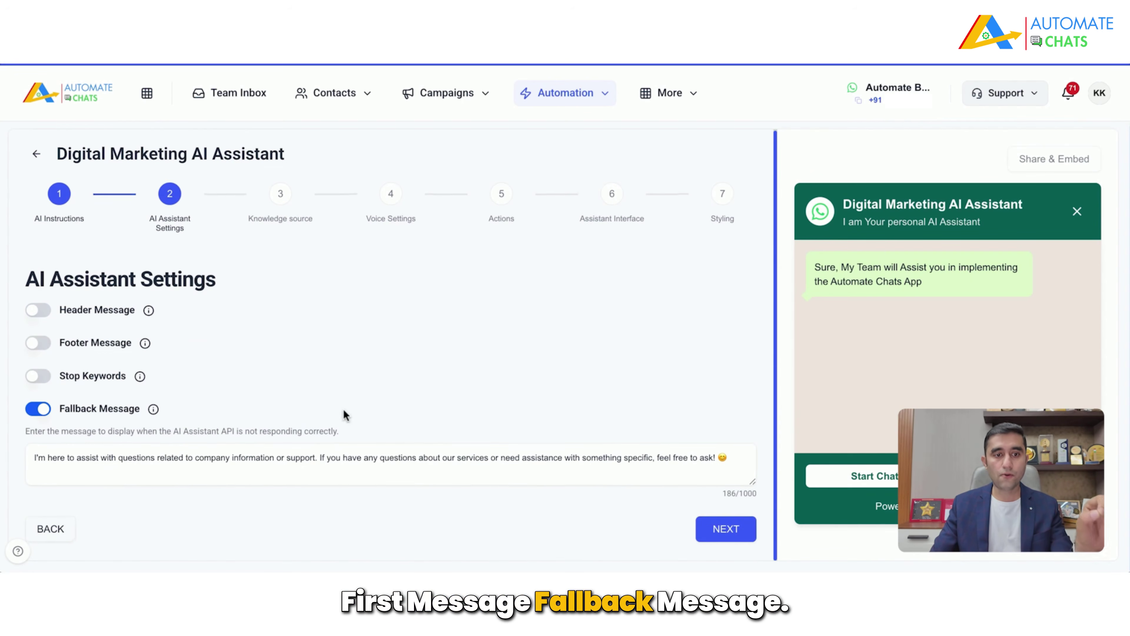
{"action": "left_click", "coordinate": [258, 463]}
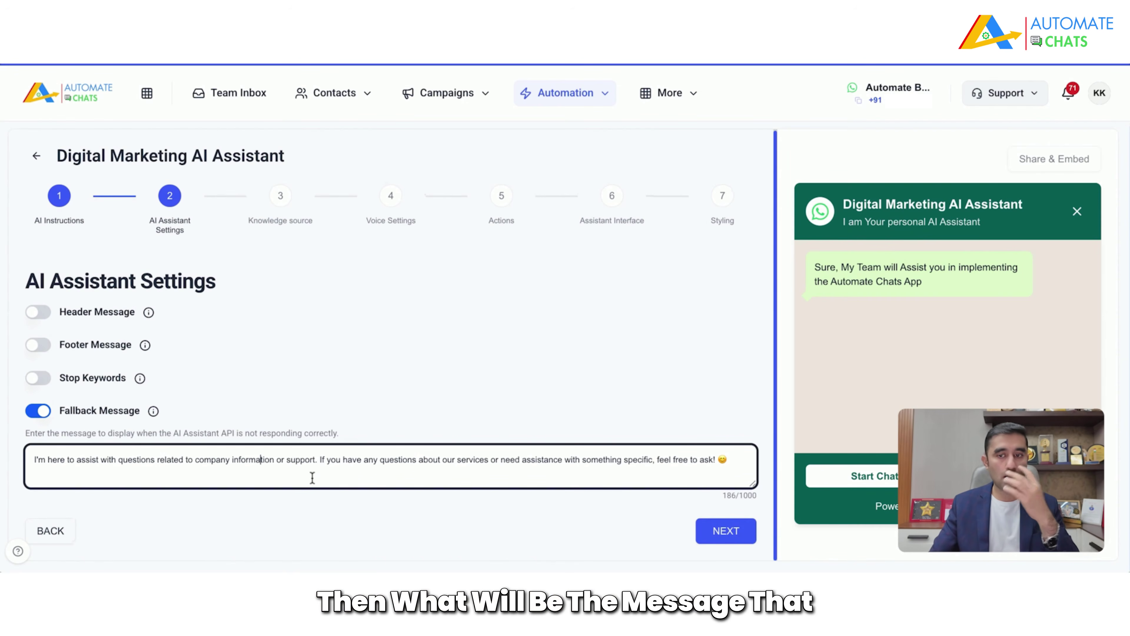
Step: Enable Stop Keywords with the keyword 'stop' and continue to Knowledge Sources
{"action": "left_click", "coordinate": [42, 379]}
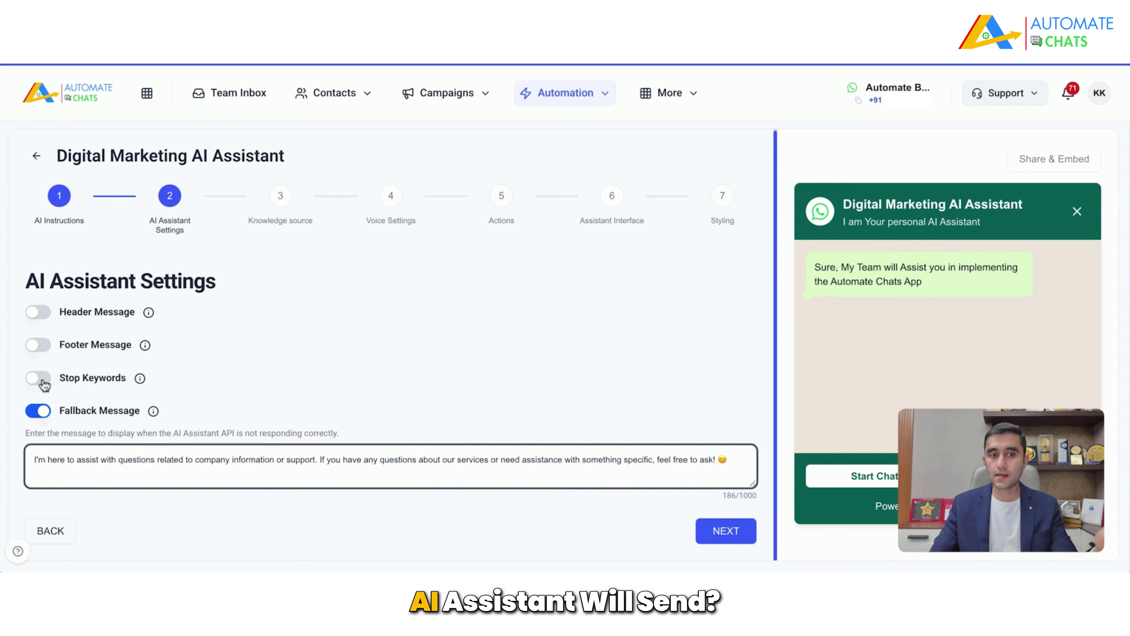
{"action": "left_click", "coordinate": [236, 419]}
{"action": "type", "text": "s"}
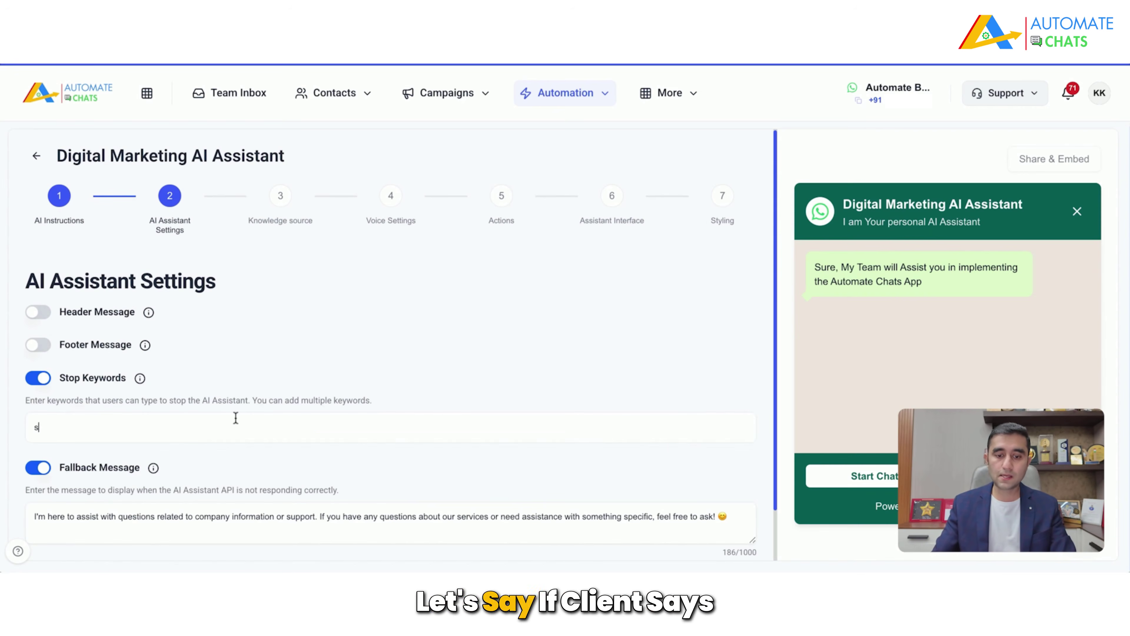
{"action": "type", "text": "top"}
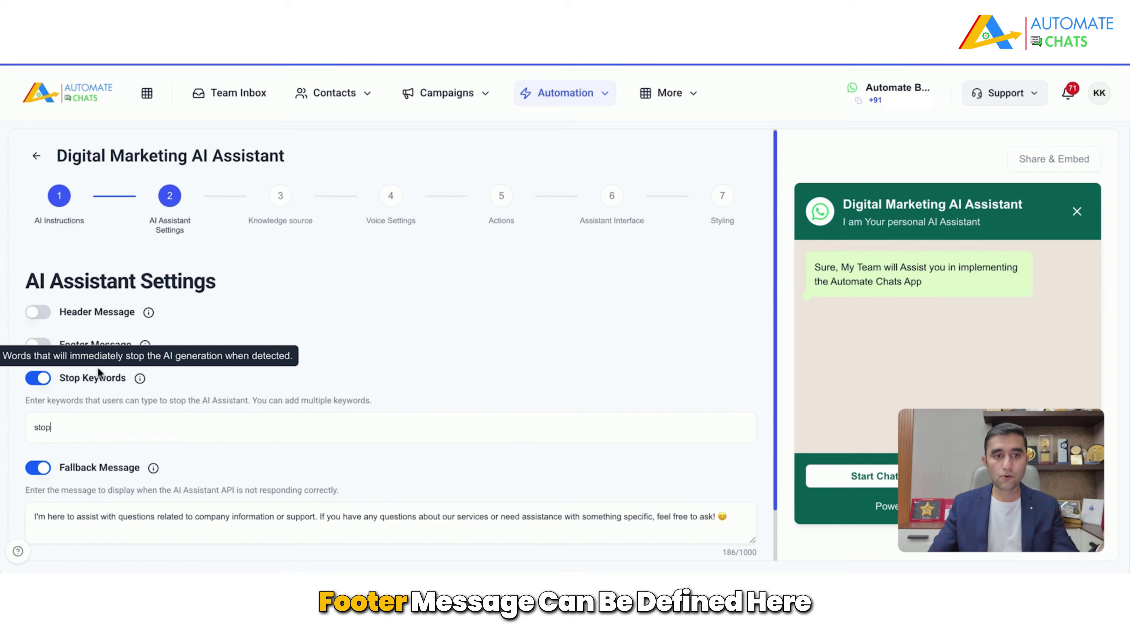
{"action": "scroll", "coordinate": [370, 387], "scroll_direction": "down", "scroll_amount": 2}
{"action": "left_click", "coordinate": [721, 531]}
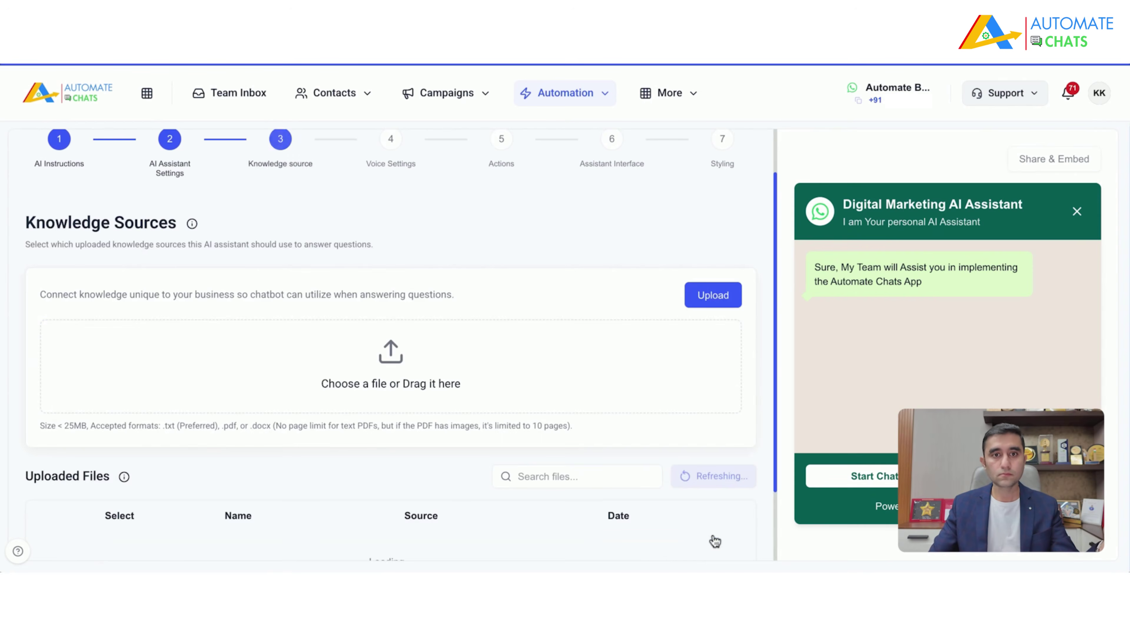
Step: Try Upload on the Knowledge Sources step, then continue on to Voice Settings
{"action": "scroll", "coordinate": [702, 389], "scroll_direction": "down", "scroll_amount": 2}
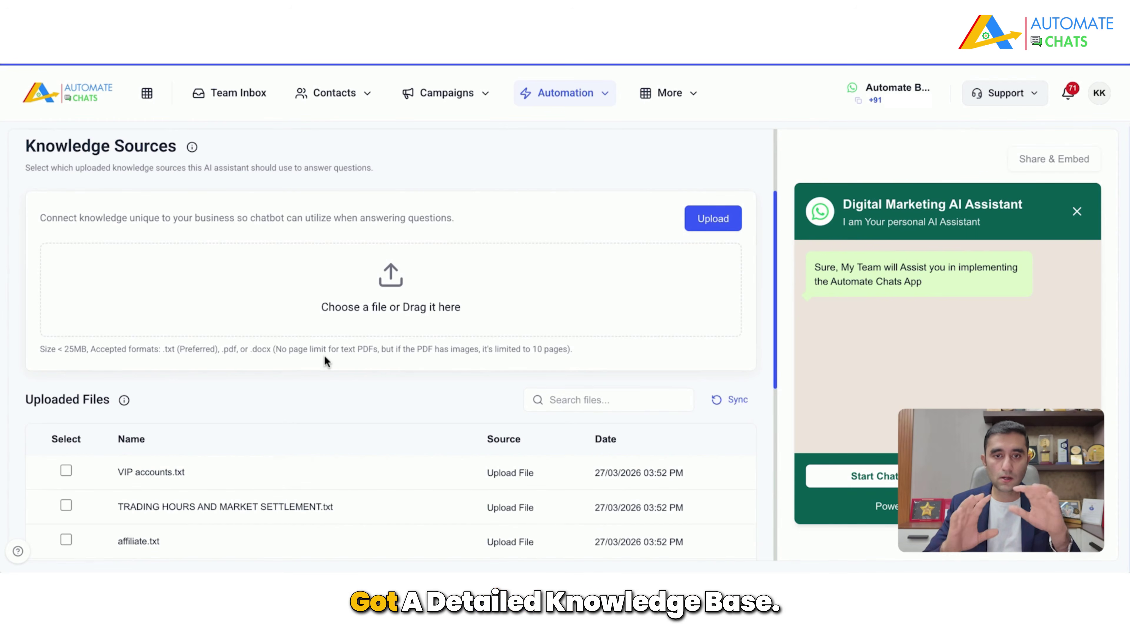
{"action": "left_click", "coordinate": [696, 224]}
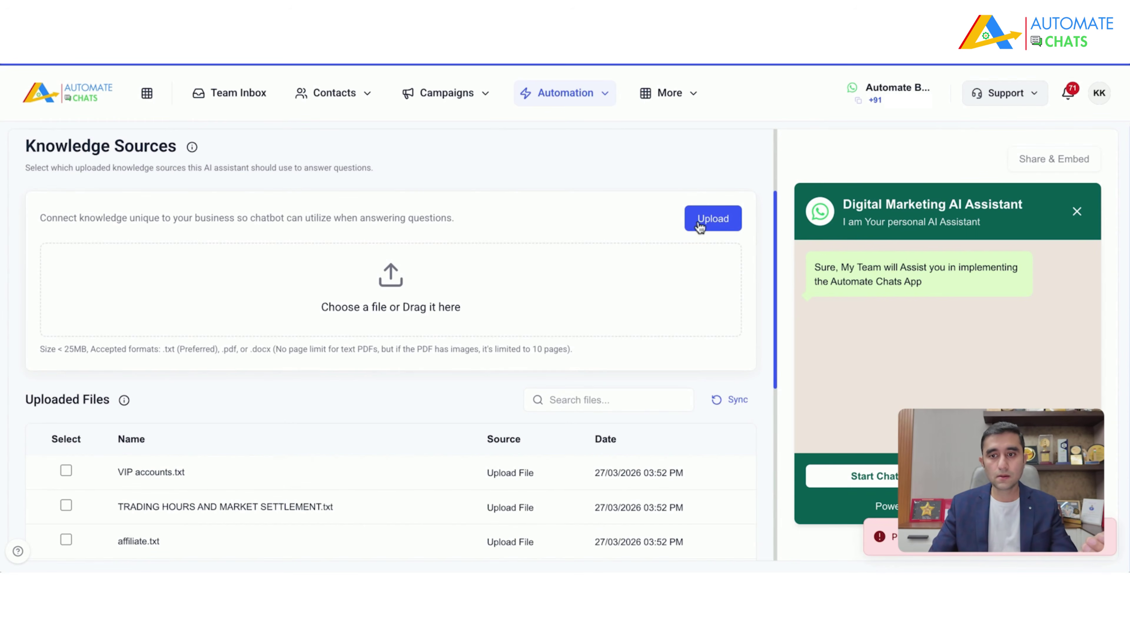
{"action": "scroll", "coordinate": [559, 396], "scroll_direction": "down", "scroll_amount": 10}
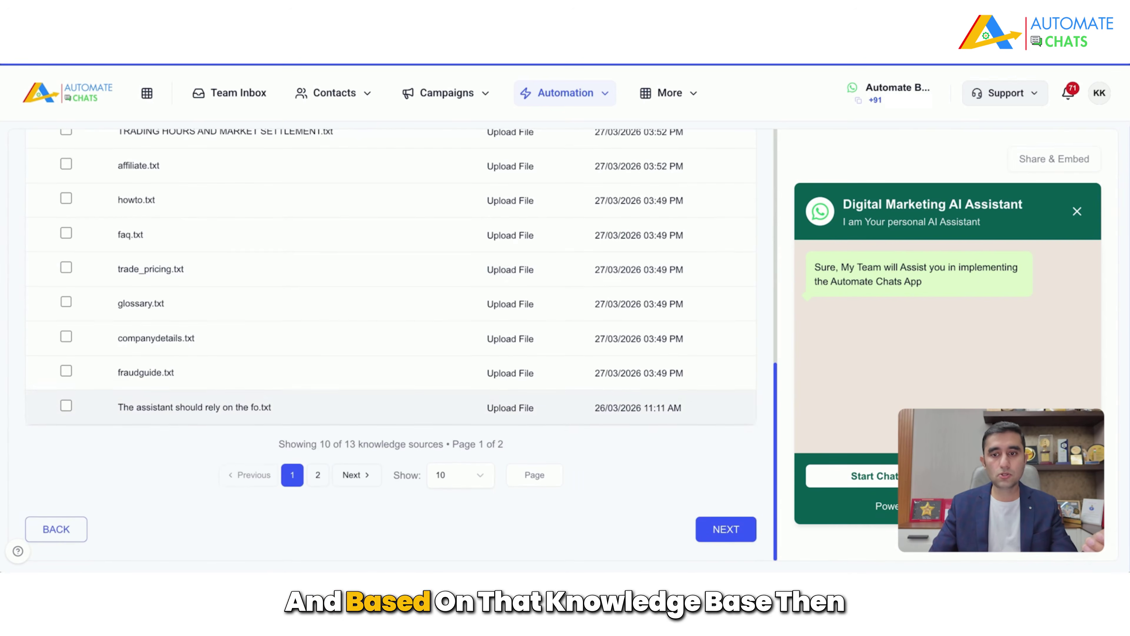
{"action": "left_click", "coordinate": [734, 532]}
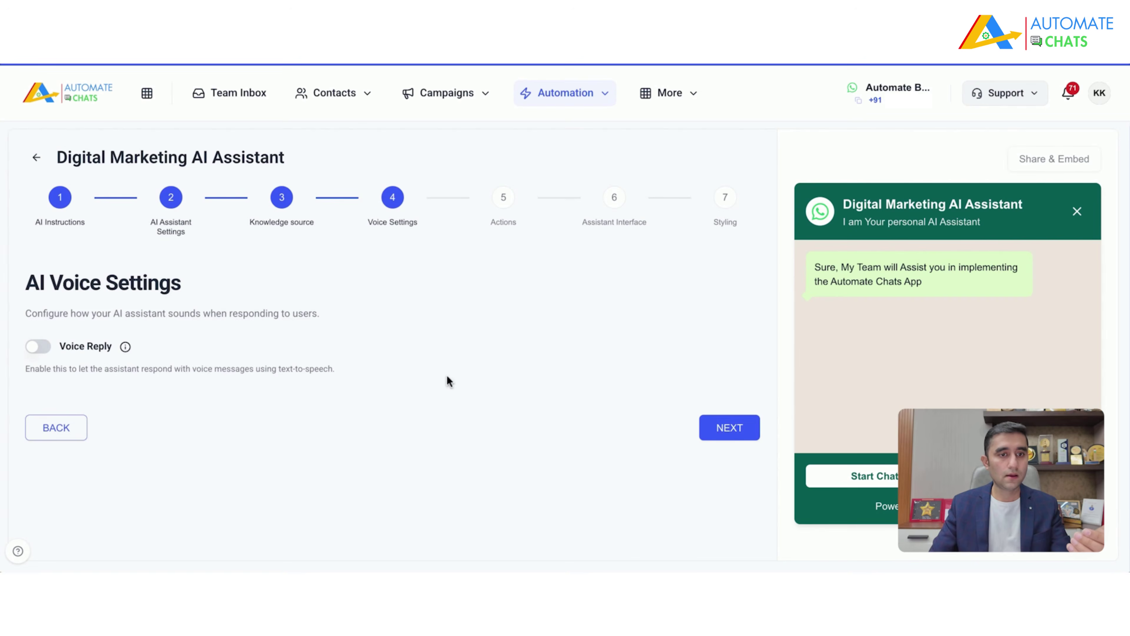
Step: Turn on Voice Reply and bring up the list of voice models
{"action": "left_click", "coordinate": [38, 348]}
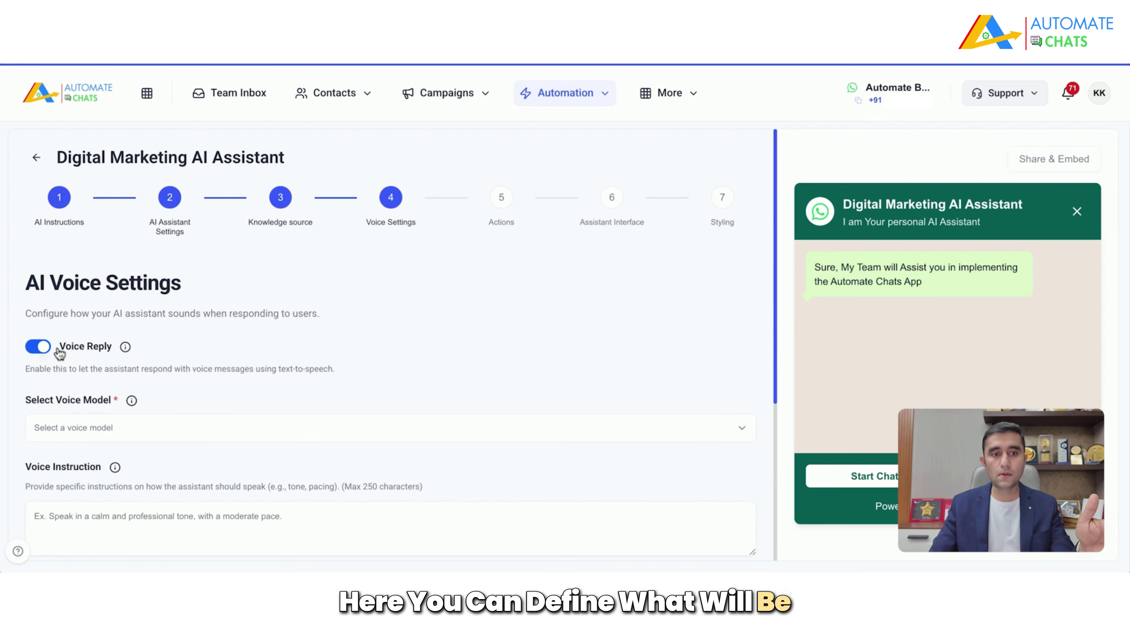
{"action": "left_click", "coordinate": [219, 428]}
{"action": "scroll", "coordinate": [356, 378], "scroll_direction": "down", "scroll_amount": 3}
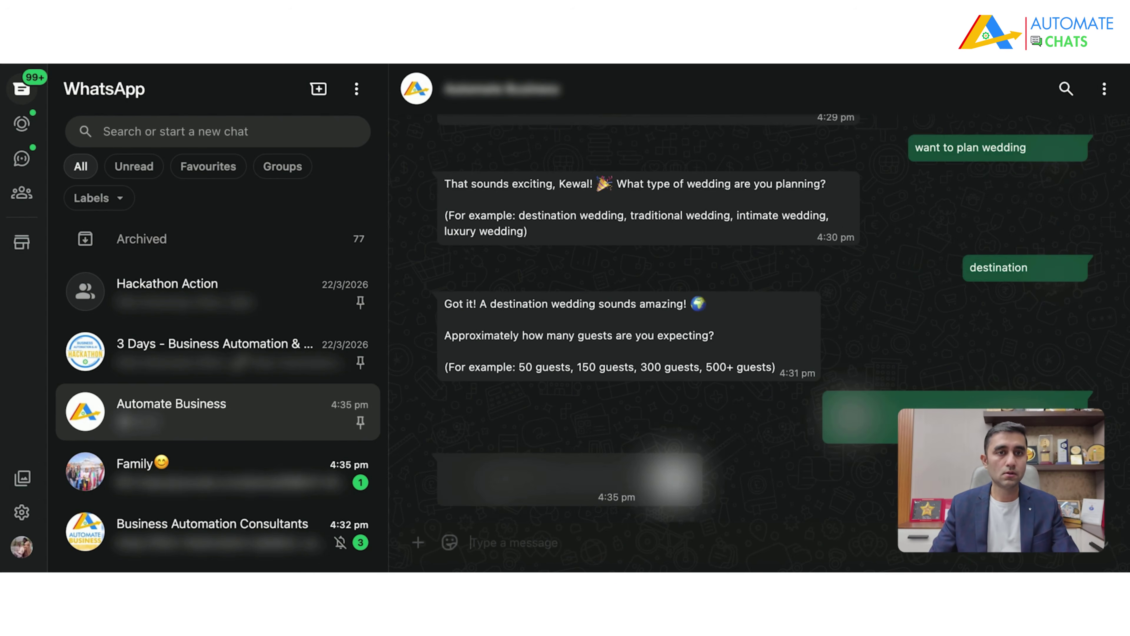
Step: Play the wedding assistant's voice-note reply about venues and scroll back through earlier messages
{"action": "left_click", "coordinate": [460, 486]}
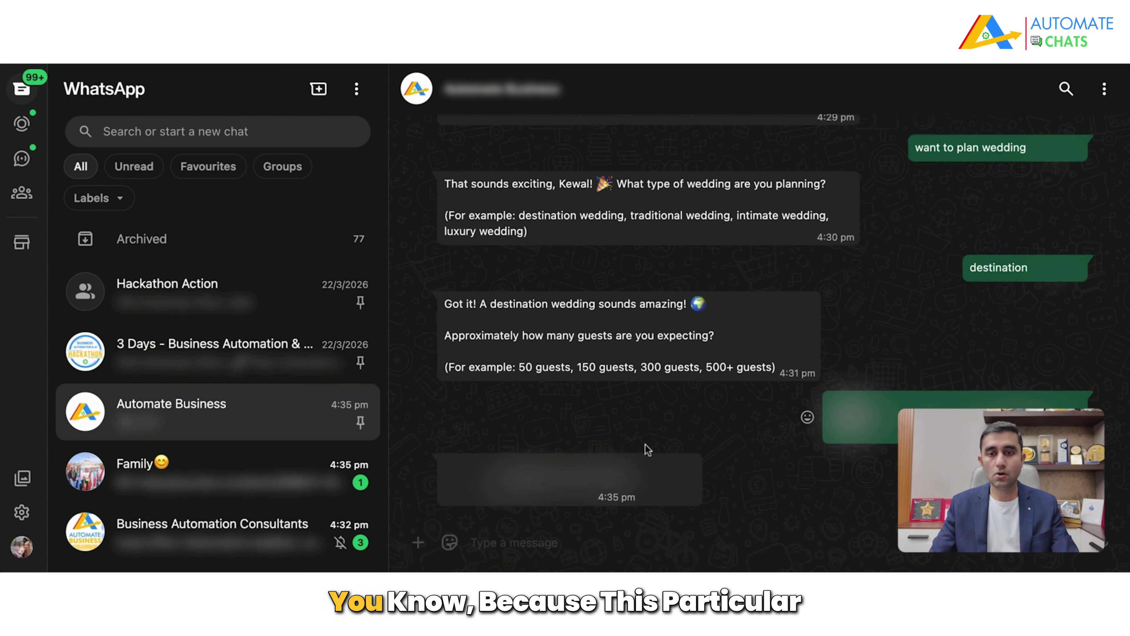
{"action": "scroll", "coordinate": [714, 429], "scroll_direction": "up", "scroll_amount": 3}
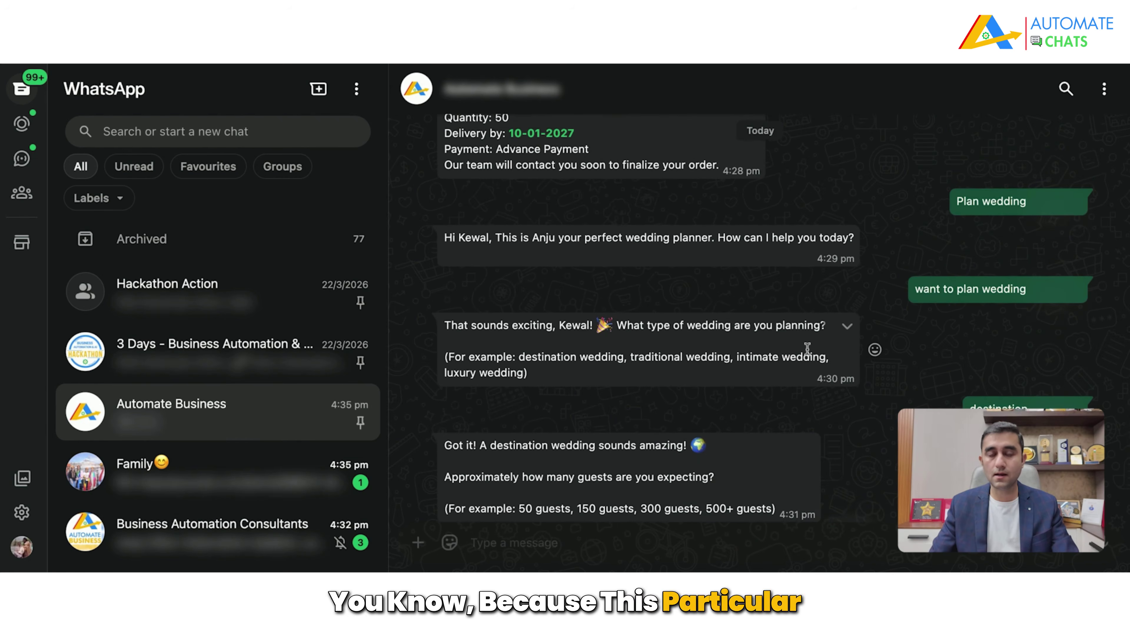
{"action": "scroll", "coordinate": [821, 241], "scroll_direction": "up", "scroll_amount": 2}
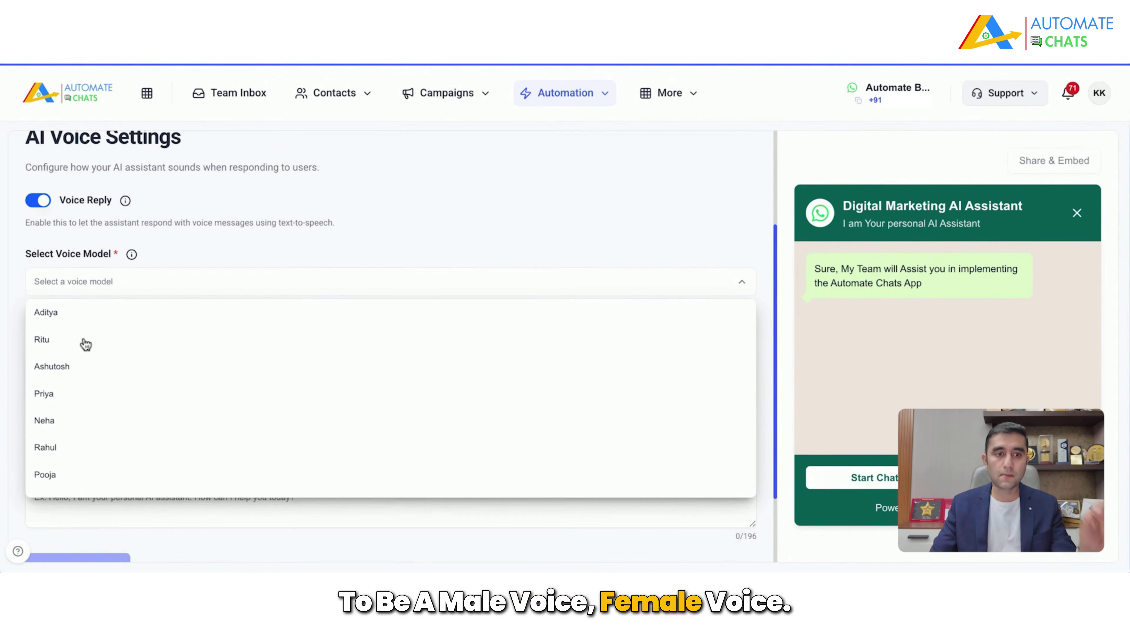
Step: Choose the Aditya voice with instruction 'Speak in calm and professional language', then continue to Actions
{"action": "left_click", "coordinate": [74, 317]}
{"action": "scroll", "coordinate": [418, 287], "scroll_direction": "down", "scroll_amount": 2}
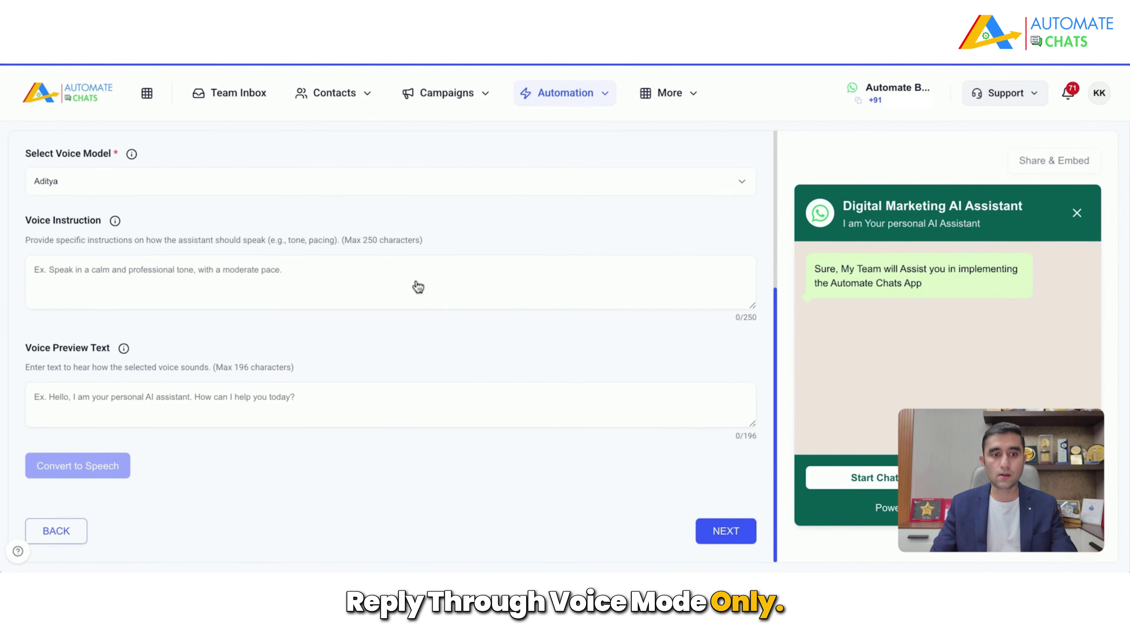
{"action": "left_click", "coordinate": [304, 273]}
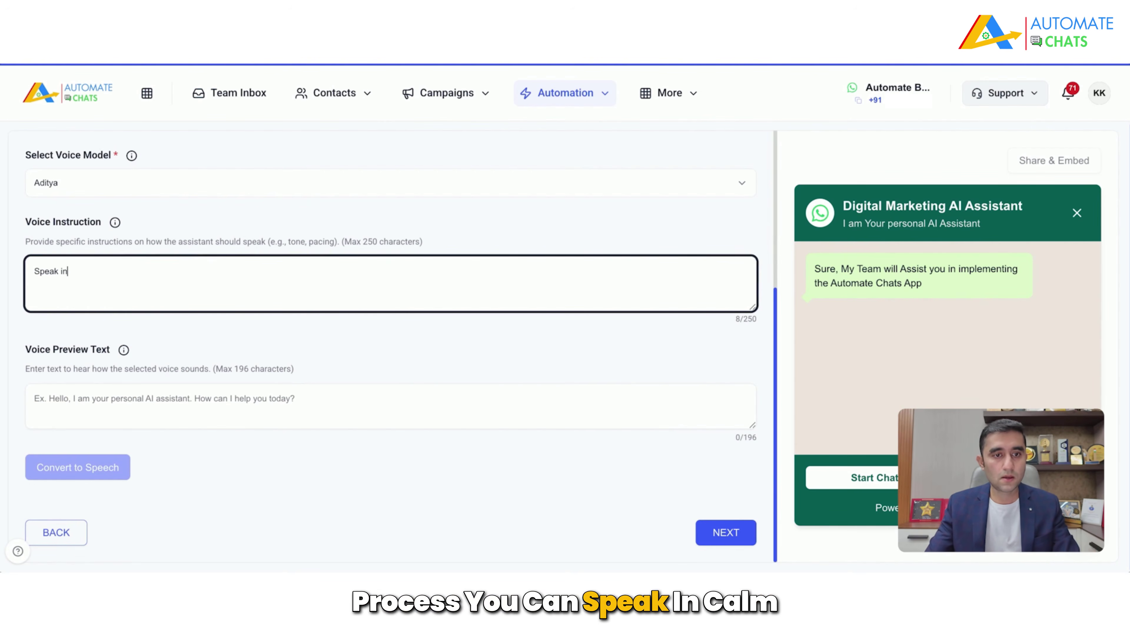
{"action": "type", "text": "Speak in calm and profe"}
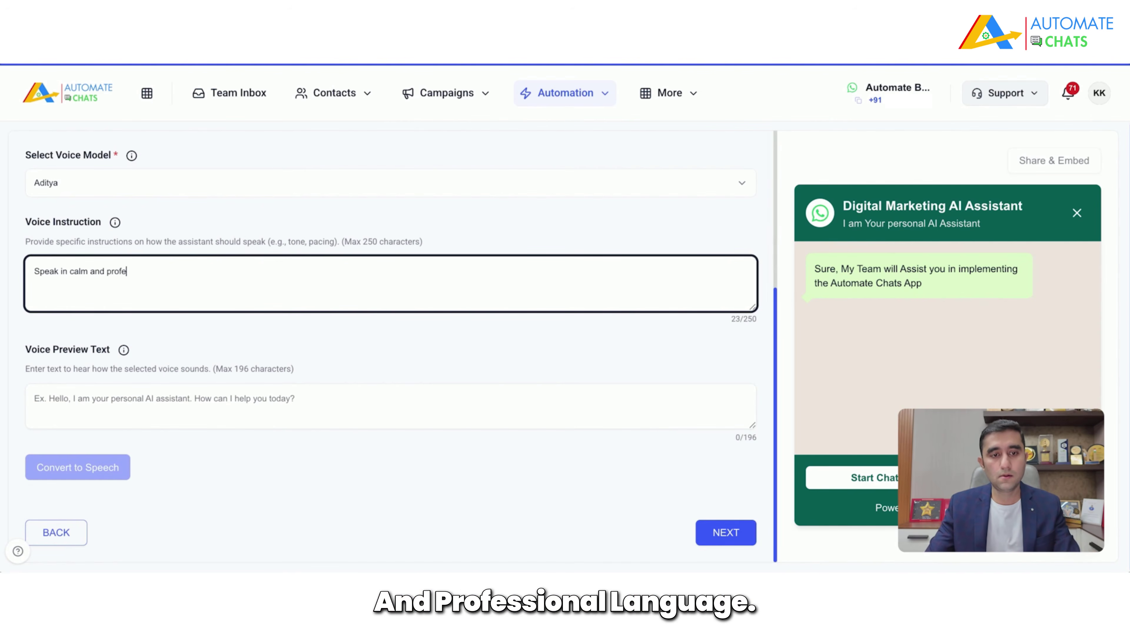
{"action": "type", "text": "ssional language"}
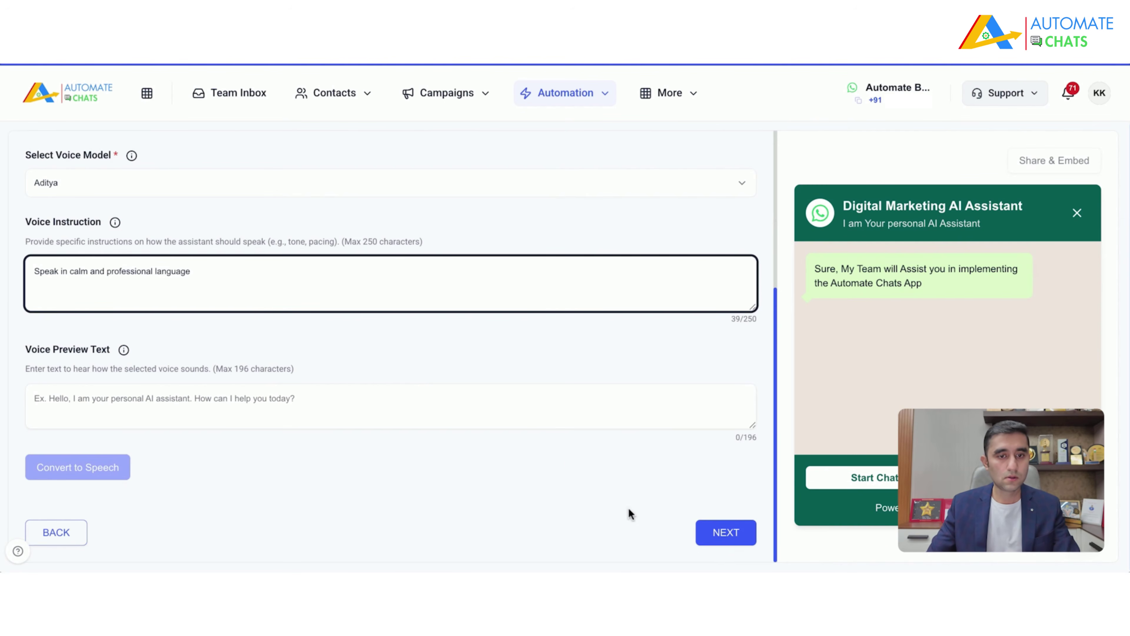
{"action": "left_click", "coordinate": [723, 533]}
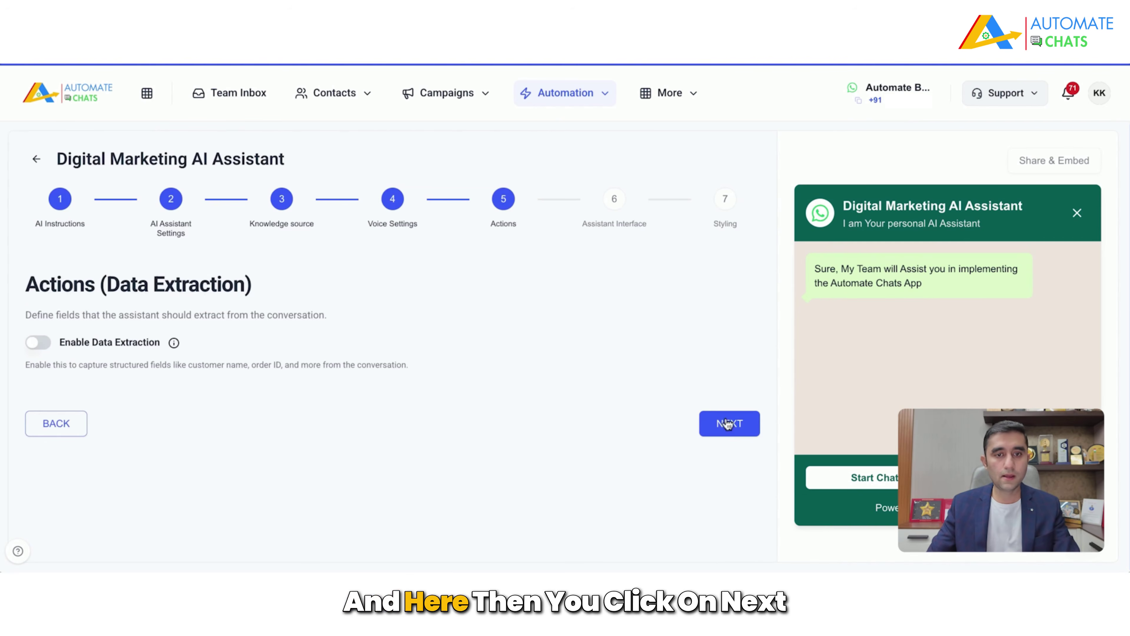
Step: Continue past Actions with data extraction off and review the empty Assistant Interface form
{"action": "left_click", "coordinate": [736, 429]}
{"action": "scroll", "coordinate": [657, 369], "scroll_direction": "down", "scroll_amount": 4}
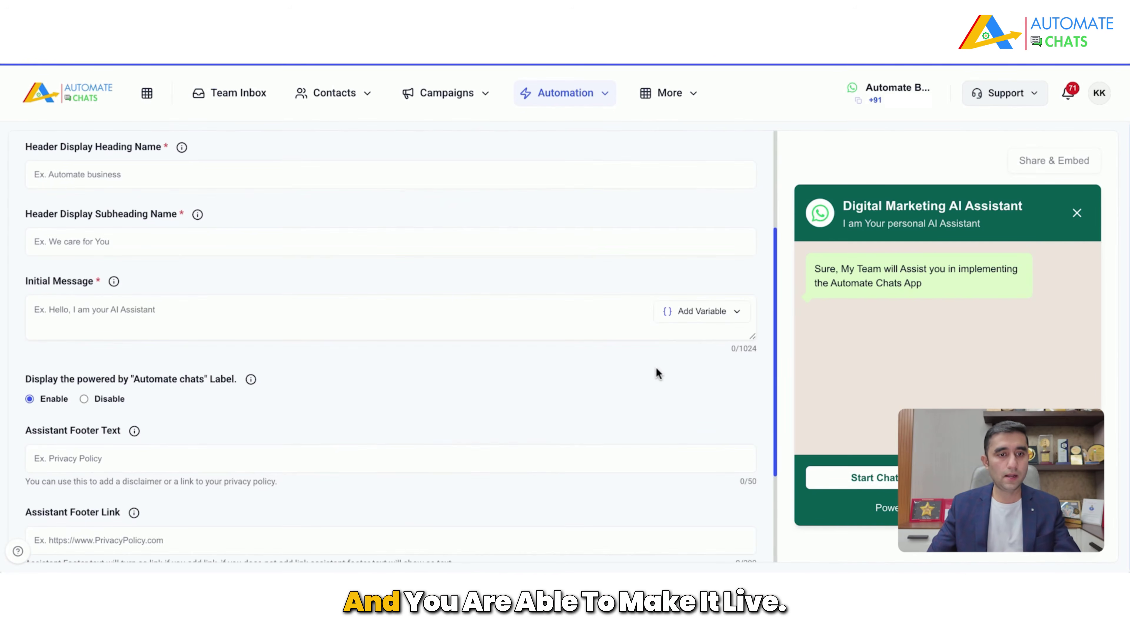
{"action": "scroll", "coordinate": [657, 369], "scroll_direction": "down", "scroll_amount": 4}
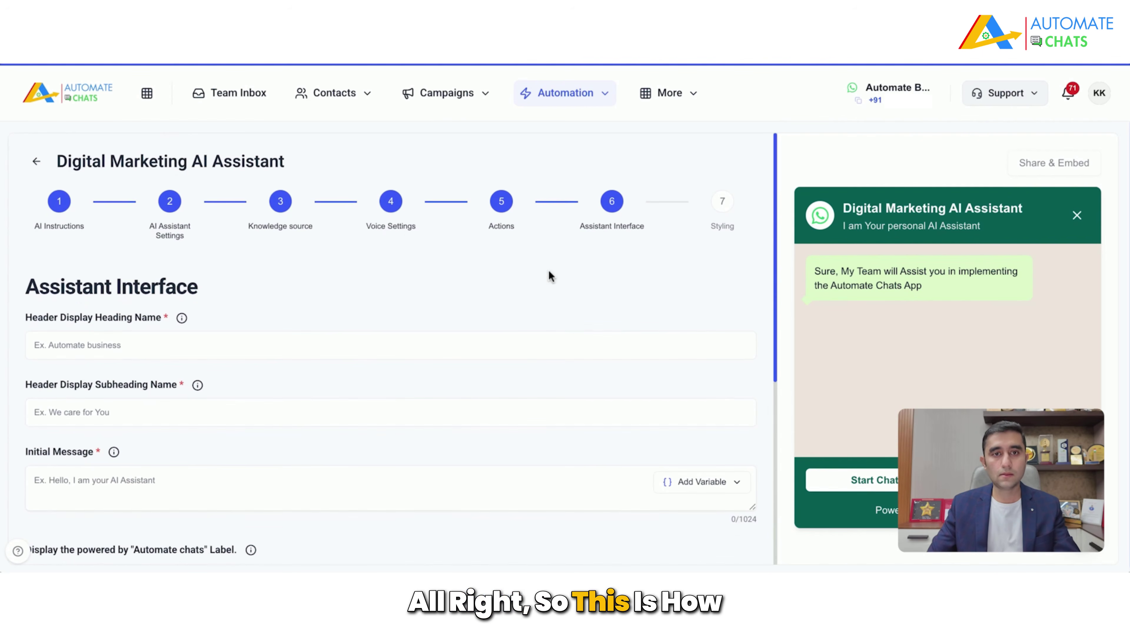
{"action": "left_click", "coordinate": [594, 96]}
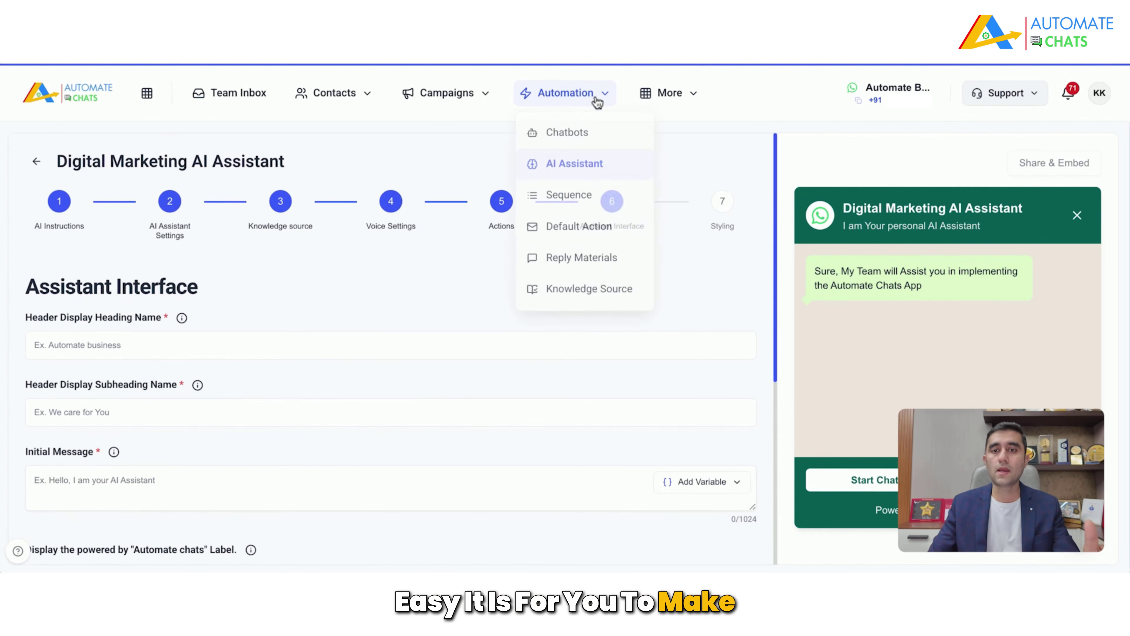
Step: Open Automation > Sequence to list the 8 sequences, 2 active and 6 inactive
{"action": "left_click", "coordinate": [583, 208]}
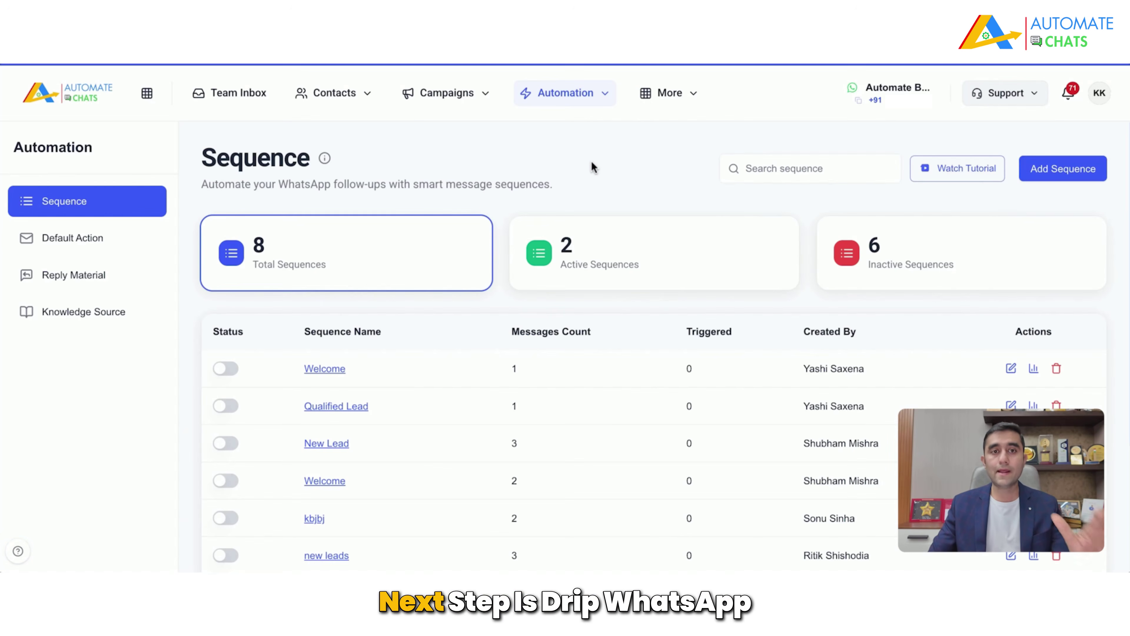
{"action": "left_click", "coordinate": [583, 99]}
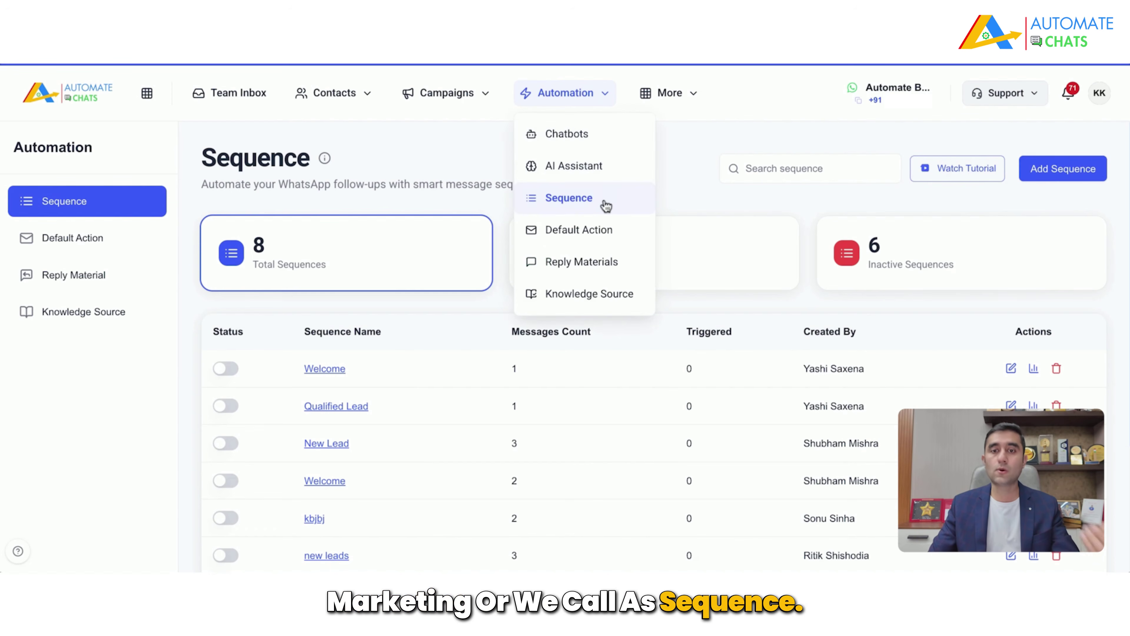
{"action": "left_click", "coordinate": [725, 199]}
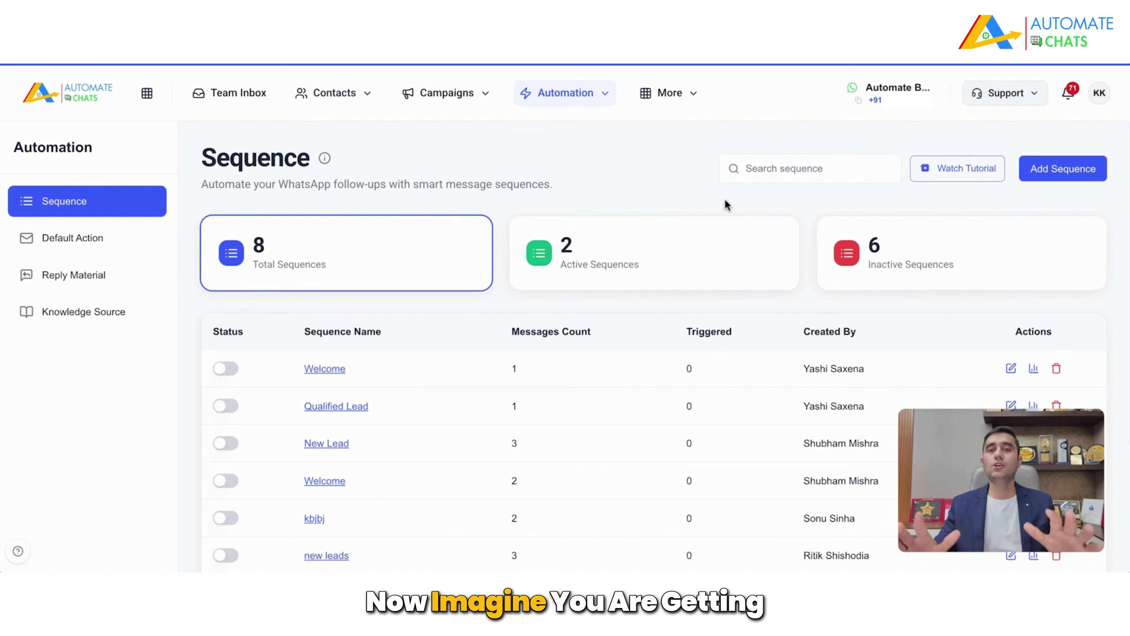
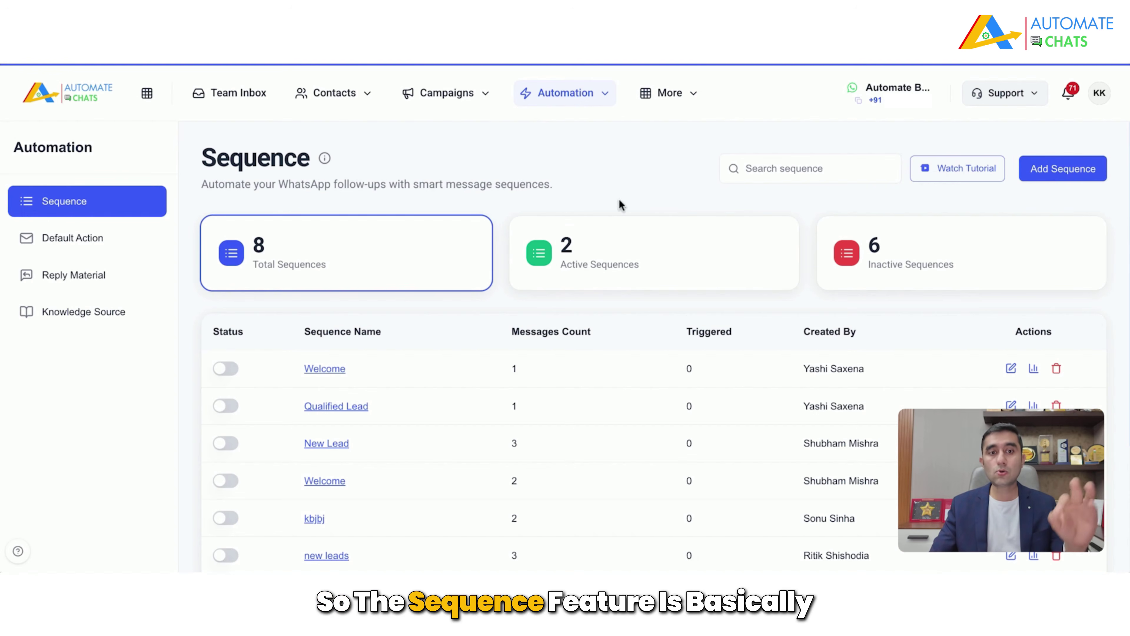
Step: Highlight the Sequence page's smart message sequences description, then open the Create New Sequence form
{"action": "left_click_drag", "start_coordinate": [245, 183], "coordinate": [412, 183]}
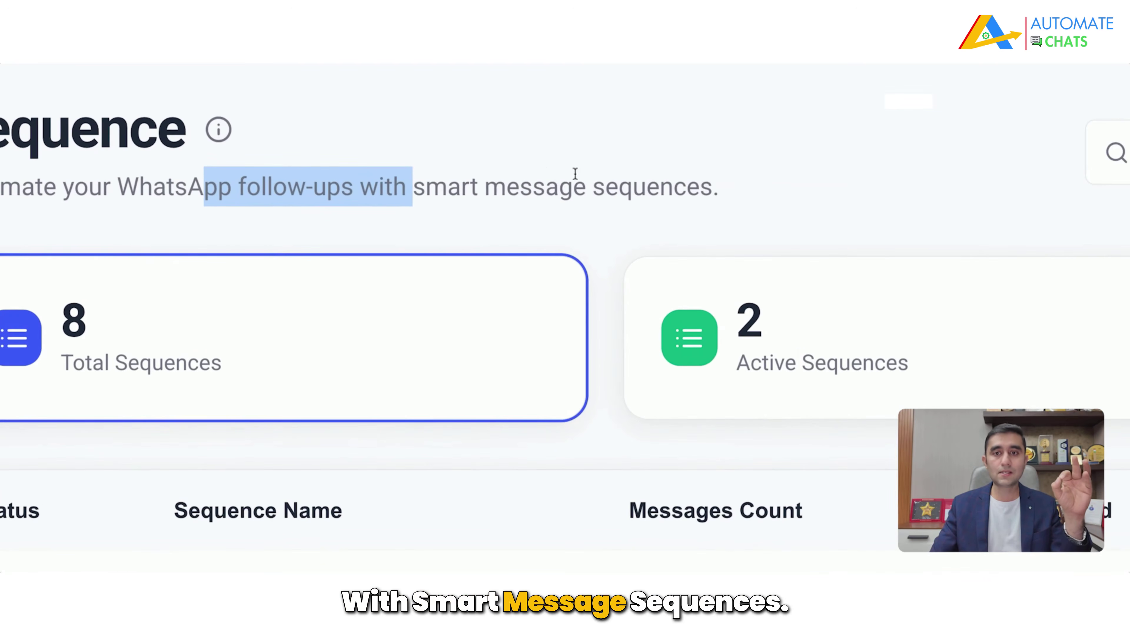
{"action": "left_click_drag", "start_coordinate": [736, 189], "coordinate": [361, 185]}
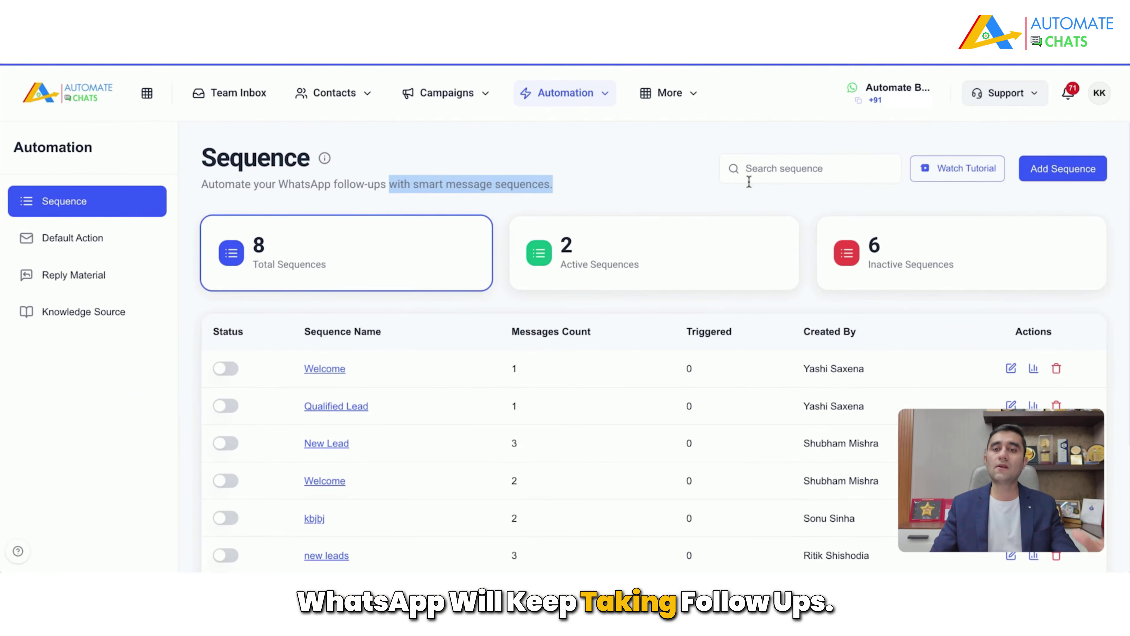
{"action": "left_click", "coordinate": [1092, 185]}
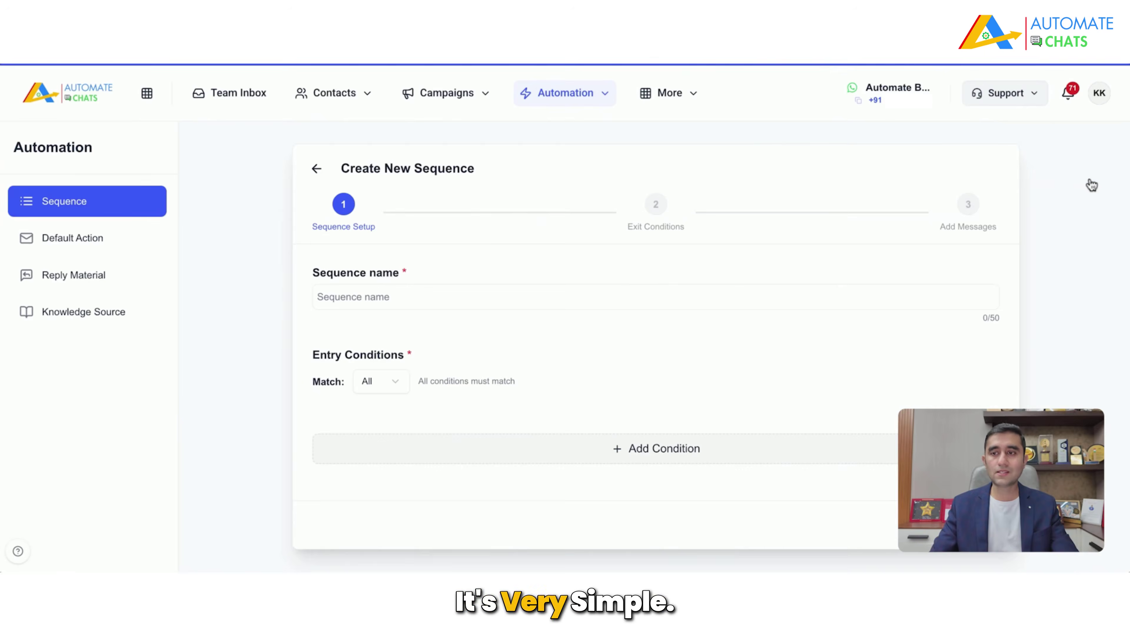
Step: Name the sequence 'Automated WhatsApp Followups' with entry condition Industry equals Manufacturing
{"action": "left_click", "coordinate": [417, 300]}
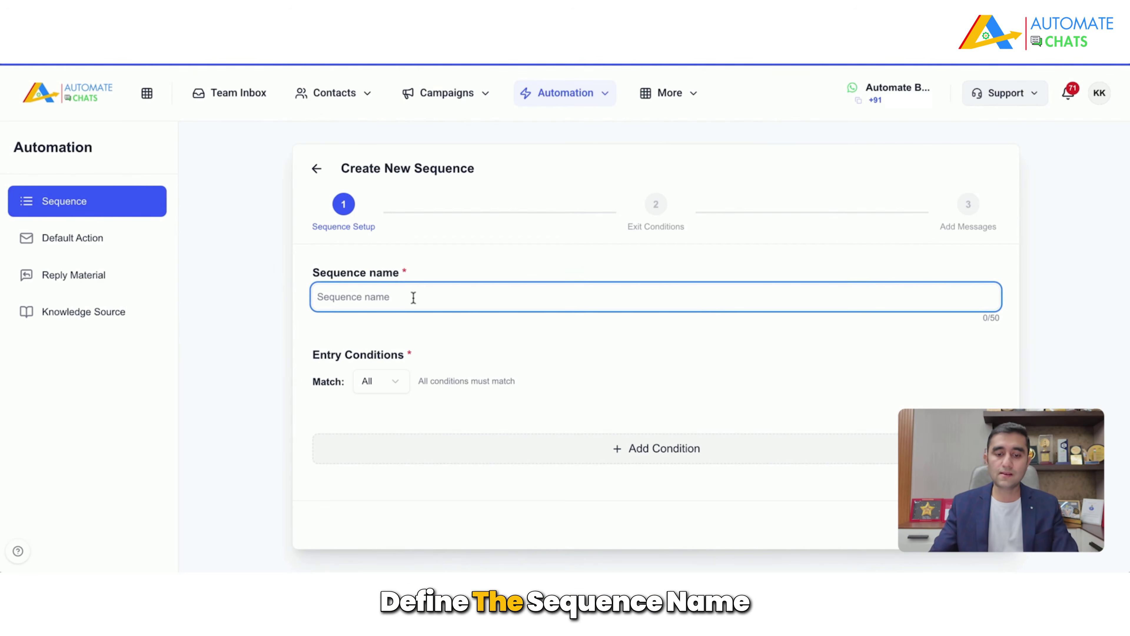
{"action": "type", "text": "Automate"}
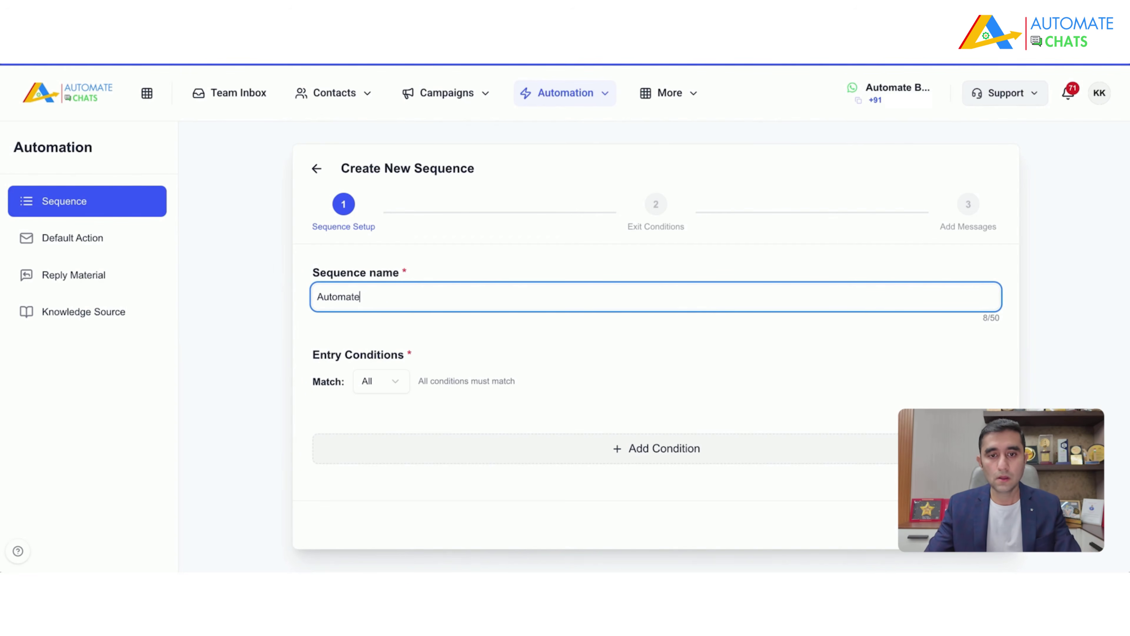
{"action": "type", "text": "d WhatsApp"}
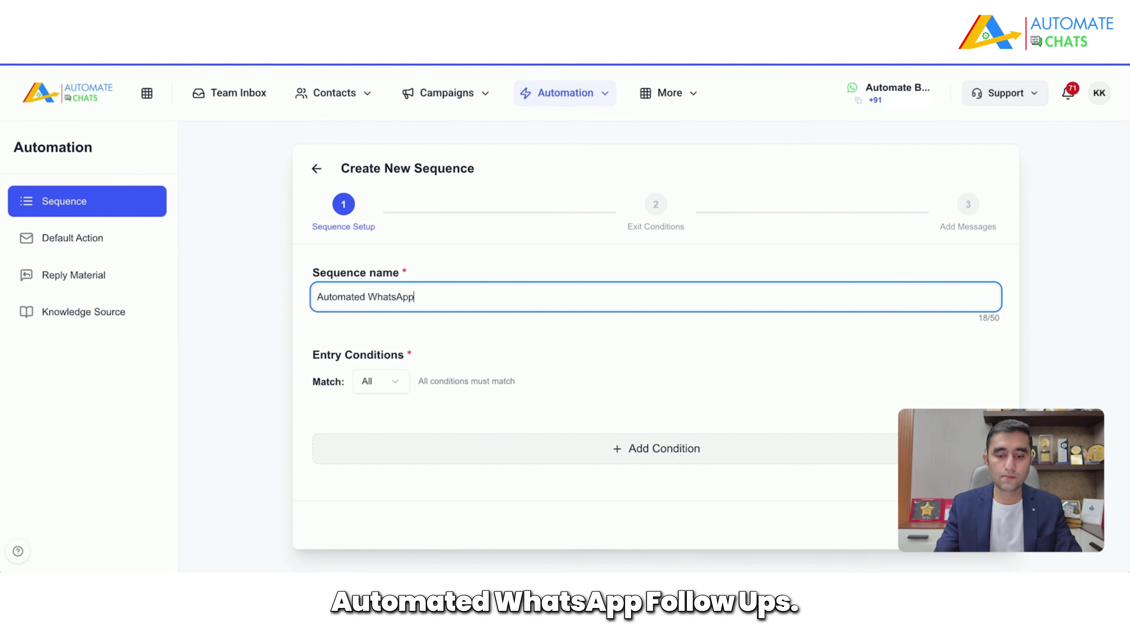
{"action": "type", "text": " Followups"}
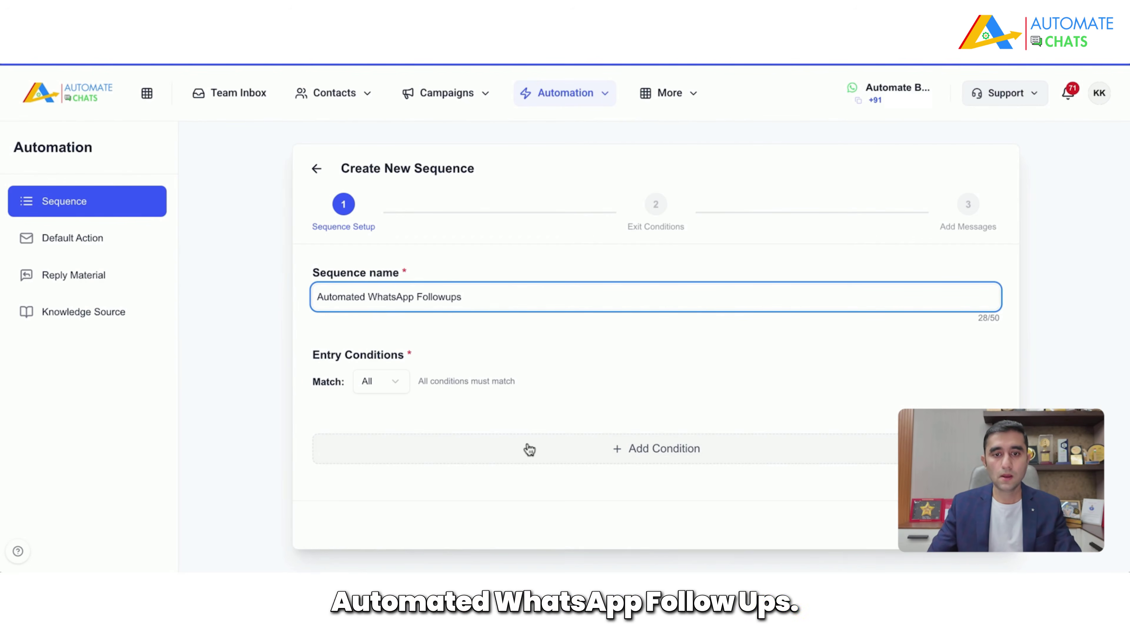
{"action": "left_click", "coordinate": [566, 449]}
{"action": "left_click", "coordinate": [492, 433]}
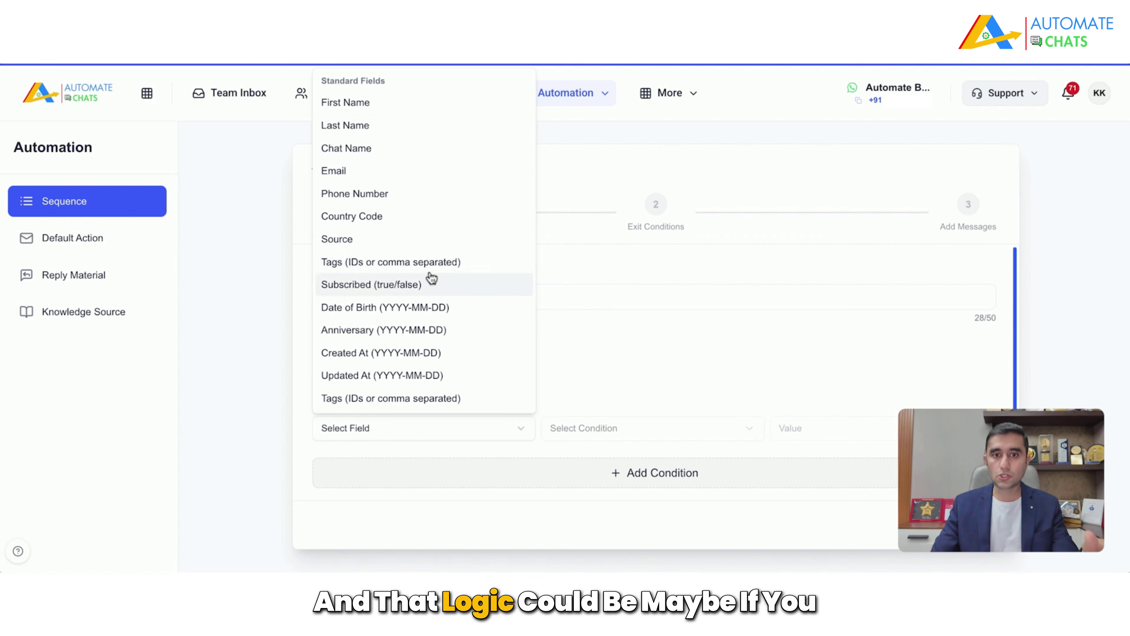
{"action": "scroll", "coordinate": [450, 339], "scroll_direction": "down", "scroll_amount": 3}
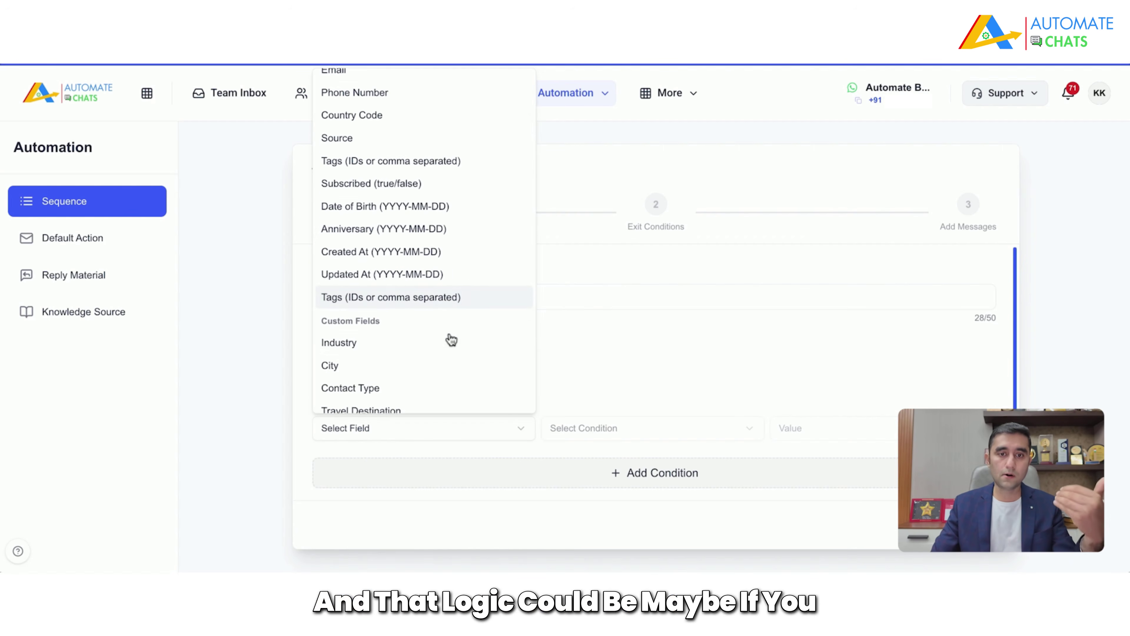
{"action": "left_click", "coordinate": [388, 338]}
{"action": "left_click", "coordinate": [730, 428]}
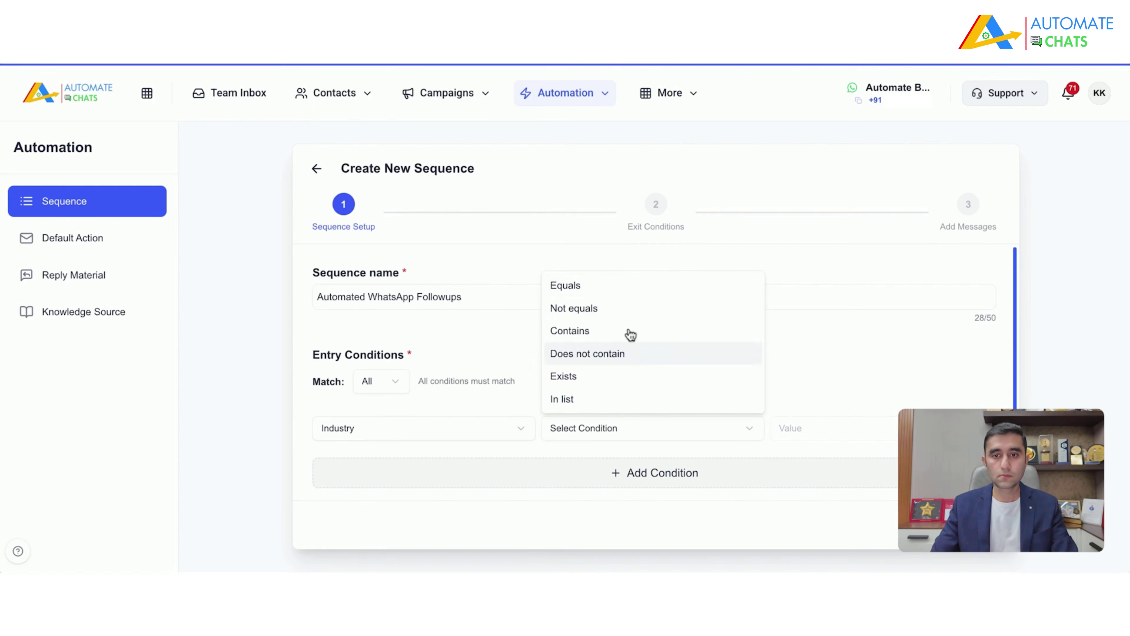
{"action": "left_click", "coordinate": [595, 287]}
{"action": "left_click", "coordinate": [876, 428]}
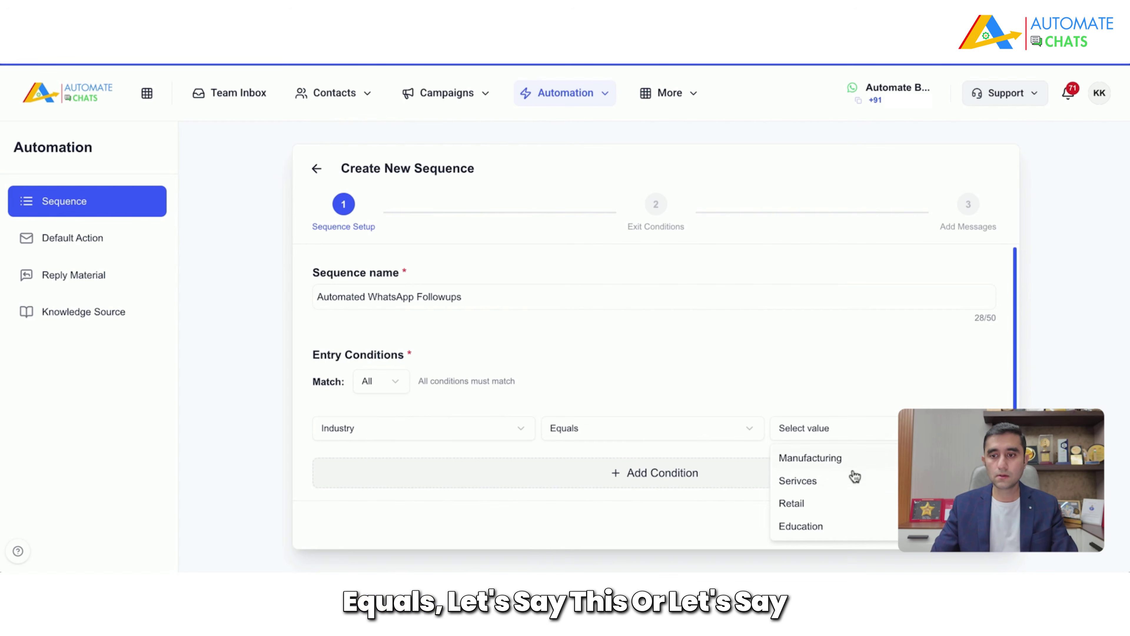
{"action": "left_click", "coordinate": [825, 458]}
{"action": "left_click", "coordinate": [455, 437]}
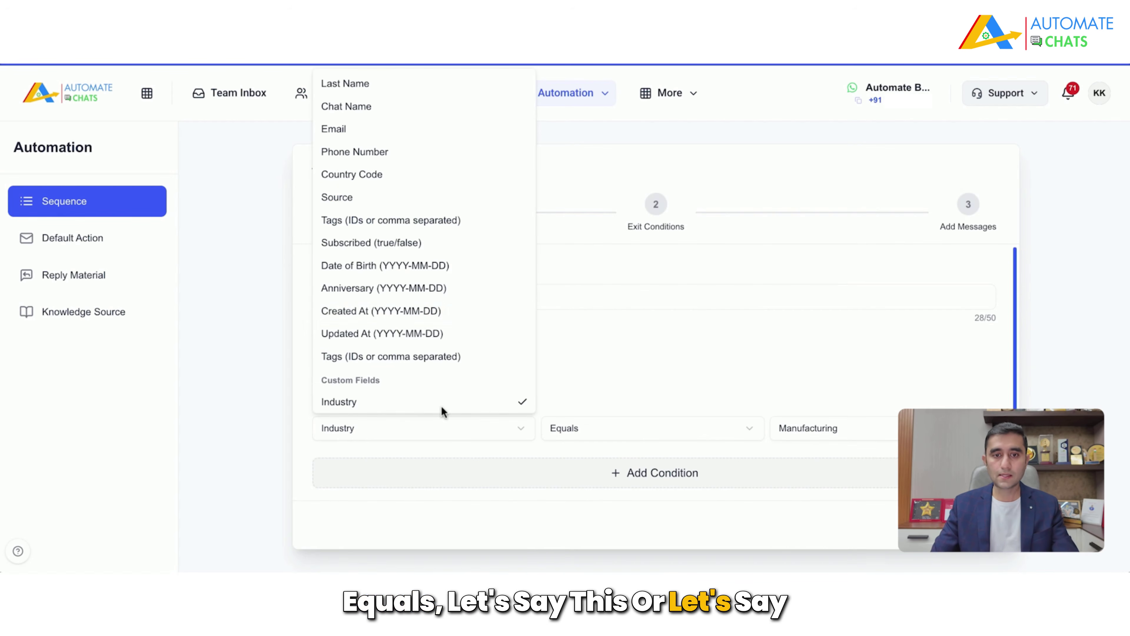
{"action": "scroll", "coordinate": [405, 320], "scroll_direction": "down", "scroll_amount": 2}
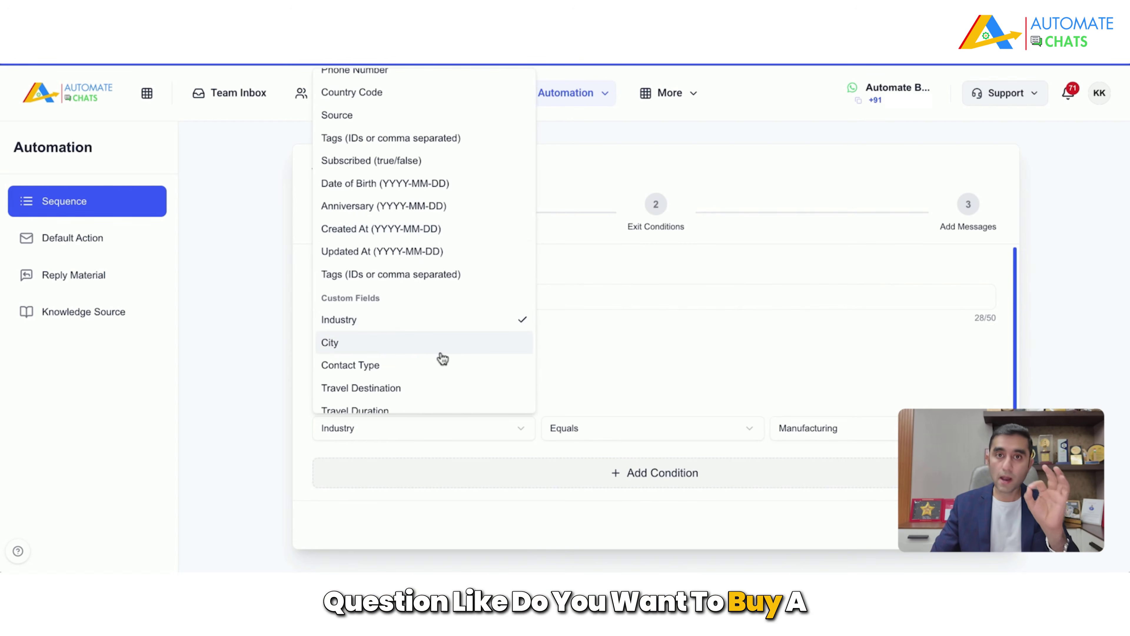
{"action": "left_click", "coordinate": [605, 371]}
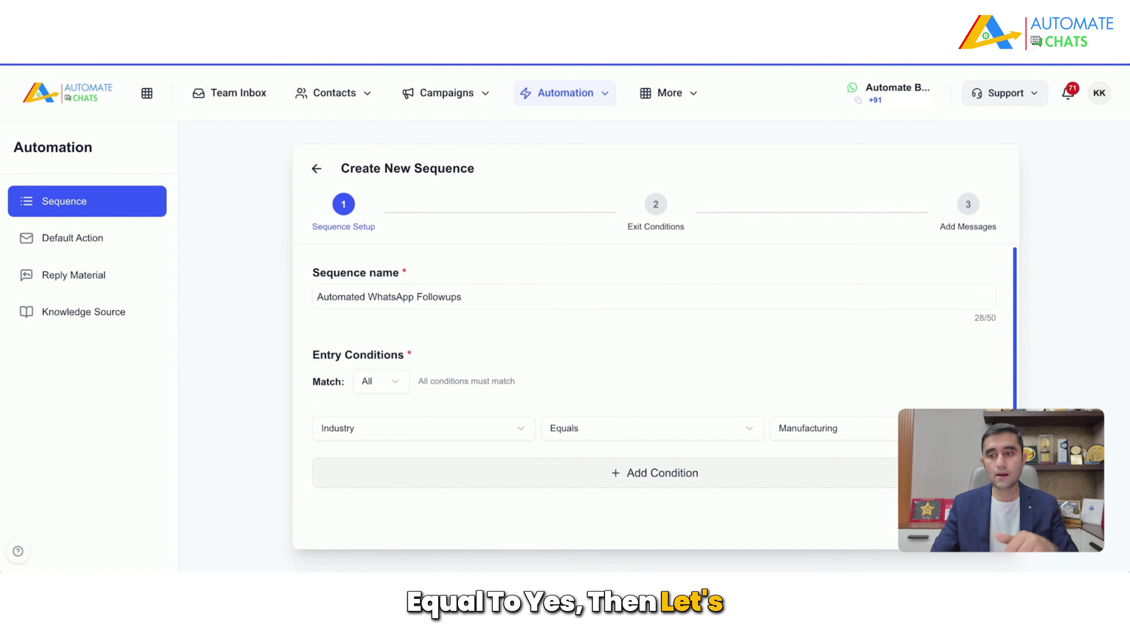
Step: Leave the exit conditions empty and continue to the Add Messages step
{"action": "left_click", "coordinate": [972, 525]}
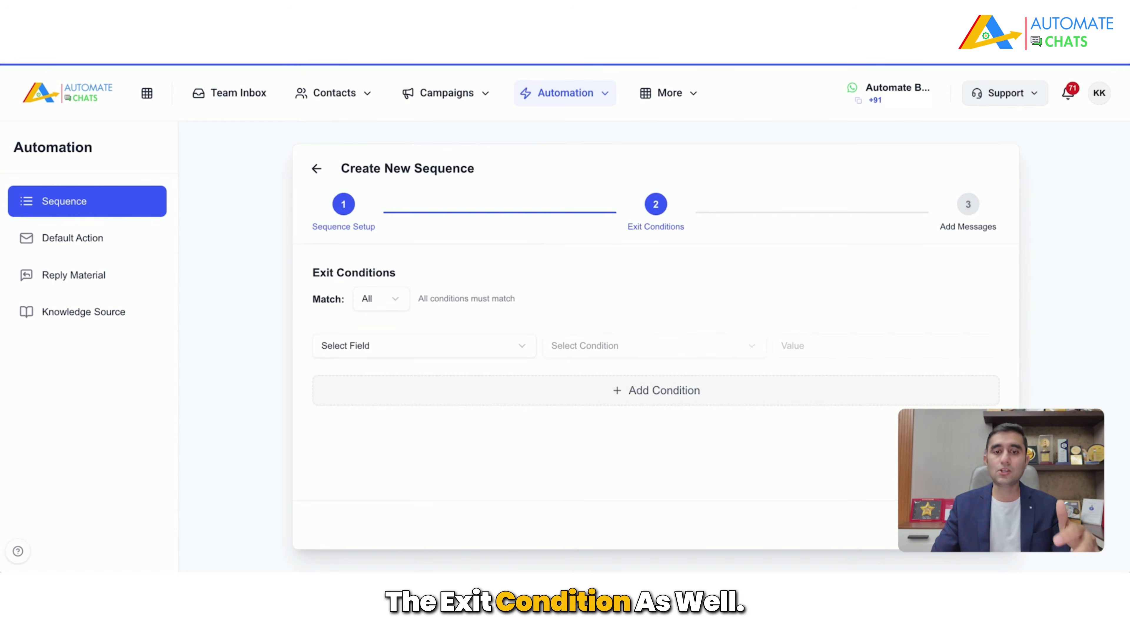
{"action": "left_click", "coordinate": [481, 340]}
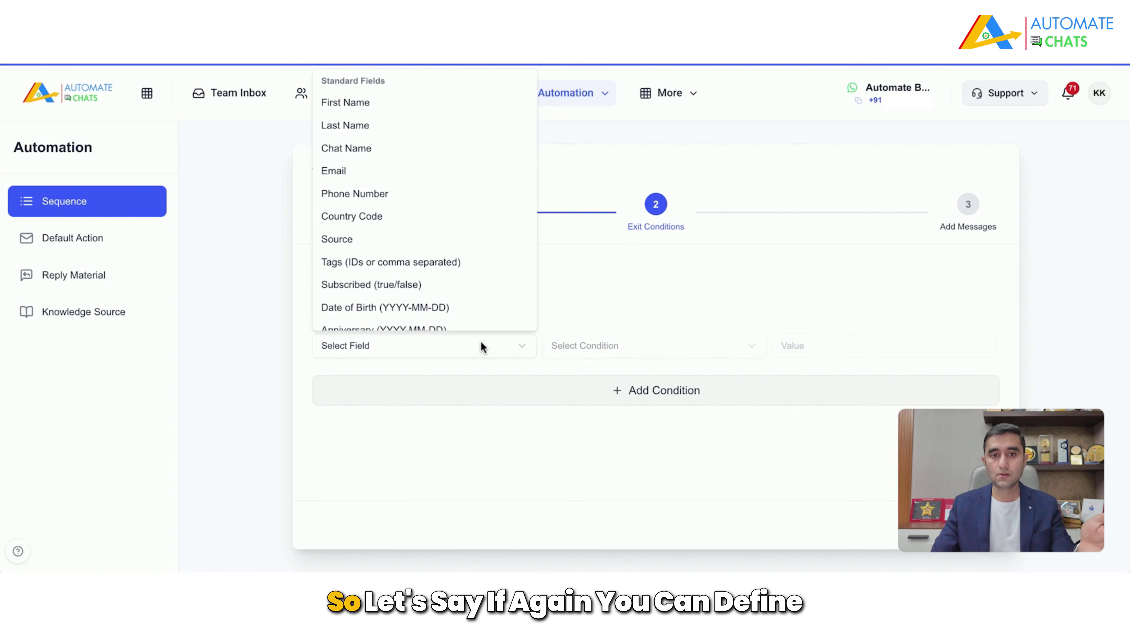
{"action": "scroll", "coordinate": [466, 275], "scroll_direction": "down", "scroll_amount": 3}
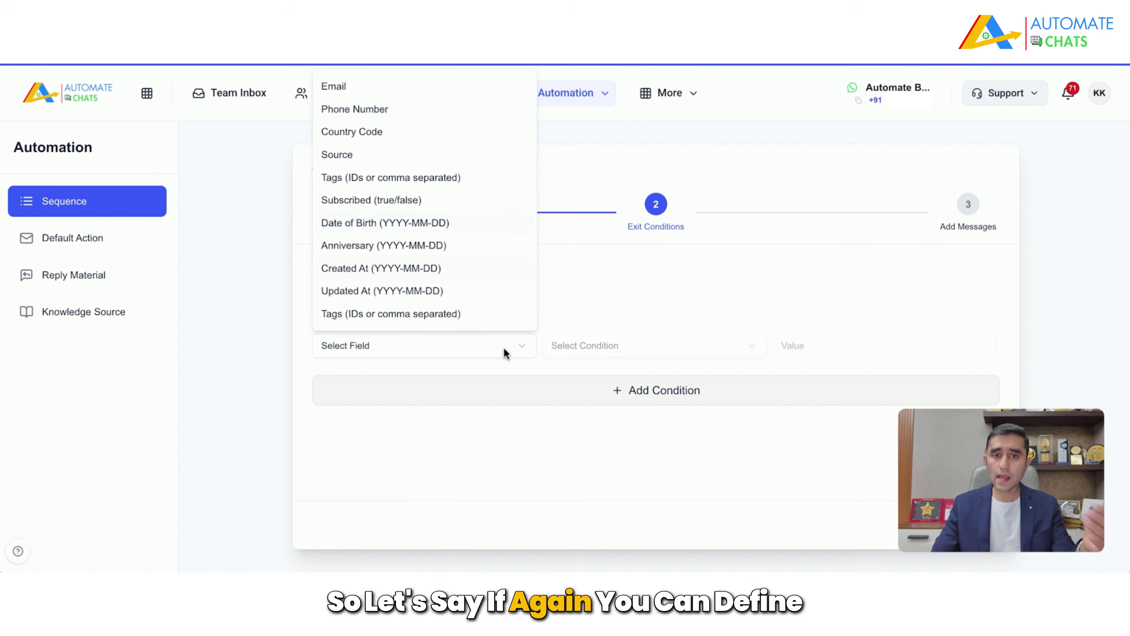
{"action": "left_click", "coordinate": [757, 484]}
{"action": "left_click", "coordinate": [977, 524]}
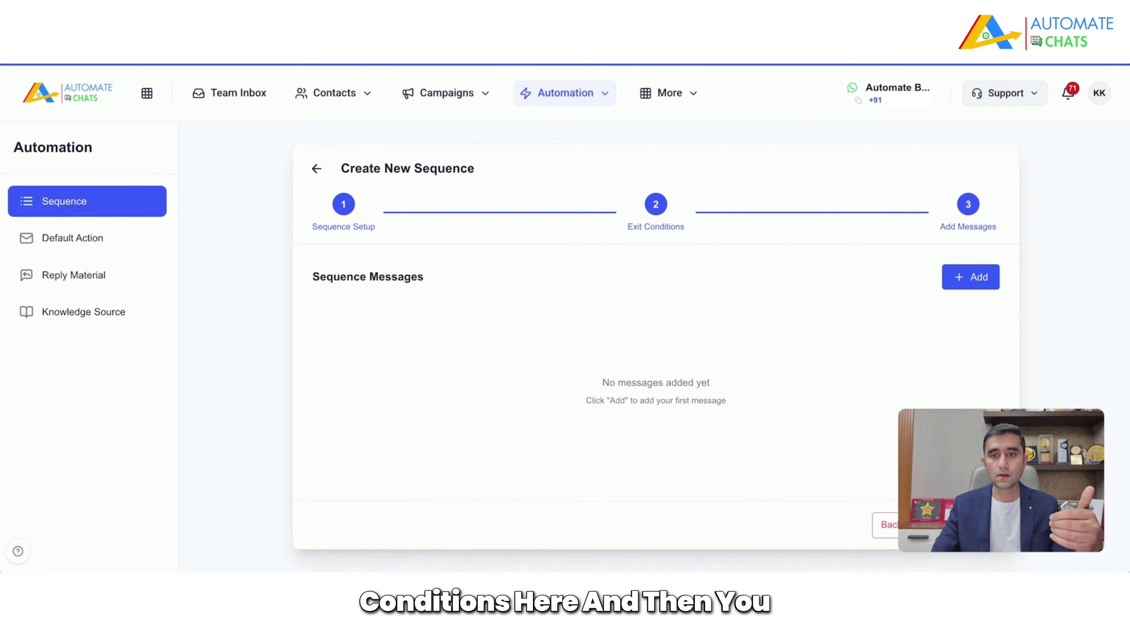
Step: Start a new sequence message using the ecom_order_shipped template
{"action": "left_click", "coordinate": [996, 282]}
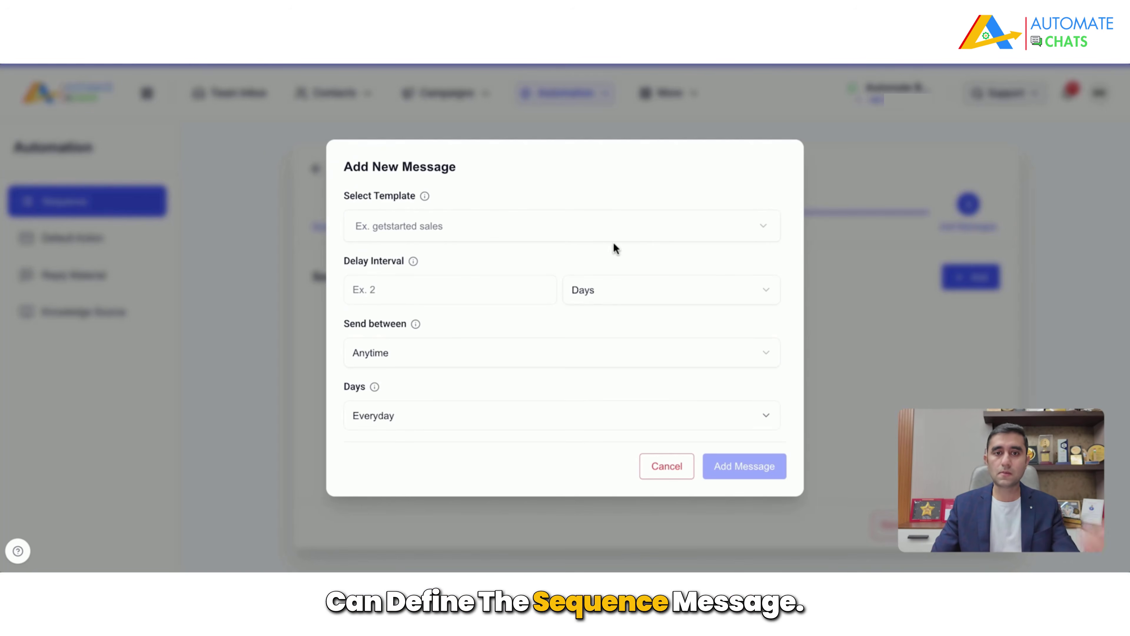
{"action": "left_click", "coordinate": [604, 236]}
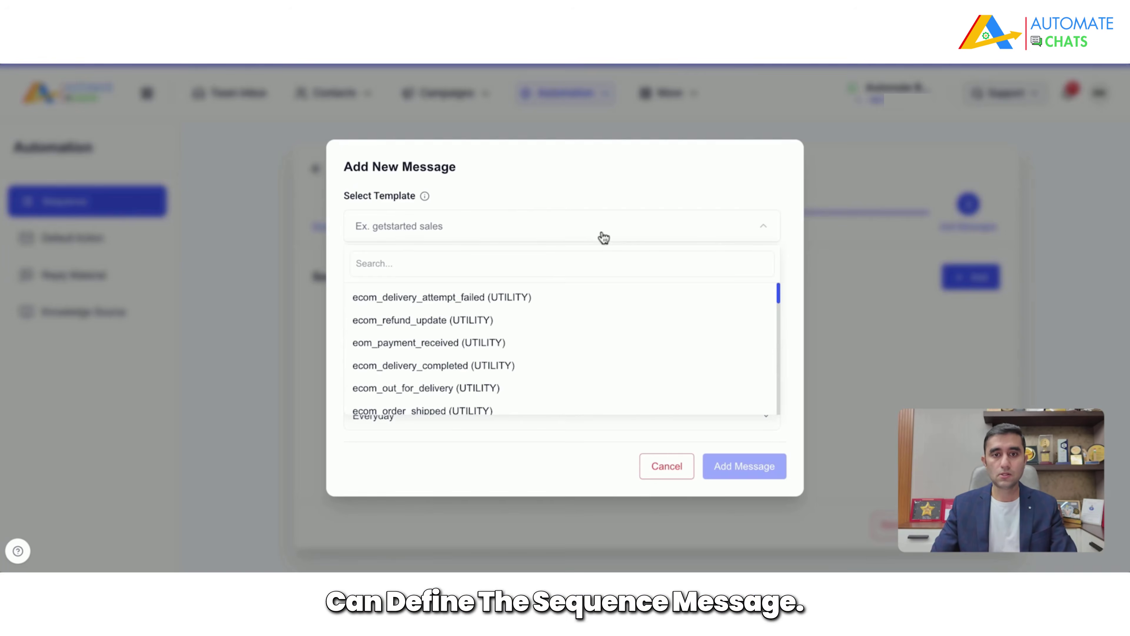
{"action": "scroll", "coordinate": [606, 388], "scroll_direction": "down", "scroll_amount": 1}
{"action": "left_click", "coordinate": [603, 385]}
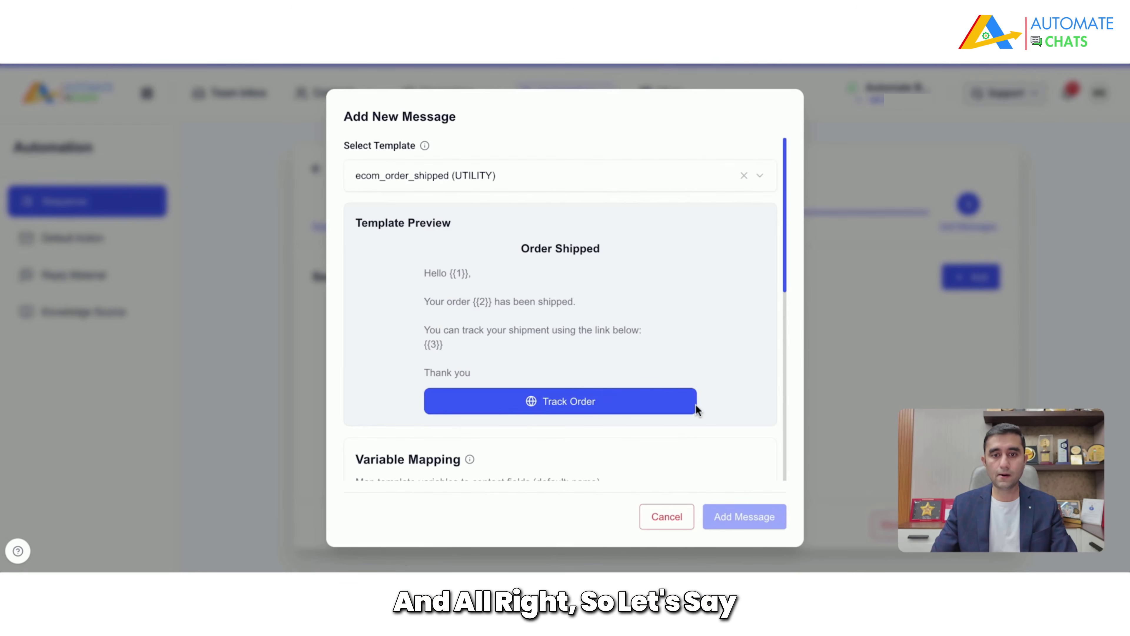
{"action": "scroll", "coordinate": [696, 406], "scroll_direction": "down", "scroll_amount": 3}
Step: Fill the template variables and add the message, sent after 1 day, anytime, every day
{"action": "left_click", "coordinate": [645, 369]}
{"action": "type", "text": "("}
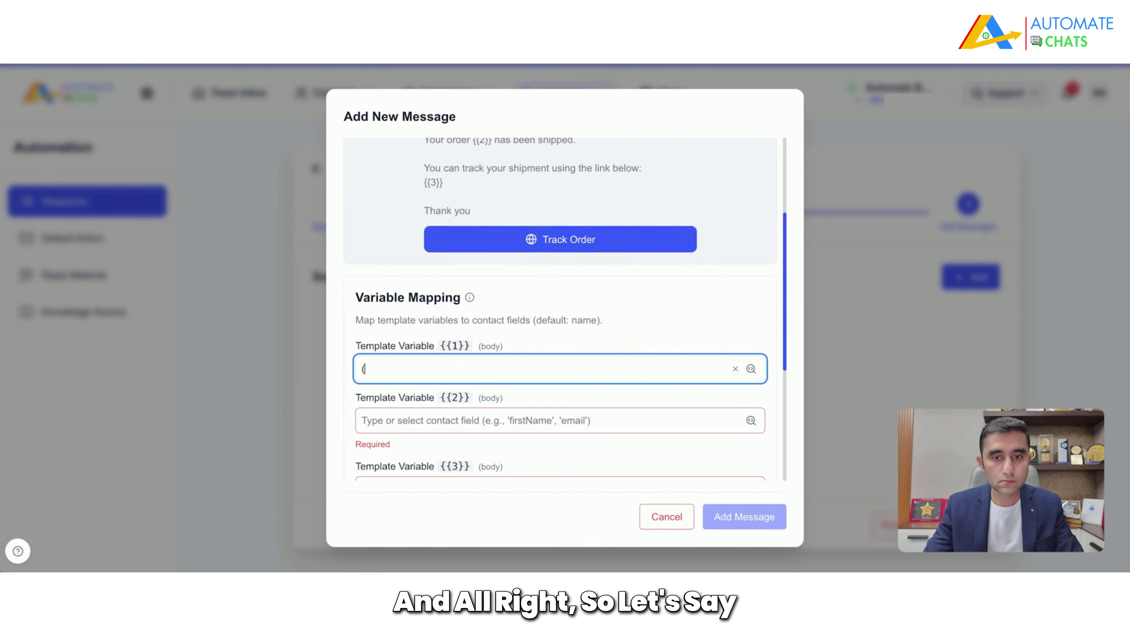
{"action": "scroll", "coordinate": [681, 301], "scroll_direction": "up", "scroll_amount": 3}
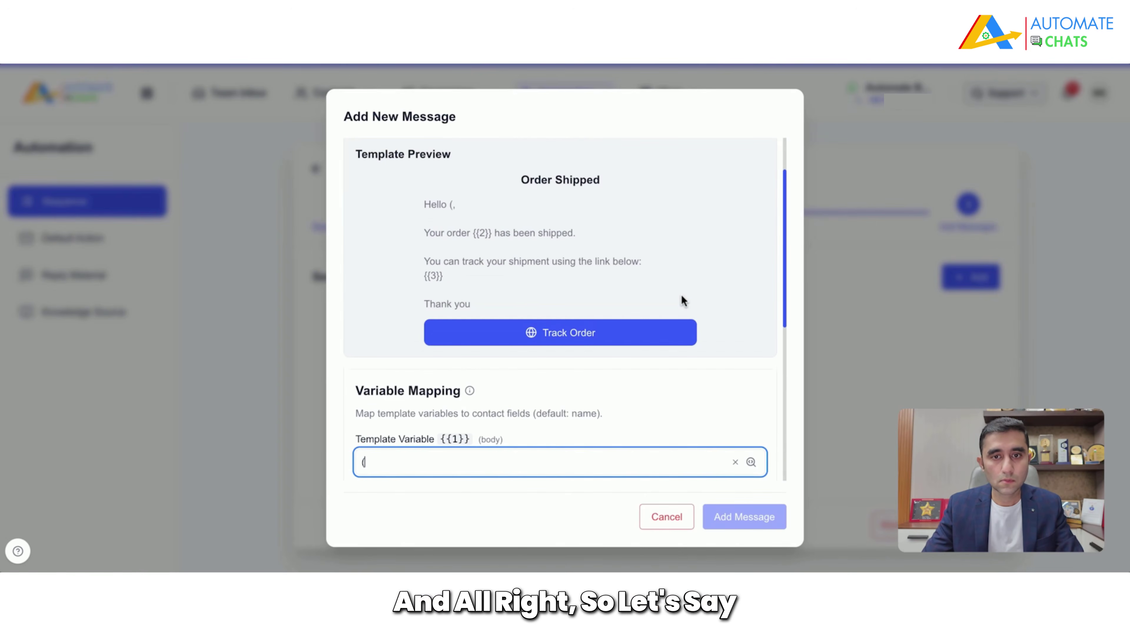
{"action": "scroll", "coordinate": [683, 299], "scroll_direction": "down", "scroll_amount": 1}
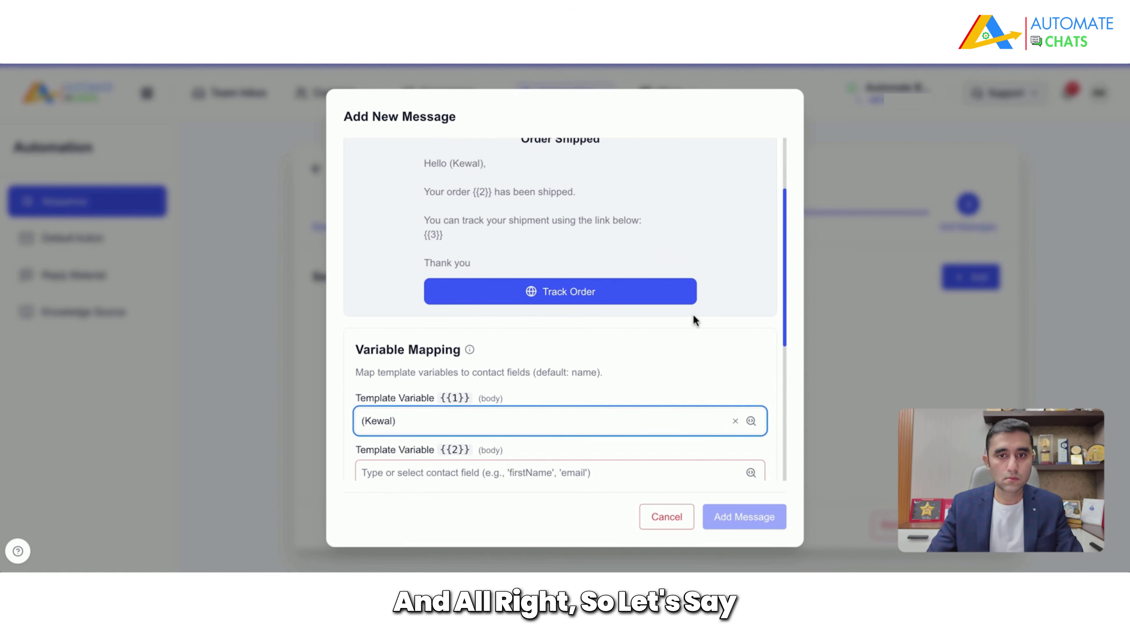
{"action": "scroll", "coordinate": [638, 346], "scroll_direction": "down", "scroll_amount": 2}
{"action": "left_click", "coordinate": [493, 400]}
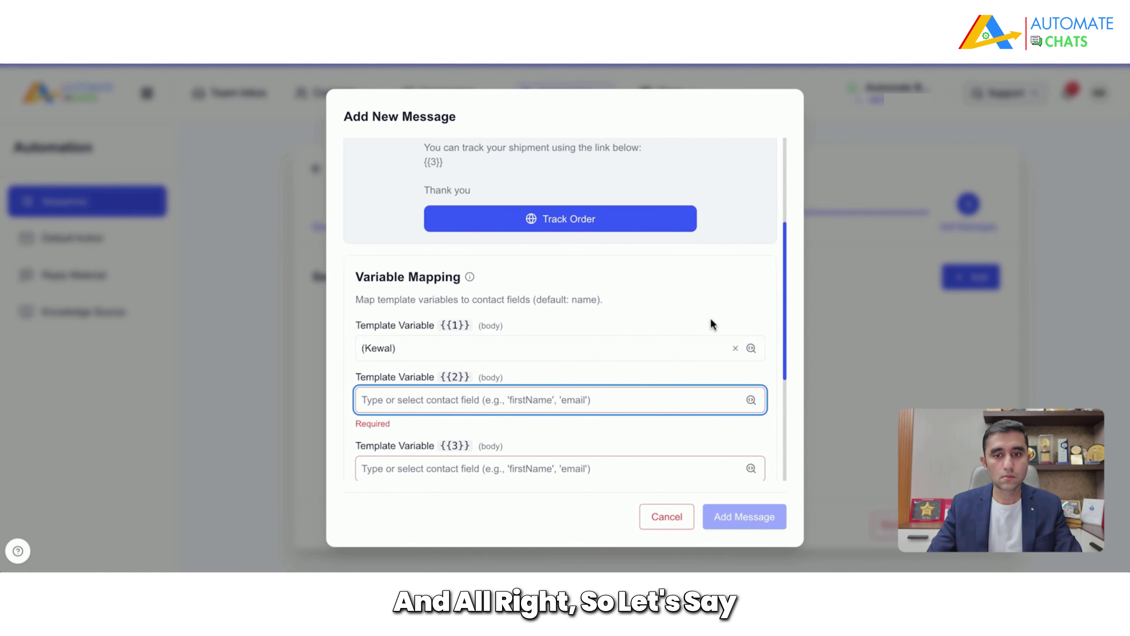
{"action": "scroll", "coordinate": [696, 313], "scroll_direction": "up", "scroll_amount": 2}
{"action": "left_click", "coordinate": [739, 521]}
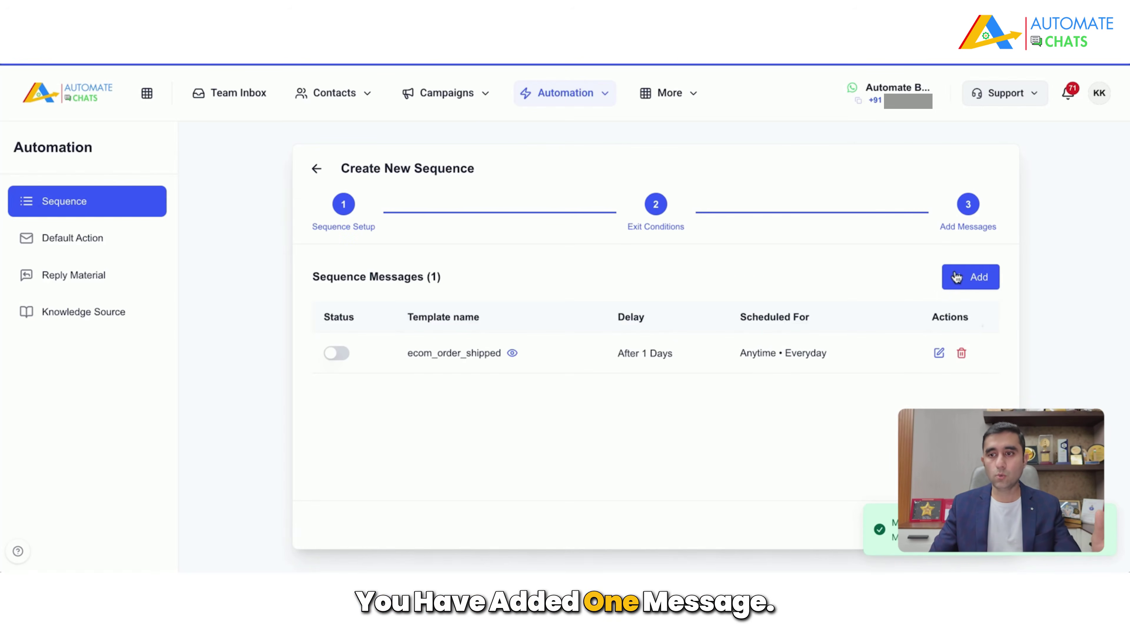
{"action": "left_click", "coordinate": [969, 280]}
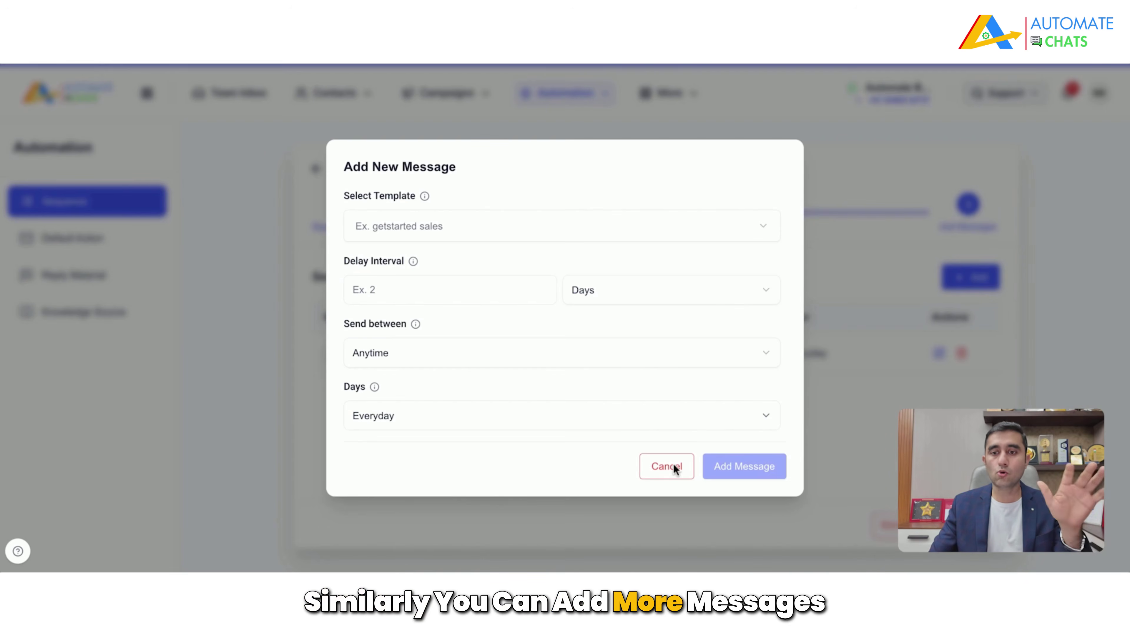
Step: Cancel the extra Add New Message form and go back to the home dashboard
{"action": "left_click", "coordinate": [672, 466]}
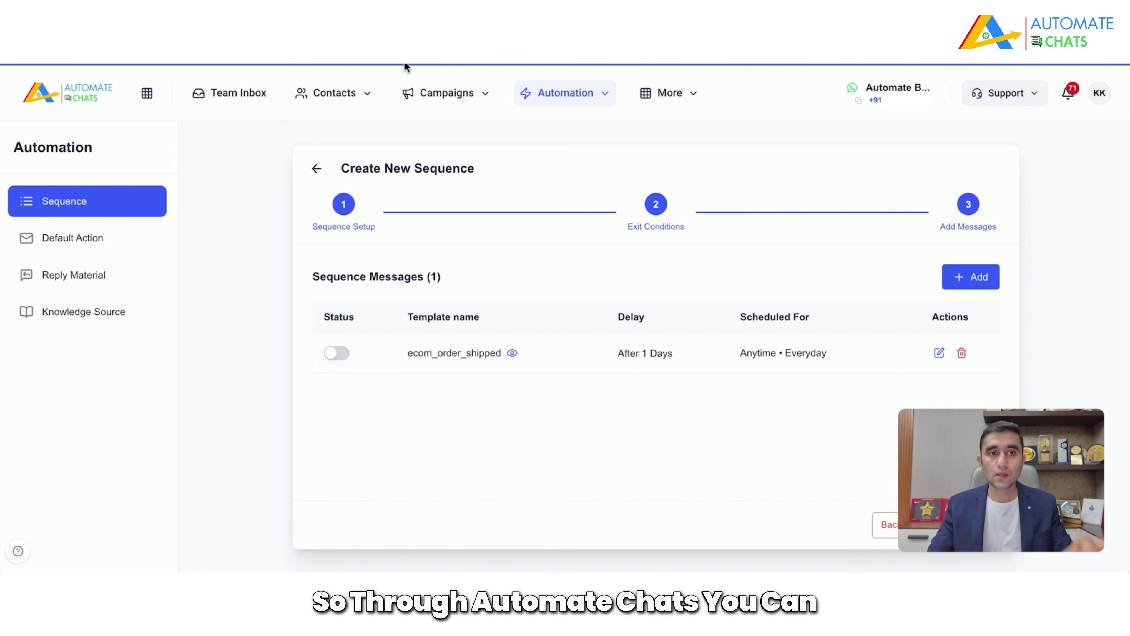
{"action": "left_click", "coordinate": [44, 99]}
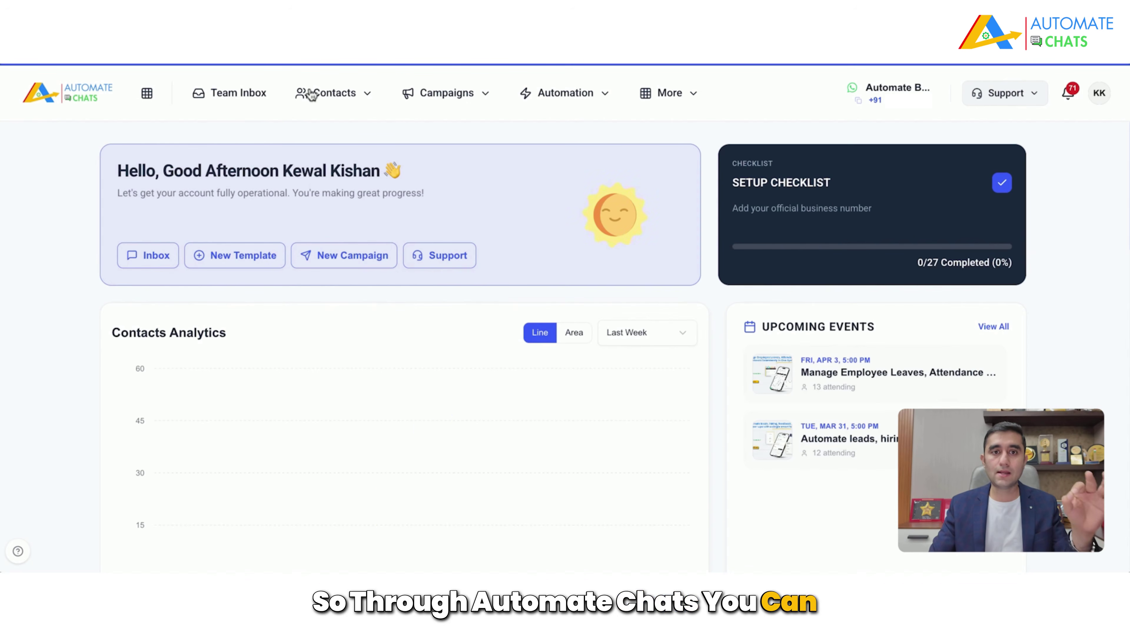
Step: Go through Campaigns to the Message Templates page listing 64 templates
{"action": "left_click", "coordinate": [443, 99]}
{"action": "left_click", "coordinate": [462, 134]}
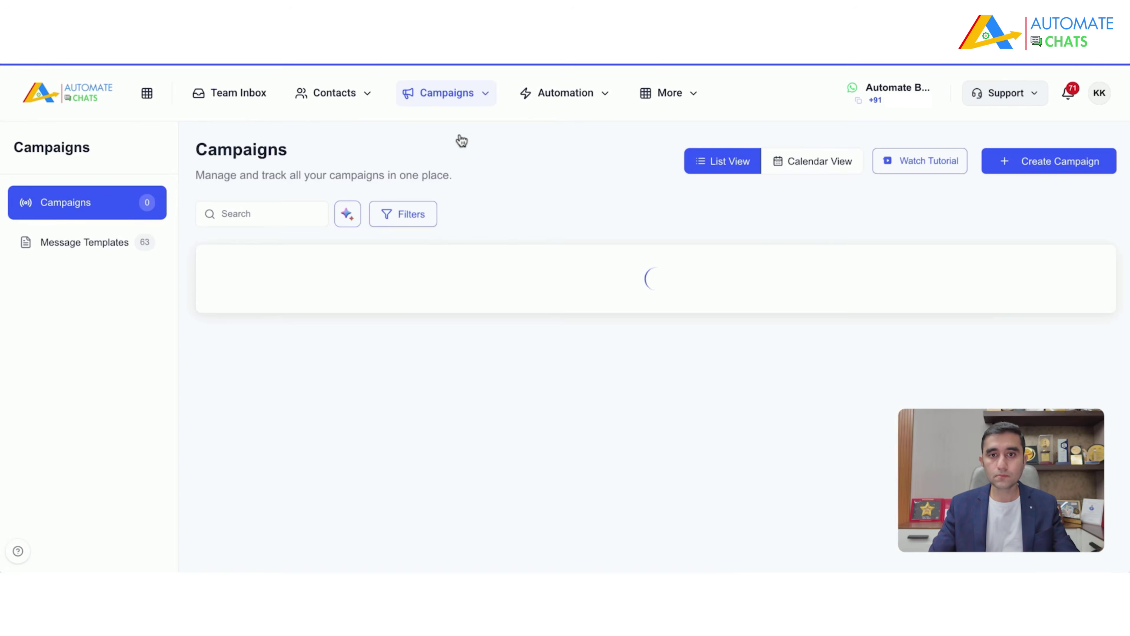
{"action": "left_click", "coordinate": [80, 244]}
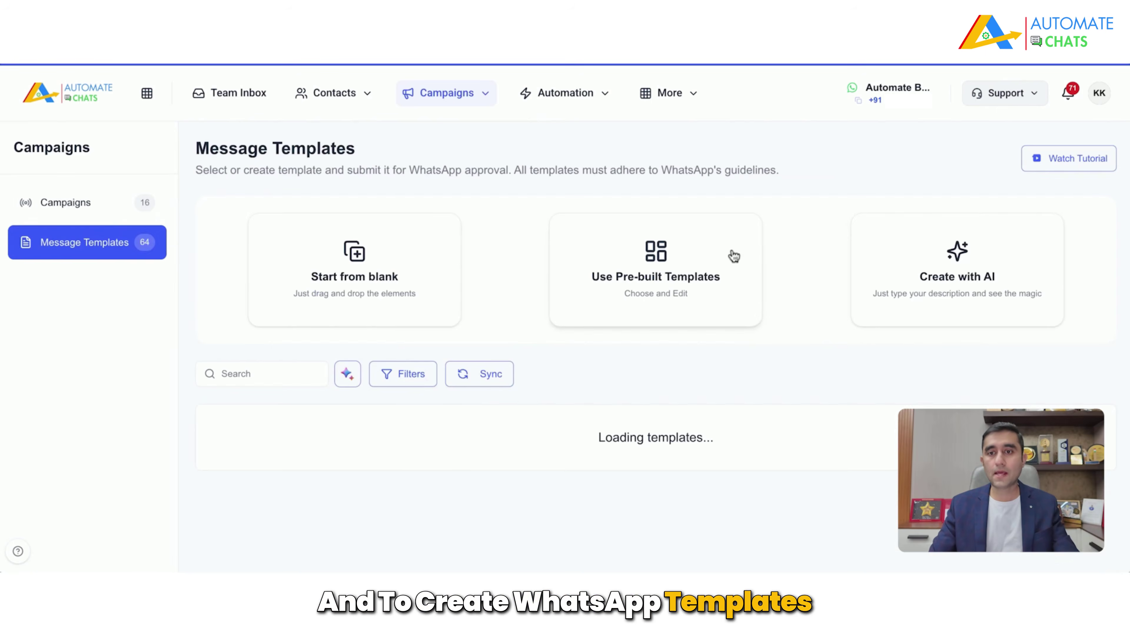
Step: Preview the Create with AI template generator twice, then return to the 16-campaign list
{"action": "left_click", "coordinate": [1010, 285]}
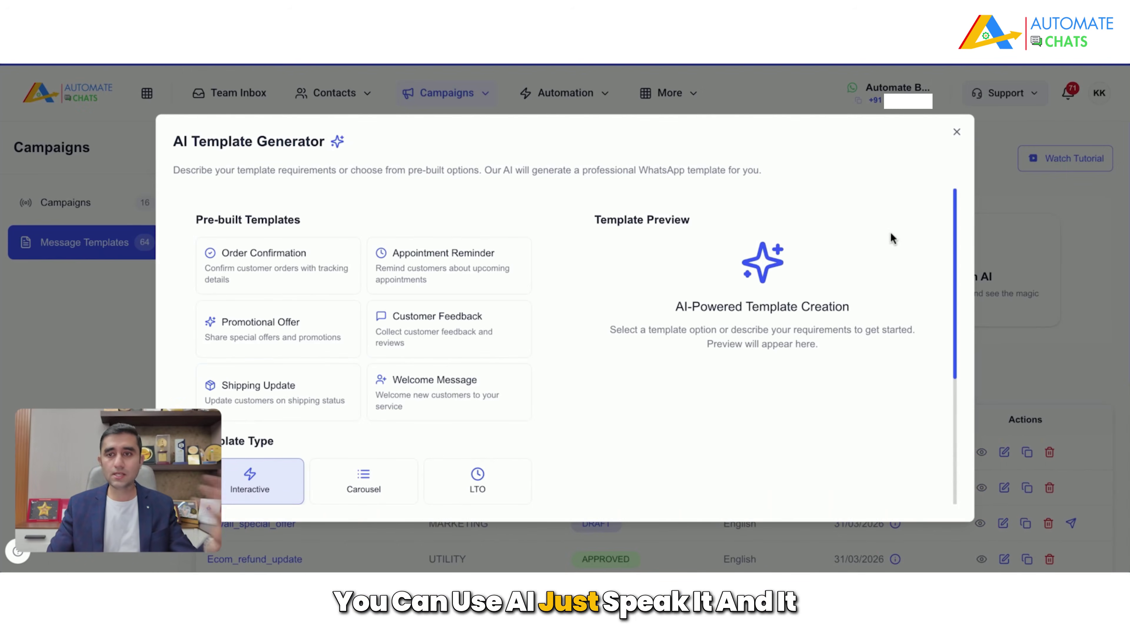
{"action": "left_click", "coordinate": [957, 134]}
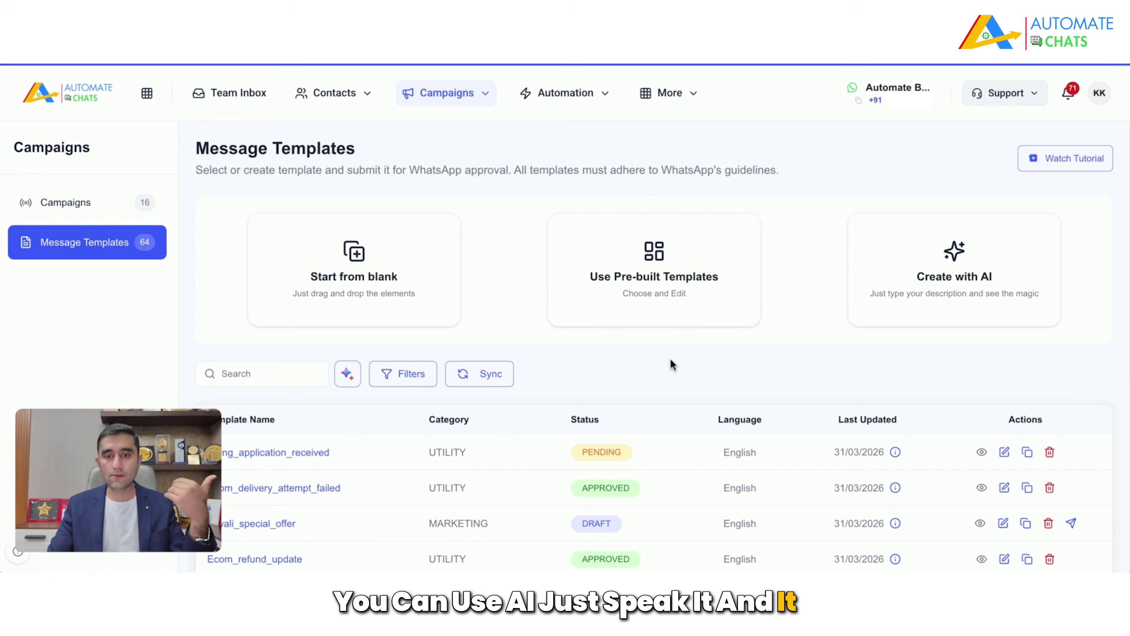
{"action": "scroll", "coordinate": [675, 364], "scroll_direction": "down", "scroll_amount": 1}
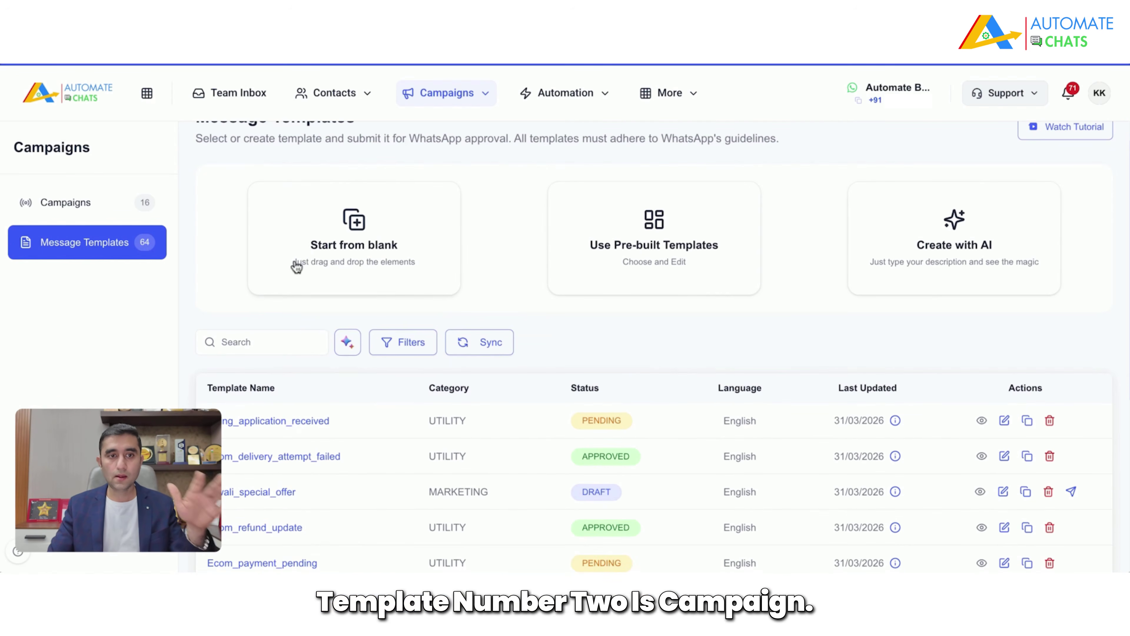
{"action": "left_click", "coordinate": [938, 246]}
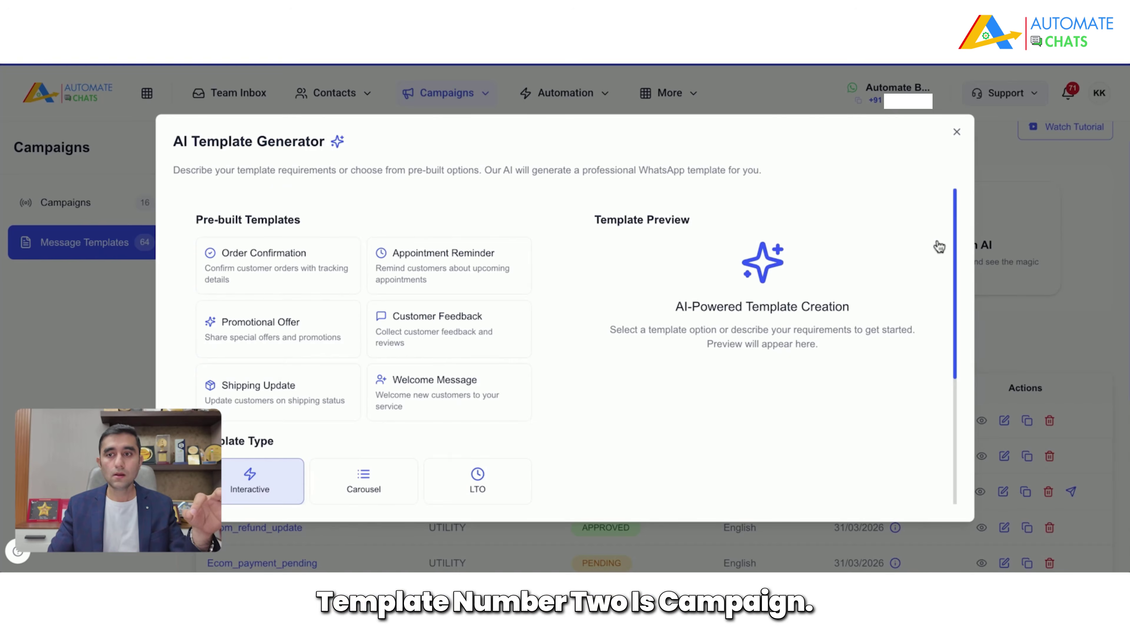
{"action": "left_click", "coordinate": [957, 132]}
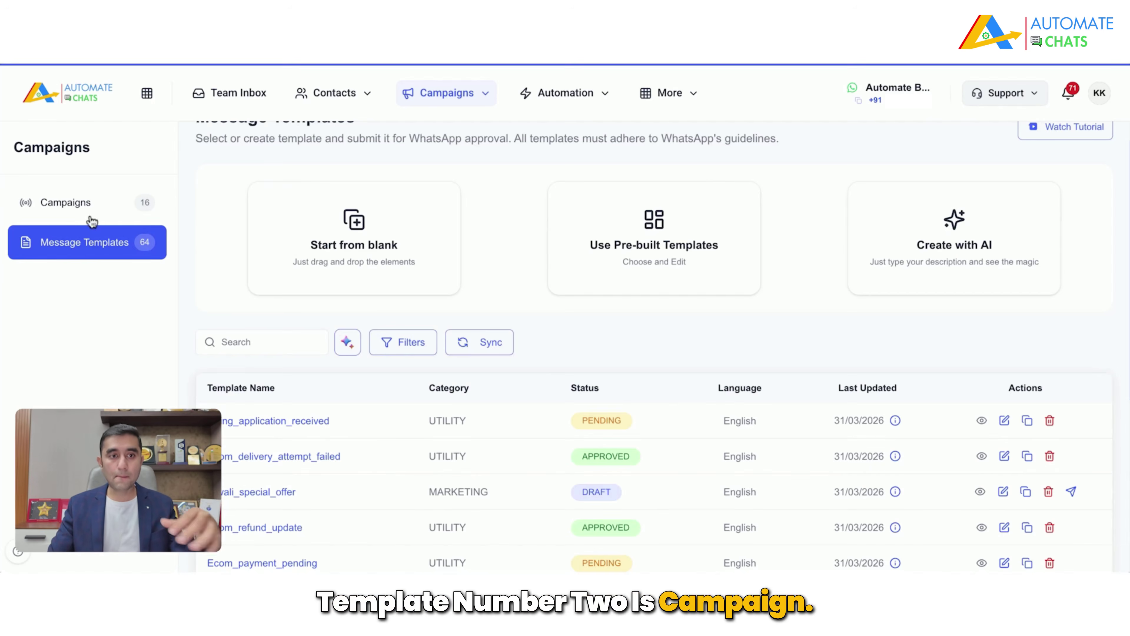
{"action": "left_click", "coordinate": [80, 205]}
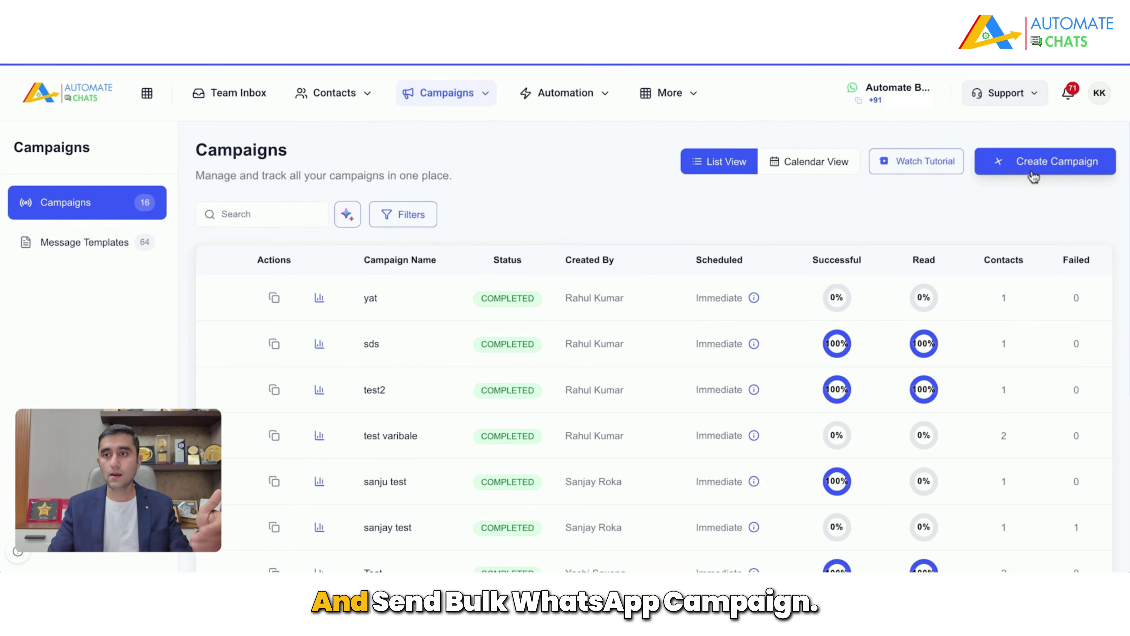
{"action": "left_click", "coordinate": [999, 162]}
{"action": "left_click", "coordinate": [943, 418]}
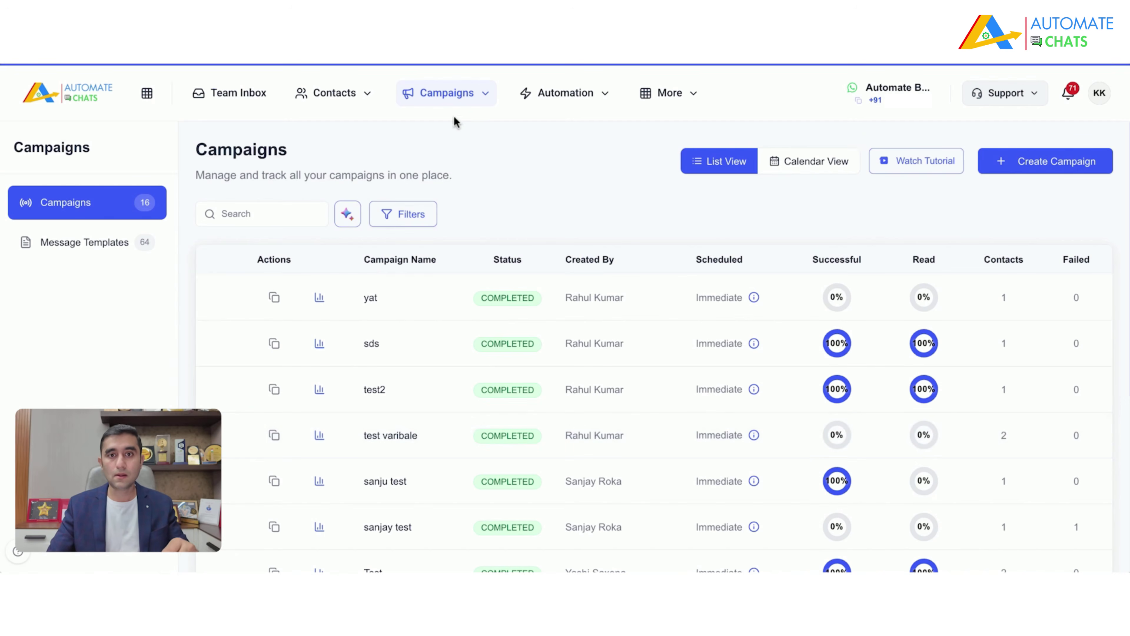
{"action": "left_click", "coordinate": [472, 93]}
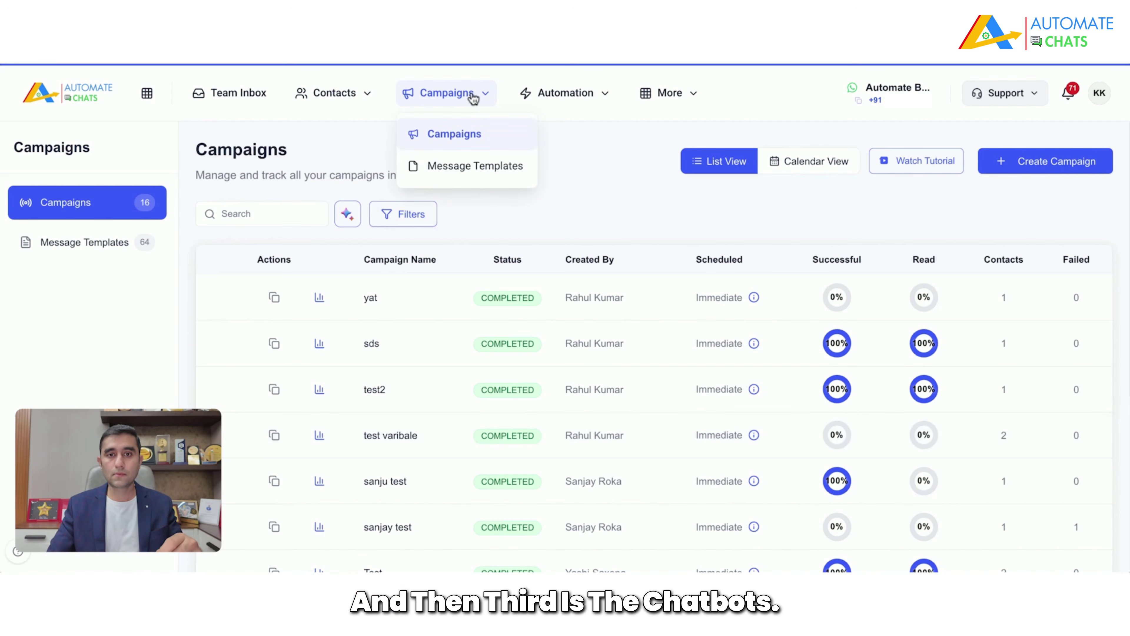
Step: Open the Chatbots page and preview the Create with AI chatbot creator
{"action": "left_click", "coordinate": [547, 95]}
{"action": "left_click", "coordinate": [577, 135]}
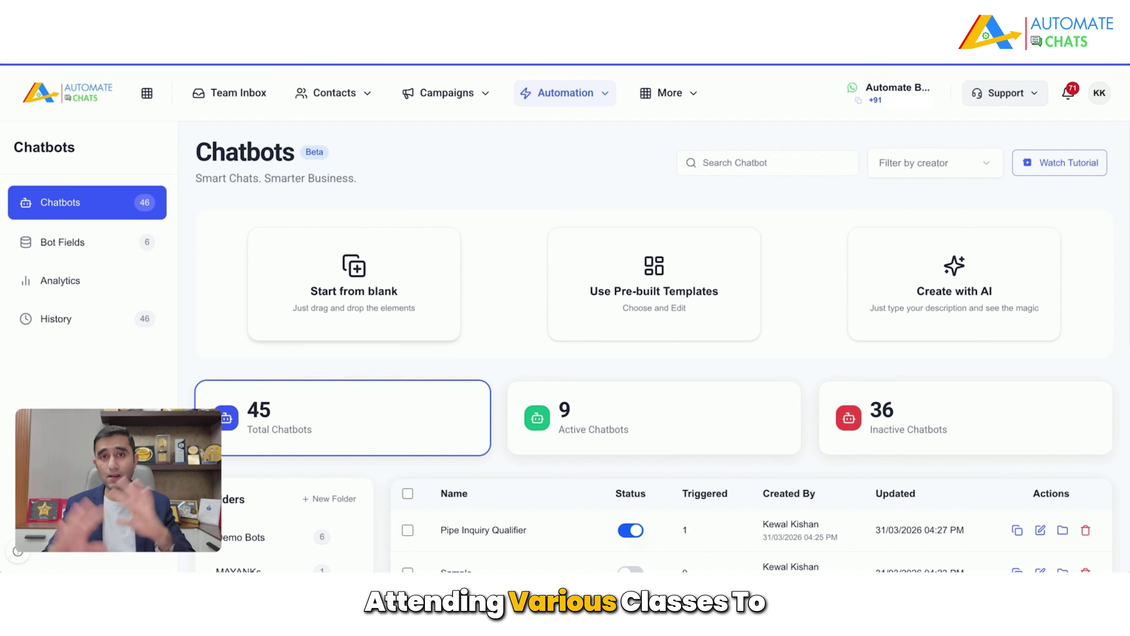
{"action": "left_click", "coordinate": [956, 294]}
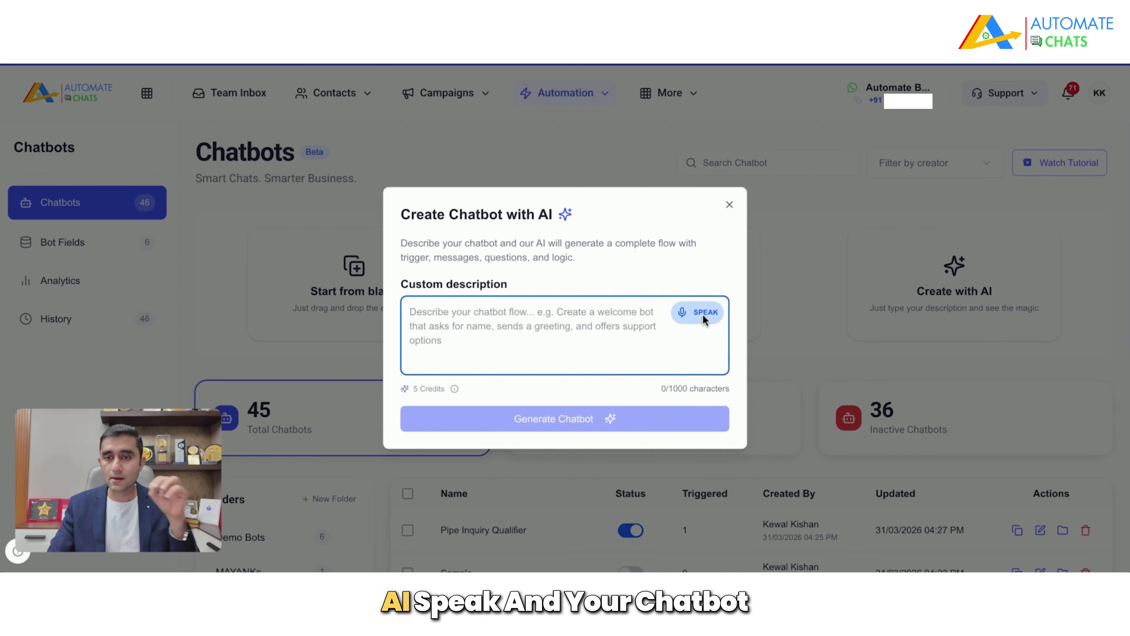
{"action": "left_click", "coordinate": [729, 204]}
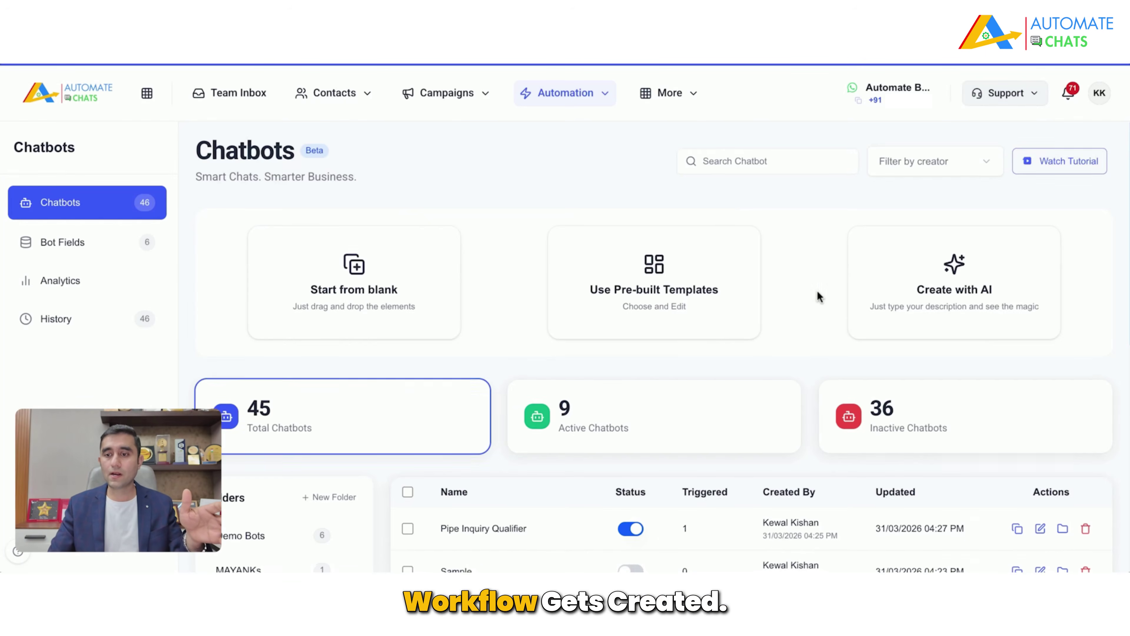
{"action": "scroll", "coordinate": [817, 290], "scroll_direction": "down", "scroll_amount": 3}
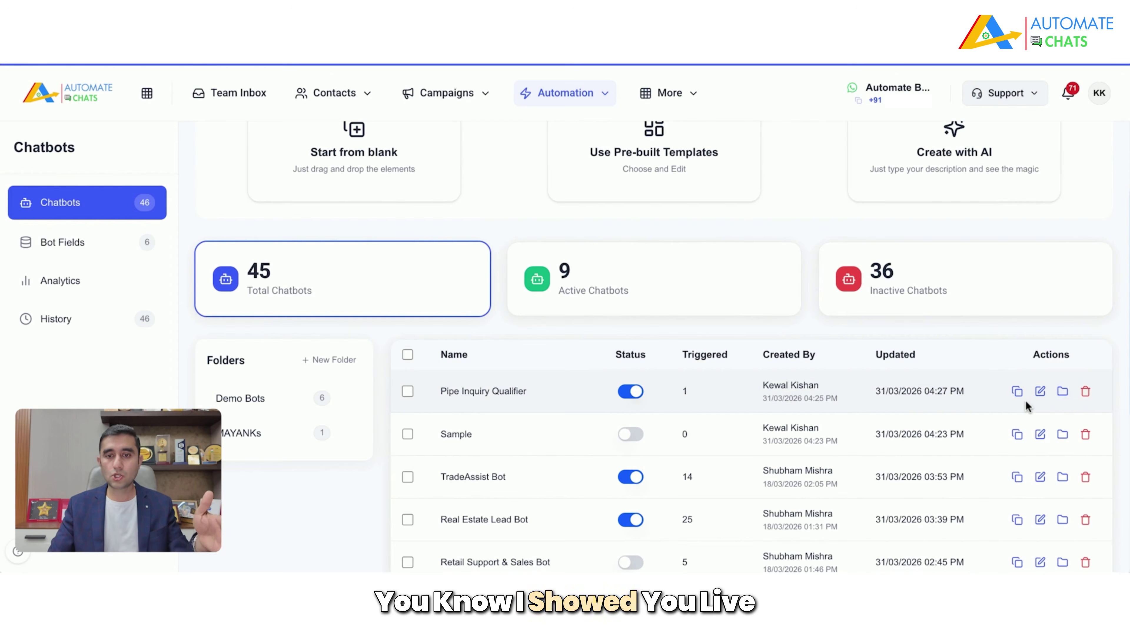
Step: View the Pipe Inquiry Qualifier flow, then return to the 45-chatbot list
{"action": "left_click", "coordinate": [1040, 392]}
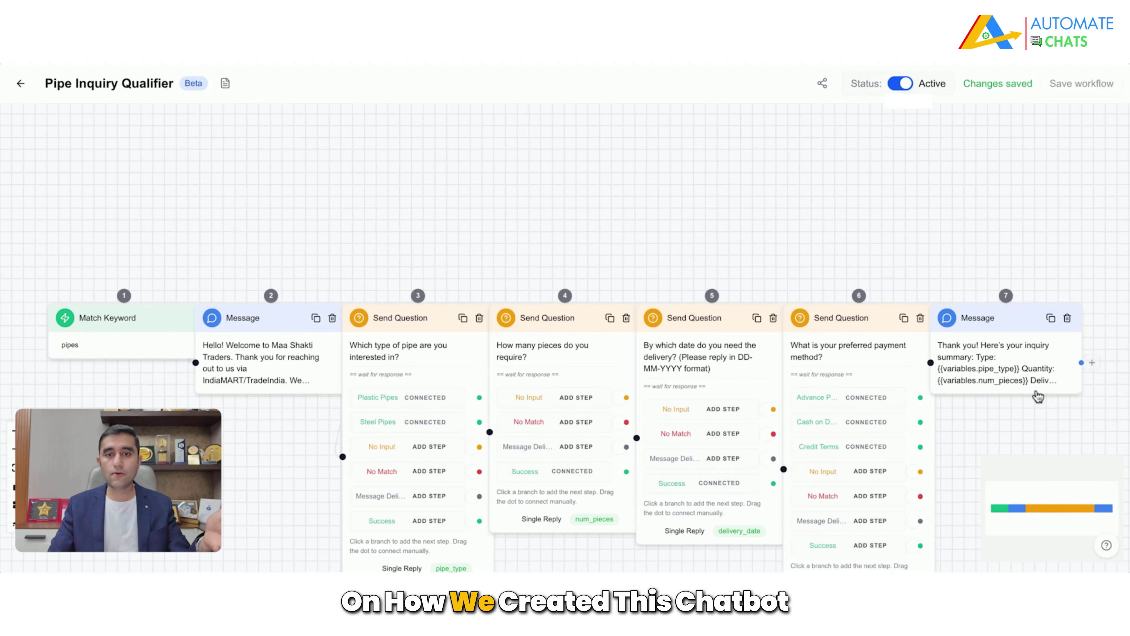
{"action": "scroll", "coordinate": [792, 223], "scroll_direction": "down", "scroll_amount": 2}
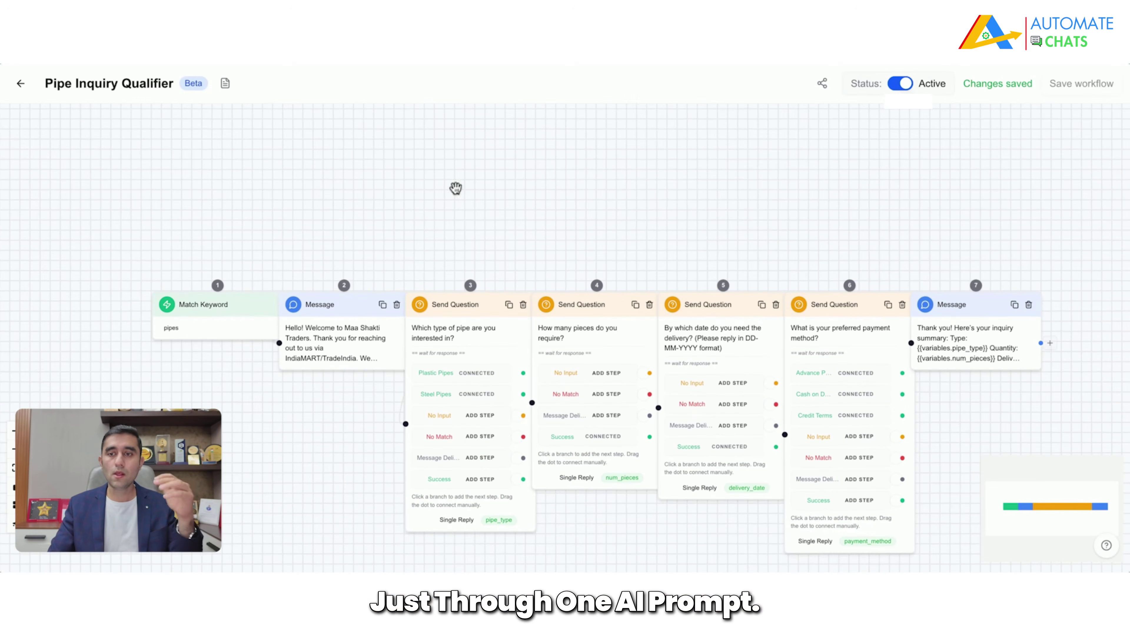
{"action": "left_click", "coordinate": [21, 83]}
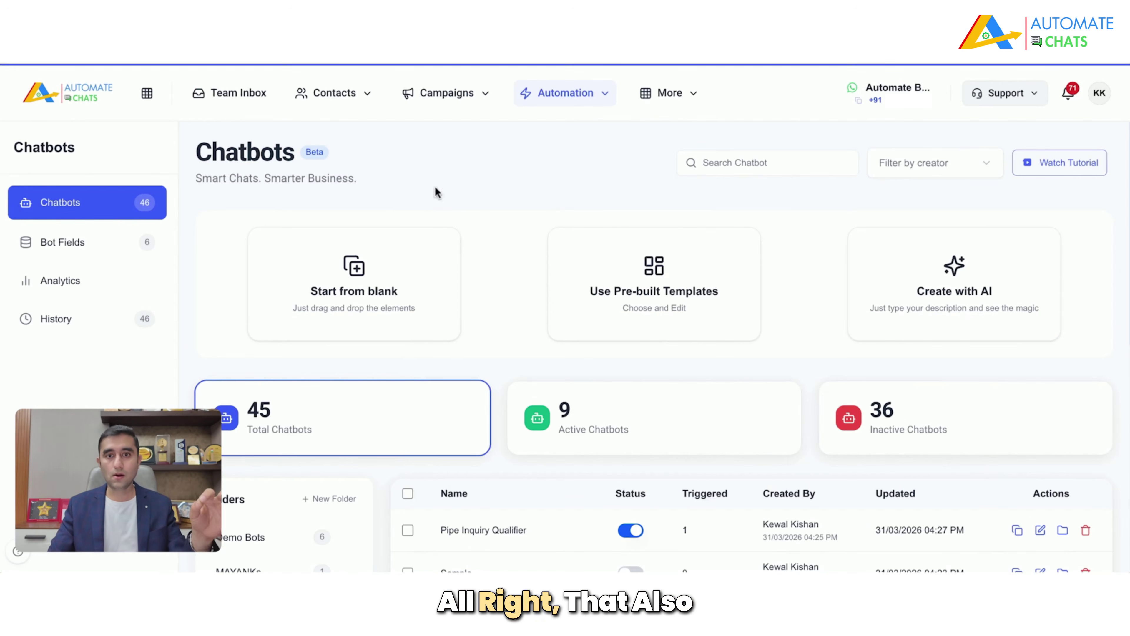
{"action": "left_click", "coordinate": [598, 94]}
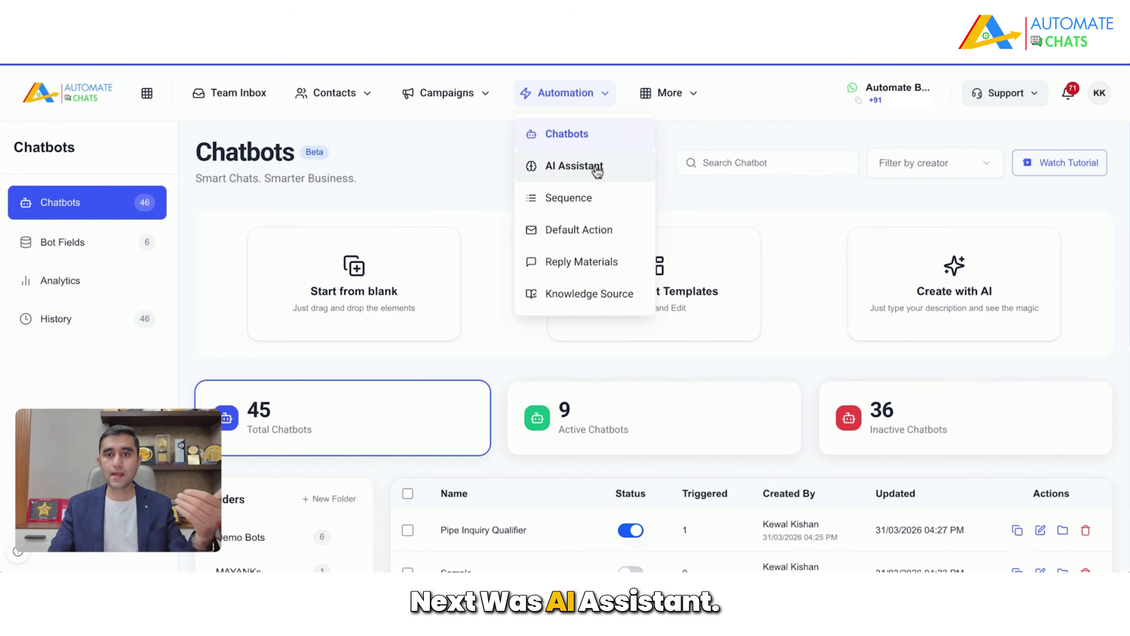
Step: Review the AI Assistant page and the 9-sequence list, then show the Automate Business home page
{"action": "left_click", "coordinate": [596, 167]}
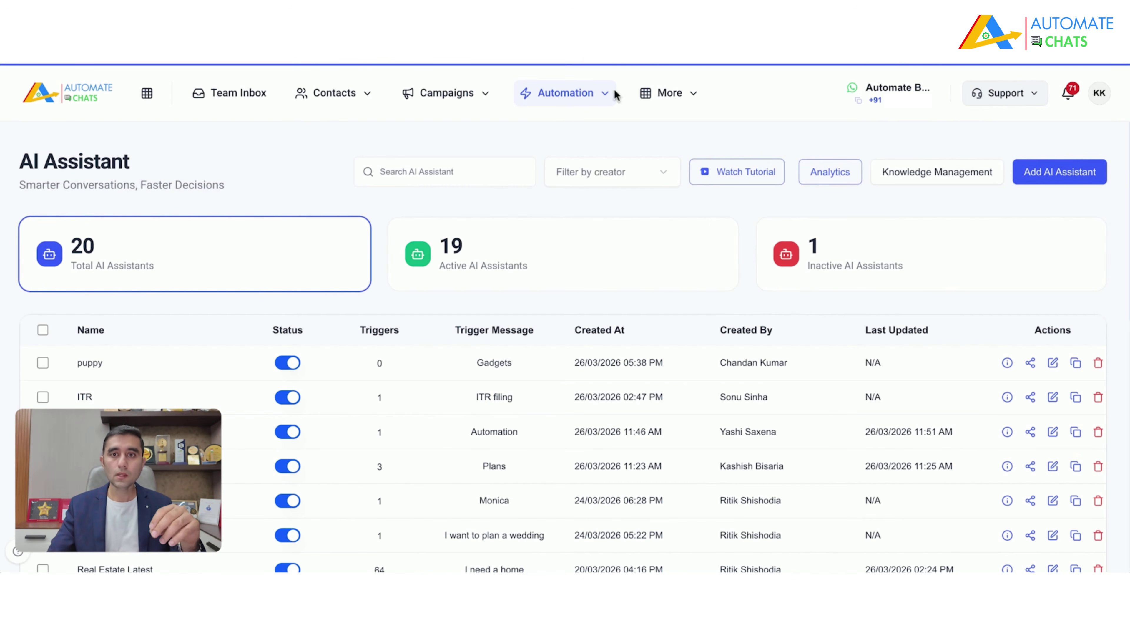
{"action": "left_click", "coordinate": [606, 93]}
{"action": "left_click", "coordinate": [590, 199]}
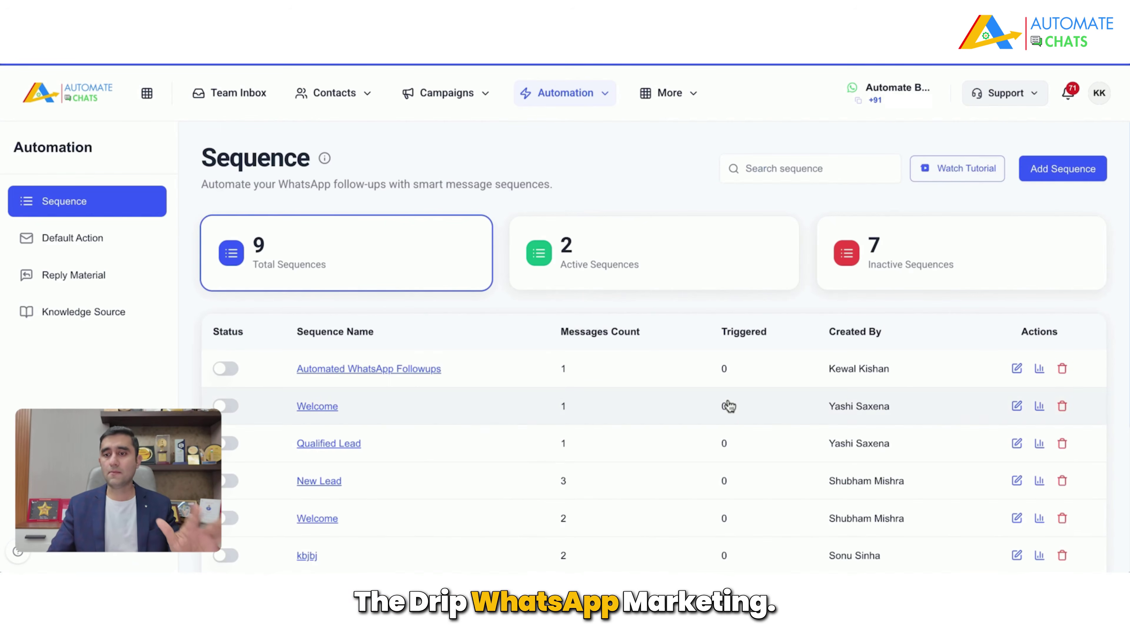
{"action": "scroll", "coordinate": [728, 404], "scroll_direction": "down", "scroll_amount": 2}
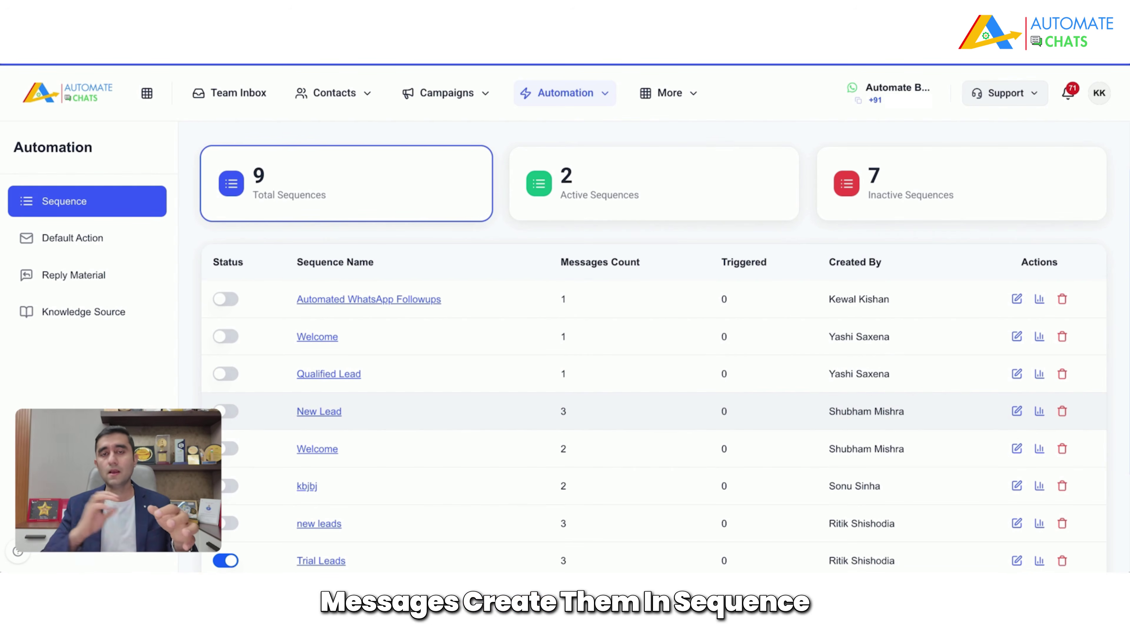
{"action": "scroll", "coordinate": [654, 356], "scroll_direction": "up", "scroll_amount": 2}
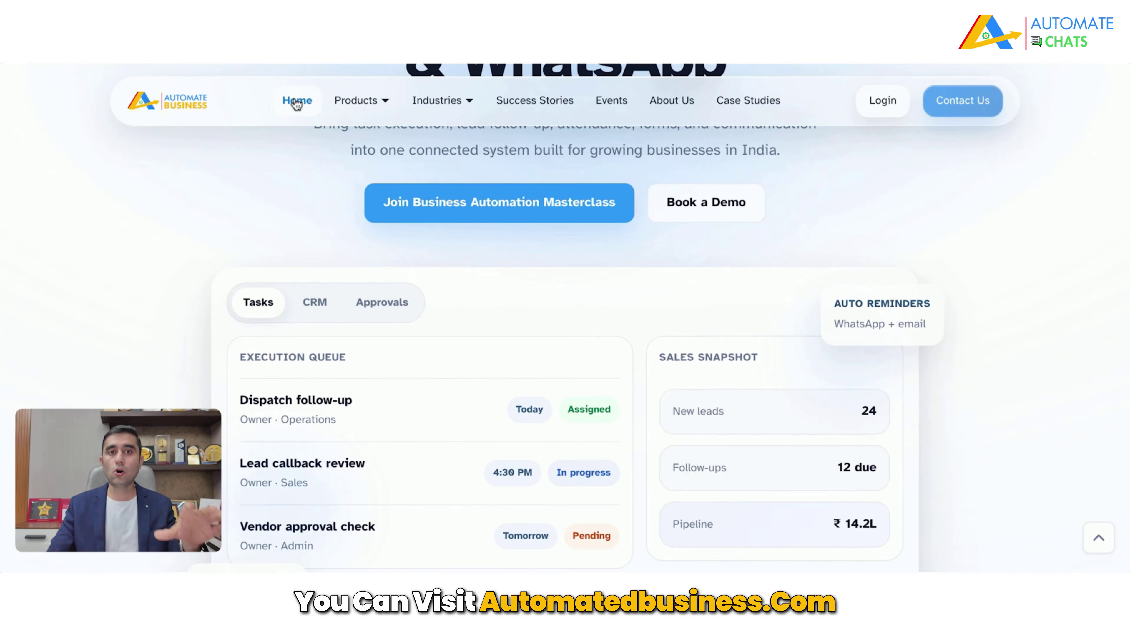
{"action": "left_click", "coordinate": [297, 99]}
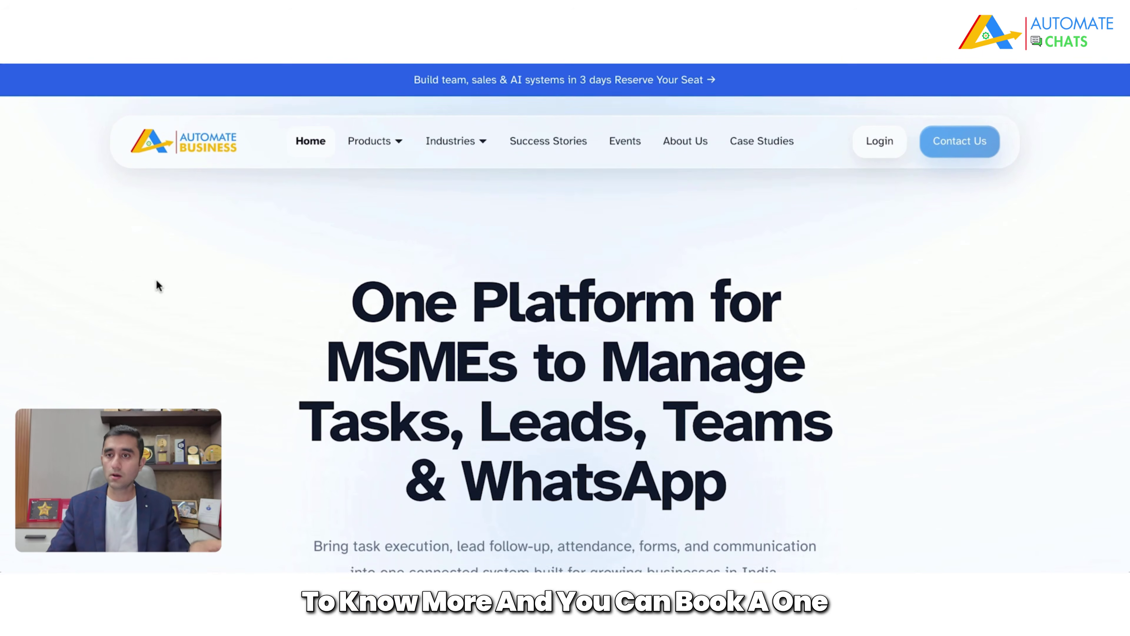